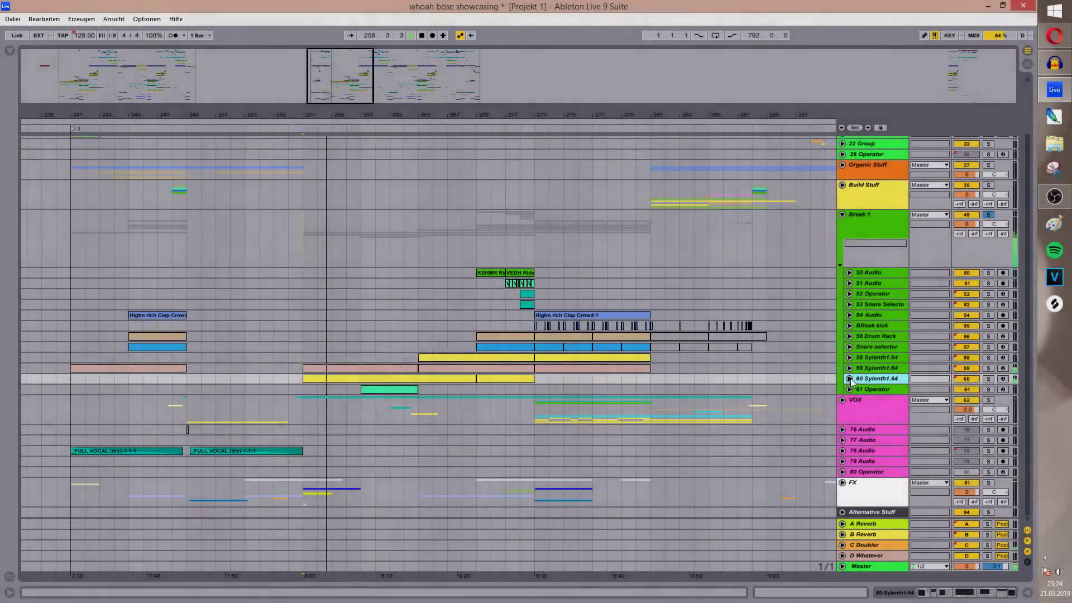
Unfold the 59 Sylenth1.64 and 60 Sylenth1.64 tracks, place the playback position at bar 257 and solo track 59.
left_click(849, 378)
left_click(850, 368)
left_click_drag(551, 414, 541, 347)
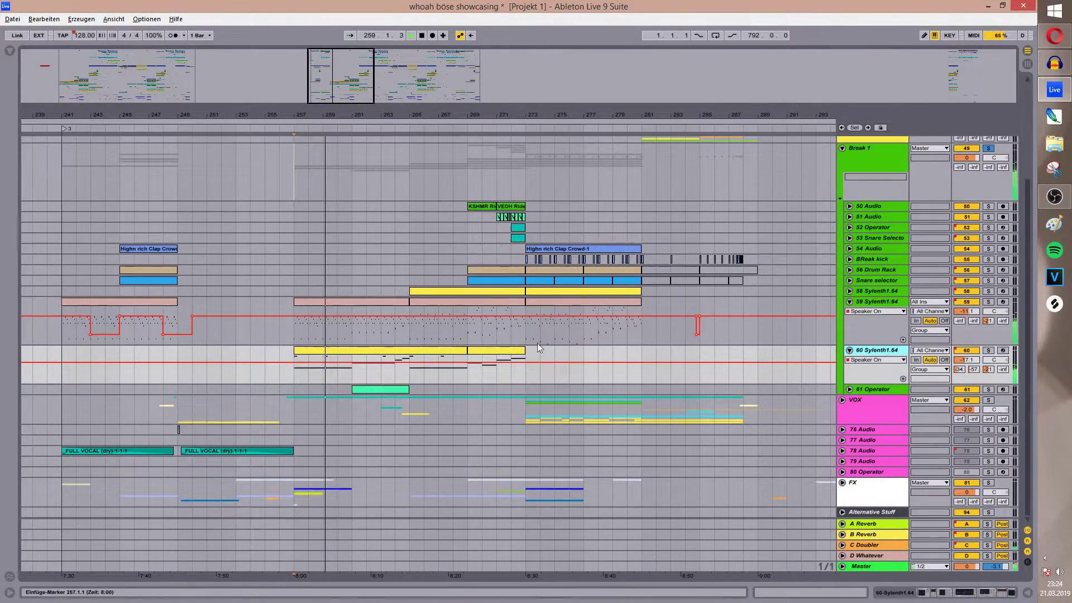
left_click(301, 331)
left_click(987, 301)
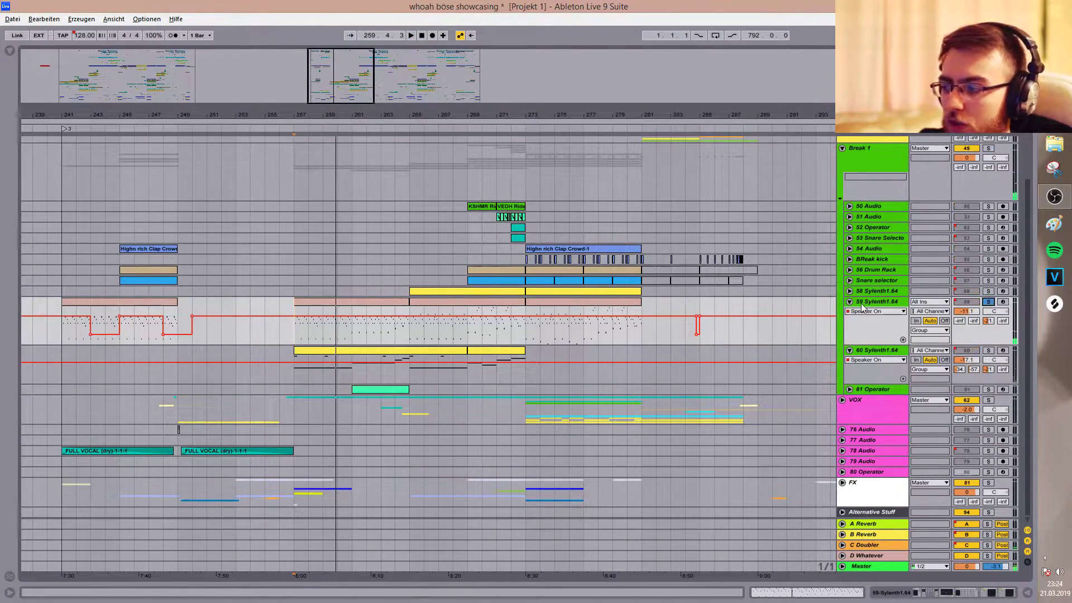
Open track 59's device chain, expand Grain Delay and examine the effects through to the Ambience reverb during playback.
double_click(864, 304)
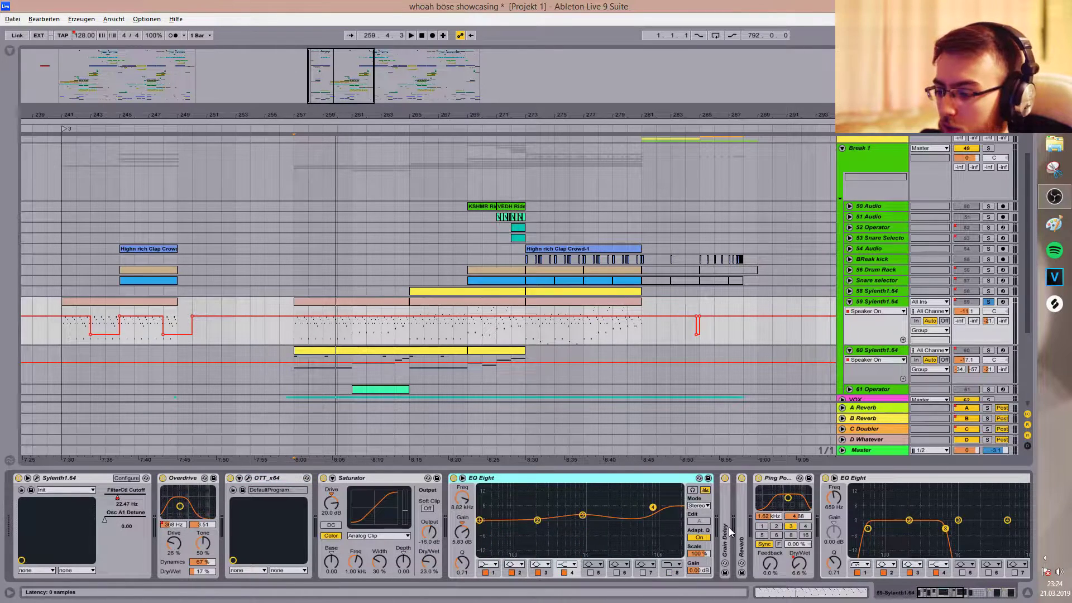
double_click(730, 531)
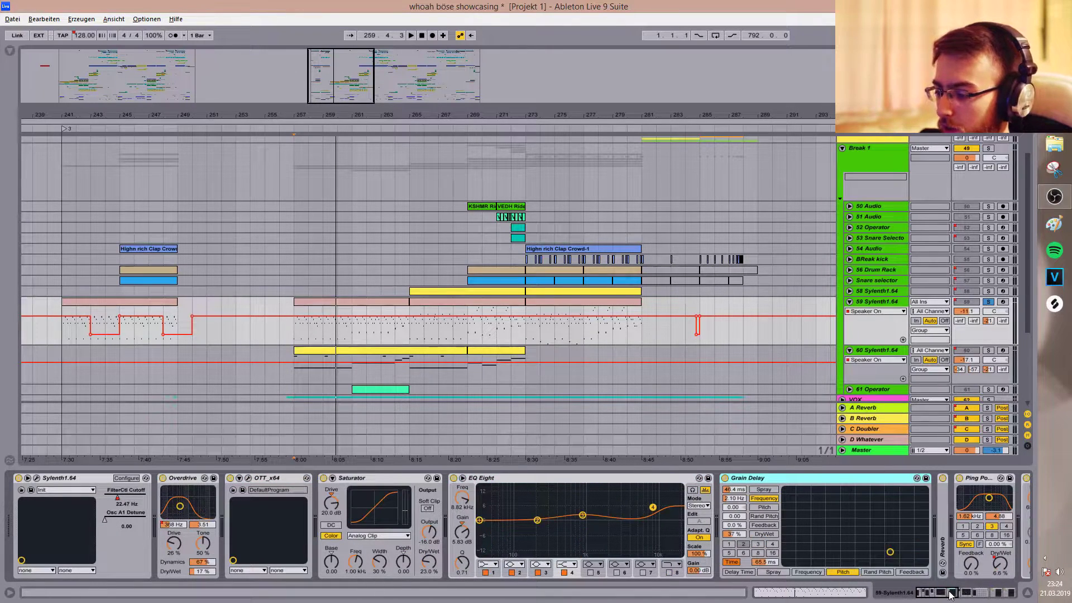
left_click(947, 594)
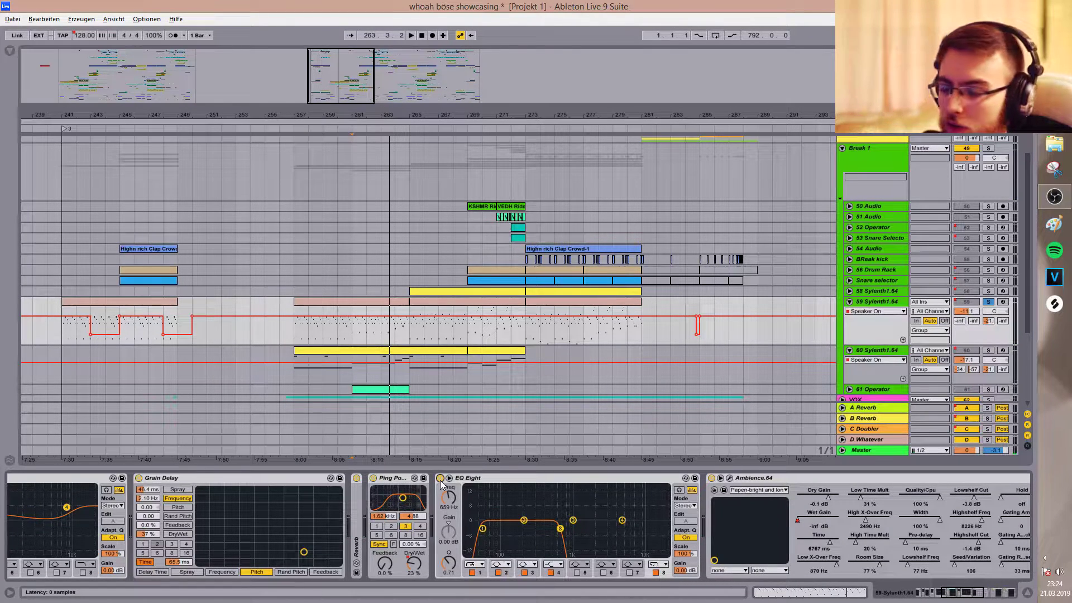
key("space")
left_click_drag(950, 593, 960, 592)
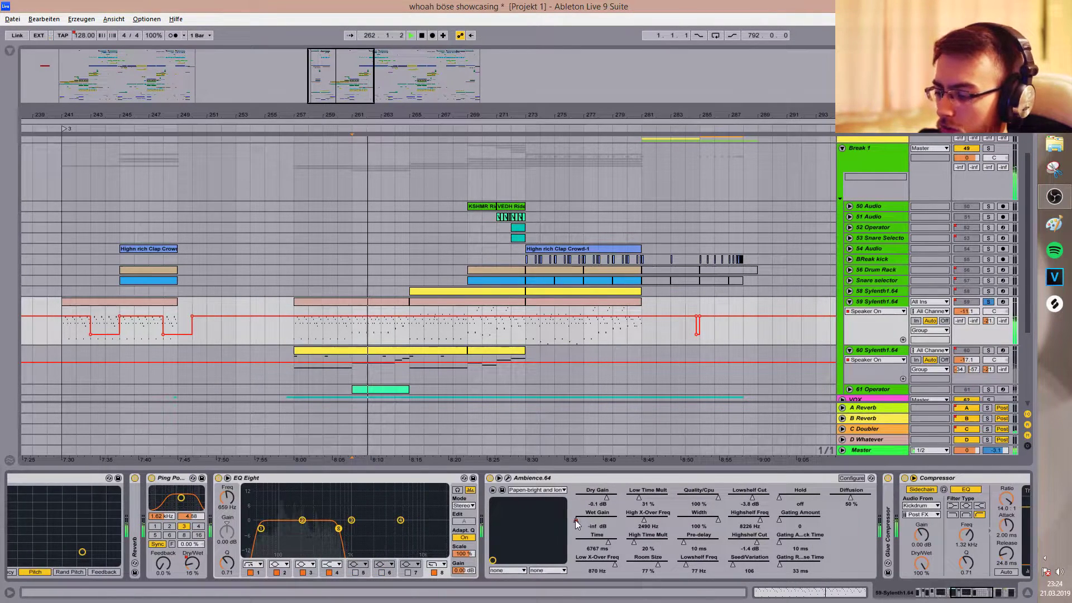
Show the Ambience Wet Gain automation on track 59 and play the track from bar 268.
right_click(575, 522)
left_click(582, 523)
key("space")
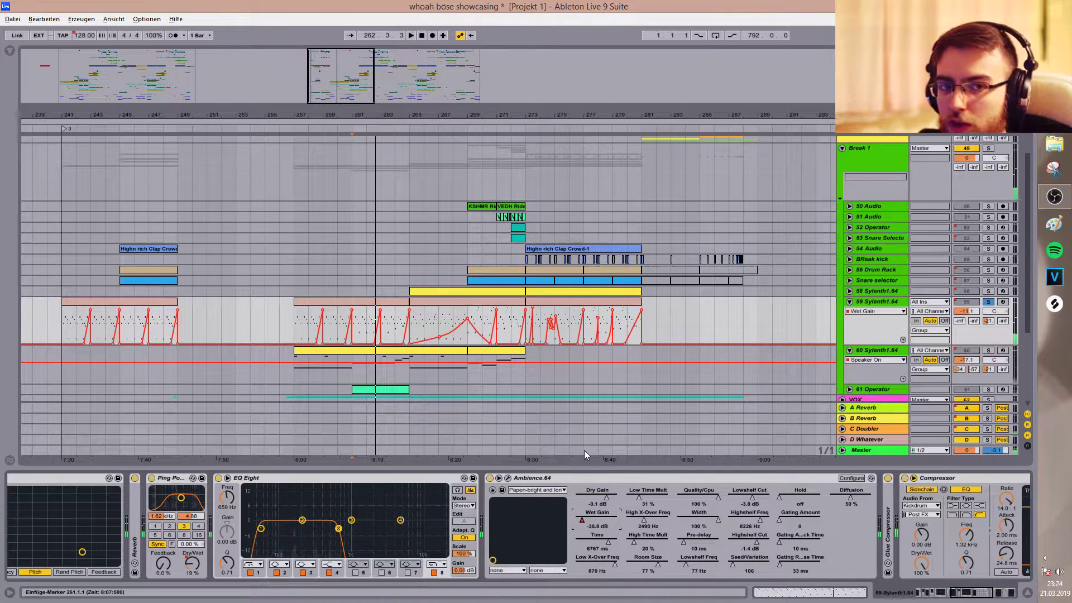
left_click(453, 327)
key("space")
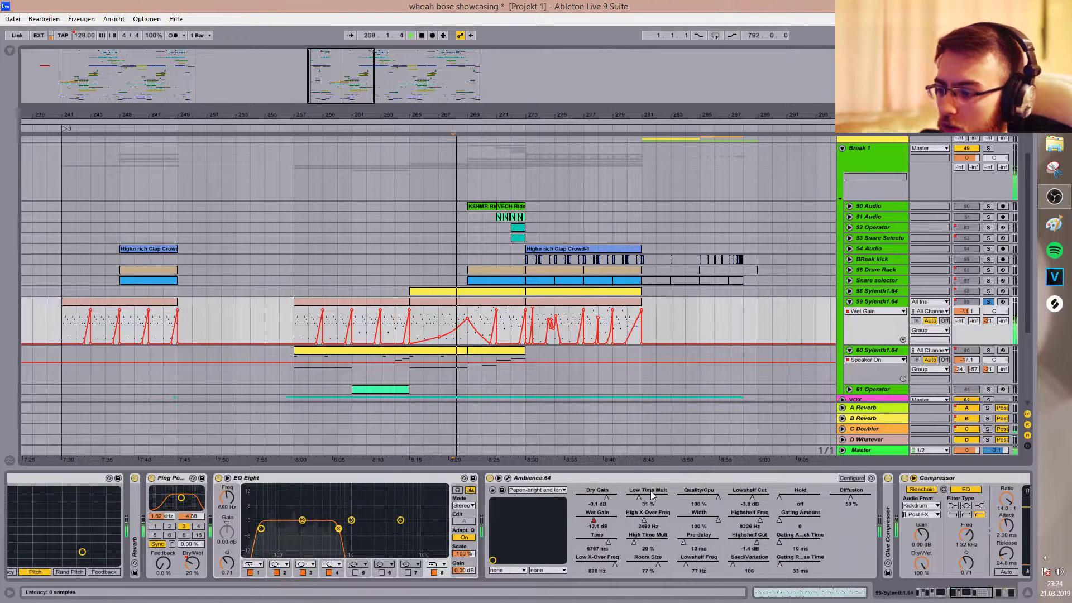
Examine the compressors at the end of track 59's device chain and hide the device view.
left_click(956, 594)
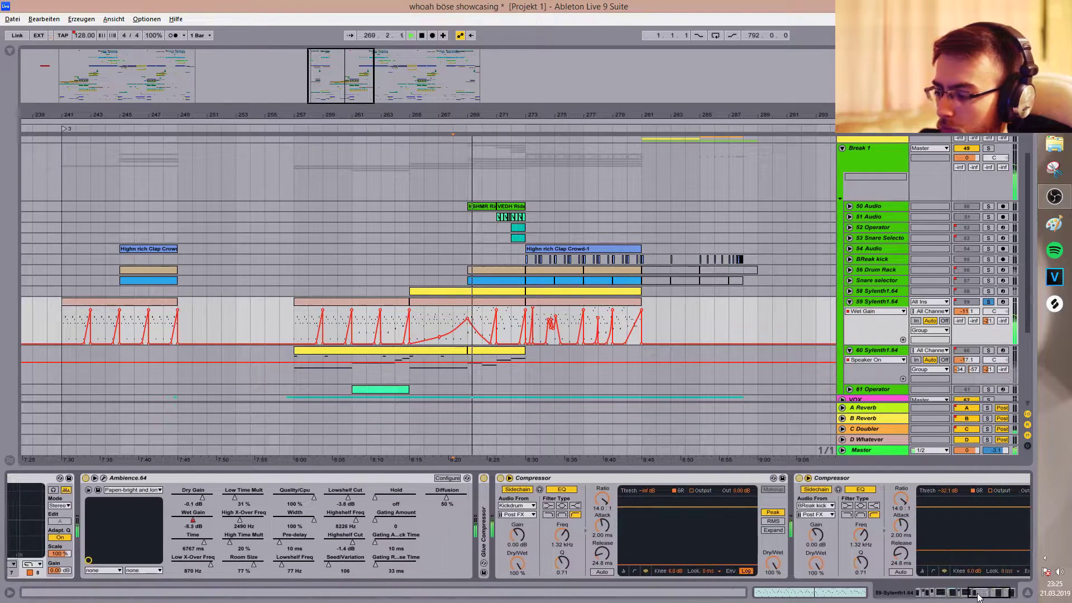
left_click_drag(974, 596, 915, 595)
key("ctrl+alt+l")
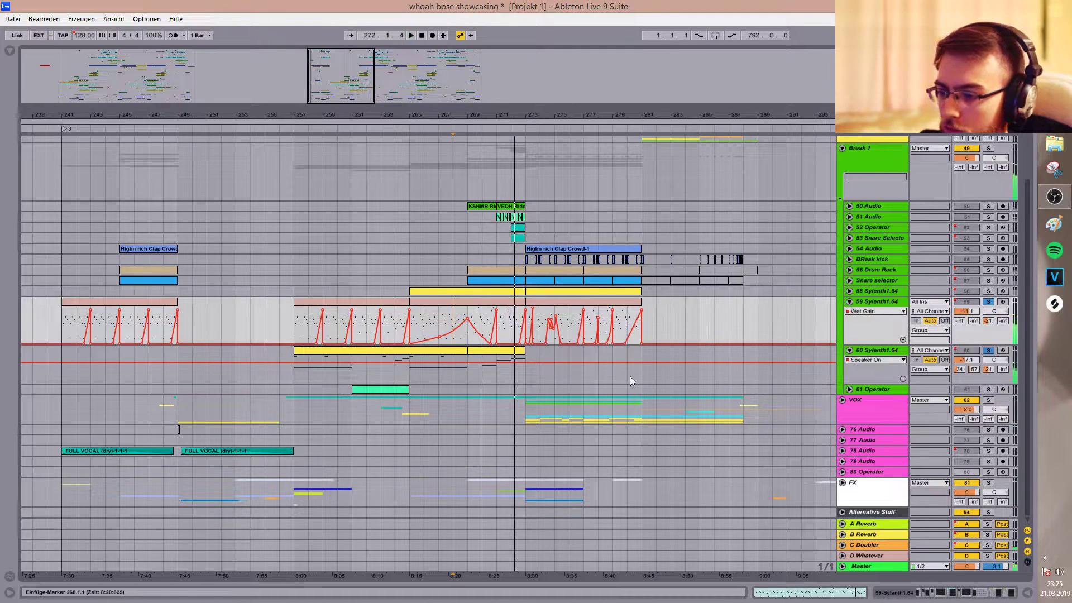
Solo track 60 Sylenth1.64, open its device chain and play it from bar 257.
left_click(295, 375)
key("space")
double_click(880, 351)
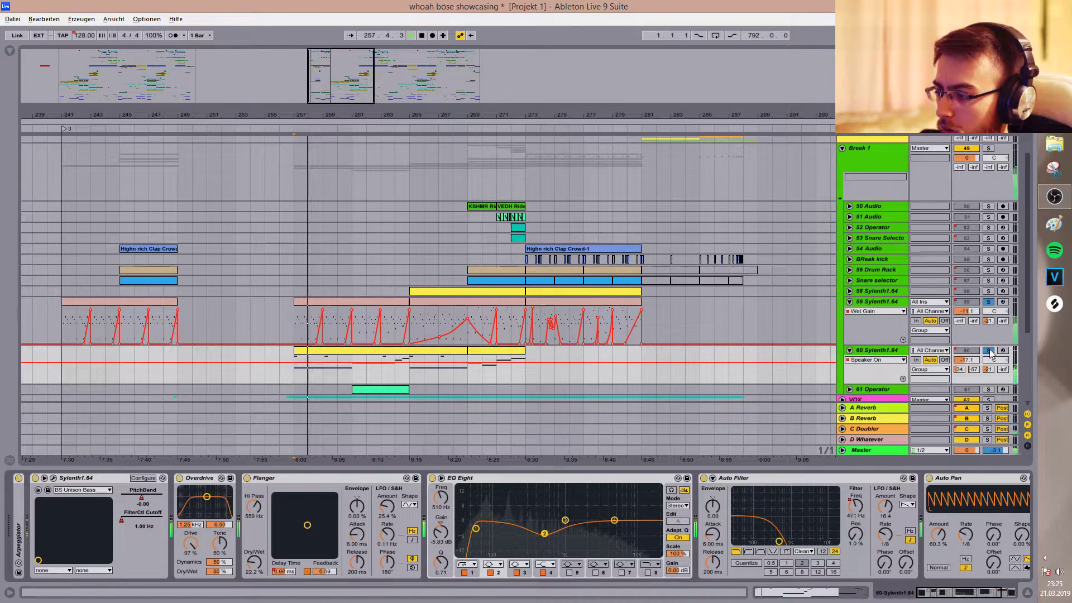
key("space")
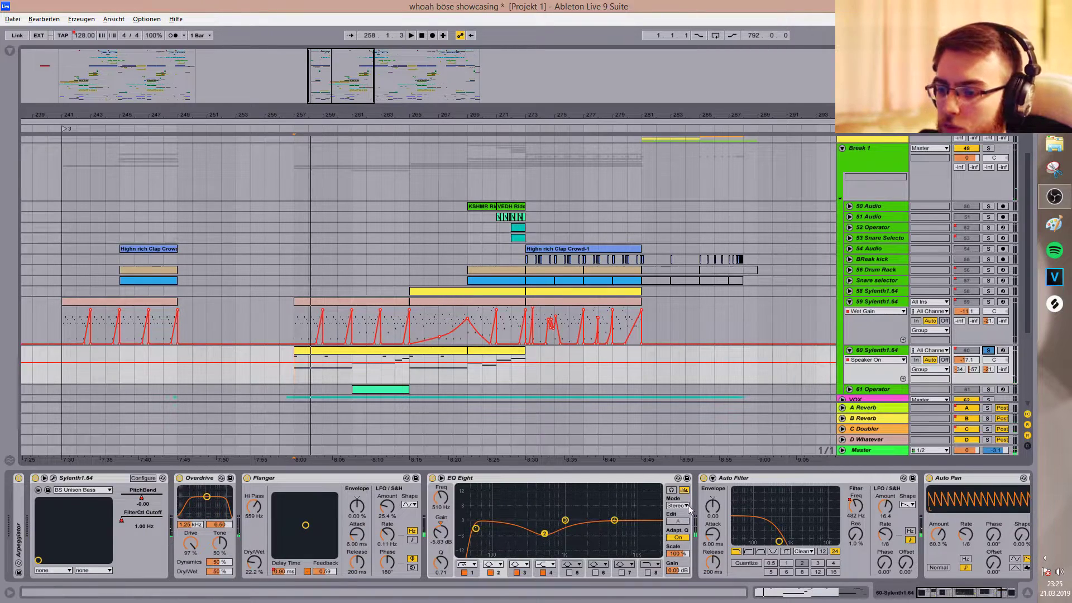
key("space")
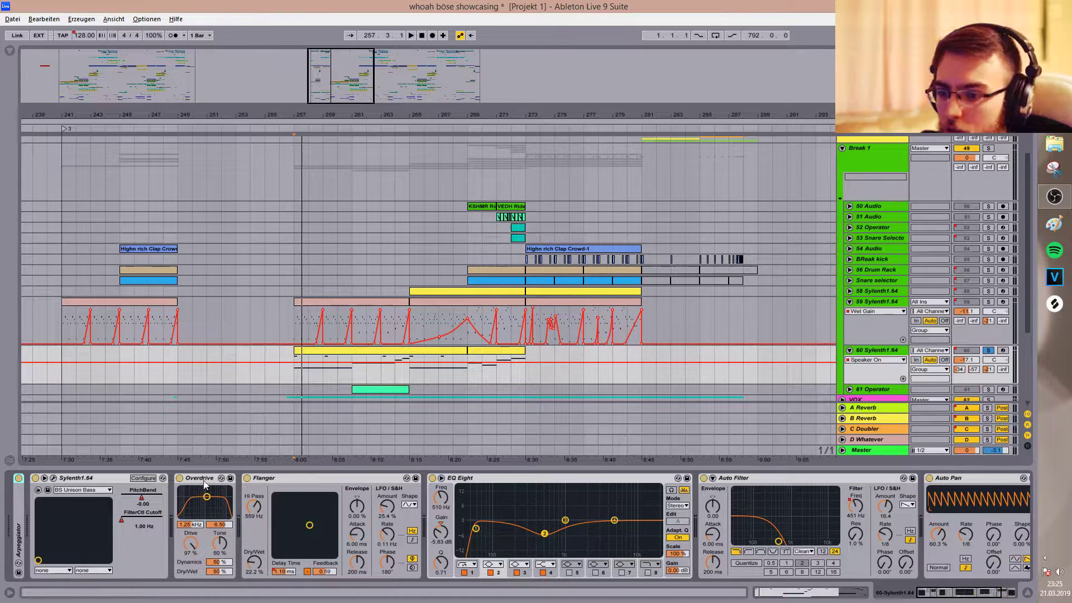
Show the Flanger's Delay Time automation on track 60, enlarge its lane and listen to the passage.
key("space")
left_click(284, 571)
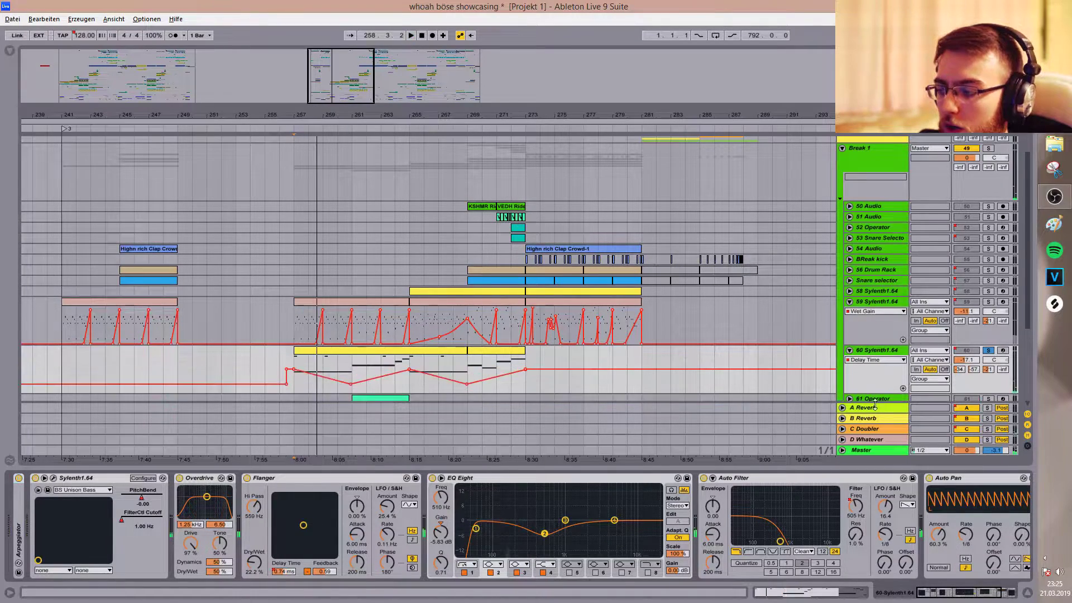
left_click_drag(876, 384, 876, 401)
left_click_drag(311, 75, 339, 84)
key("space")
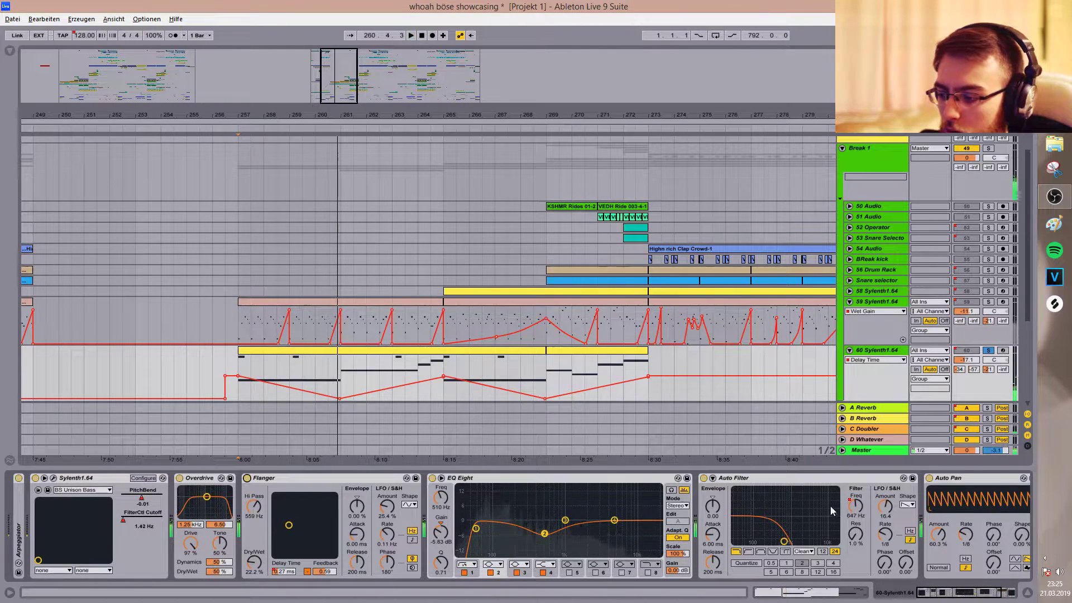
Show the Auto Filter Frequency automation on track 60 and play the track from bars 265 and 271.
left_click(859, 511)
right_click(860, 507)
left_click(873, 515)
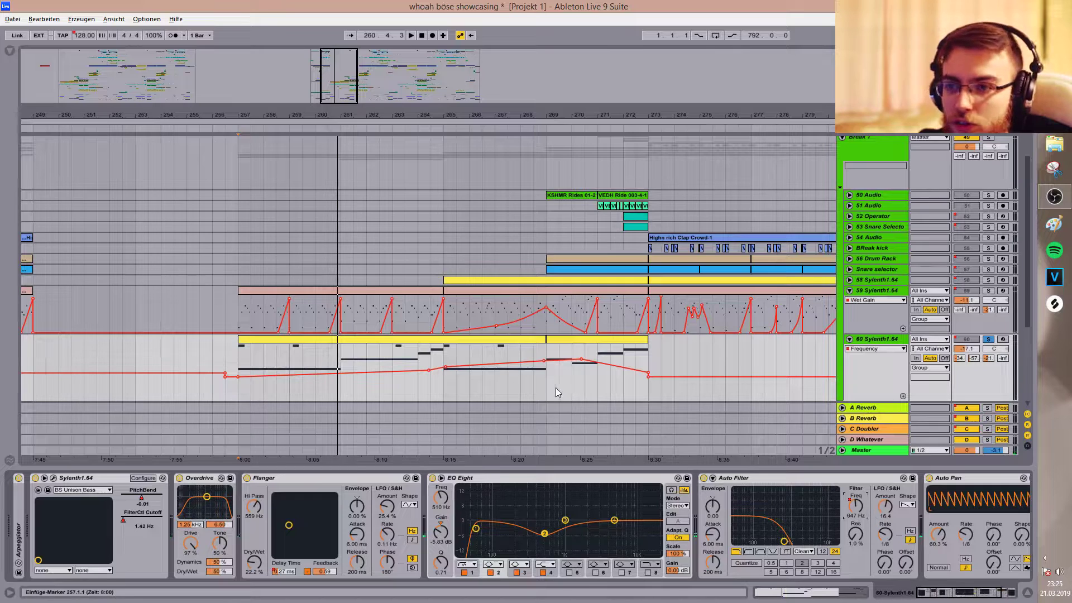
left_click(443, 381)
key("space")
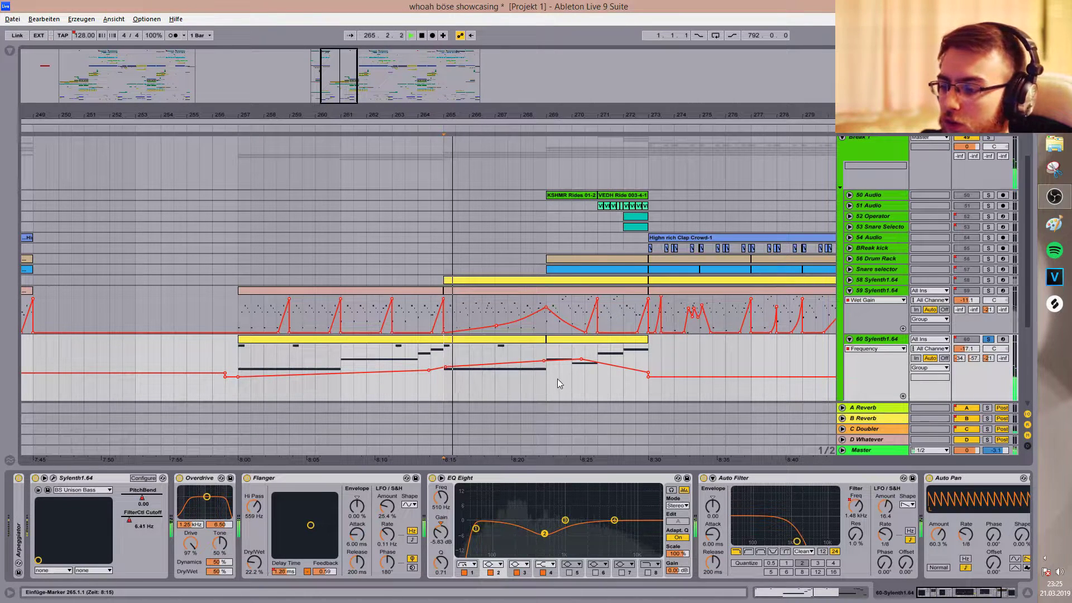
left_click(601, 377)
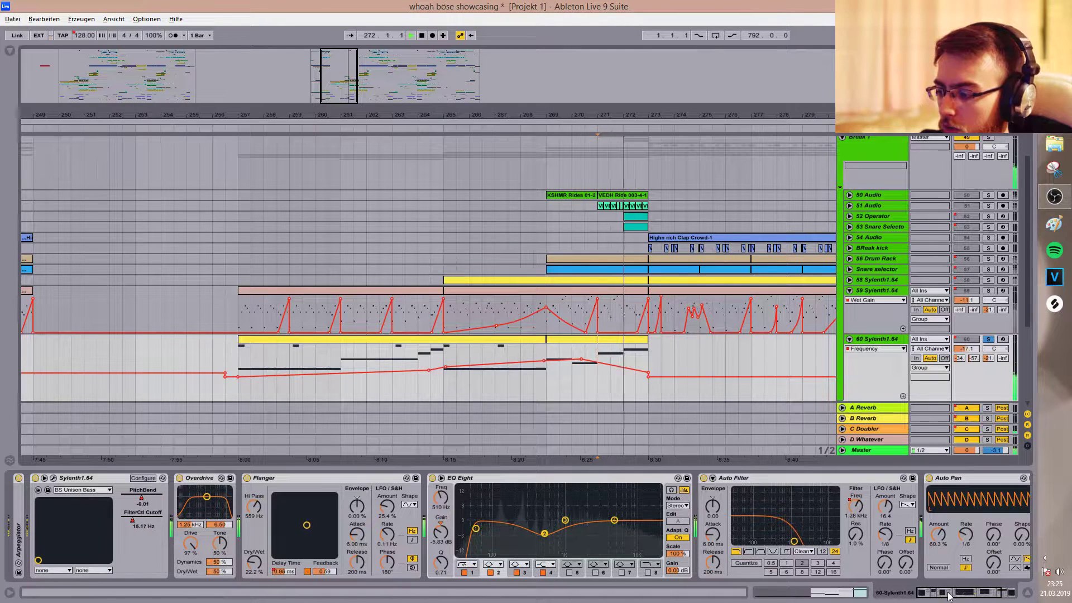
Compare track 60 from bar 265 with its Auto Pan switched off and on, leaving the effect on.
left_click(959, 594)
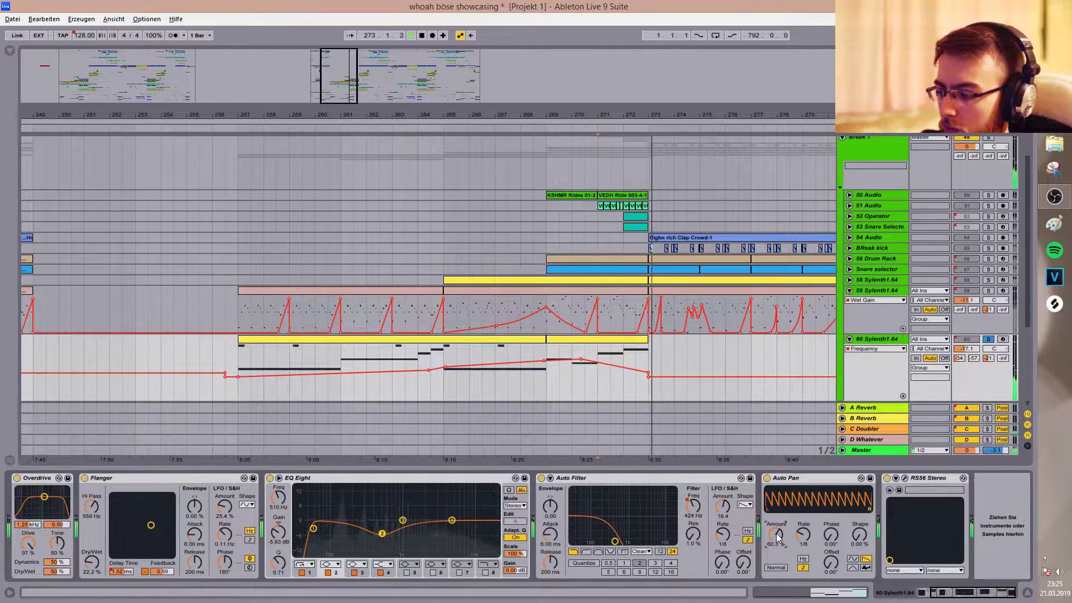
key("space")
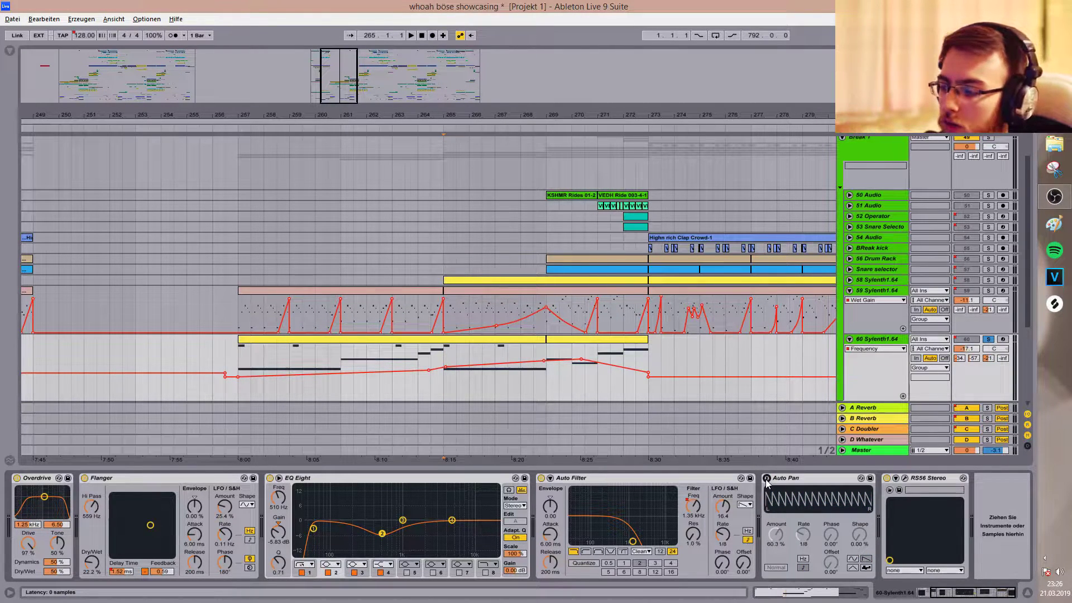
key("space")
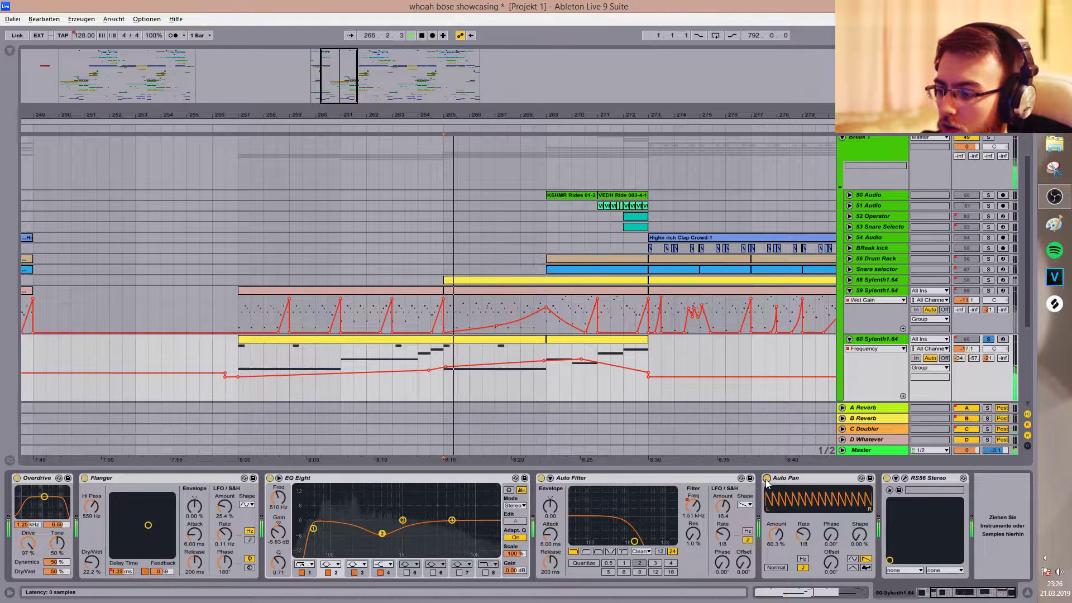
left_click(767, 478)
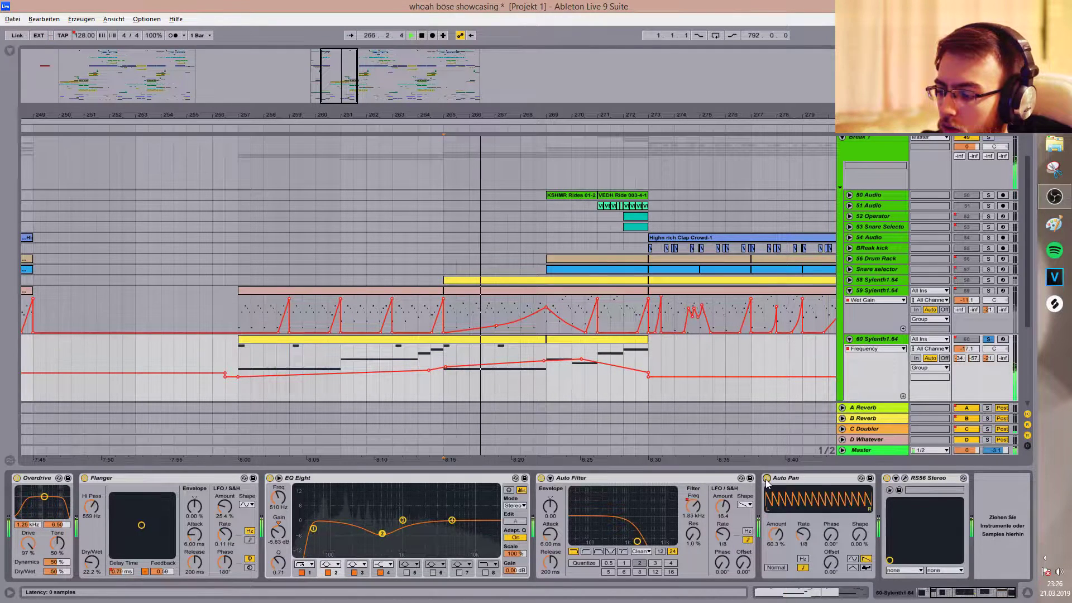
left_click(766, 479)
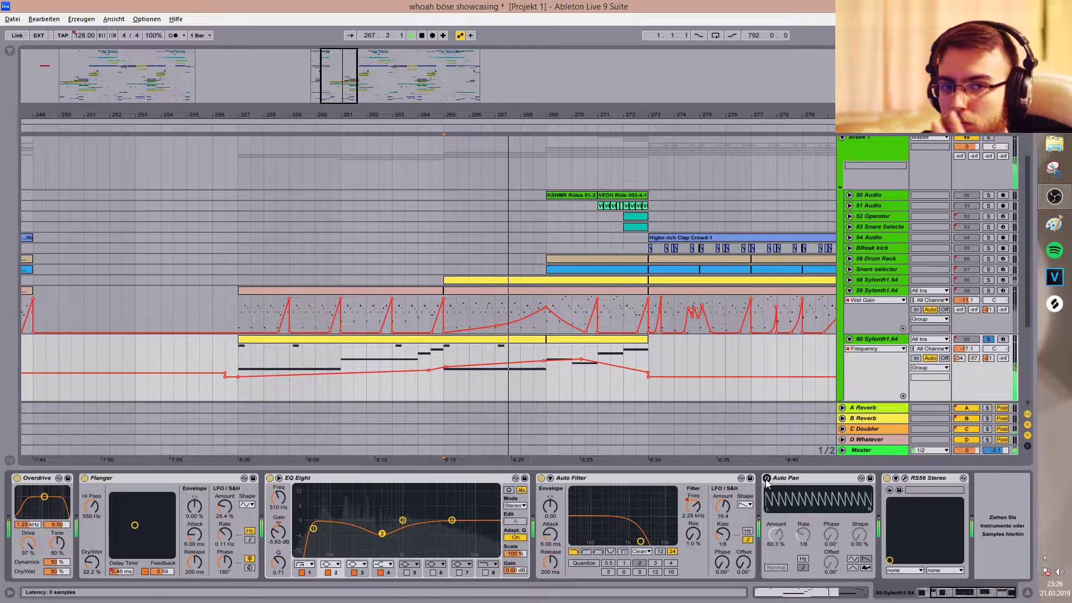
left_click(766, 479)
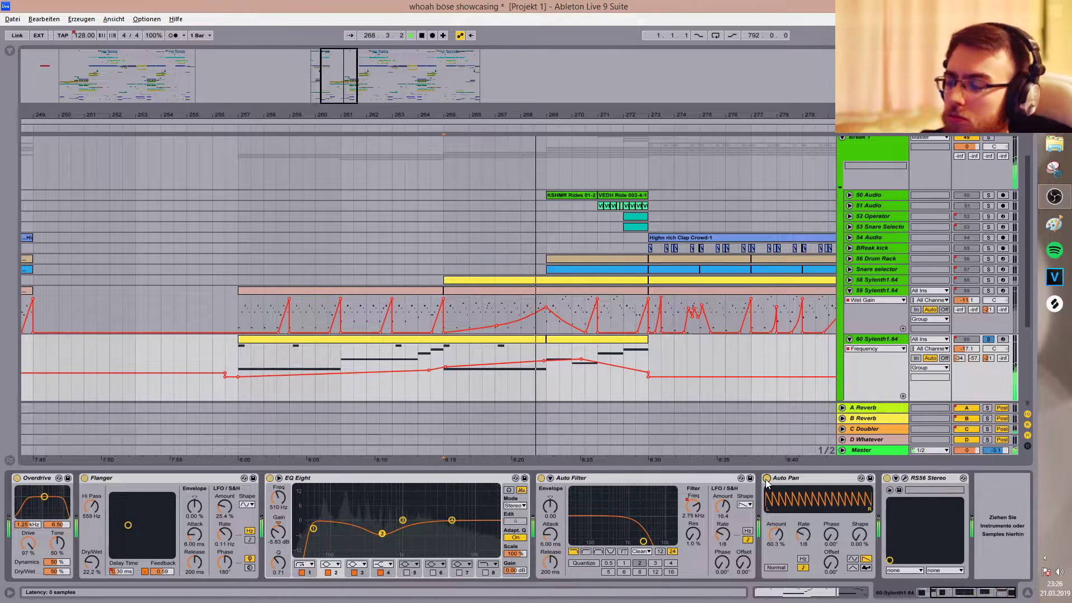
Hide the device view, unfold the Snare selector and 56 Drum Rack tracks, and solo the Drum Rack.
double_click(787, 466)
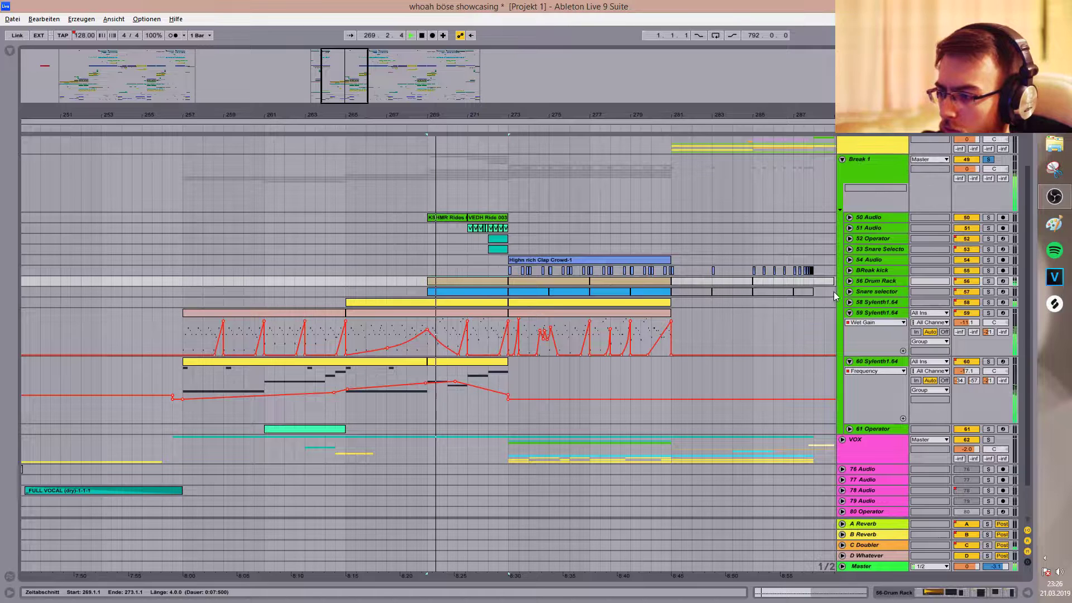
left_click(849, 291)
left_click(848, 281)
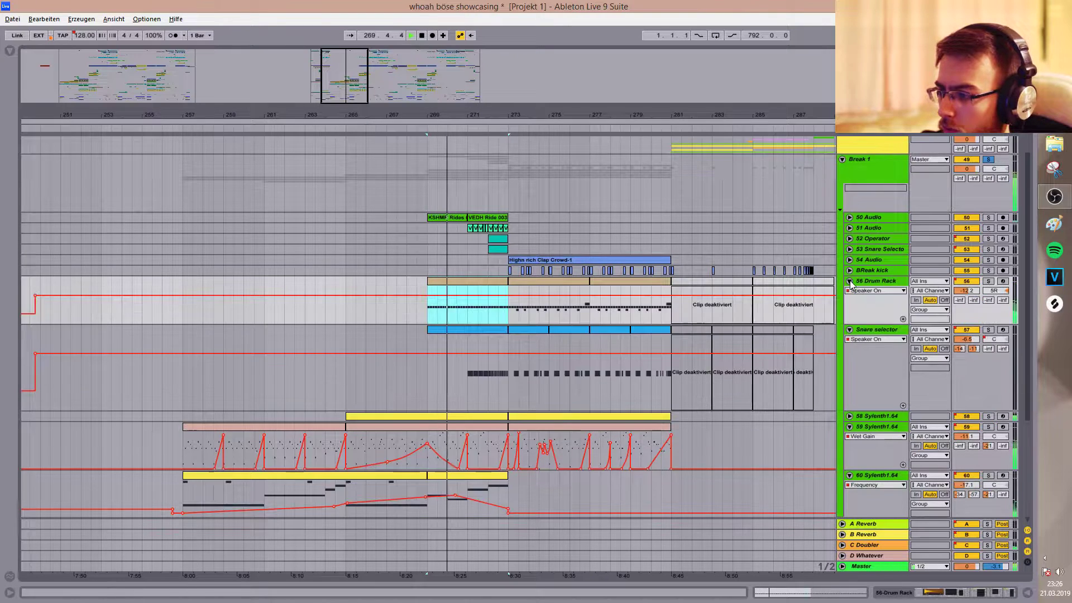
left_click(987, 281)
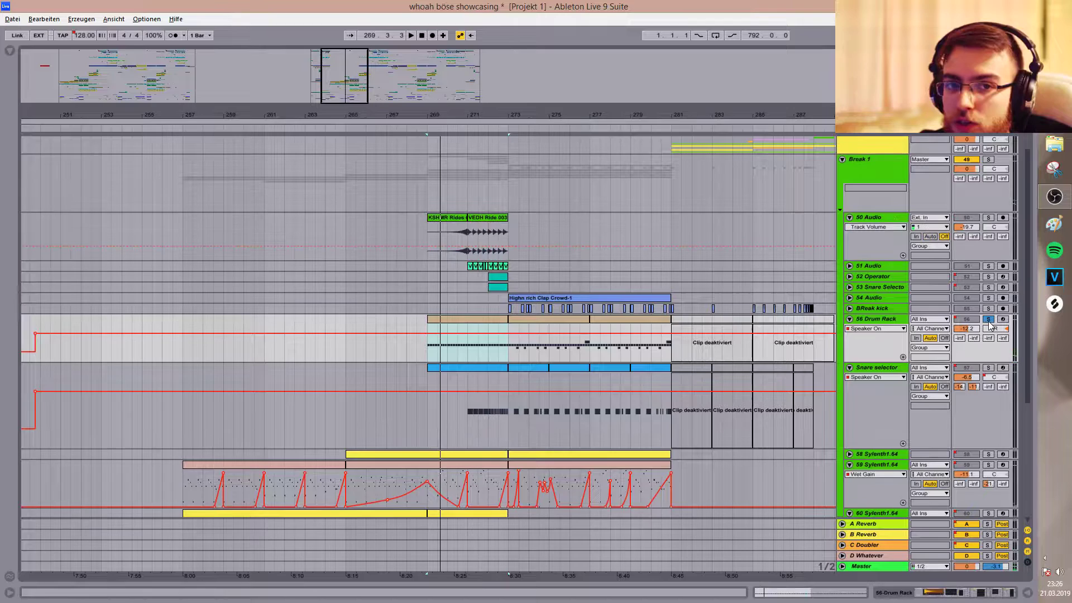
Remove the solo from 59 Sylenth1.64, solo 56 Drum Rack alone and place the playback position at 271.3.
scroll(987, 391, "down", 3)
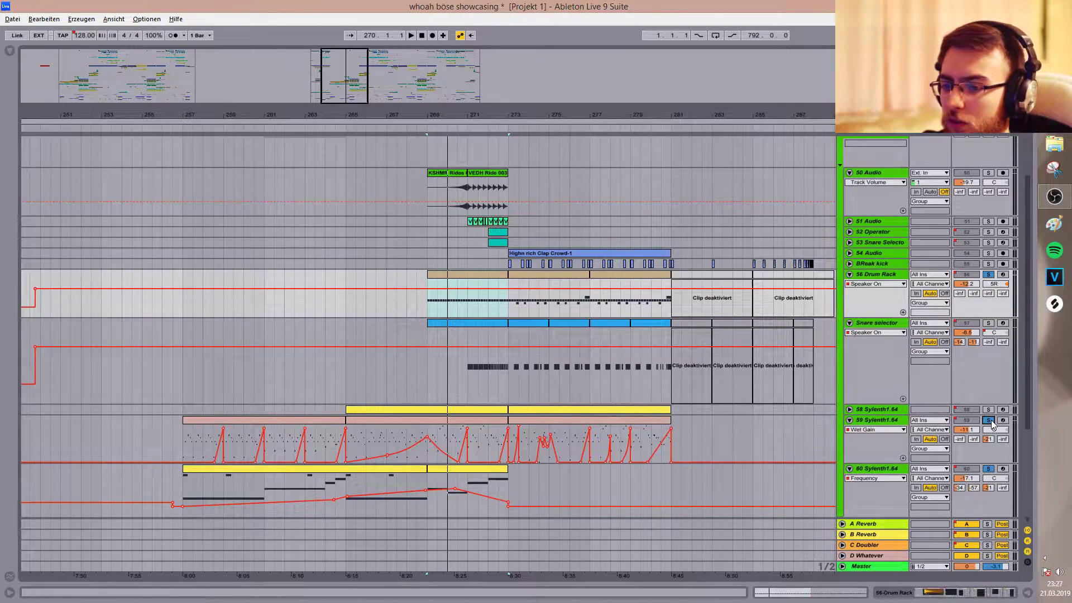
left_click(991, 422)
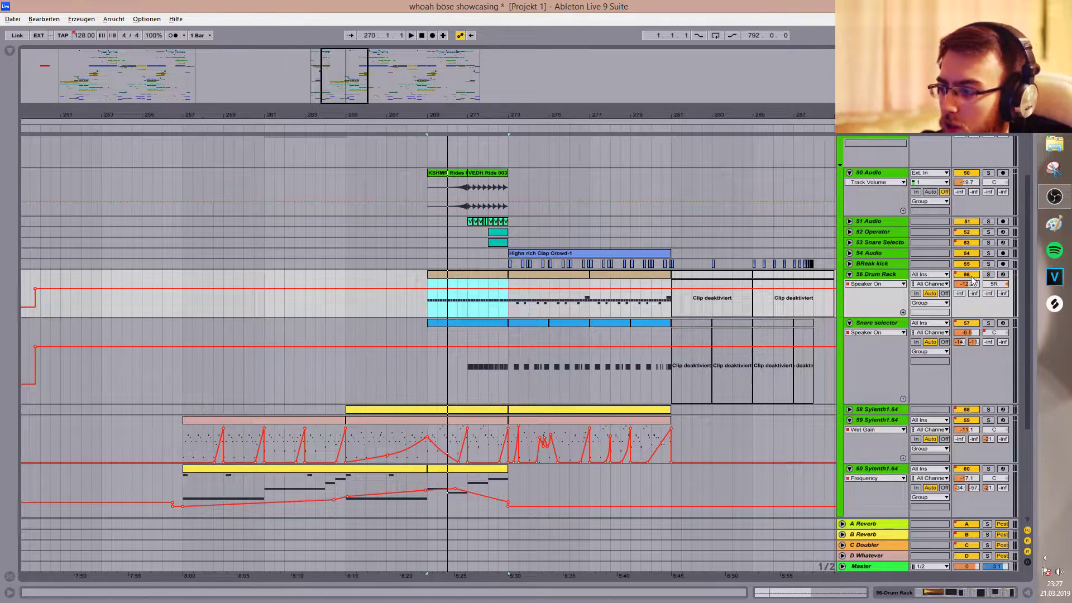
left_click(988, 274)
left_click(487, 307)
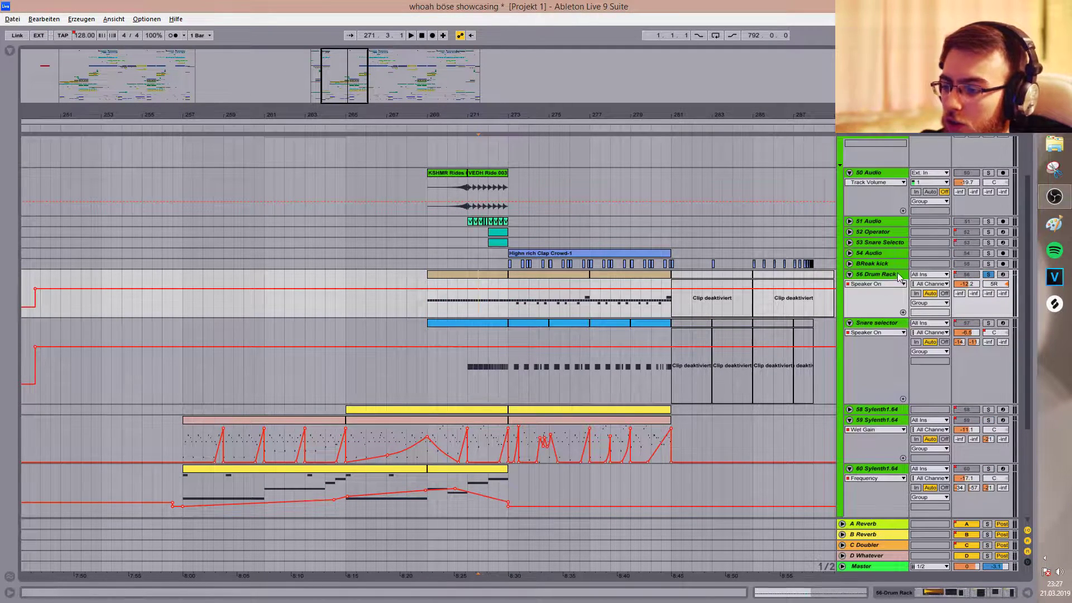
left_click(514, 307)
Solo the whole Break 1 group and play it from 271.3, viewing the drum fill up close.
scroll(983, 266, "up", 1)
left_click(990, 158)
key("space")
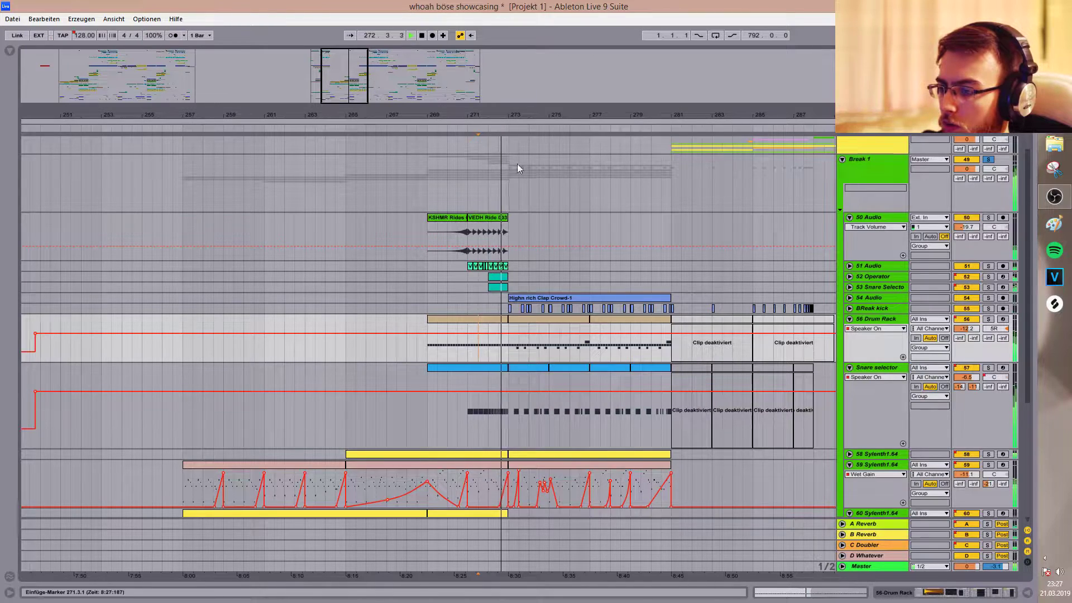
left_click_drag(469, 115, 467, 154)
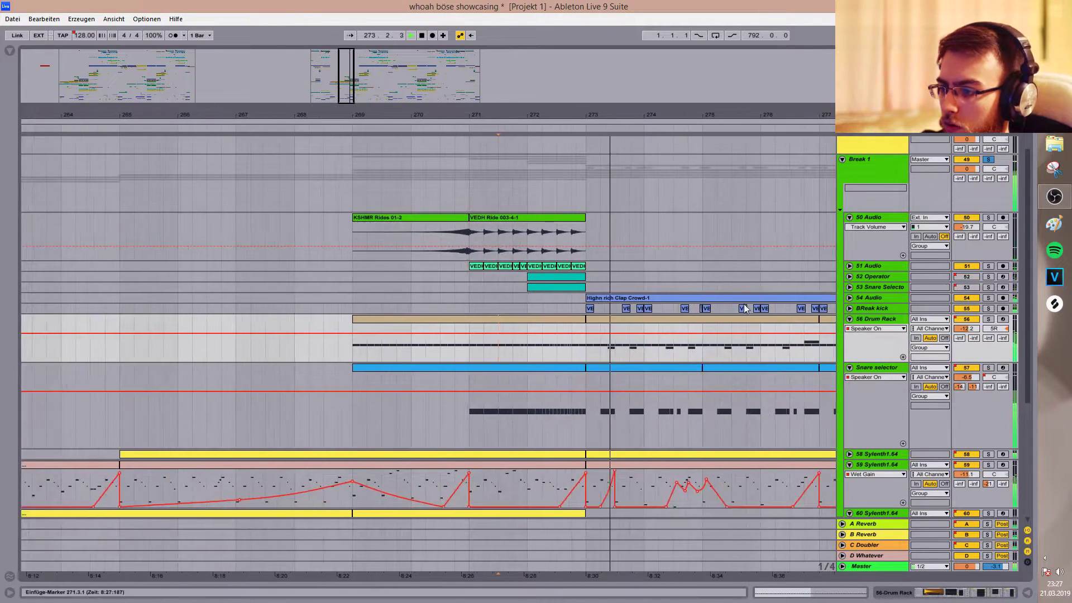
Unfold the 52 Operator and 53 Snare Selector tracks and set the playback position to 272.2.
left_click(849, 287)
left_click(849, 277)
left_click_drag(705, 280, 662, 203)
left_click(502, 283)
key("space")
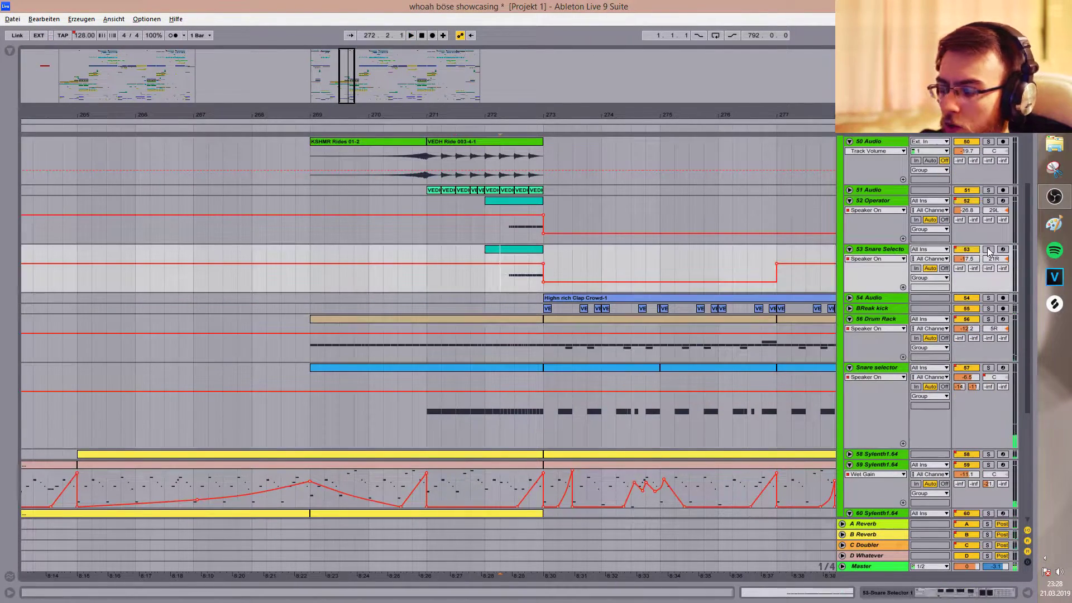
Solo the 52 Operator track and play its notes from 272.2.
left_click(987, 200)
left_click(508, 233)
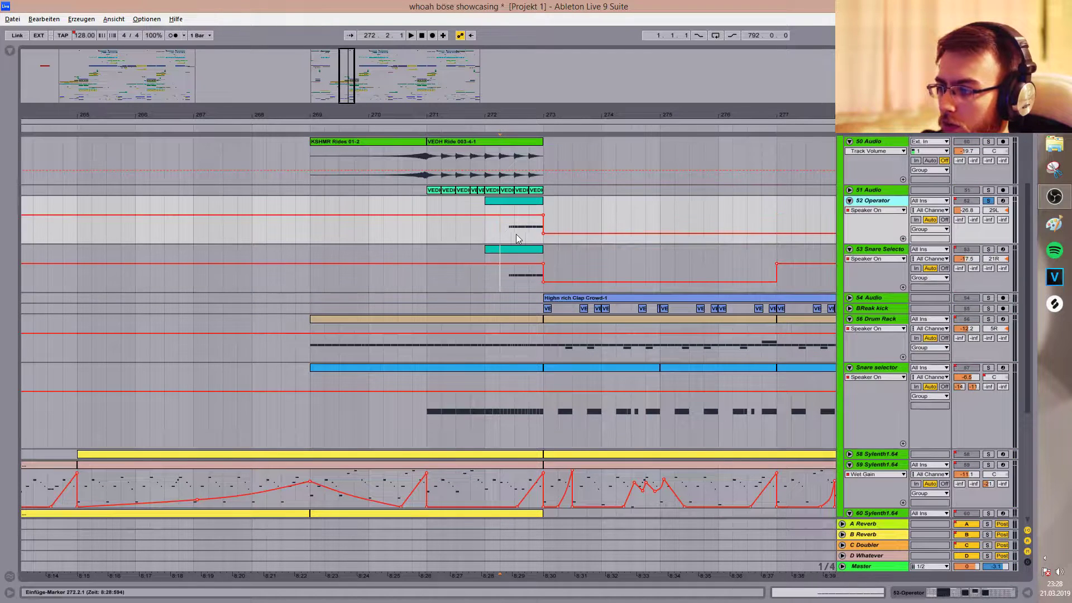
key("space")
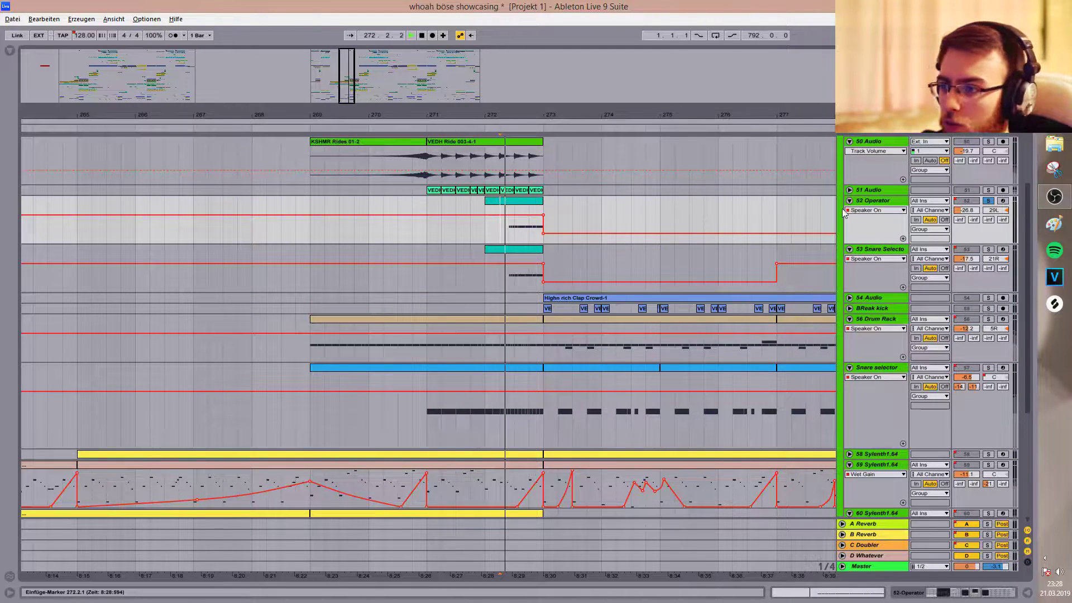
Open the 52 Operator track's devices, show the Pitch Envelope Amount automation and play the passage before 273.
double_click(884, 202)
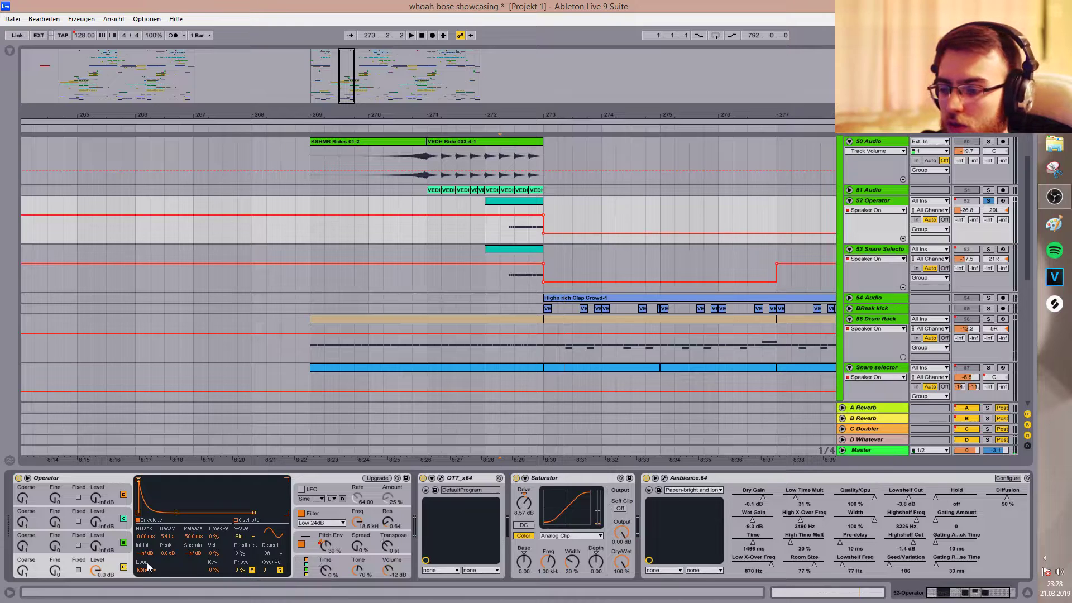
right_click(330, 547)
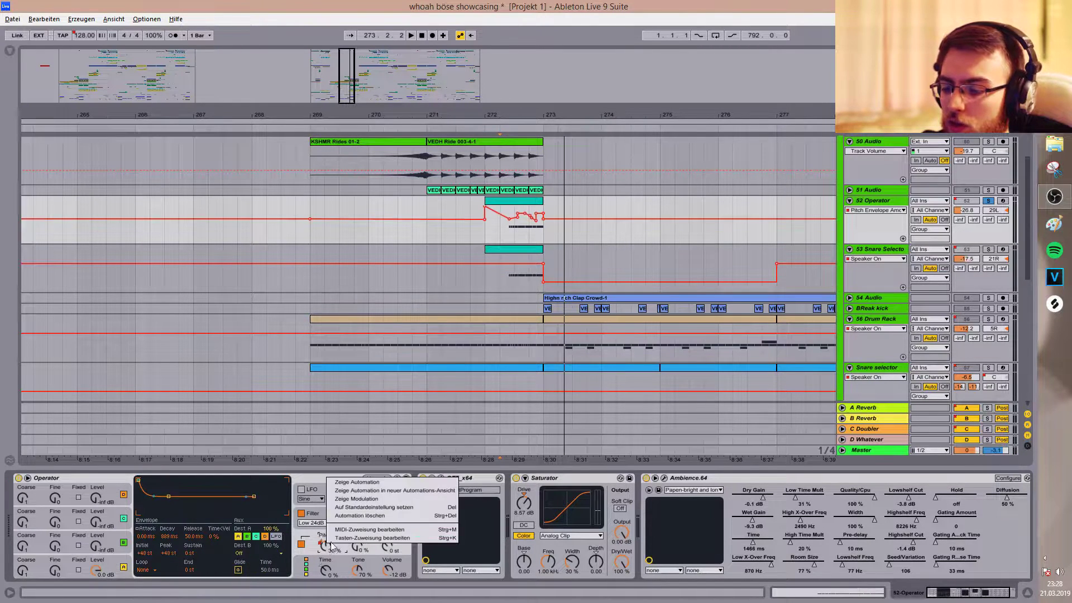
left_click(353, 484)
key("space")
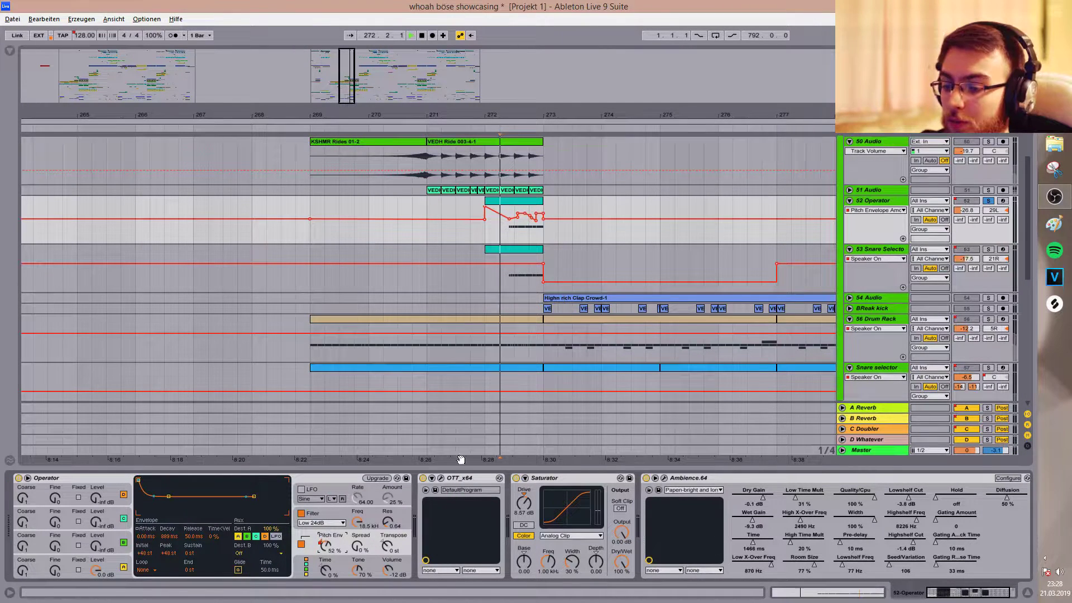
key("space")
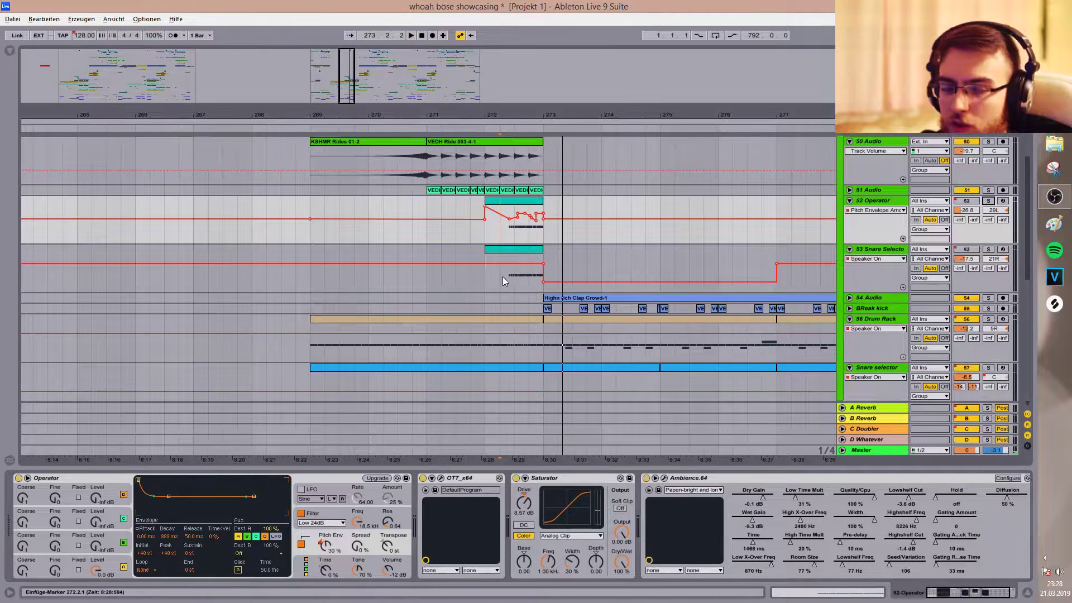
Solo the 53 Snare Selector track, play its notes and view its device chain with the inner rack devices collapsed.
left_click(875, 270)
key("space")
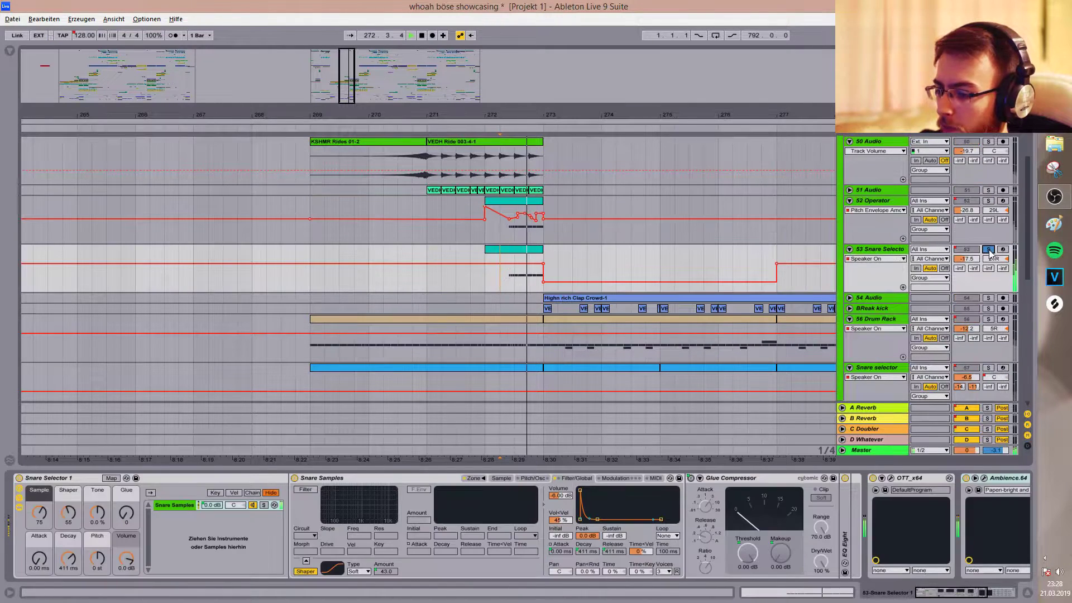
double_click(403, 477)
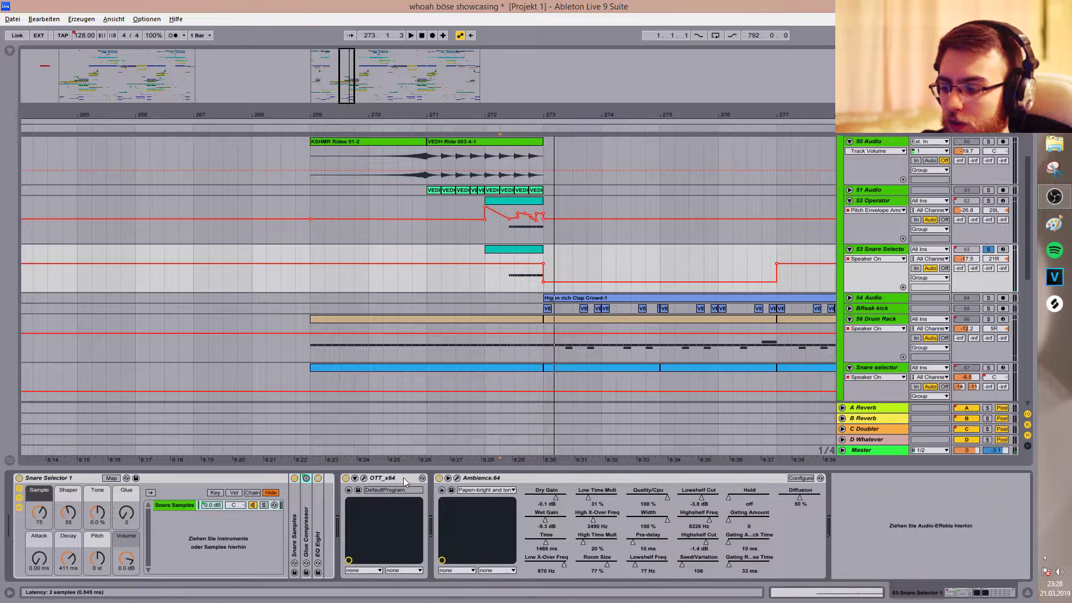
left_click(525, 470)
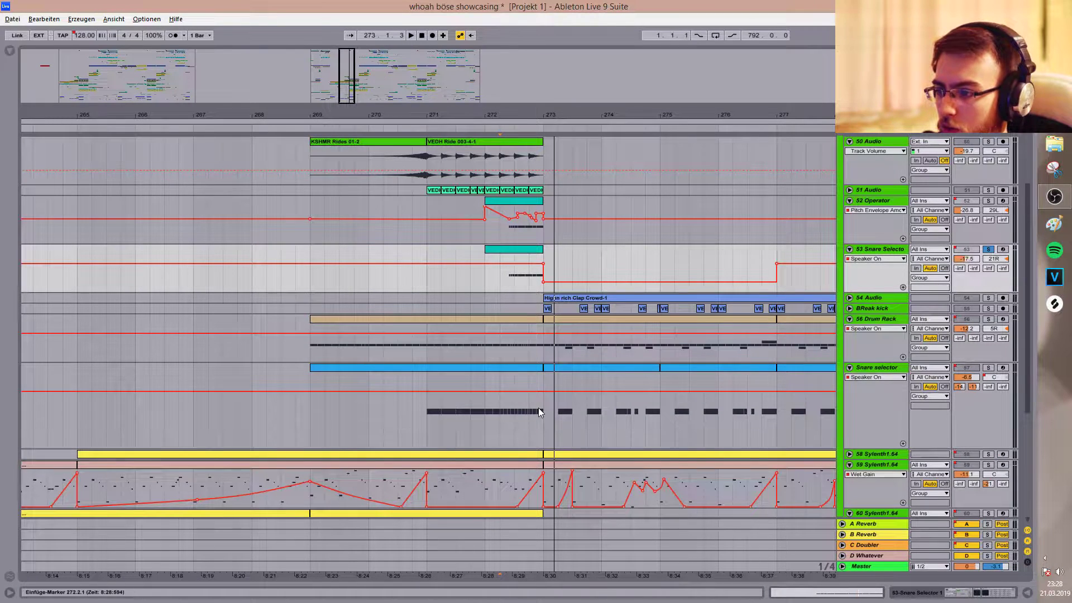
Loop 53 Snare Selector from 272.3 to 273 and try another sample with the Snare Selector rack's Sample control.
double_click(867, 250)
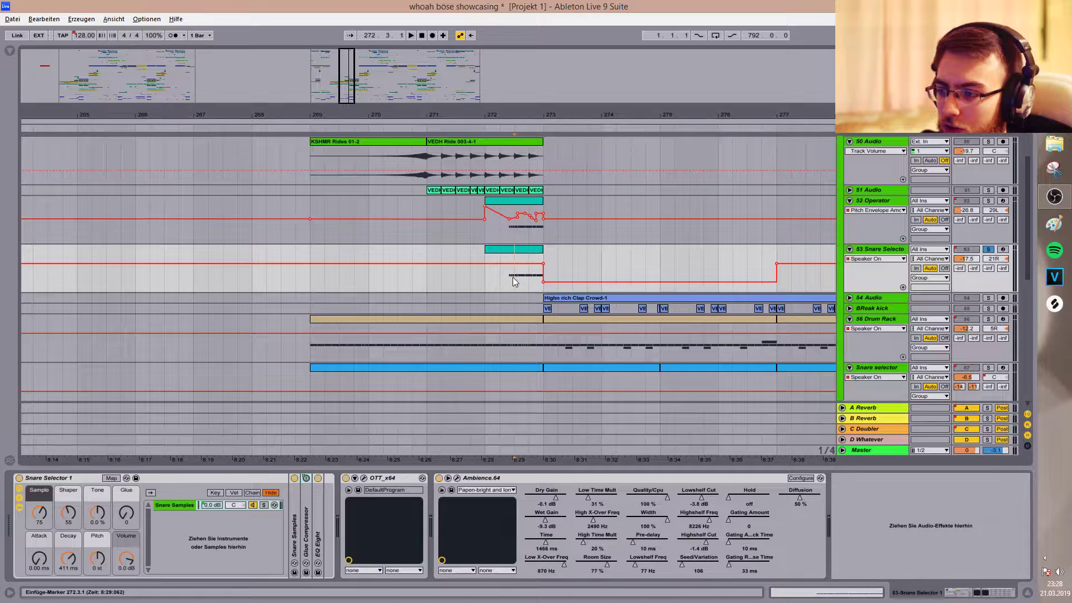
left_click_drag(518, 281, 542, 282)
key("ctrl+l")
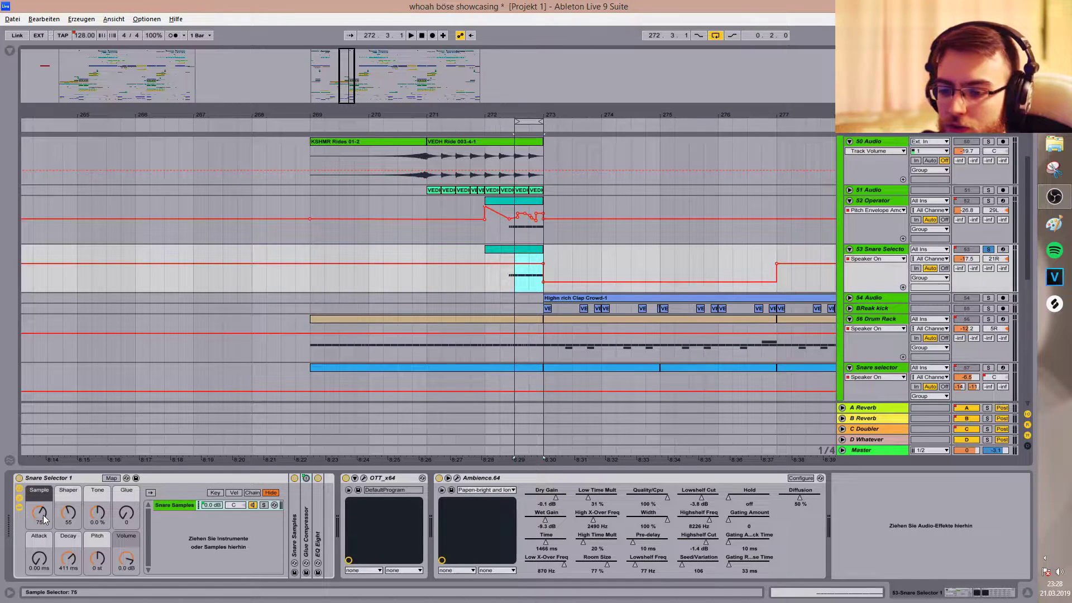
left_click_drag(40, 521, 40, 530)
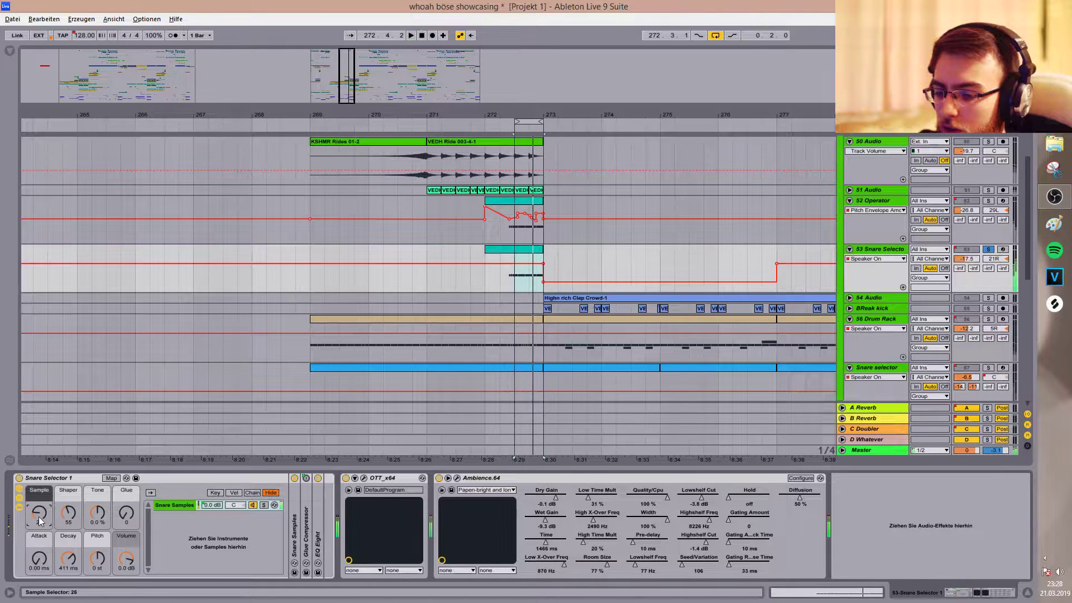
key("ctrl+alt+l")
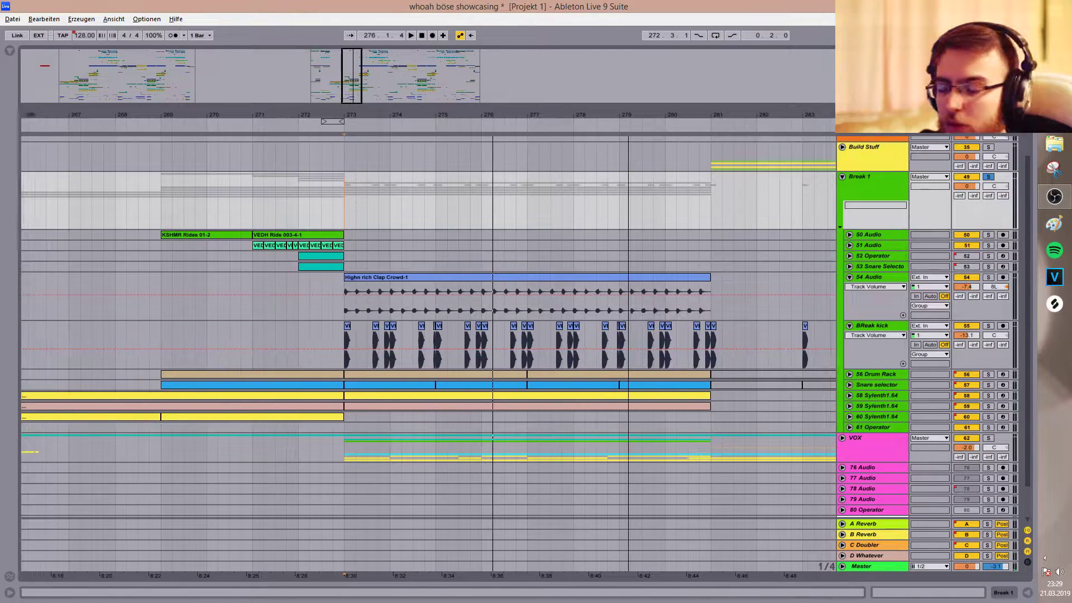
Solo the BReak kick track, play it from 273.1 and open its device view.
left_click(346, 333)
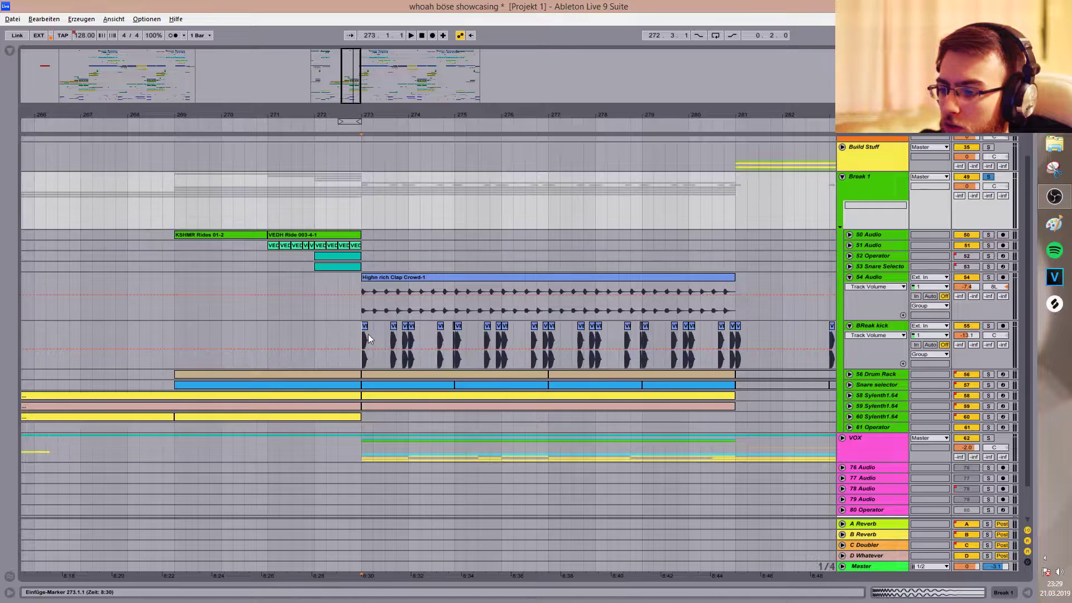
left_click(365, 339)
left_click(988, 326)
key("space")
double_click(882, 328)
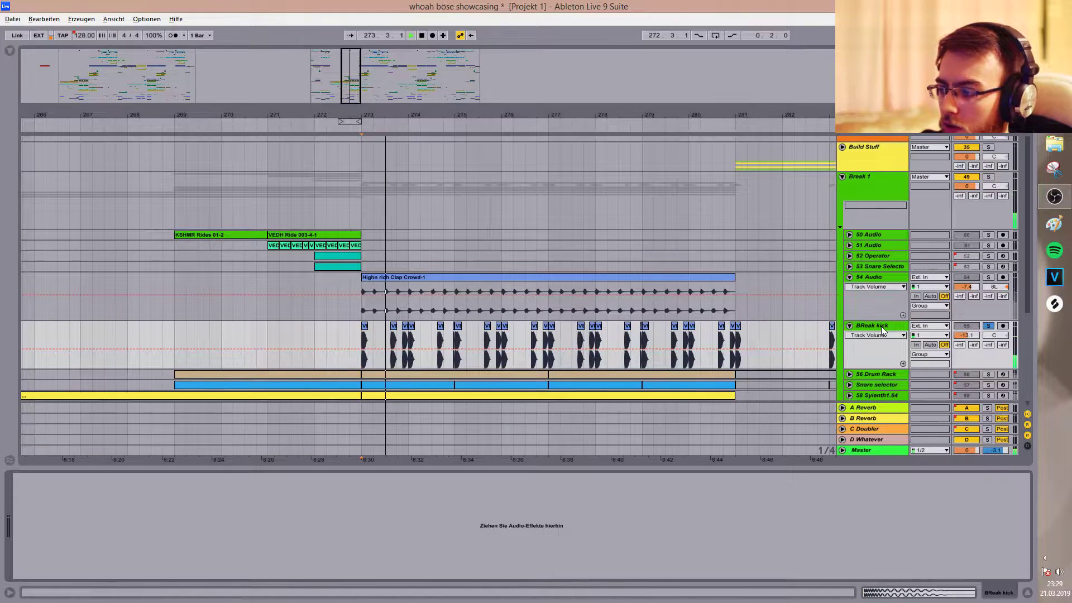
Solo the 54 Audio clap track together with BReak kick, play both, and clear the solos for comparison.
scroll(882, 329, "down", 3)
left_click_drag(350, 73, 354, 84)
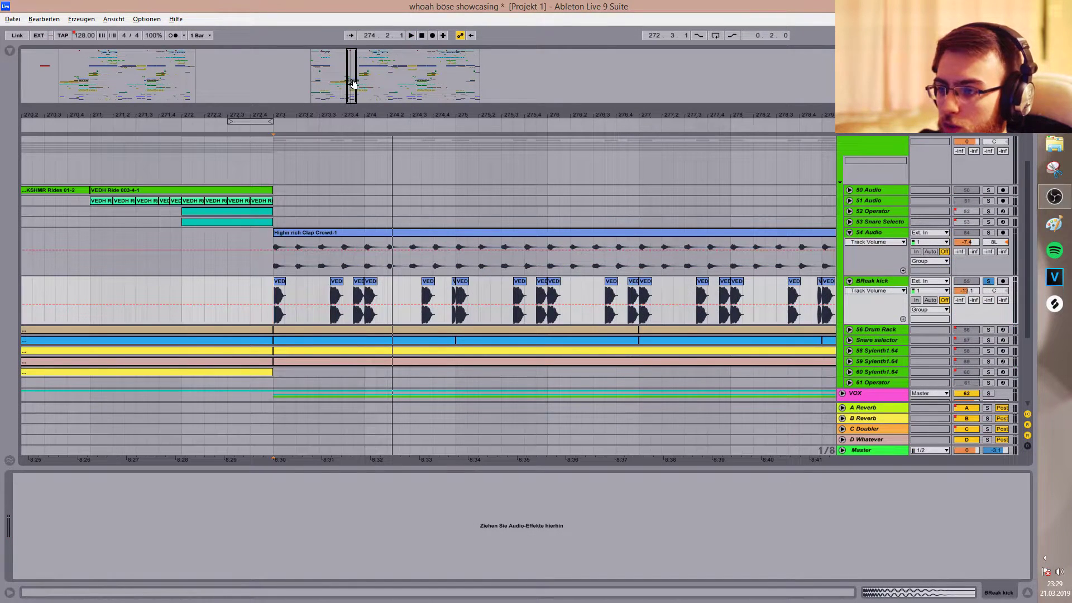
left_click(987, 232)
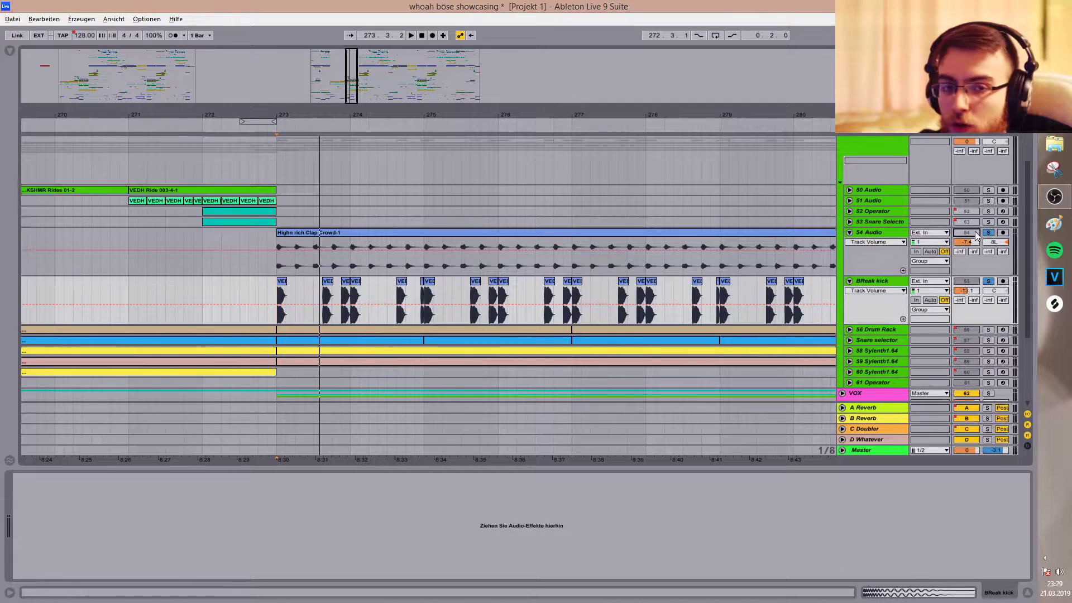
key("space")
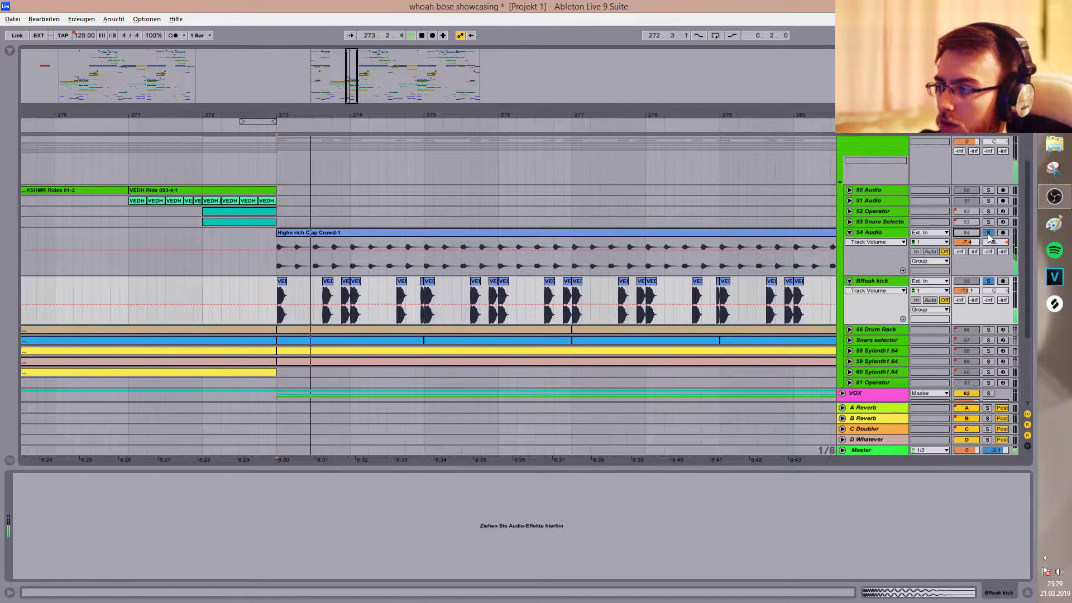
left_click(988, 232)
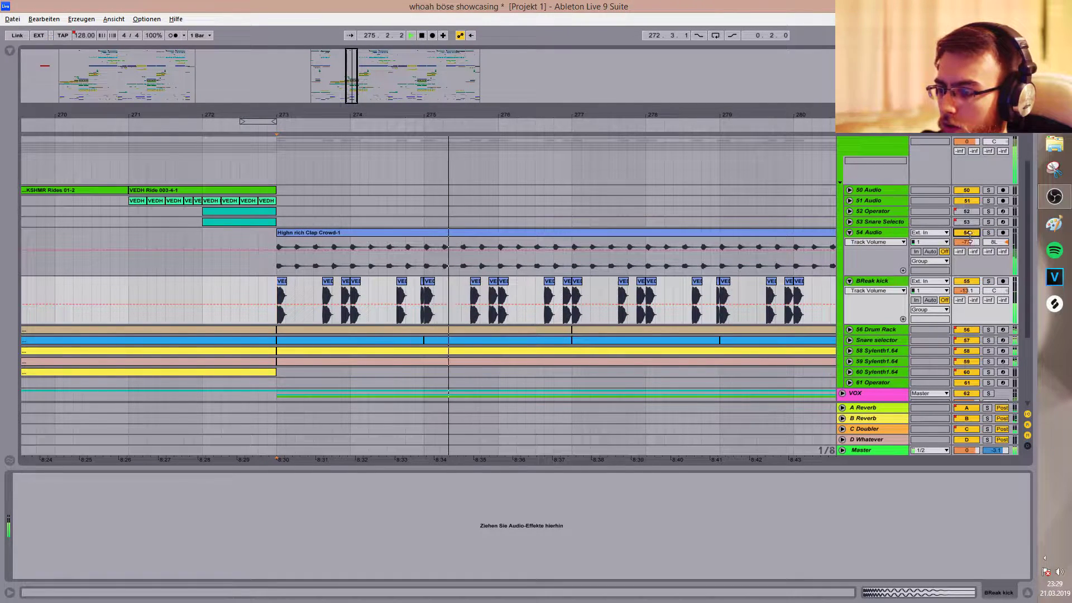
key("space")
Solo 56 Drum Rack with Snare selector and examine the boosted EQ Eight band in Snare selector's device chain.
left_click(987, 193)
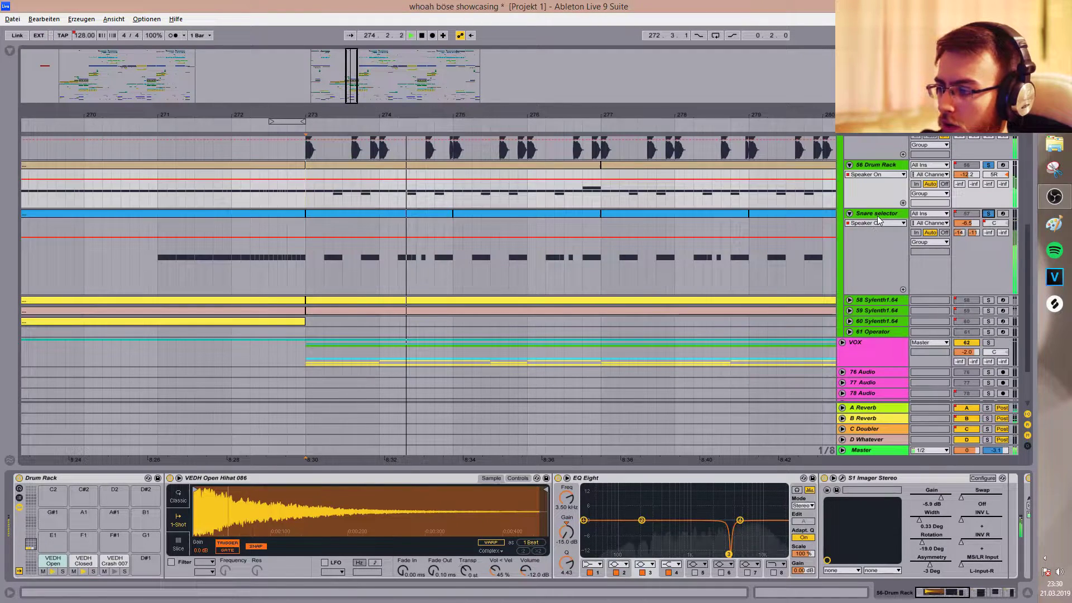
left_click(876, 215)
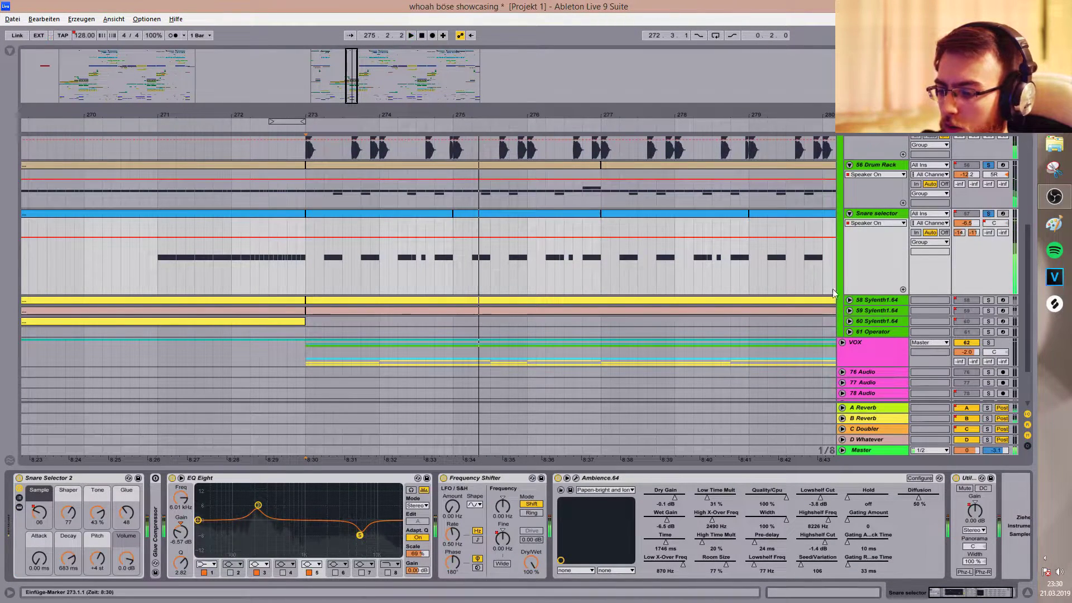
left_click(257, 505)
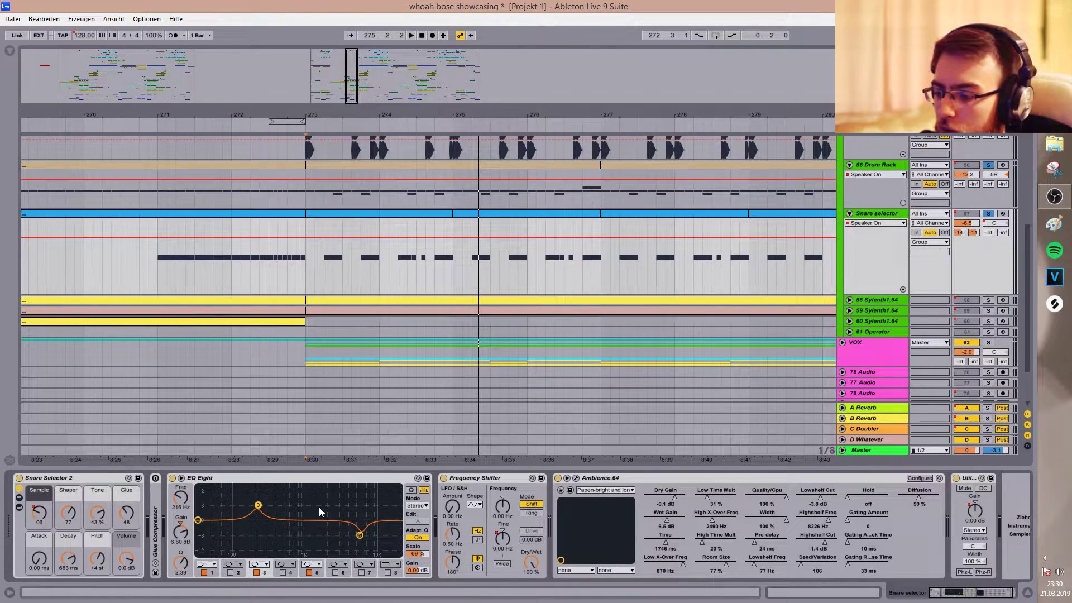
Show the Frequency Shifter's Fine automation on Snare selector and play the snare roll from 272.1.
left_click(496, 526)
left_click(159, 232)
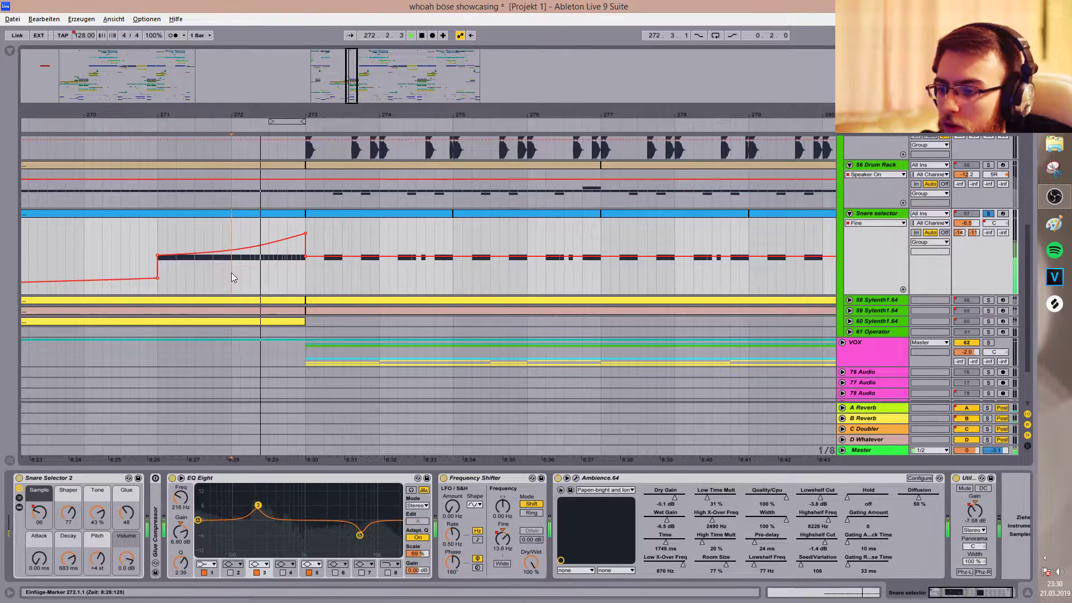
key("space")
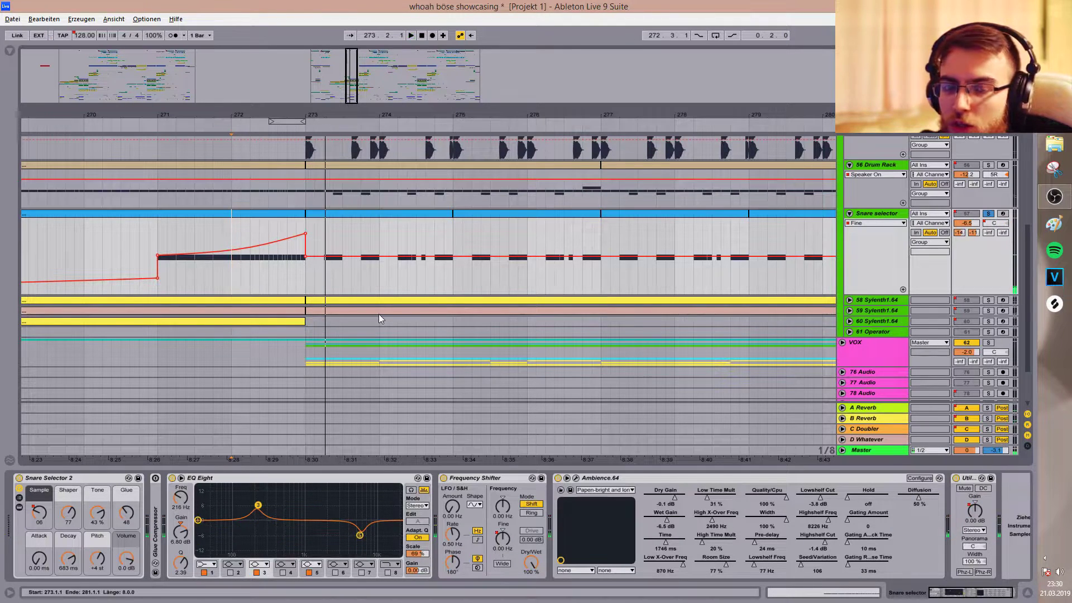
Show the Utility Gain automation across the Snare selector track and set the playback position to 271.1.
scroll(379, 233, "down", 4)
left_click(380, 234)
left_click(975, 510)
left_click(266, 268)
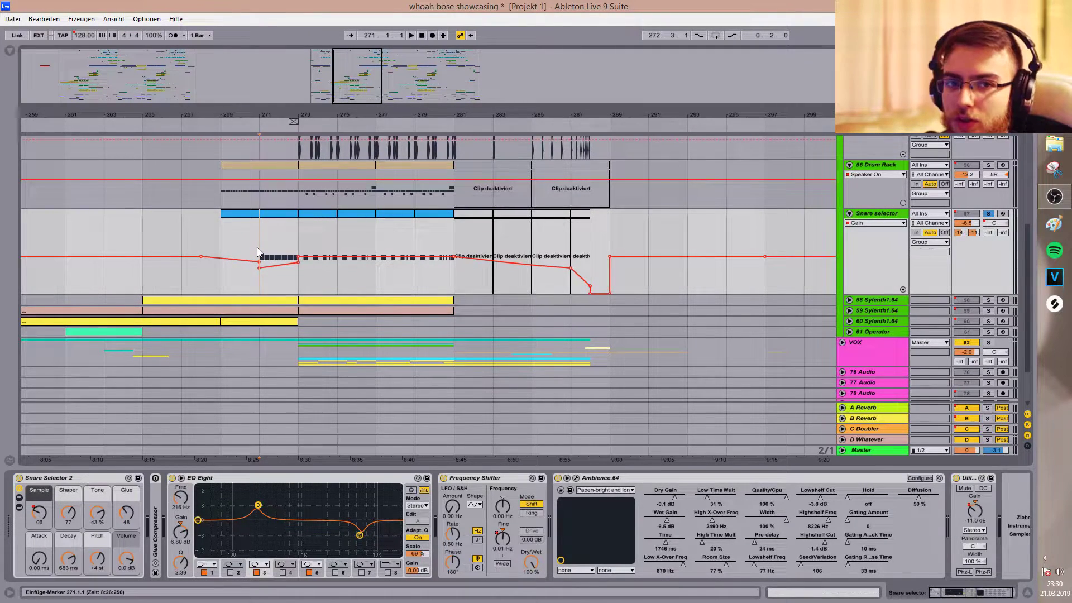
Open the Snare selector clip at 269, inspect the accented C3 note at 4.2.4 and play the roll.
double_click(257, 251)
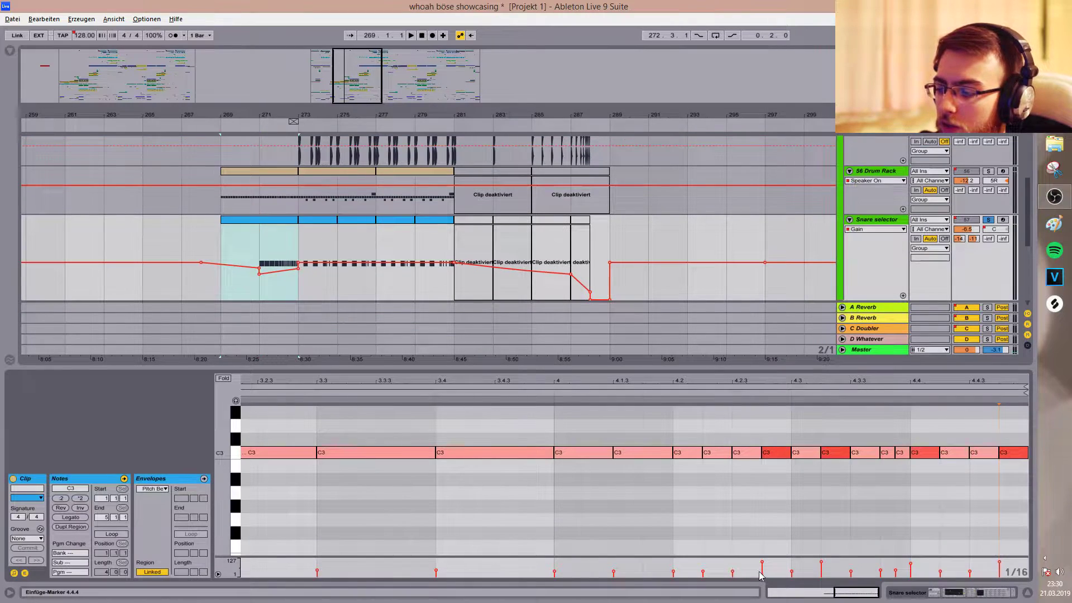
left_click(780, 455)
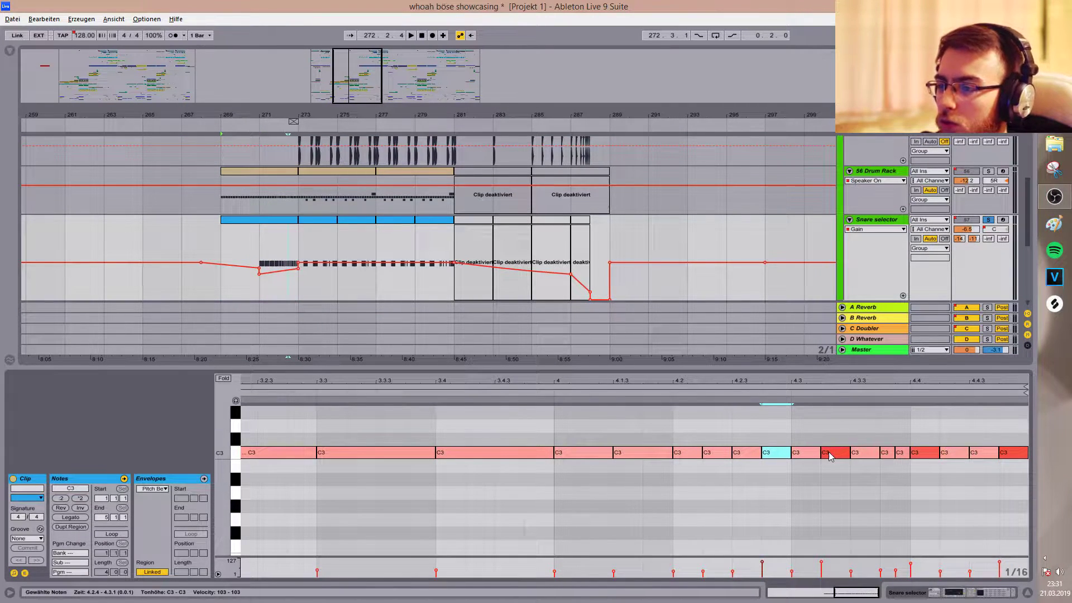
key("space")
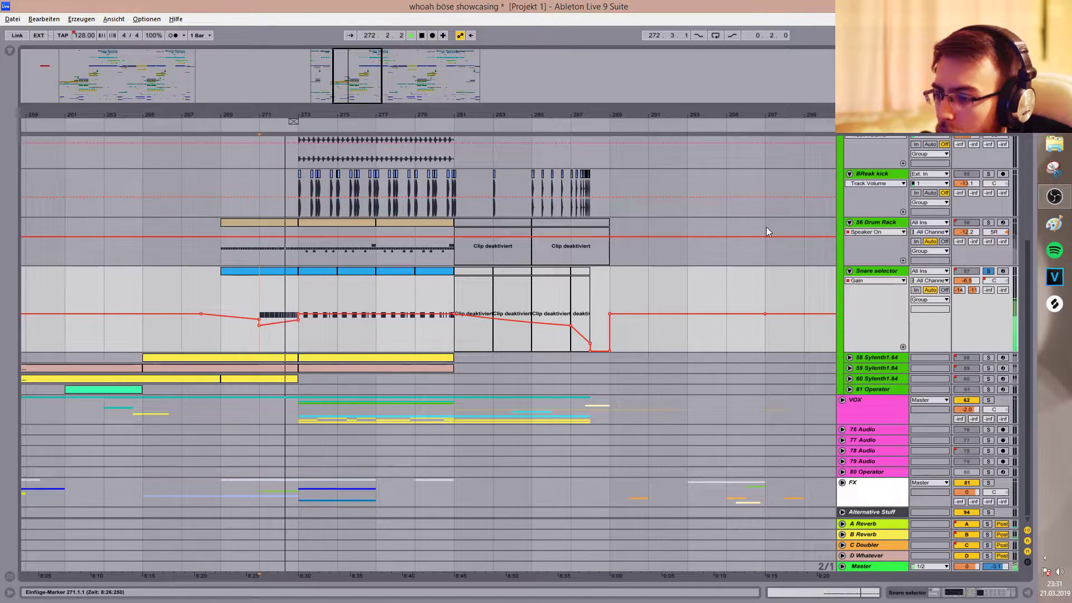
Solo the 58 Sylenth1.64 track, open its devices and play its notes from 265.1.
scroll(875, 346, "down", 1)
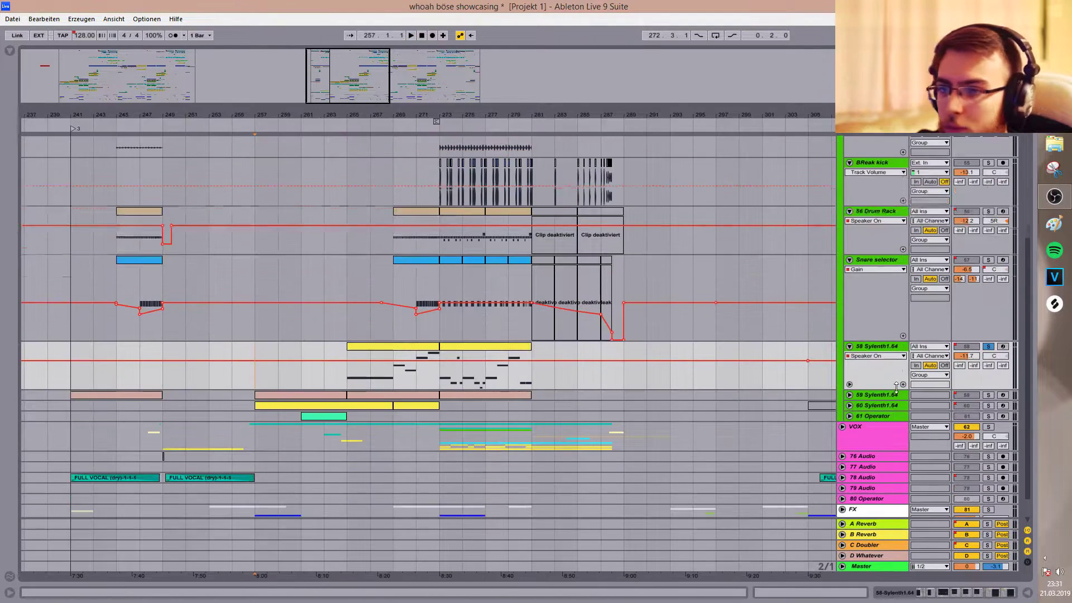
double_click(875, 346)
scroll(876, 346, "down", 2)
left_click(347, 329)
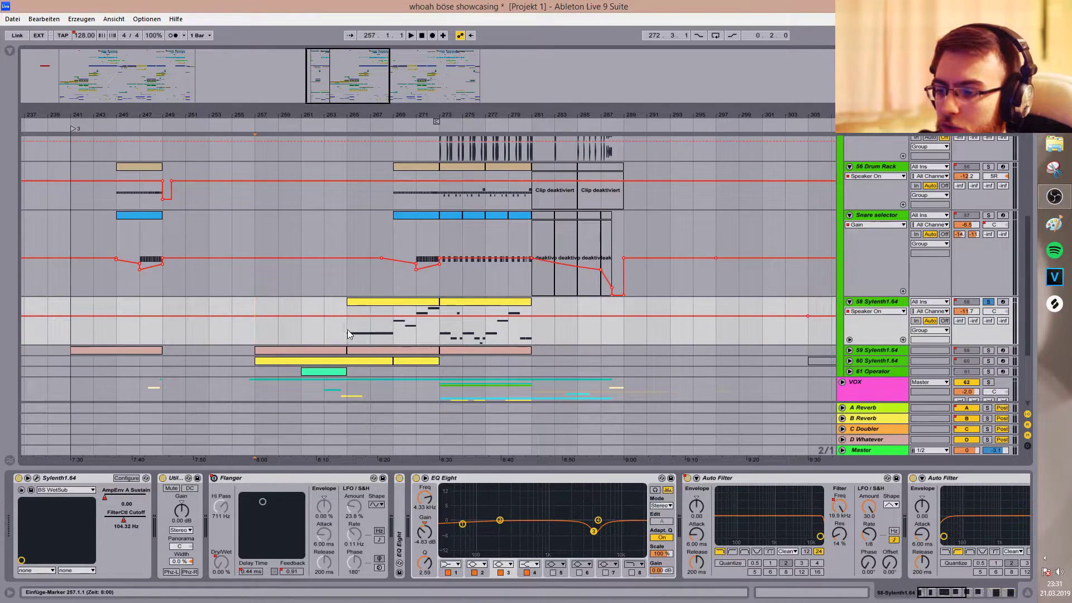
key("space")
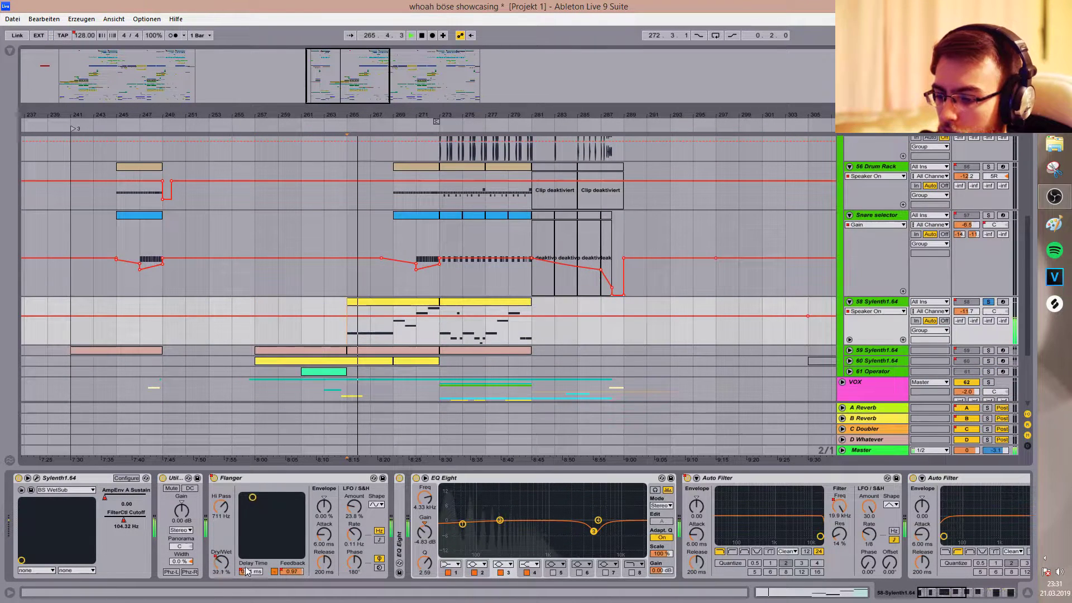
Show the Flanger's Device On automation on 58 Sylenth1.64 while the track plays.
right_click(214, 478)
left_click(221, 486)
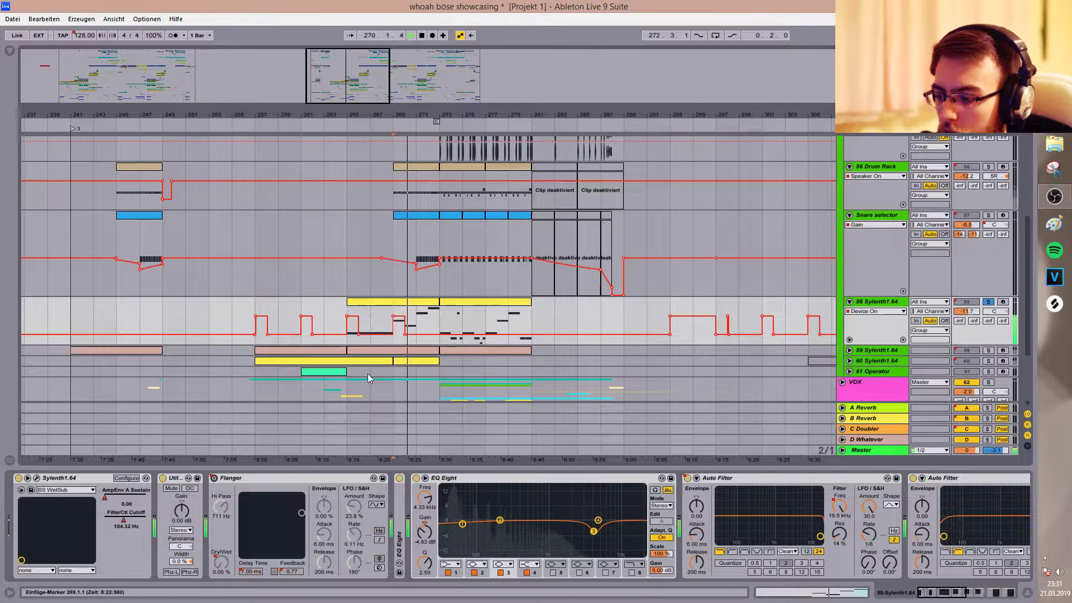
key("space")
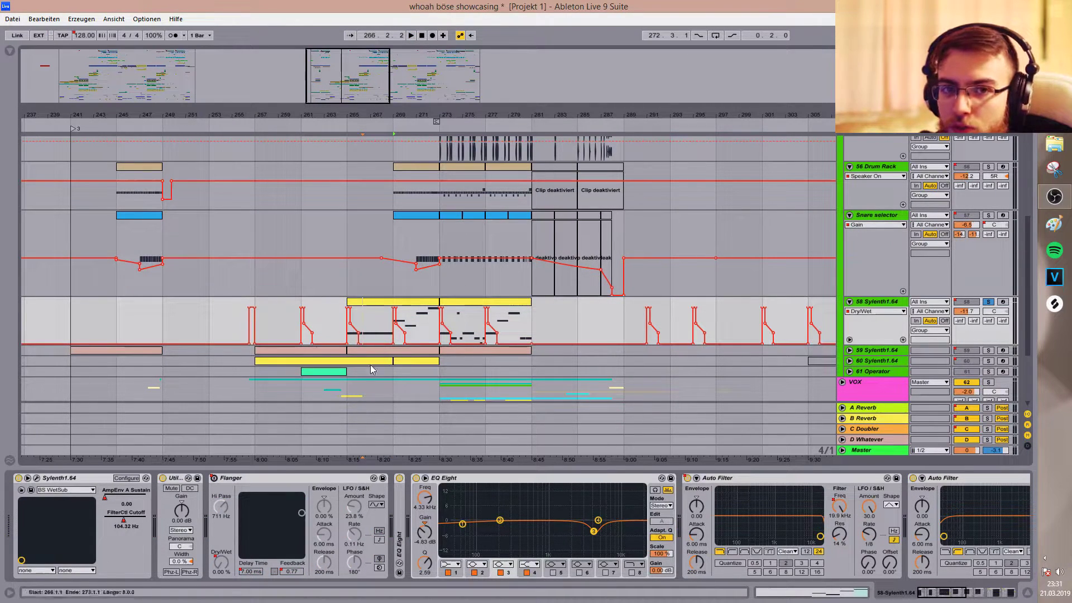
Switch the 58 Sylenth1.64 lane from Dry/Wet back to the Flanger's Device On automation and examine it up close.
right_click(214, 479)
left_click(227, 484)
left_click_drag(345, 81, 347, 221)
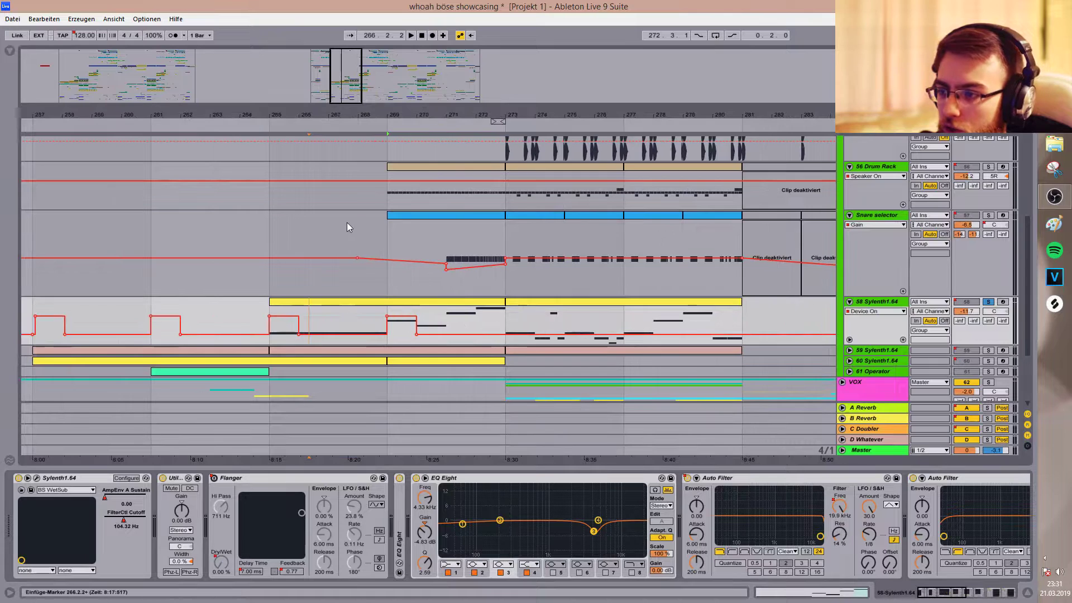
Play 58 Sylenth1.64 from 265.1 and show the Flanger's Delay Time automation.
left_click(269, 327)
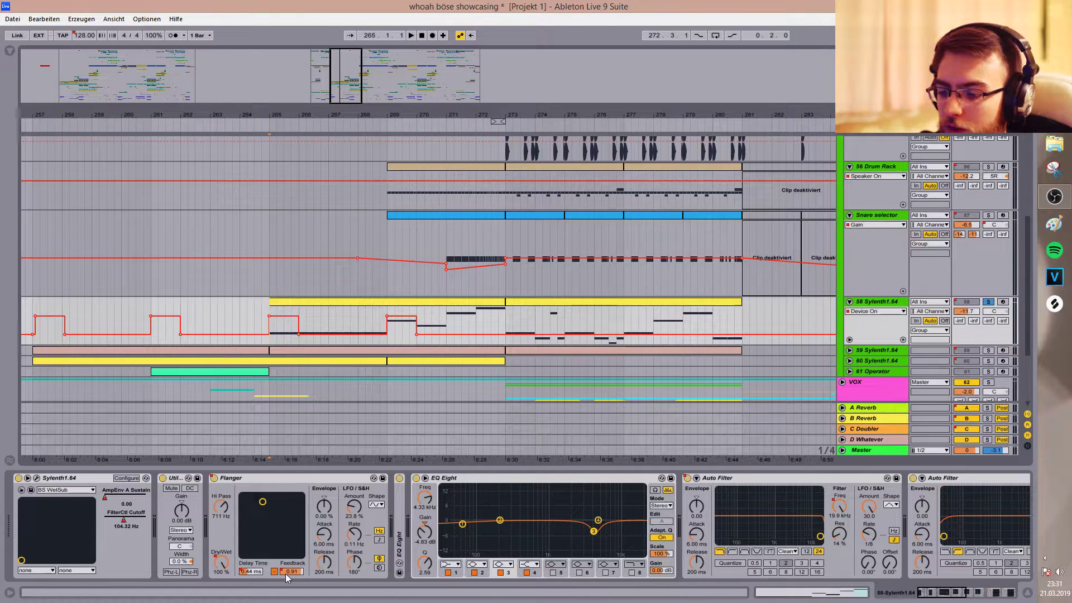
key("space")
left_click(251, 571)
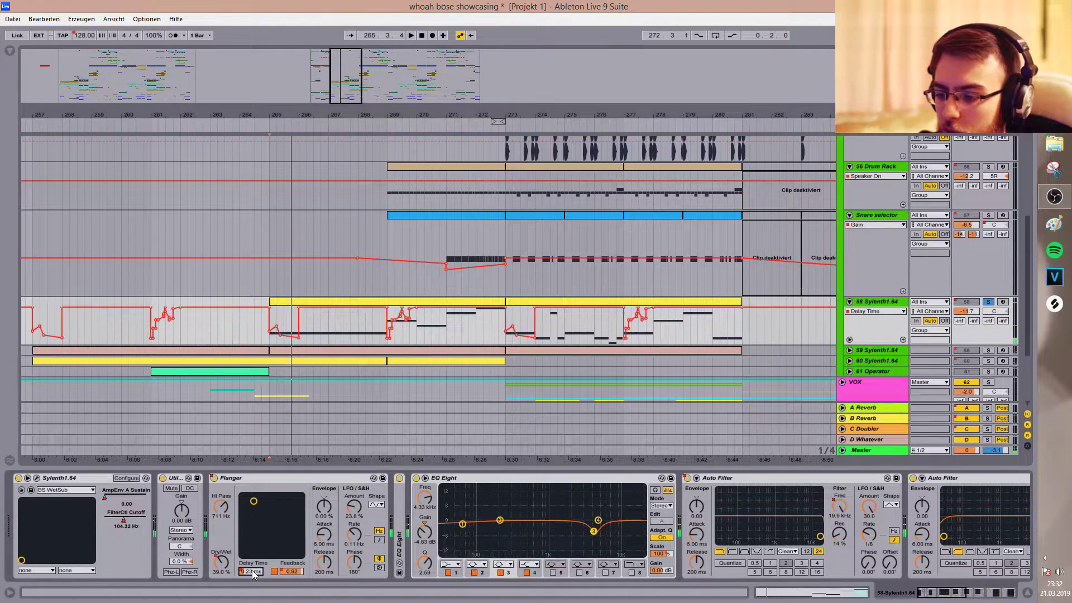
key("space")
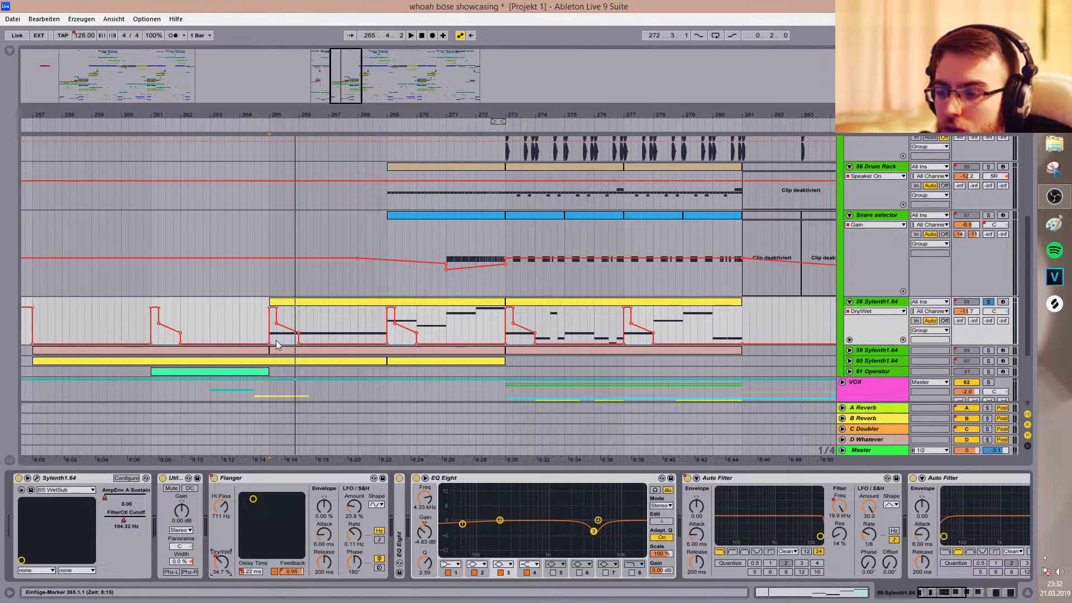
Collapse the Auto Filter devices on 58 Sylenth1.64, examine its two sidechain Compressors during playback and hide the device view.
left_click_drag(275, 314, 393, 314)
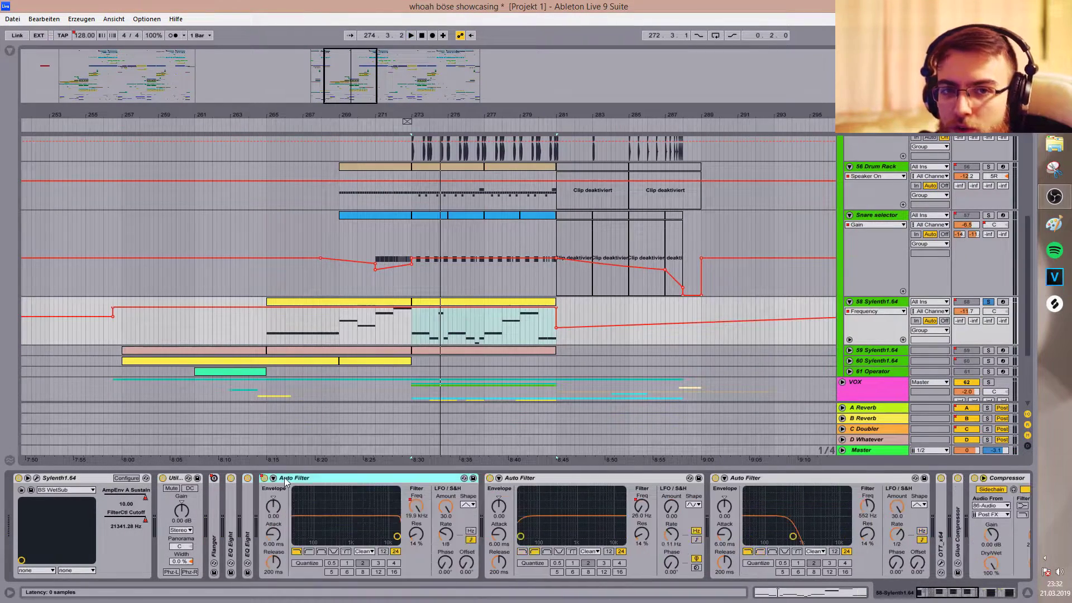
double_click(309, 479)
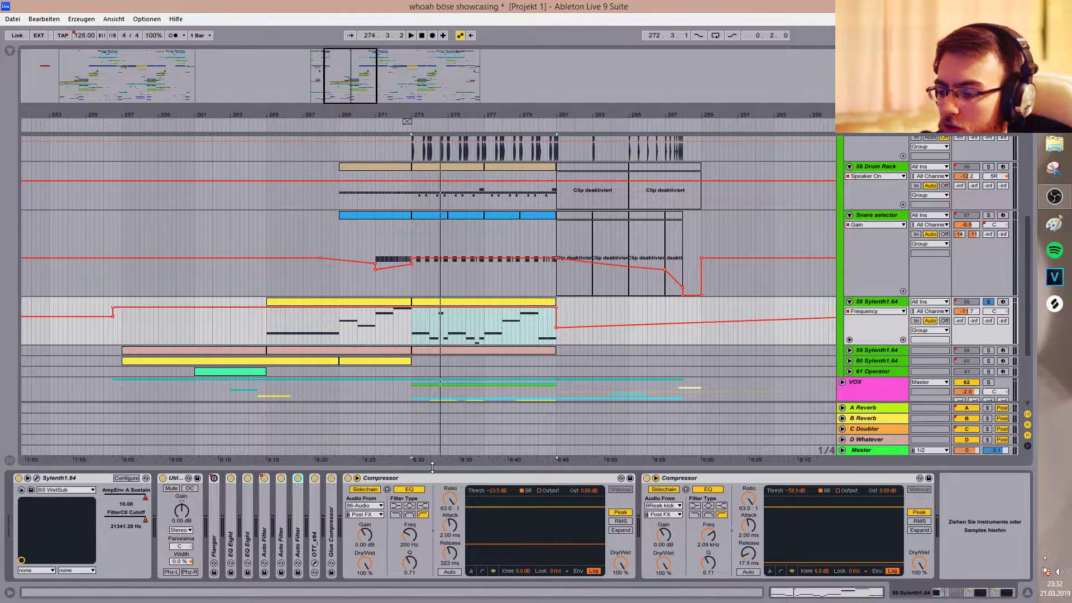
left_click_drag(432, 467, 433, 564)
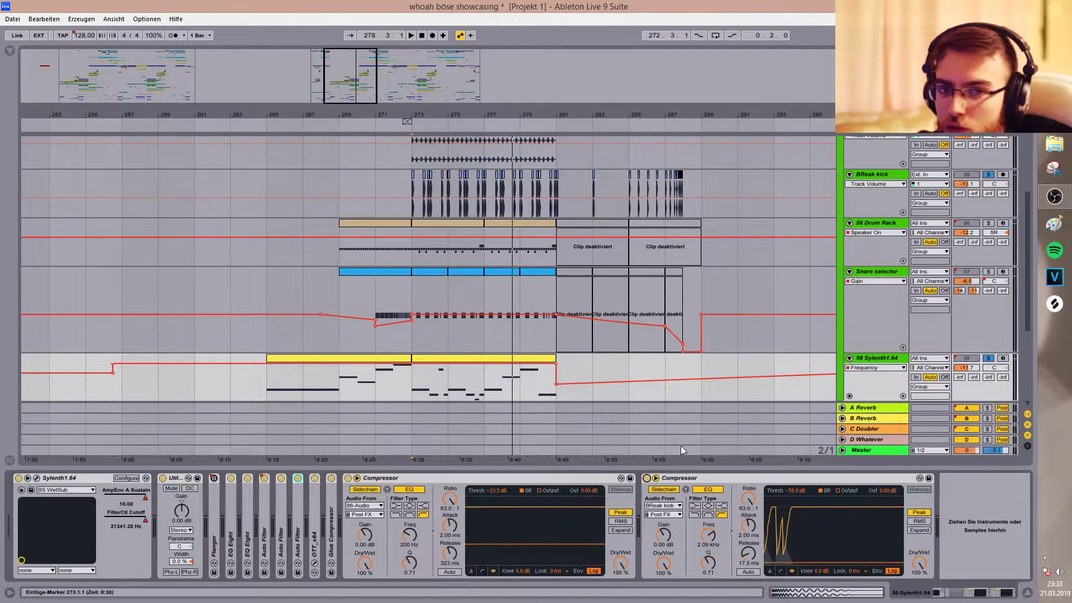
left_click_drag(631, 468, 620, 547)
left_click(559, 396)
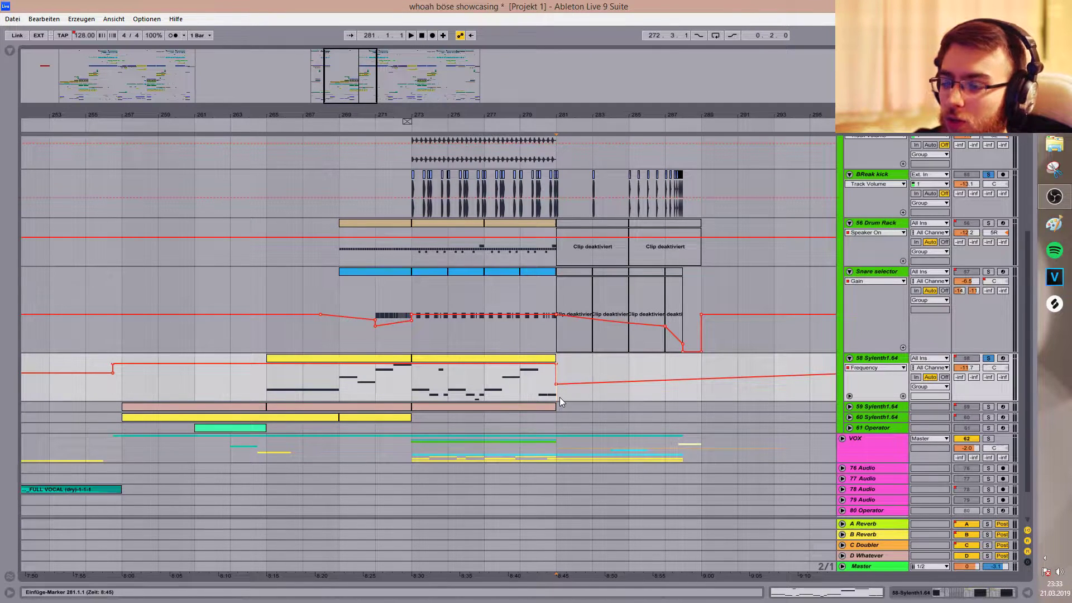
Solo the whole Break 1 group, fold its unfolded tracks and play the section.
left_click_drag(589, 385, 609, 319)
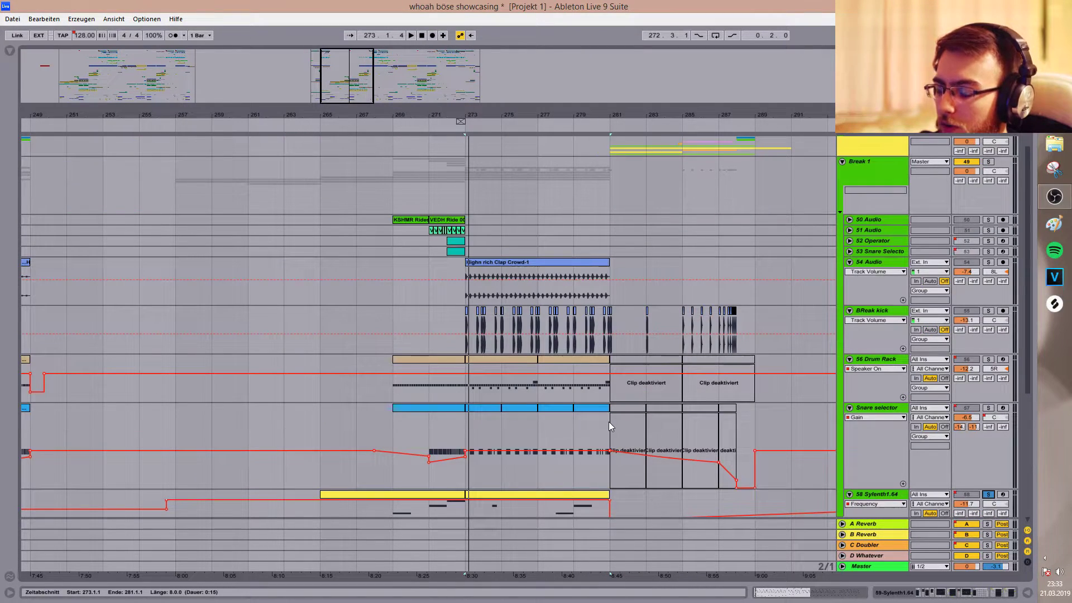
left_click(987, 162)
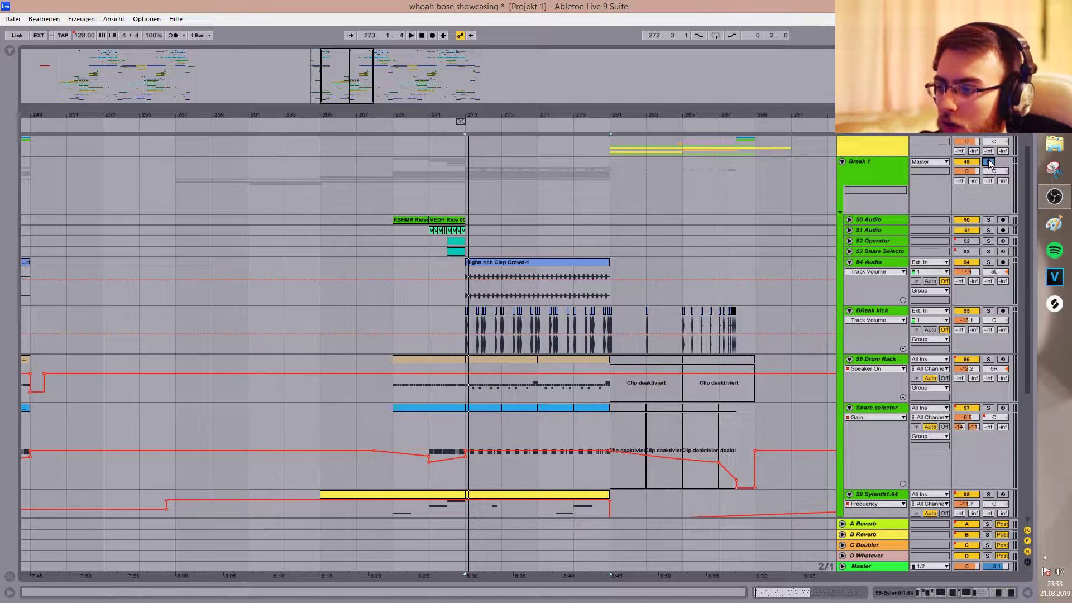
left_click(849, 262, "alt")
key("space")
left_click_drag(667, 224, 642, 277)
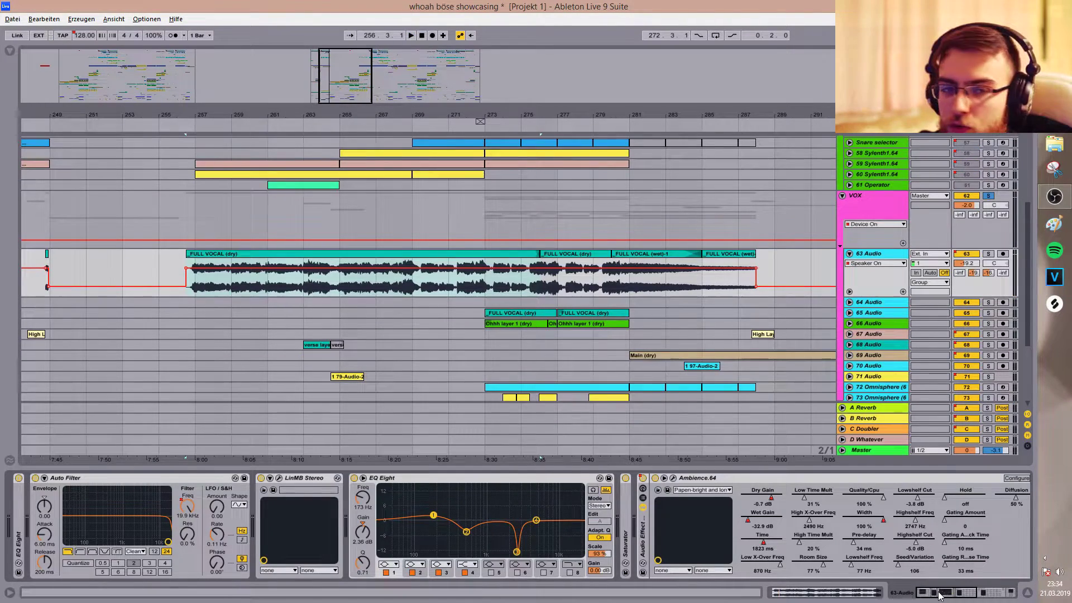
Show the Auto Filter's Frequency automation on the 63 Audio vocal track.
mouse_move(938, 592)
left_mouse_down()
mouse_move(982, 593)
mouse_move(933, 592)
left_mouse_up()
left_click(187, 506)
right_click(187, 506)
left_click(197, 512)
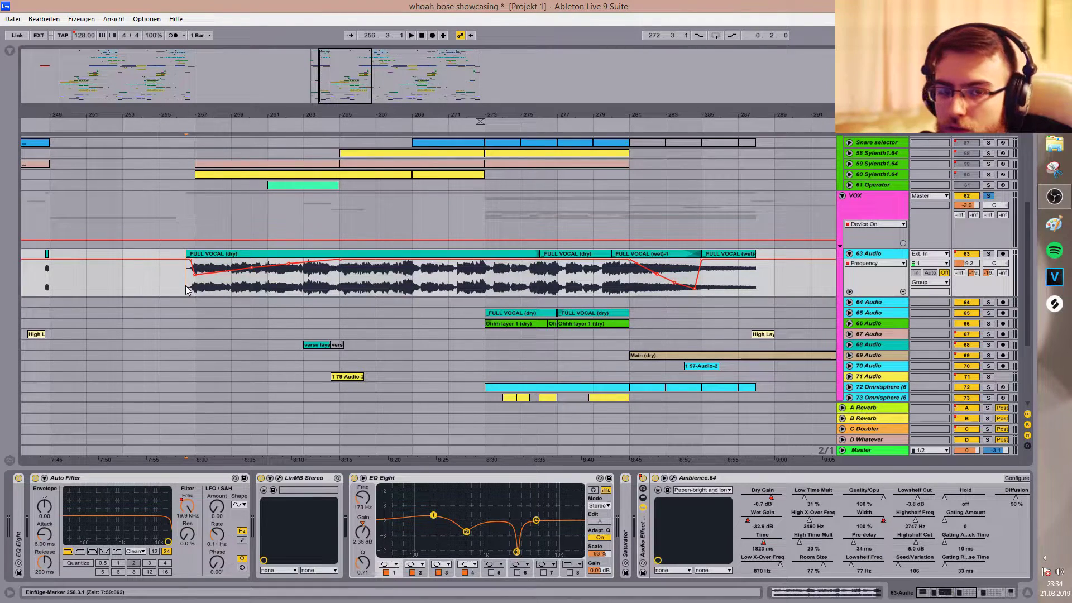
Play 63 Audio from bar 257, inspect band 3 of its EQ Eight and collapse that device.
key("space")
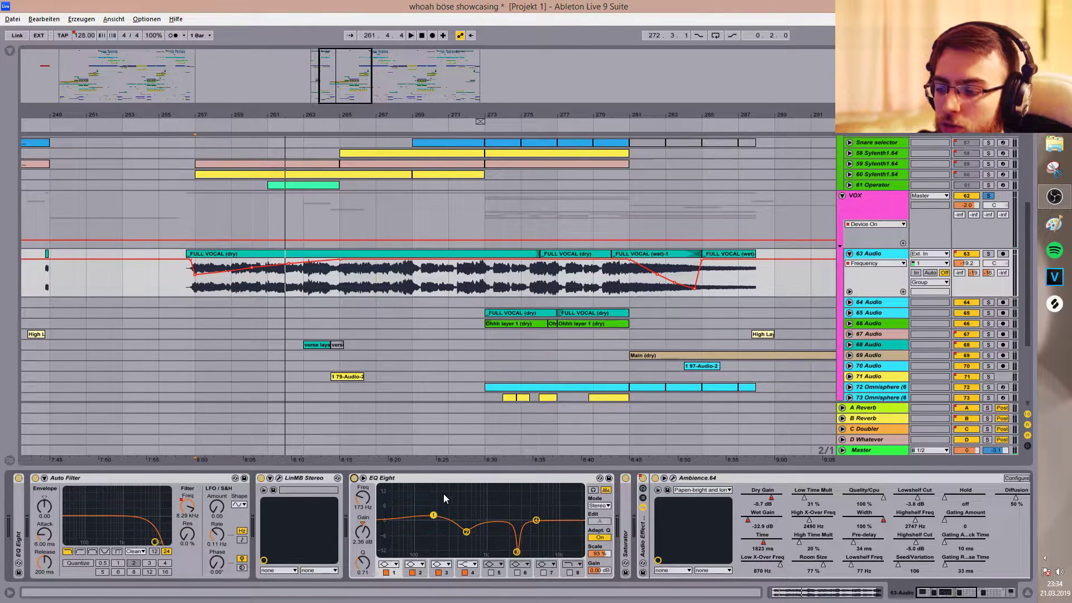
left_click(517, 551)
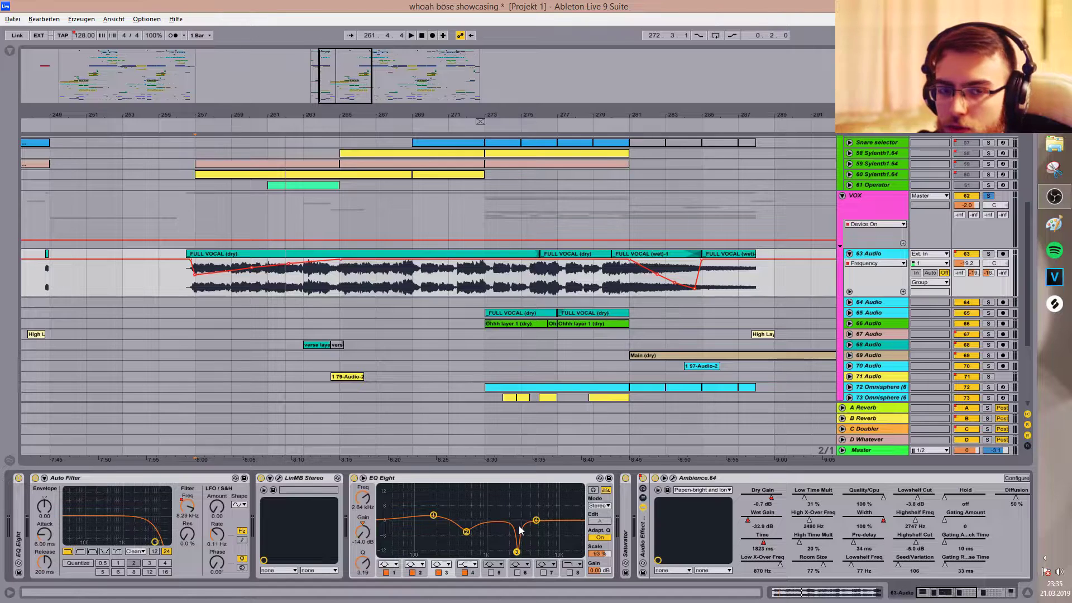
double_click(473, 478)
Set the arrangement grid to 1 Bar and play 63 Audio with its Wet Gain automation from 258.1.1.
right_click(206, 279)
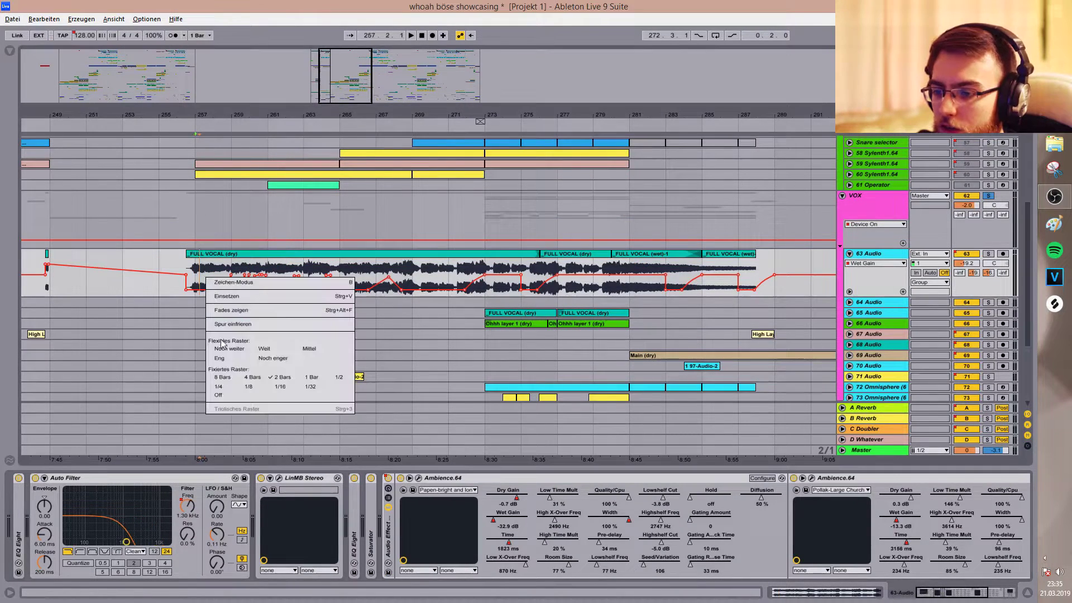
left_click(219, 387)
right_click(219, 272)
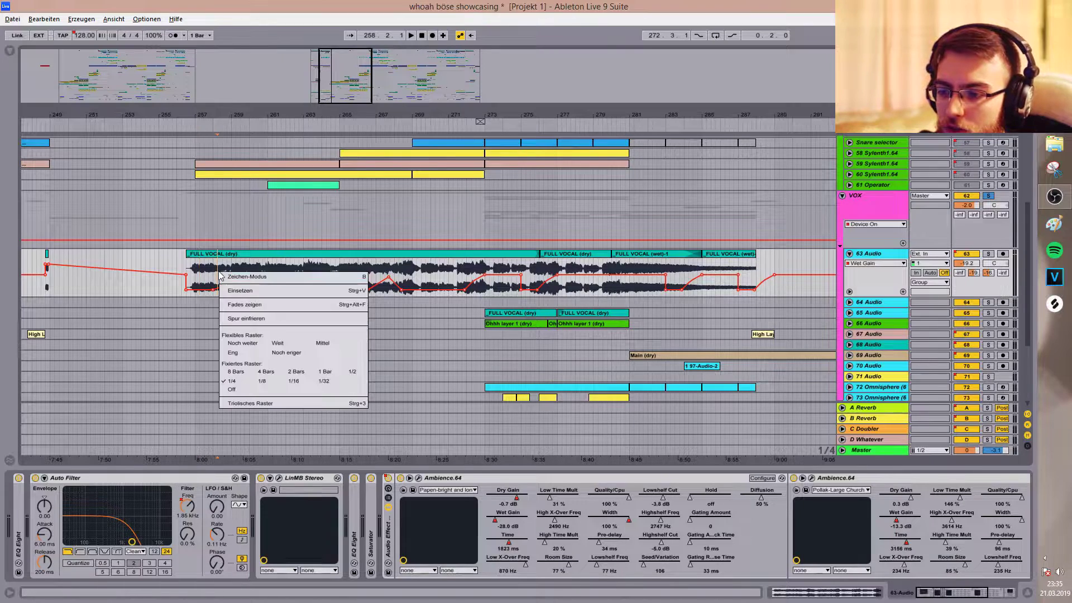
left_click(324, 372)
left_click_drag(331, 84, 331, 114)
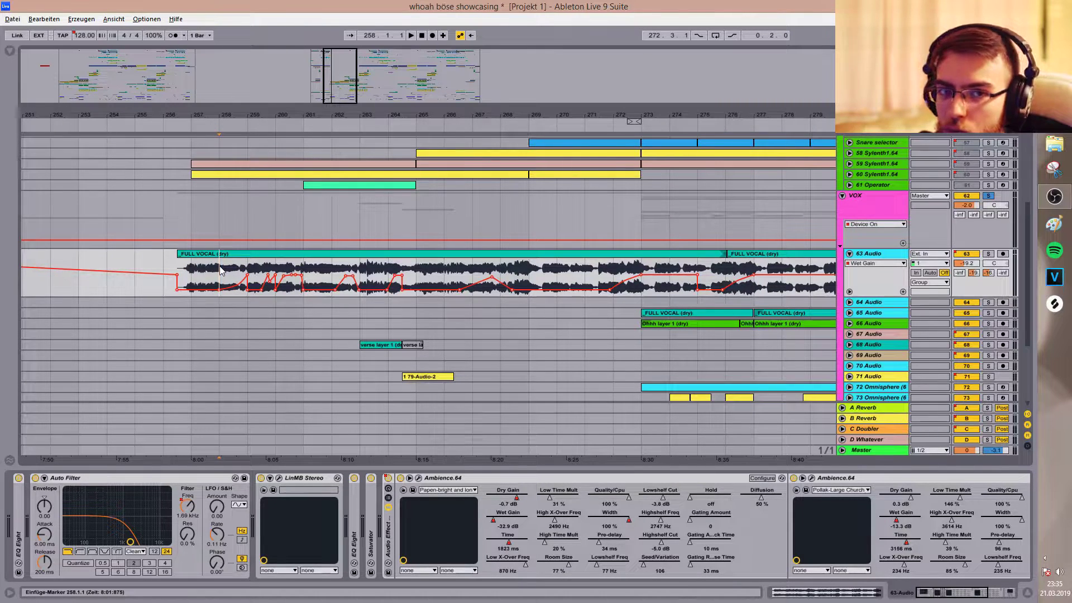
key("space")
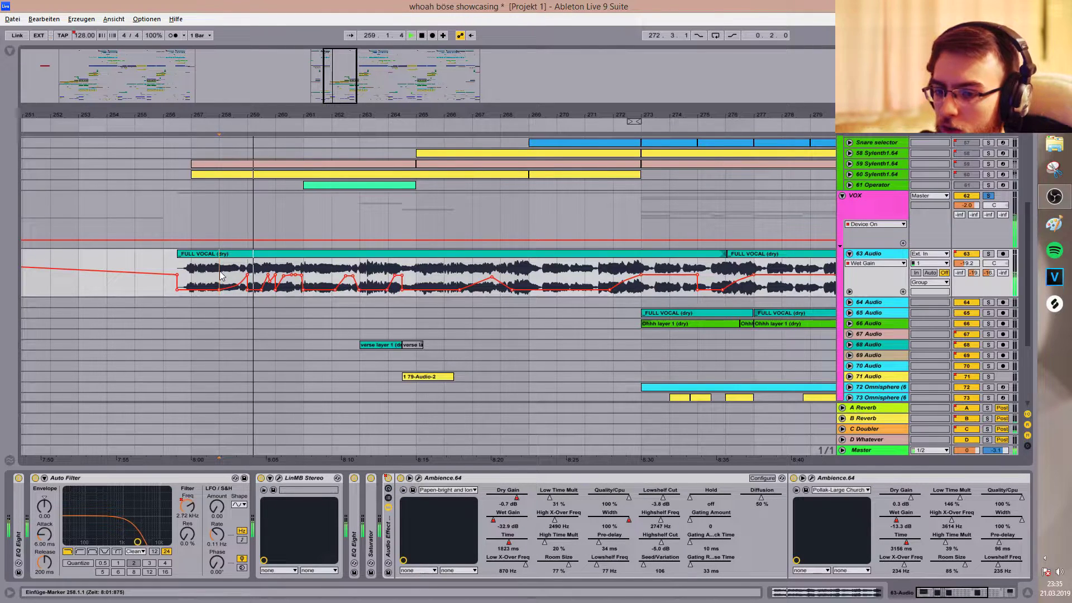
Select 259.2.3 to 261.1.1 on 63 Audio and examine the Wet Gain automation there up close.
left_click(268, 268)
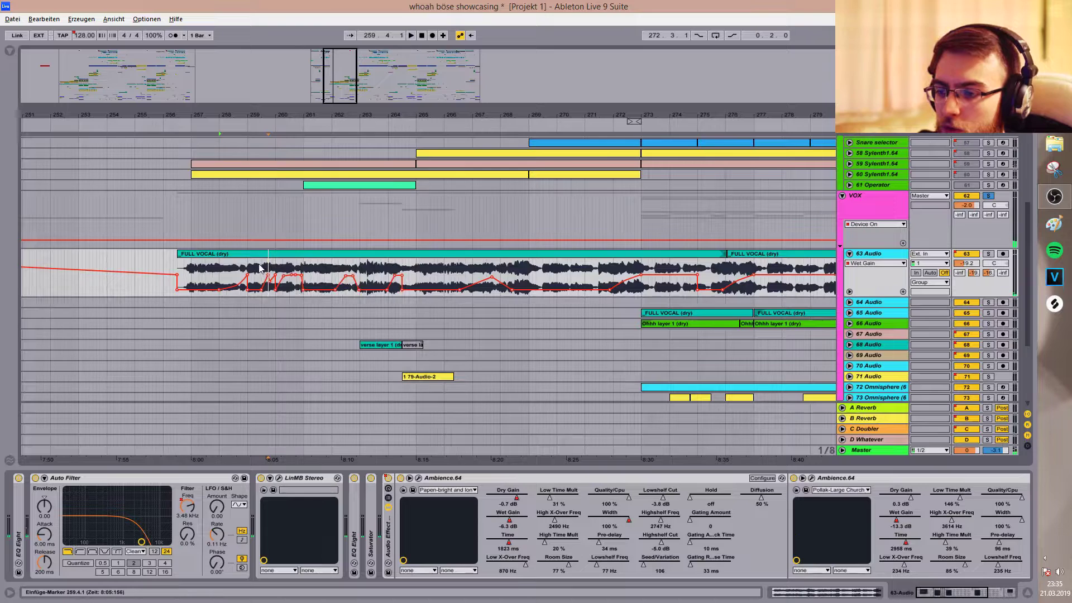
left_click_drag(259, 268, 307, 273)
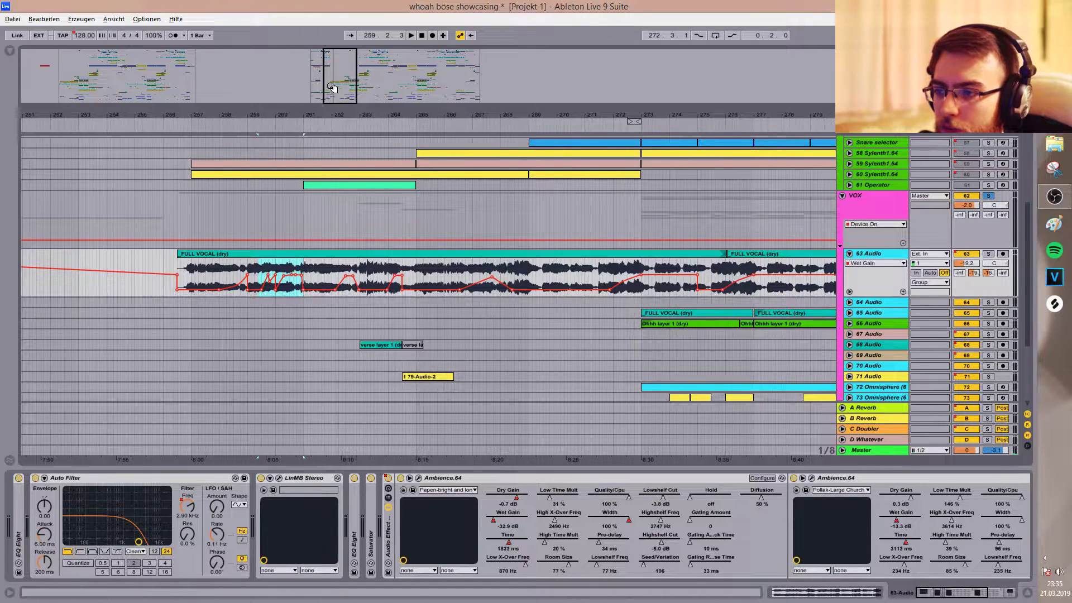
key("plus")
left_click_drag(399, 119, 332, 127)
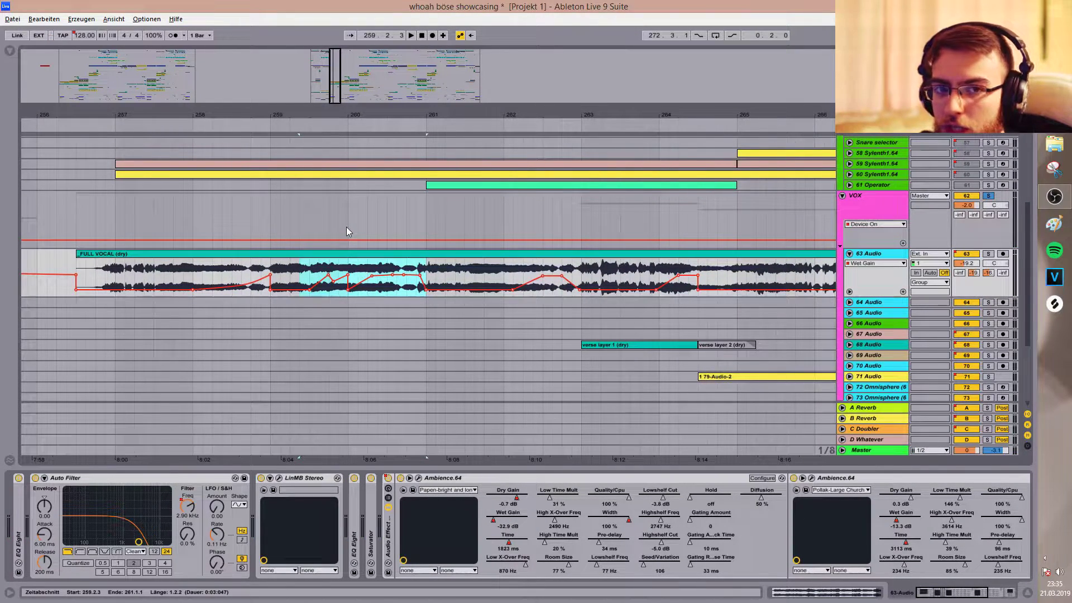
Play 63 Audio from 259.3.1 to hear the Wet Gain automation.
left_click(309, 272)
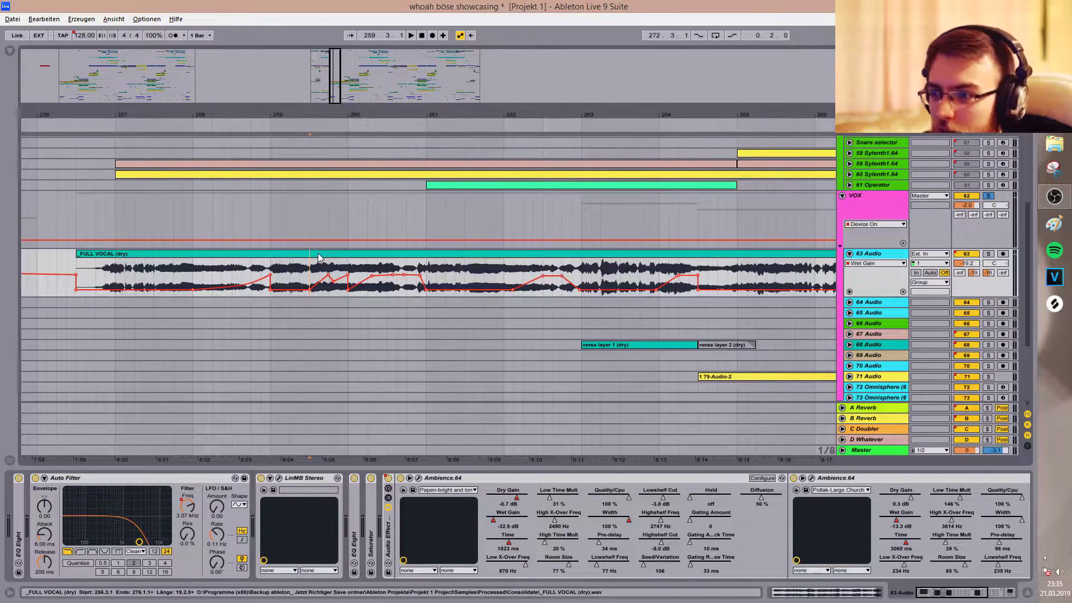
left_click(309, 273)
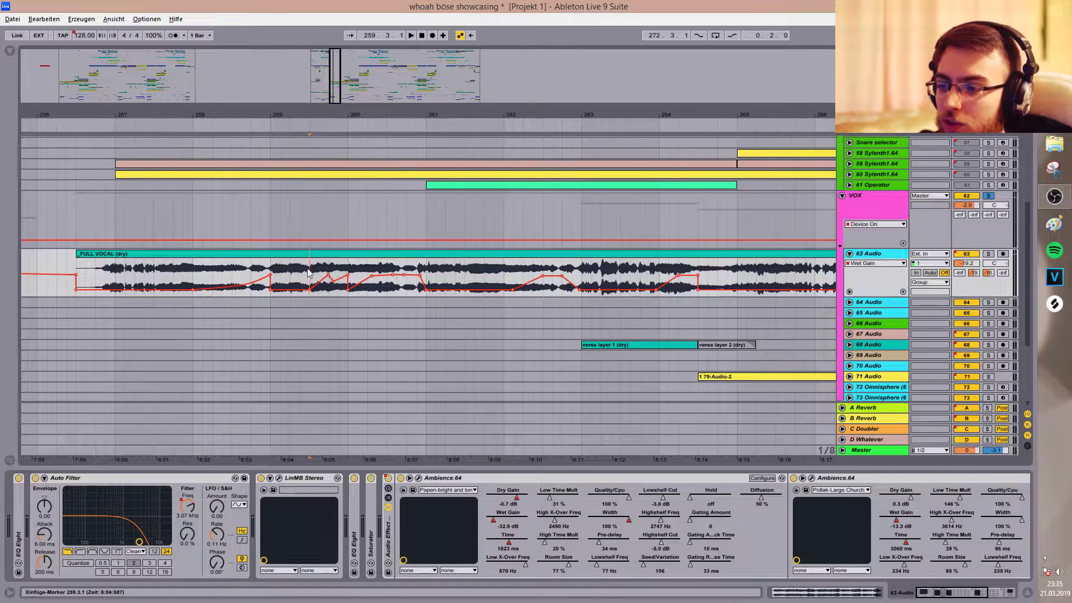
key("space")
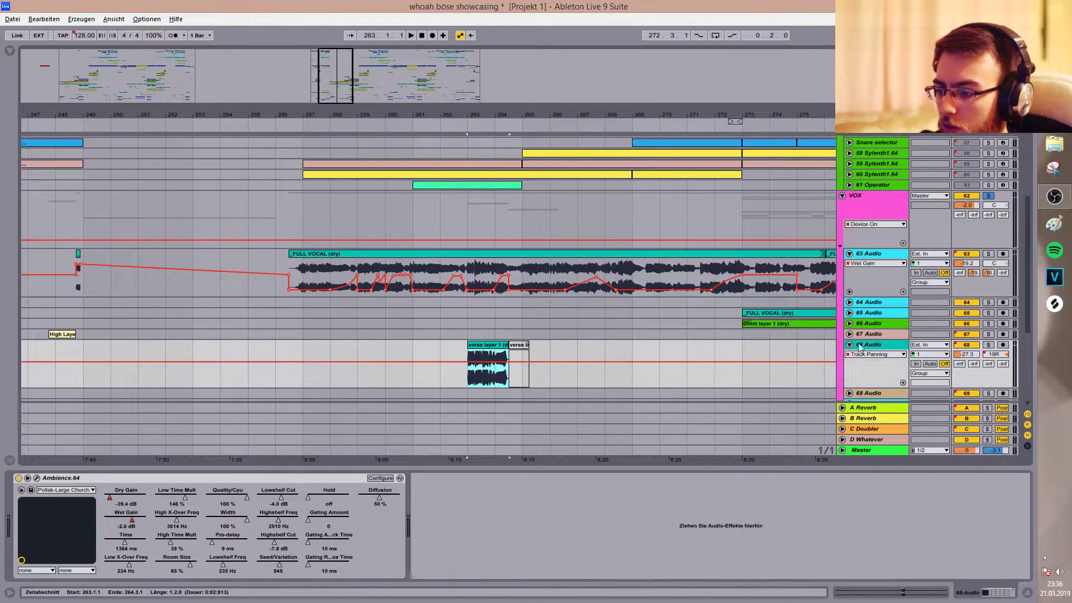
Solo 68 Audio, play it from bar 263 and open its verse layer 1 clip.
left_click(988, 344)
key("space")
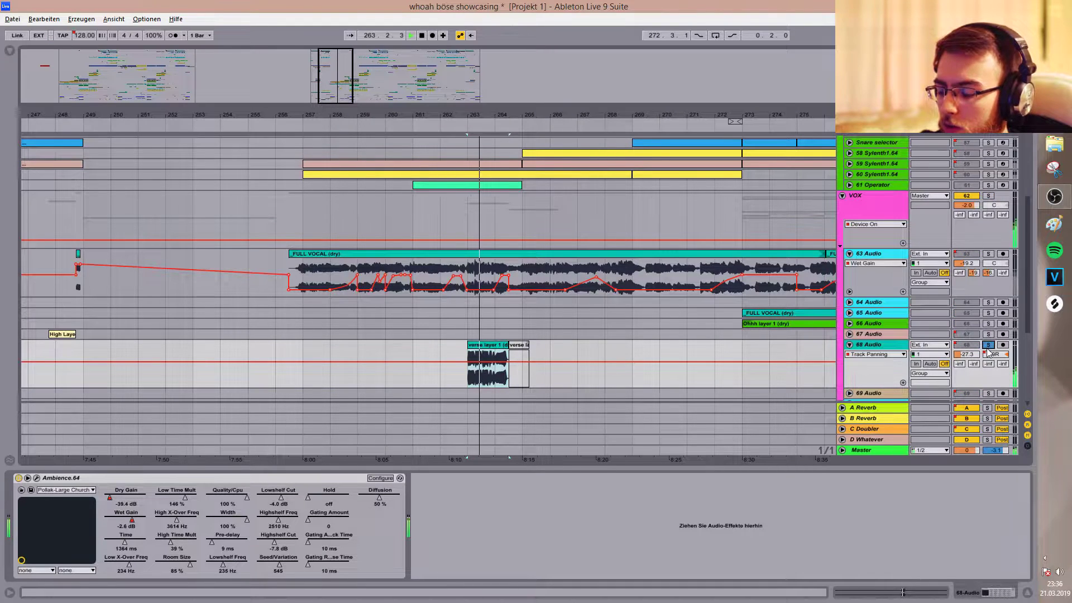
double_click(487, 350)
key("space")
Try verse layer 1 with its Transpose envelope cleared from 1.3.2 to 4.1.4, and restore the envelope.
left_click_drag(378, 475, 769, 475)
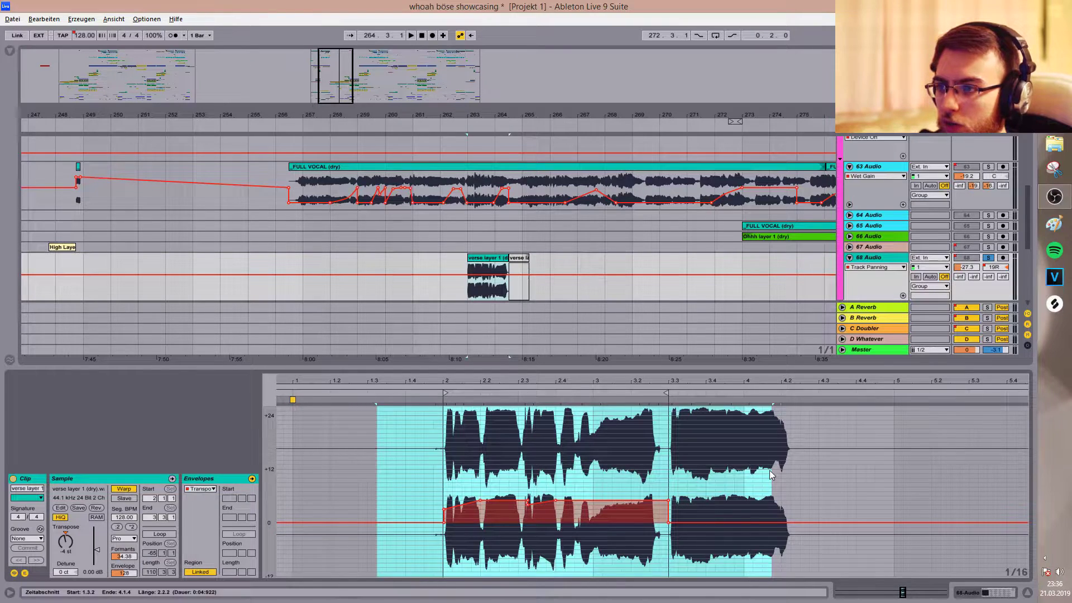
key("space")
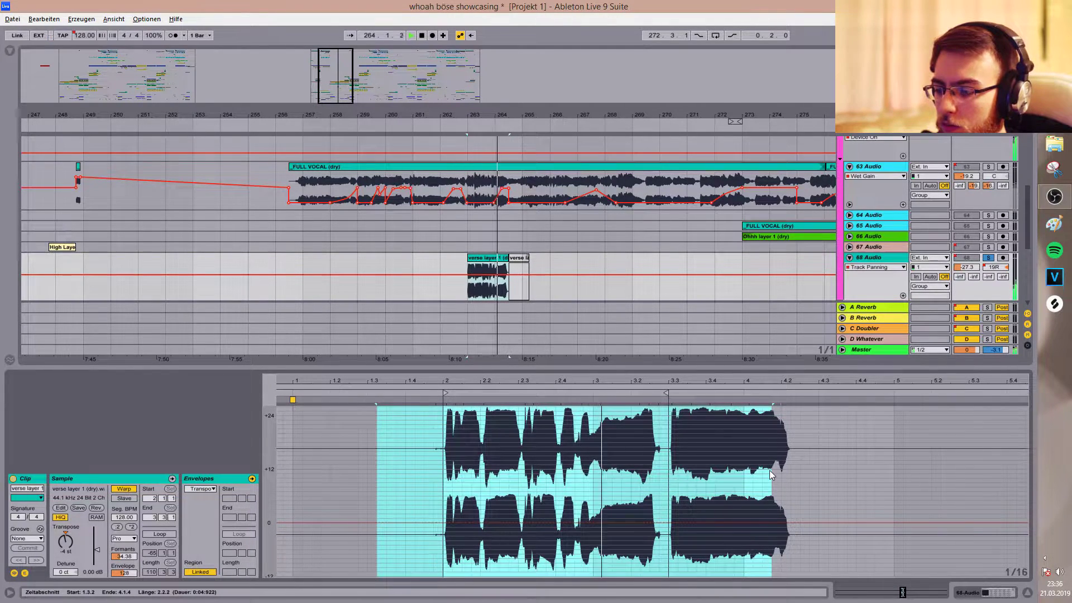
key("space")
key("space")
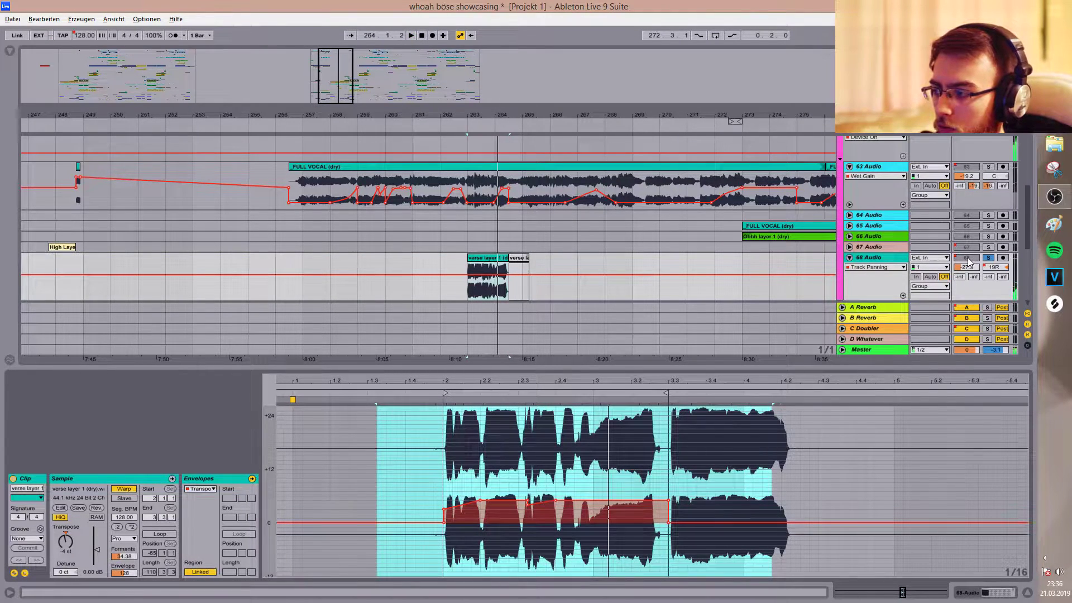
key("space")
Play verse layer 1 from 263.1.1, examine the start of its Transpose envelope and undo the last edit.
left_click(470, 290)
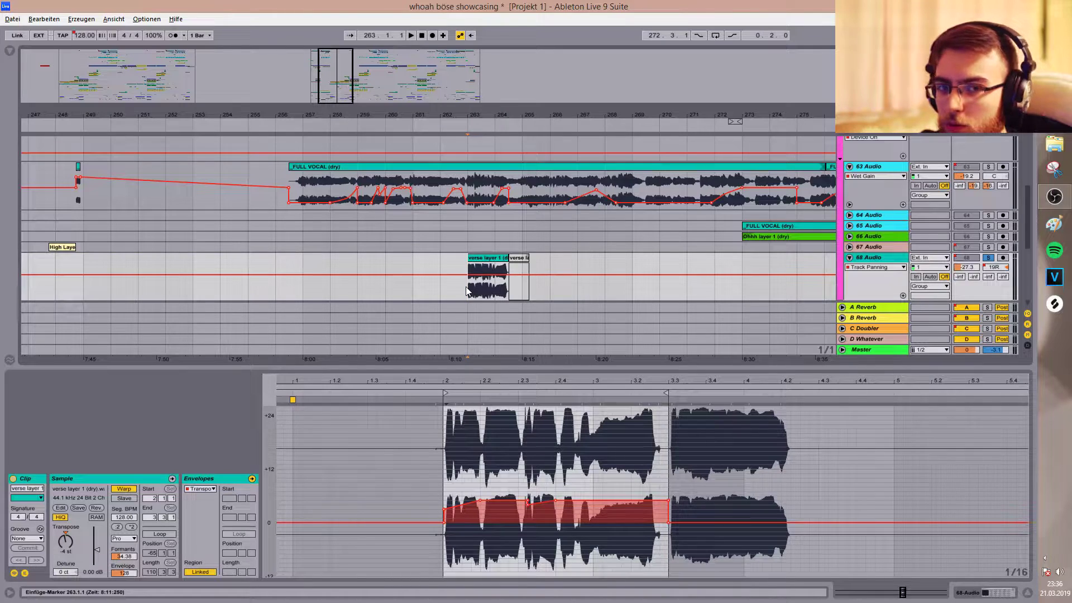
key("space")
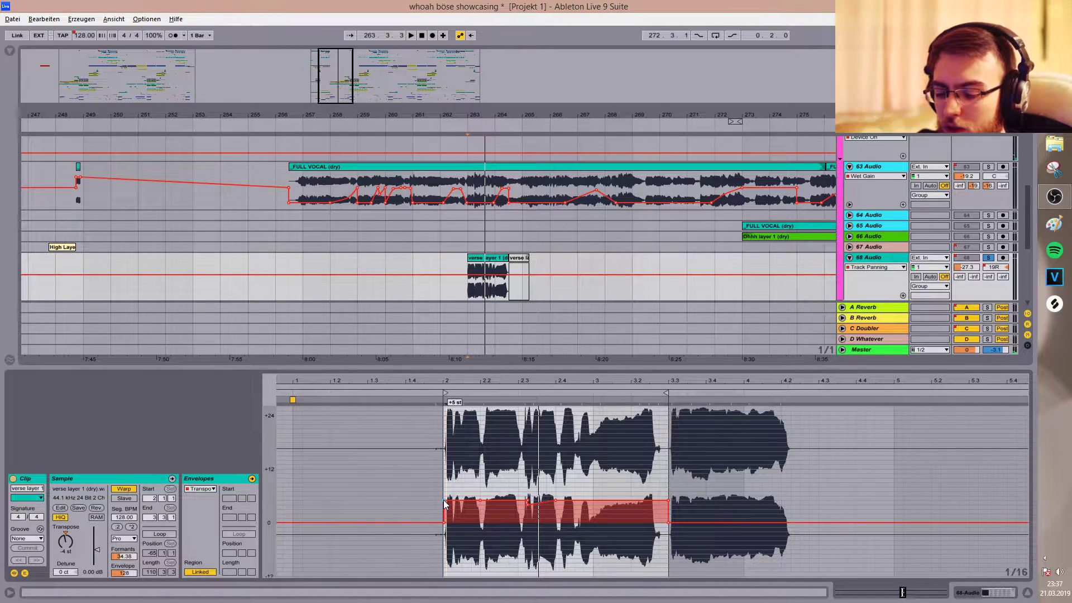
key("space")
key("space")
key("ctrl+z")
key("space")
key("space")
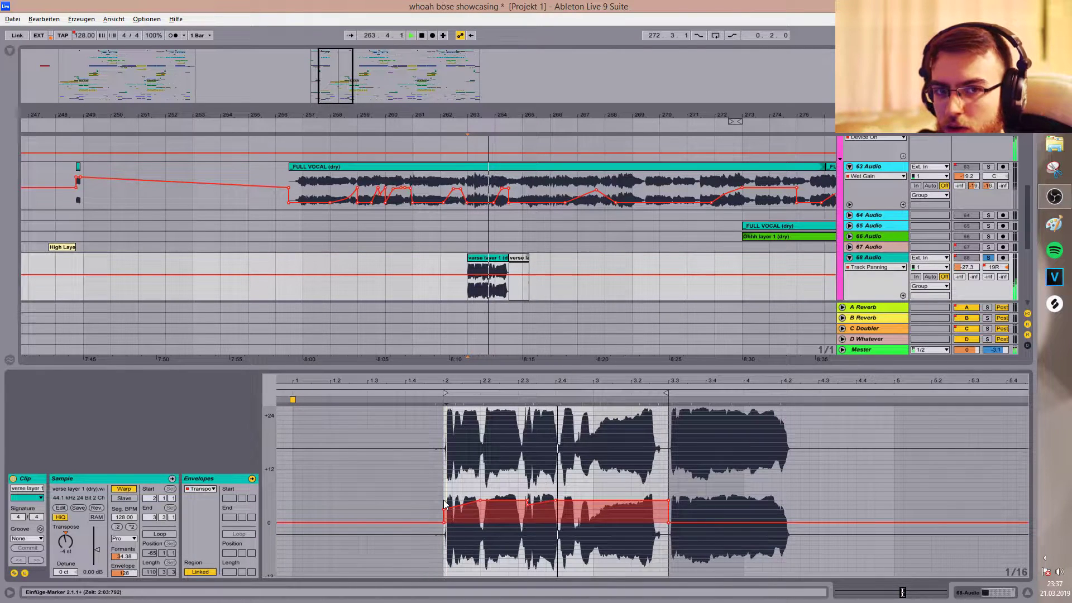
key("space")
Solo 69 Audio and play its Main (dry) vocal from 284.1.1 with the Dry/Wet automation shown.
left_click(528, 369)
left_click(526, 371)
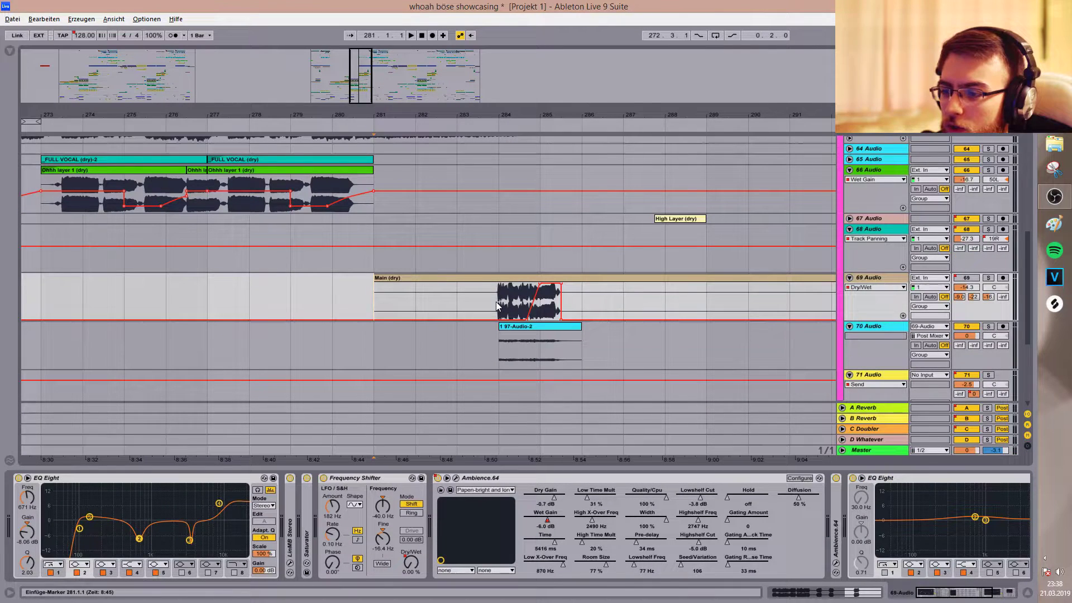
left_click(497, 305)
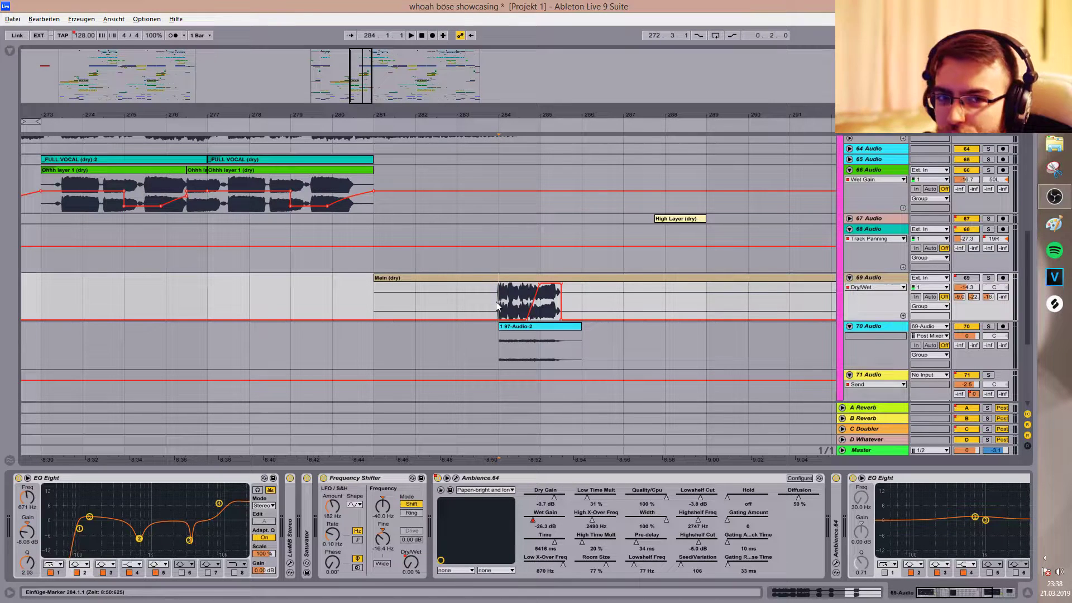
left_click(989, 278)
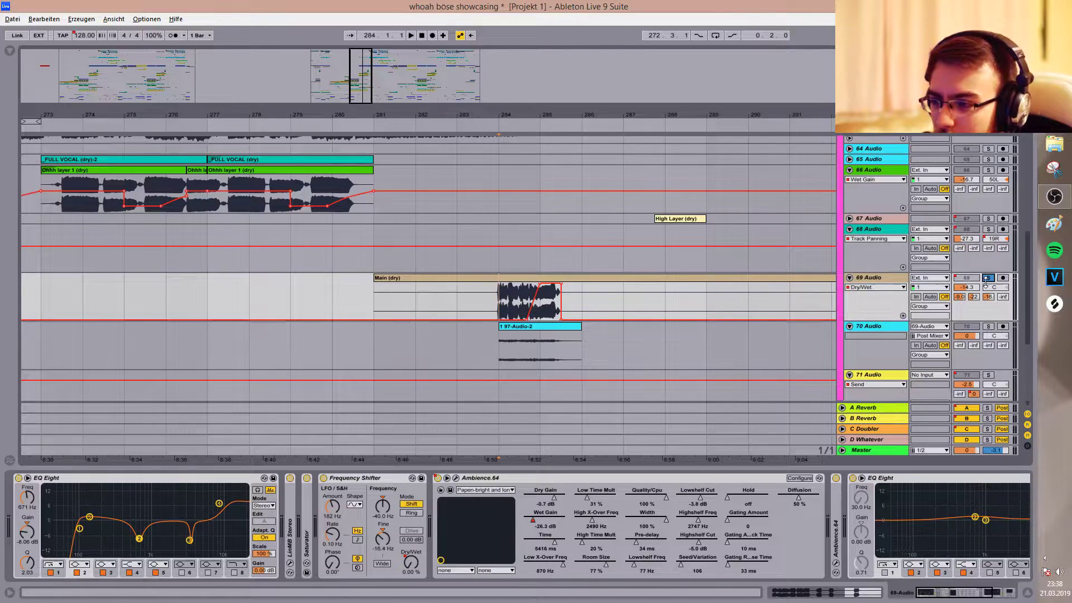
key("space")
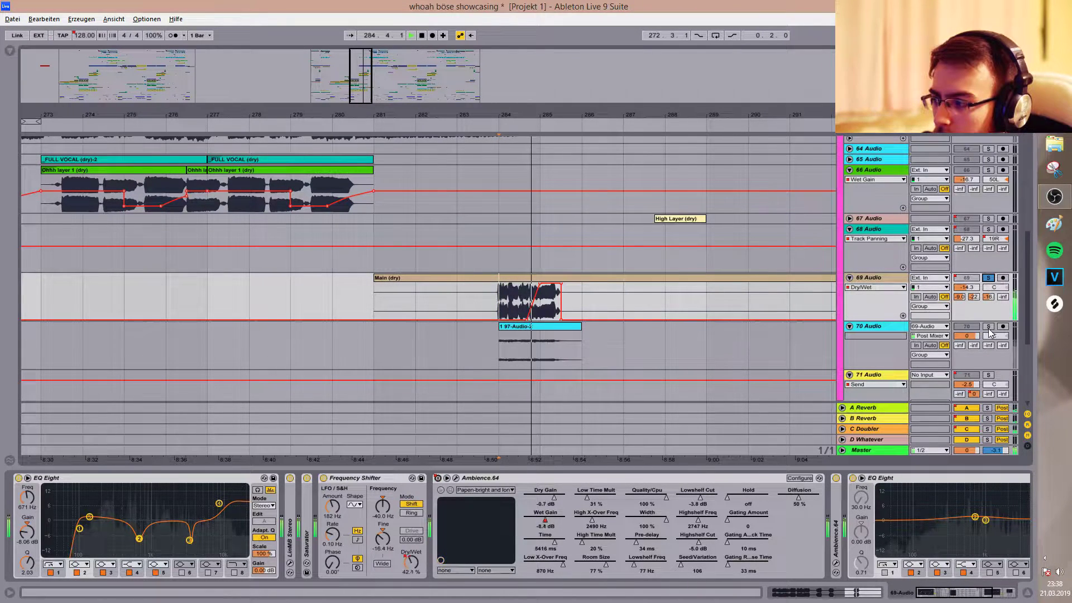
key("space")
Solo 70 Audio, select its 1 97-Audio-2 clip and play it.
left_click(988, 327)
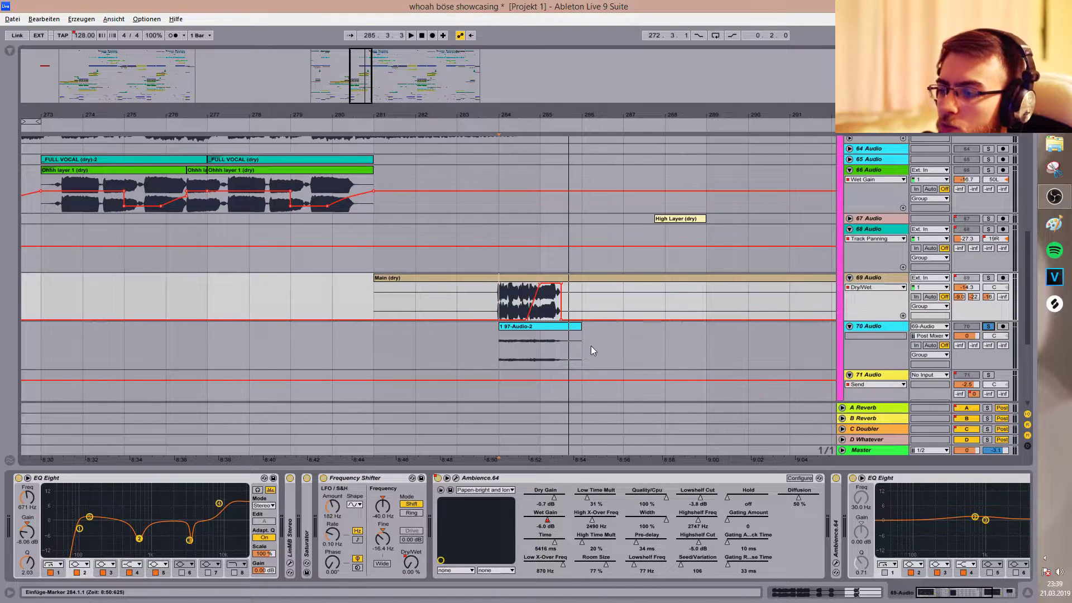
left_click(557, 335)
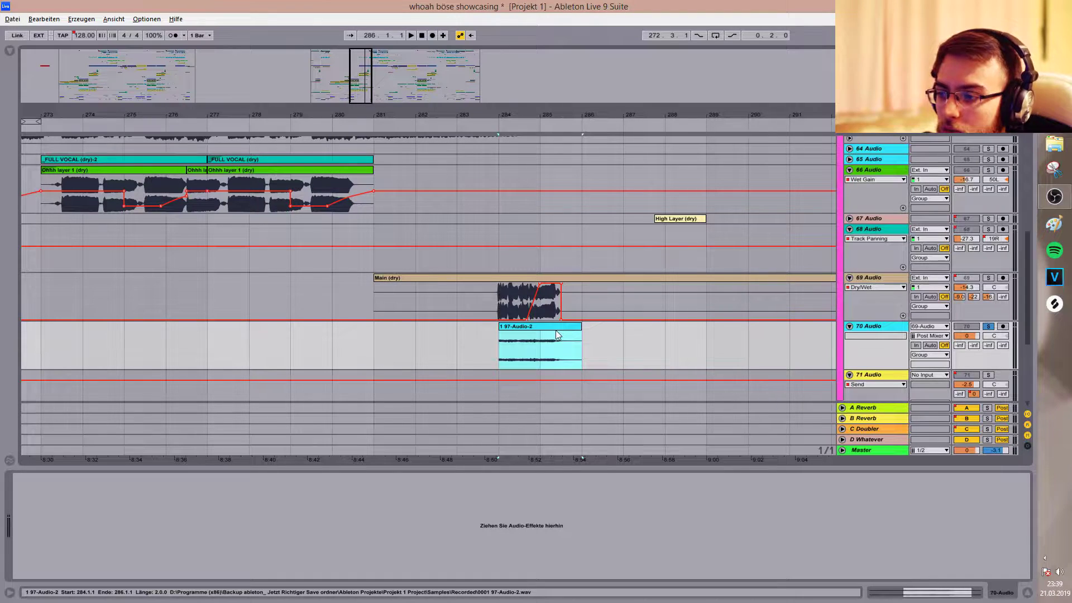
key("space")
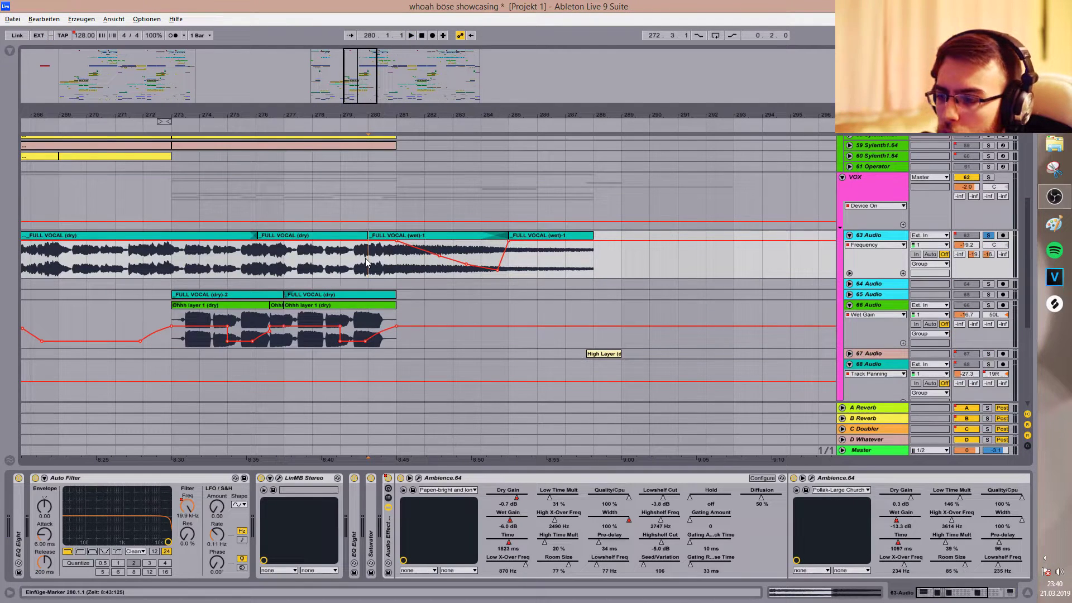
Examine the Auto Filter Frequency automation on 63 Audio and play its vocal from 281.1.1.
left_click(398, 264)
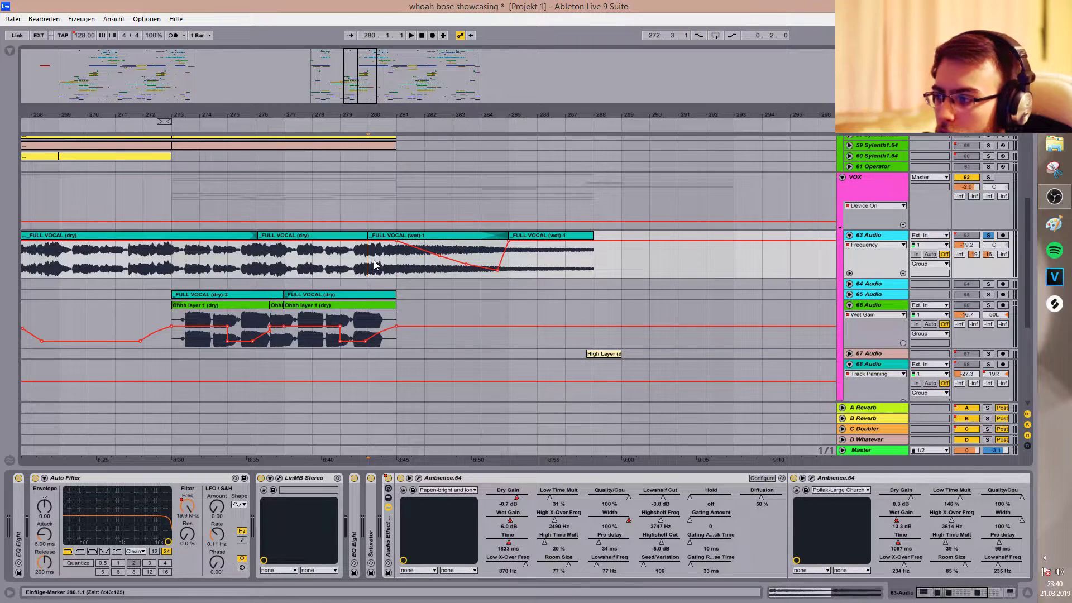
right_click(191, 508)
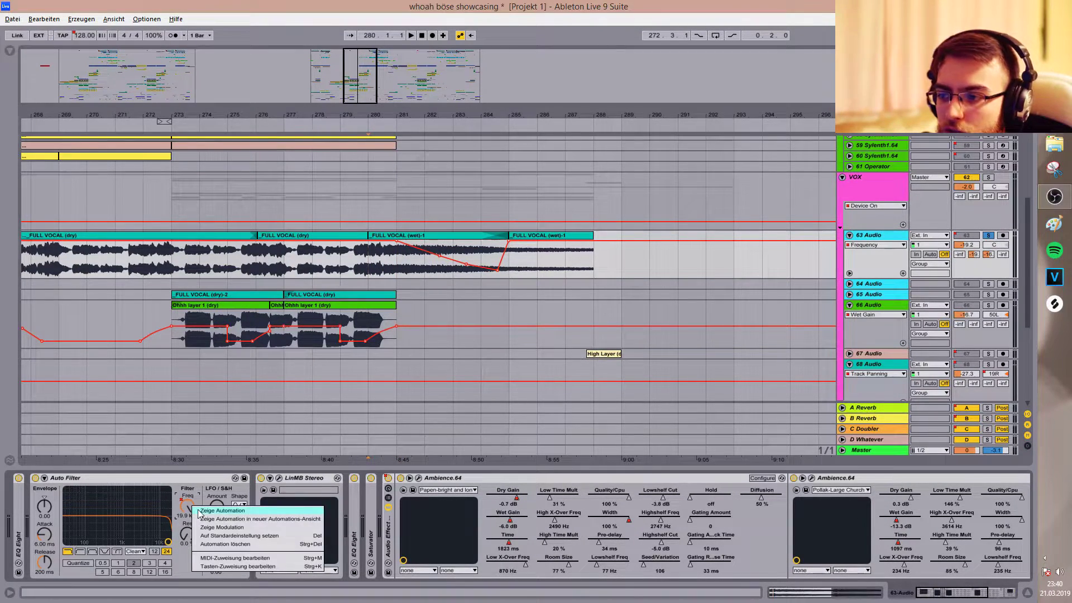
left_click(397, 269)
left_click(518, 264)
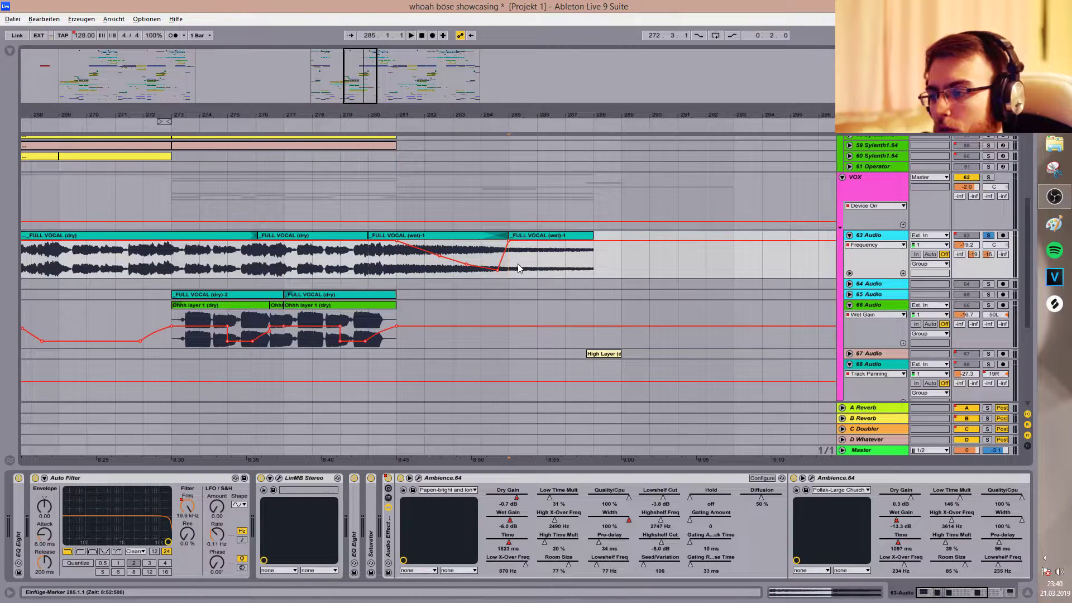
left_click_drag(593, 256, 520, 265)
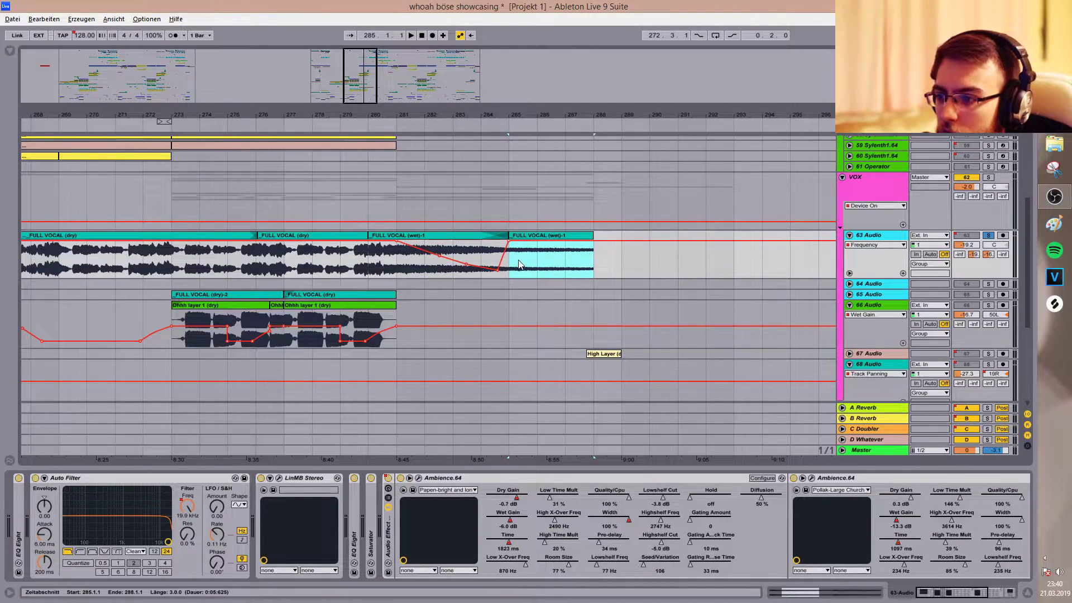
left_click(397, 264)
key("space")
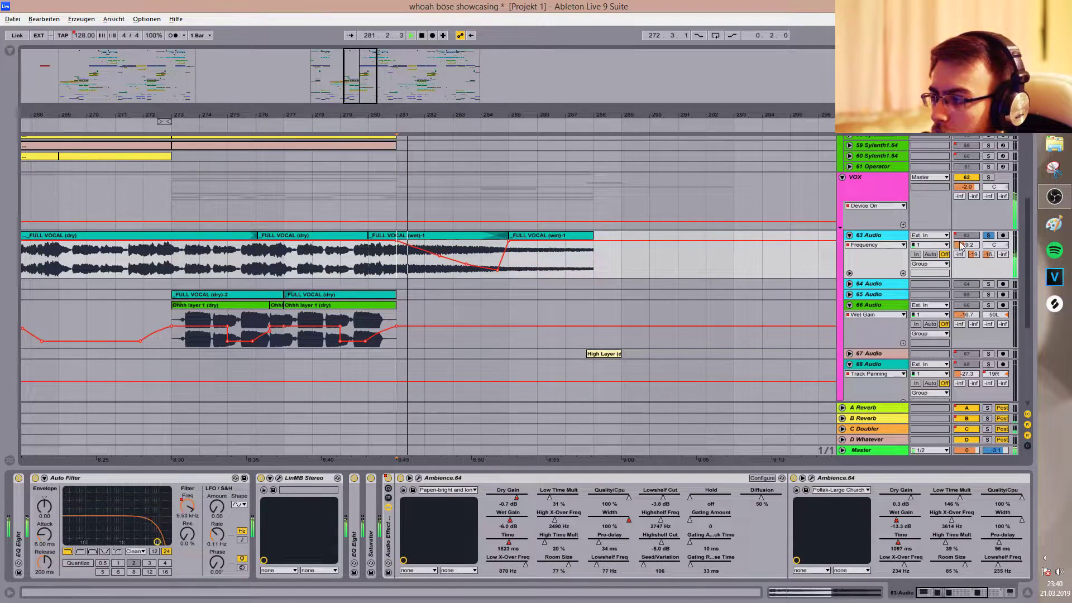
key("space")
Unsolo 63 Audio, play the full mix from 285.1.1 and unfold 67 Audio.
left_click(987, 236)
key("space")
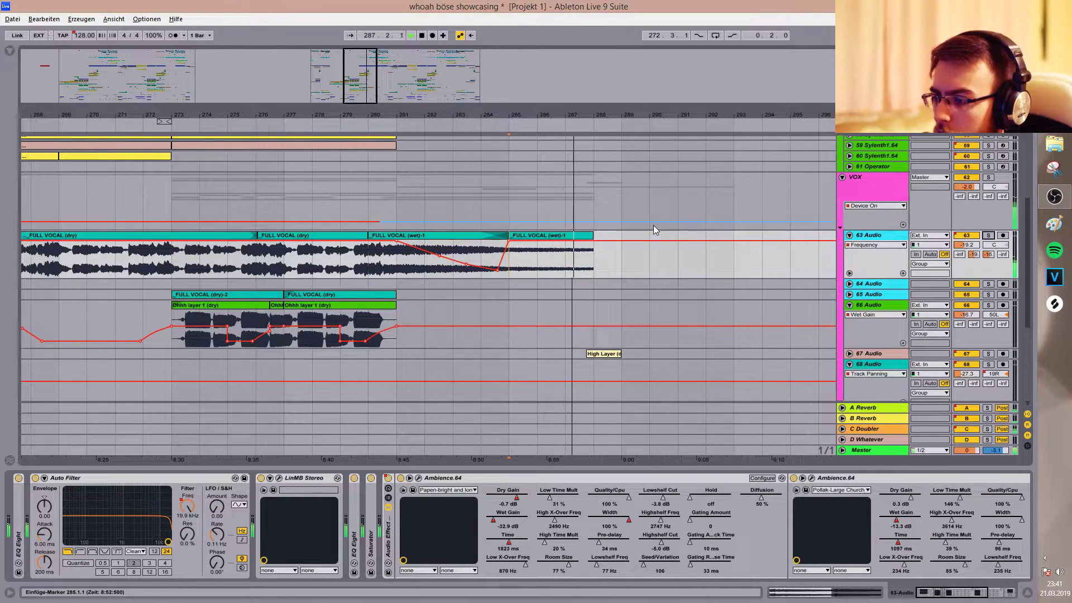
left_click(849, 353)
left_click_drag(782, 342, 764, 199)
key("space")
Show the Frequency Shifter's Ring Mod Frequency automation on 67 Audio and play the High Layer clip from 287.4.1.
left_click(579, 215)
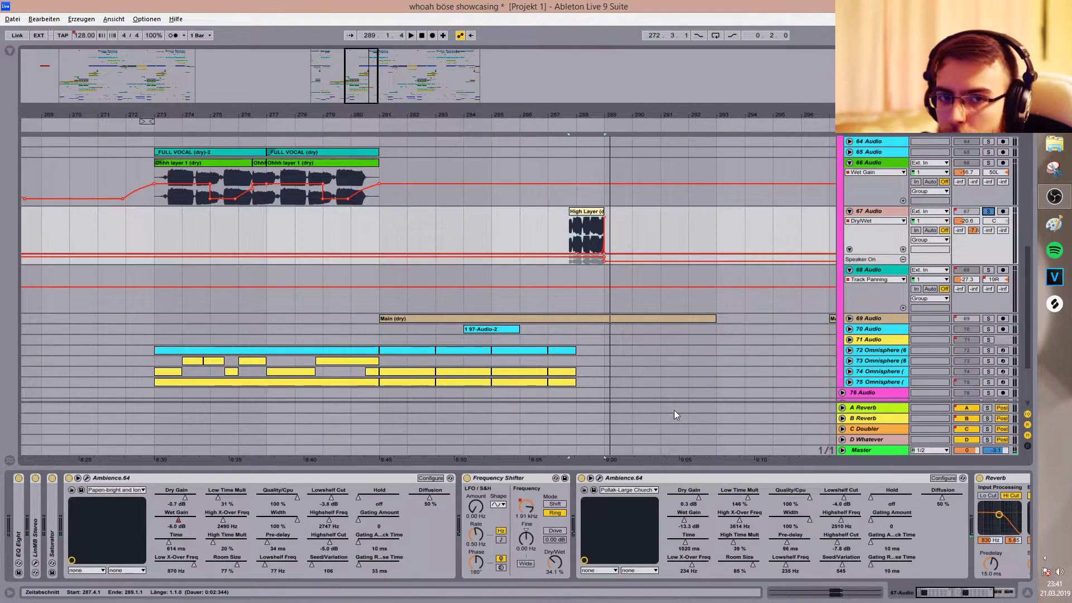
right_click(526, 504)
left_click(534, 508)
left_click(569, 227)
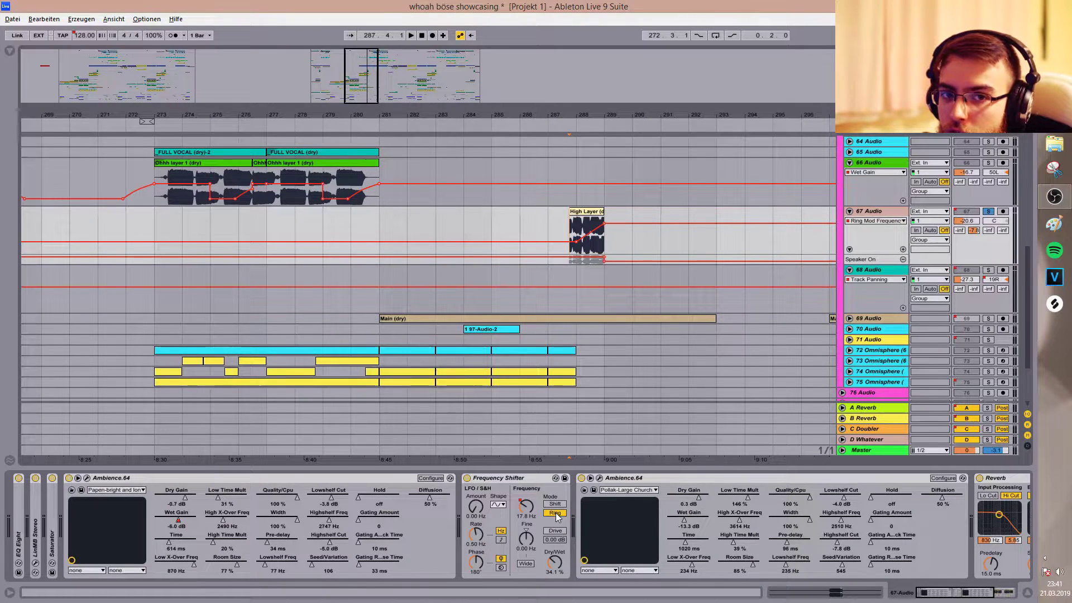
left_click(581, 254)
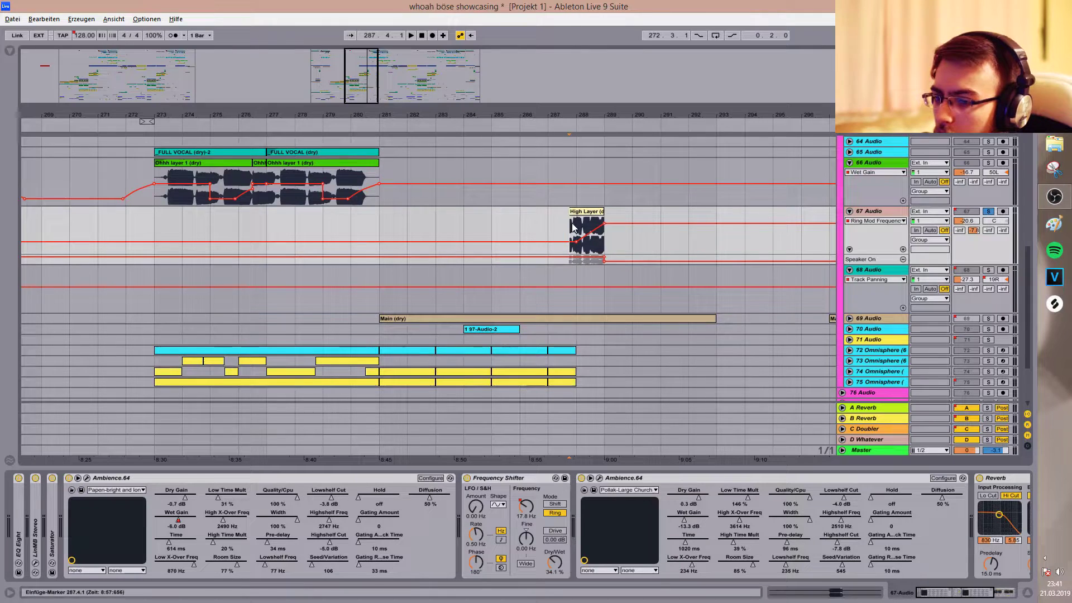
key("space")
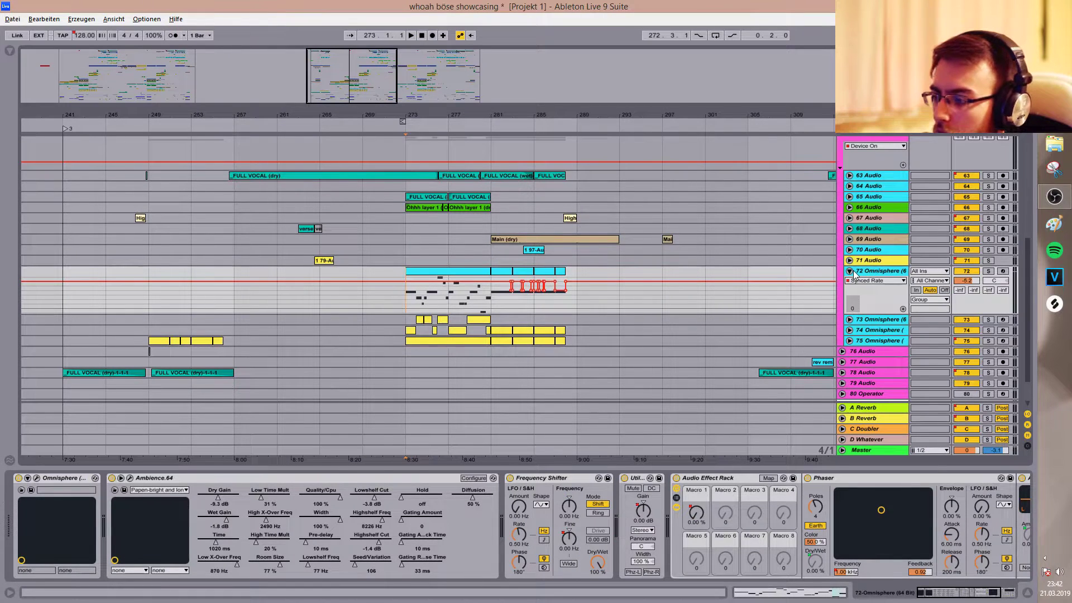
Unfold the Omnisphere tracks 73 to 75 and play soloed track 72 from 283.1.1 with its Fine automation shown.
left_click(849, 340)
left_click(849, 330)
left_click(849, 319)
left_click(490, 219)
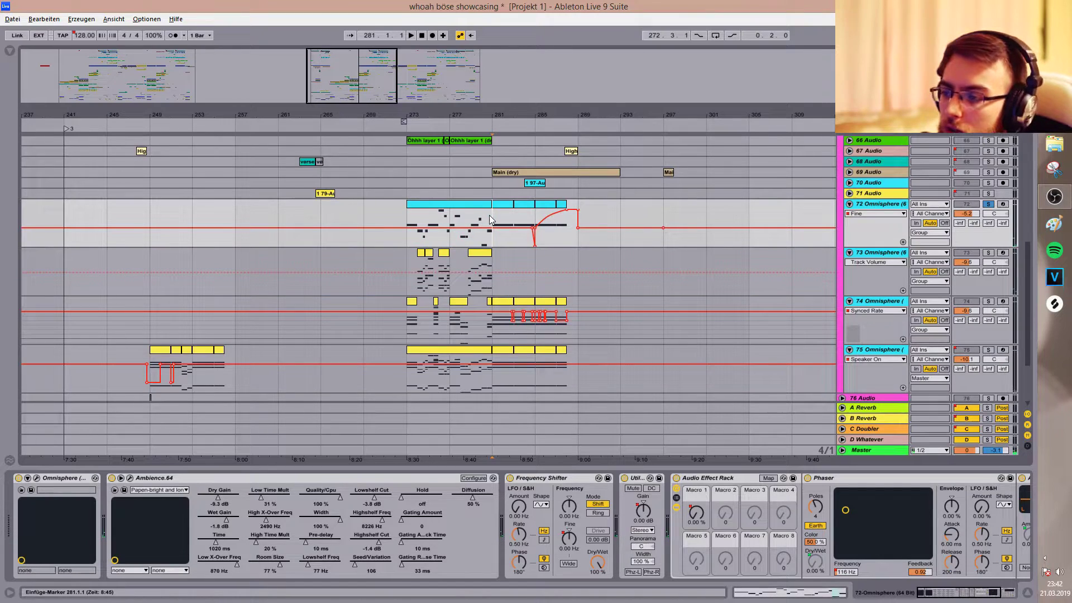
left_click(520, 217)
left_click(515, 220)
key("space")
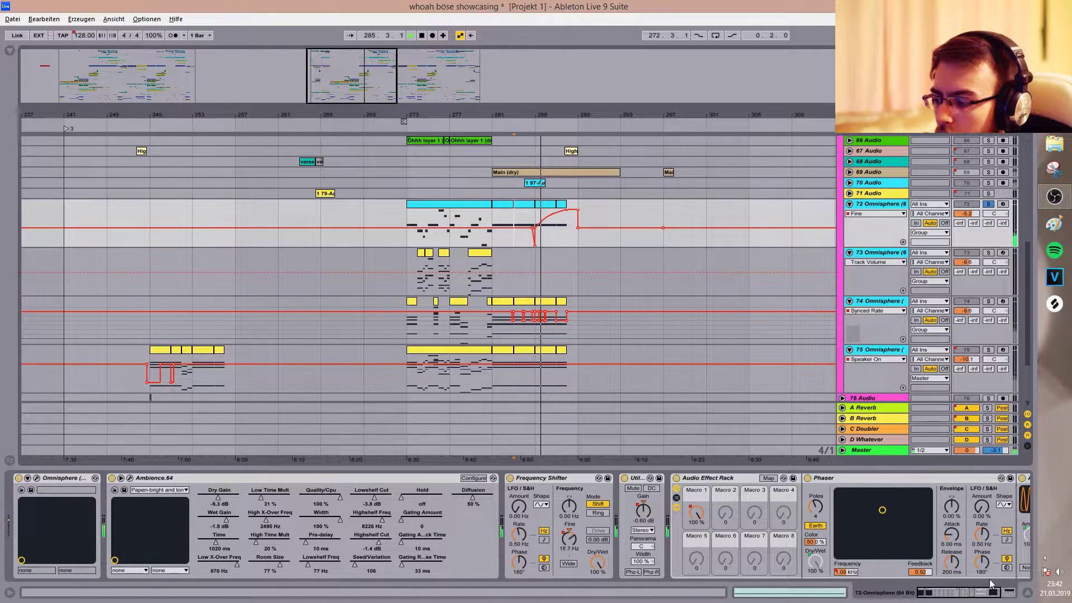
left_click(978, 596)
left_click(721, 535)
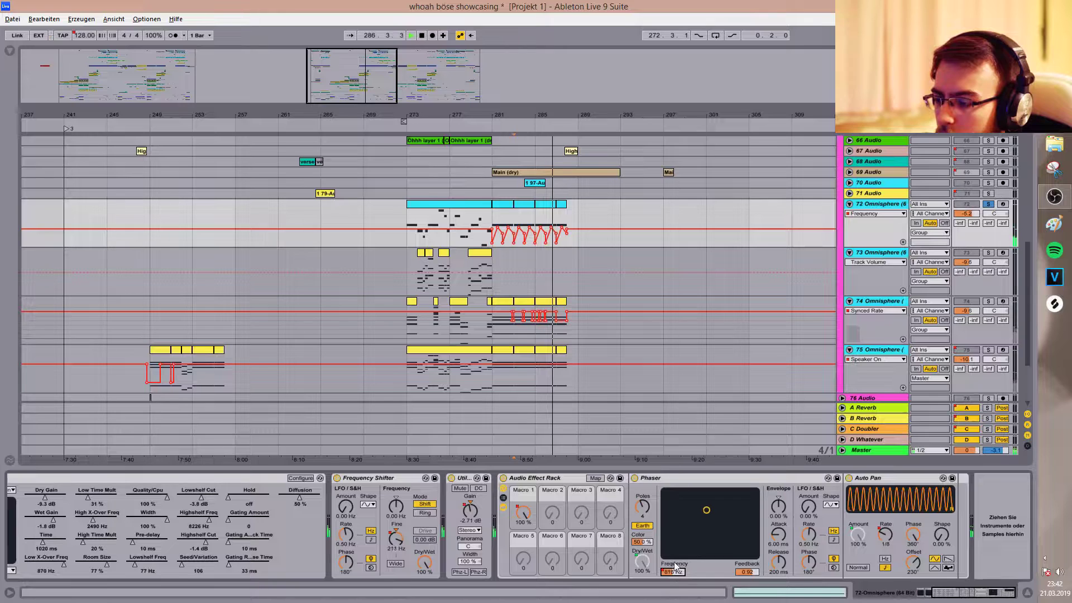
left_click(879, 532)
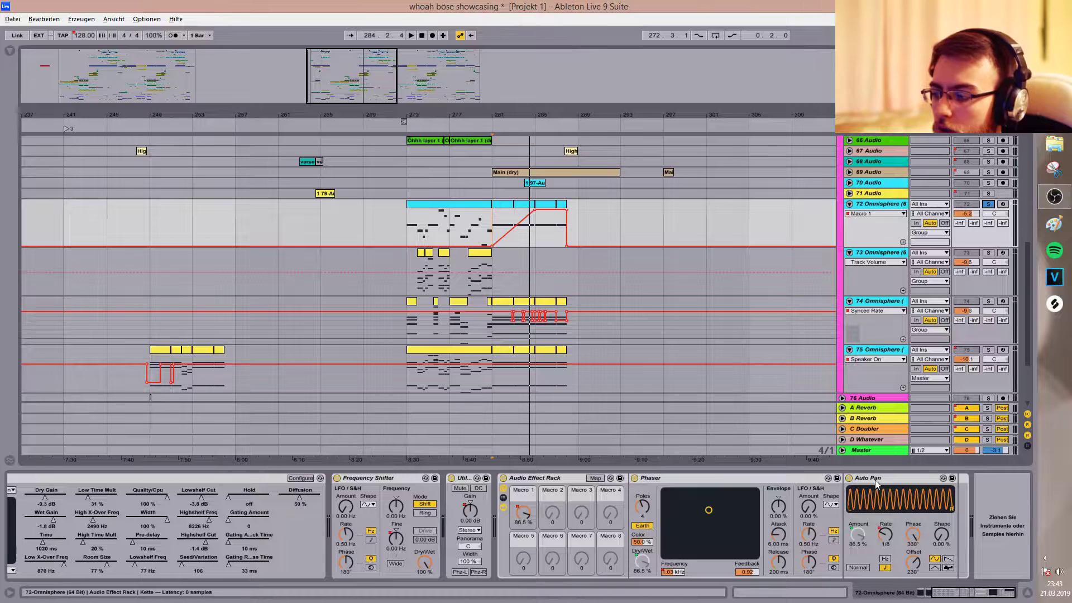
left_click(886, 467)
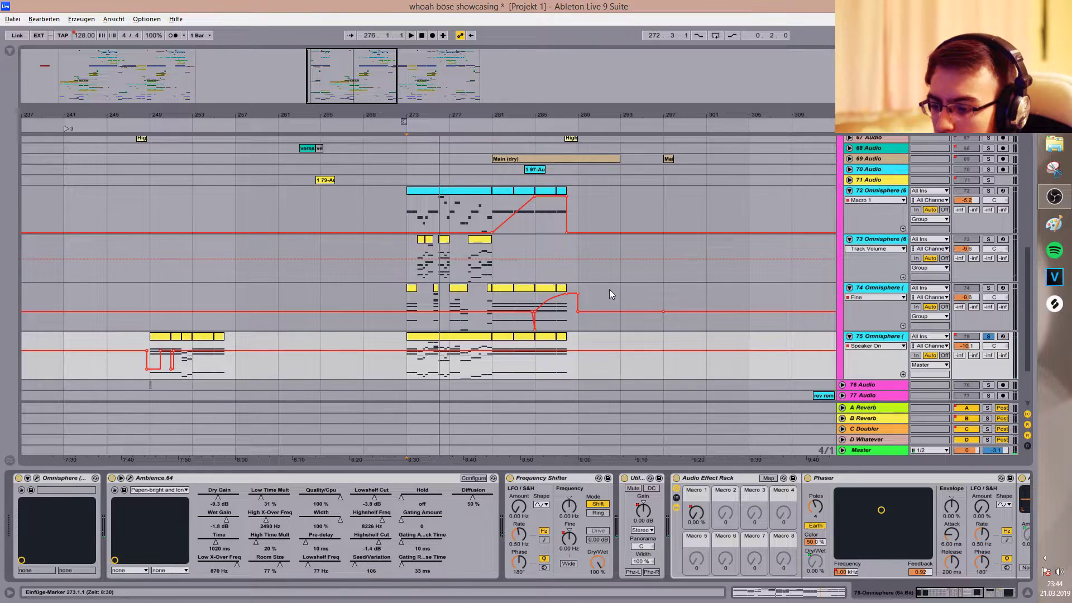
Collapse the Audio Effect Rack on 72 Omnisphere, hide the device view and clear the track solo.
left_click(609, 289)
left_click(619, 203)
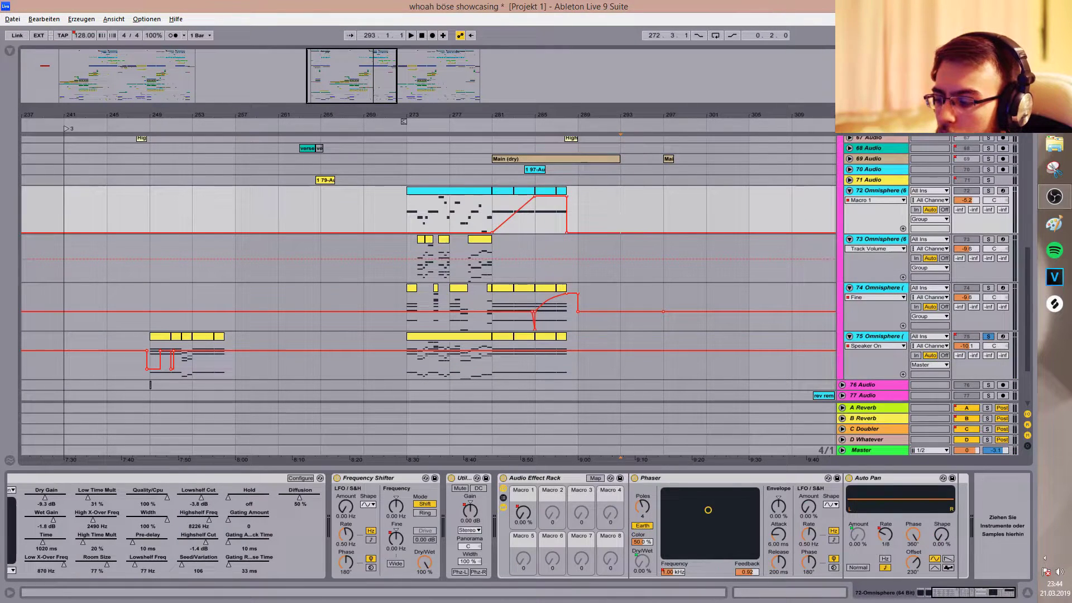
scroll(721, 475, "up", 3)
double_click(719, 476)
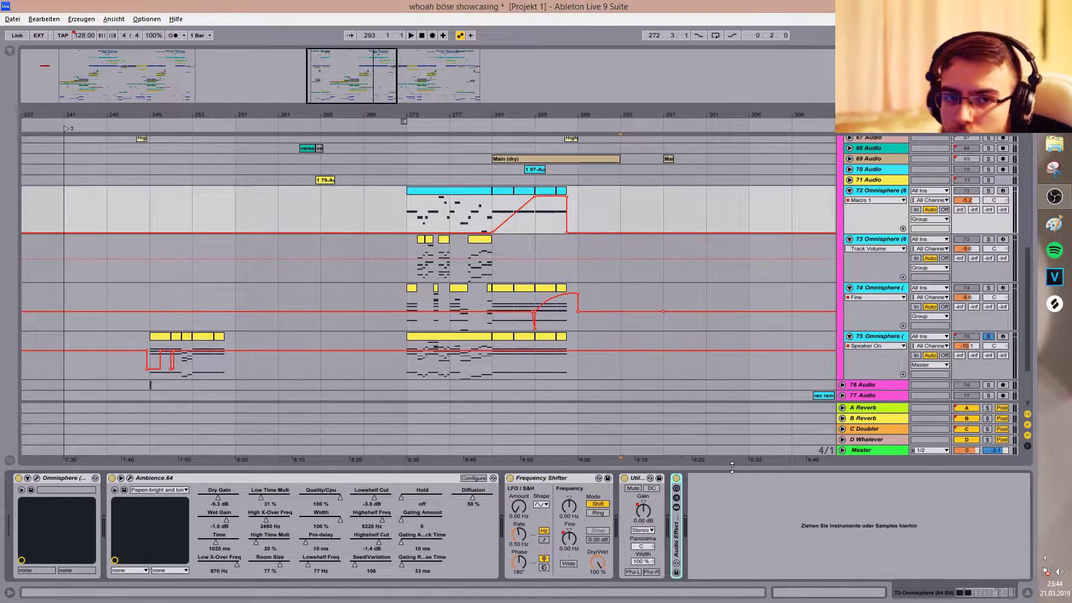
left_click_drag(732, 467, 733, 471)
left_click(576, 257)
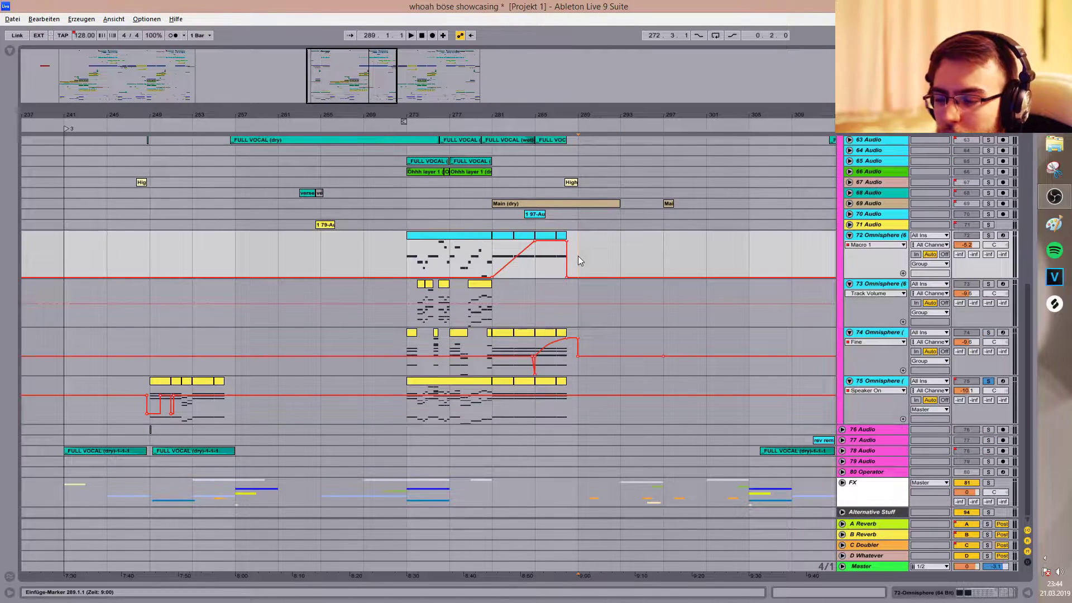
left_click(986, 236)
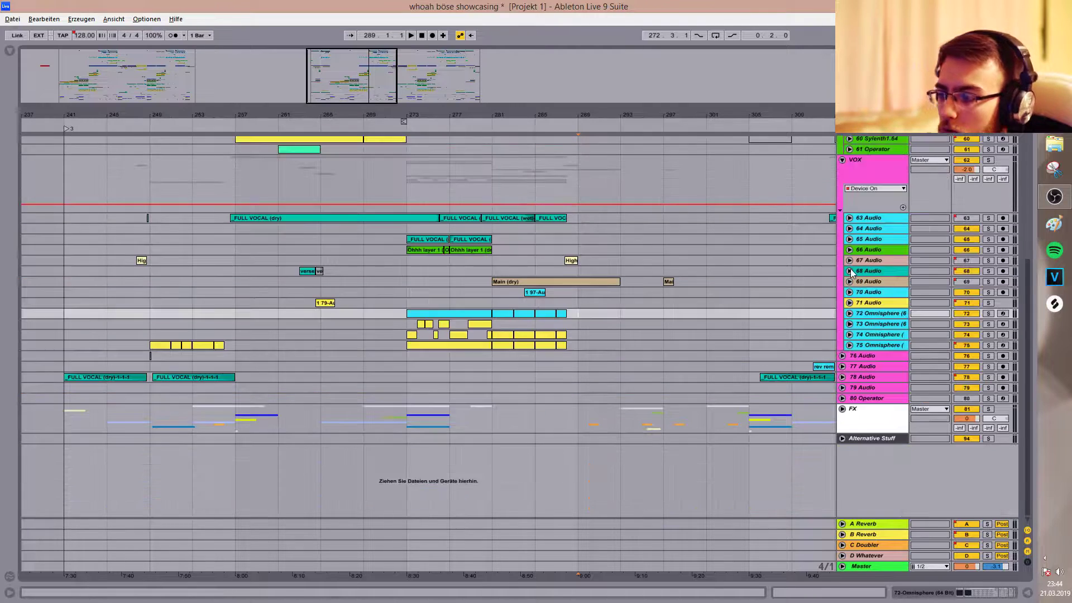
Look over the VOX group's tracks and the device chain of 74 Omnisphere, closing the device view again.
scroll(802, 298, "up", 1)
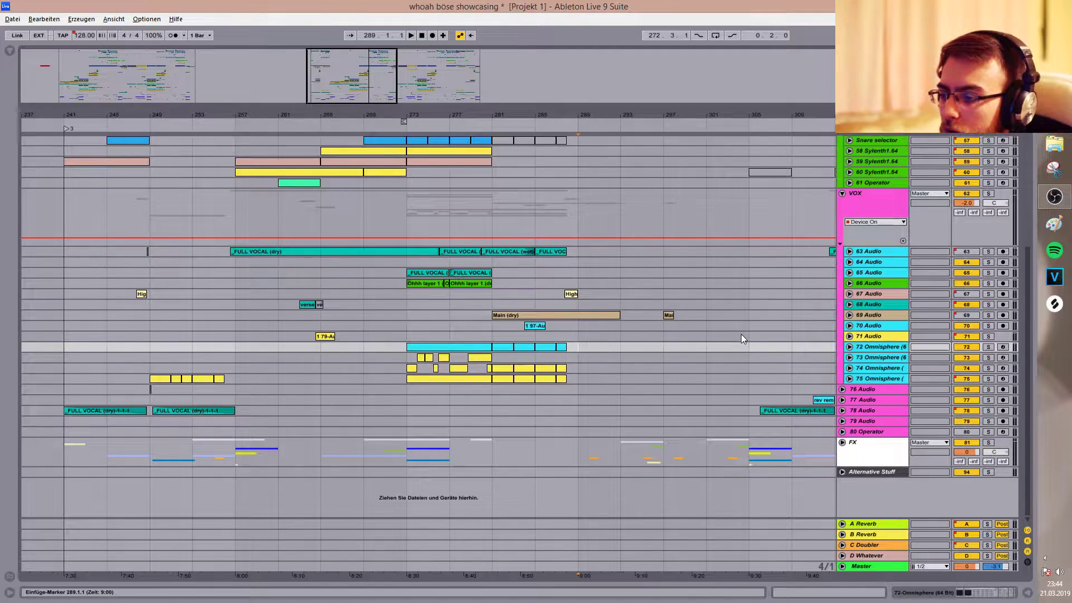
scroll(741, 338, "up", 2)
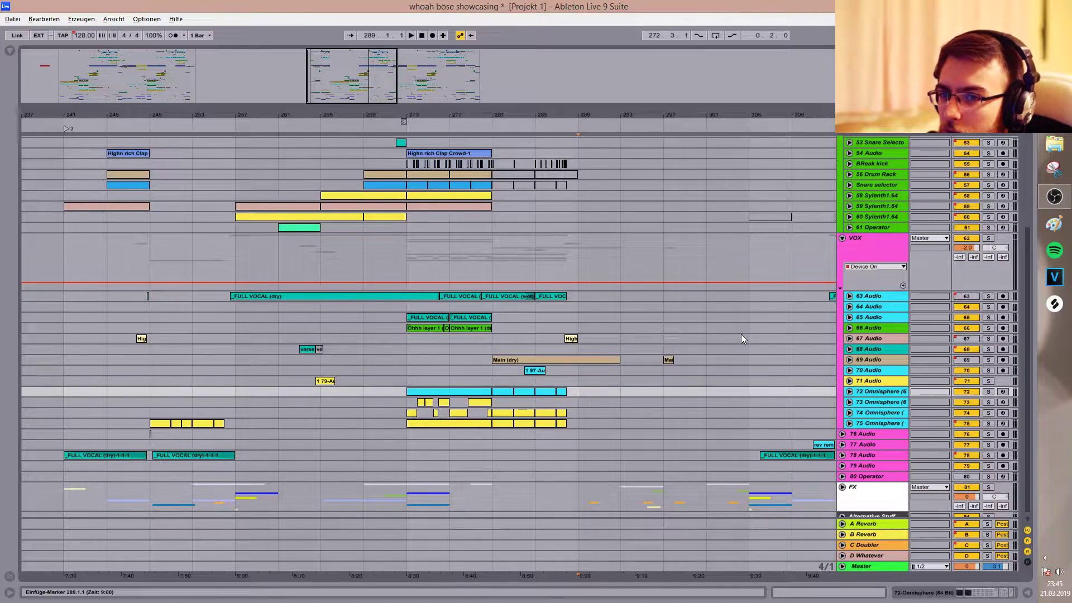
left_click(872, 258)
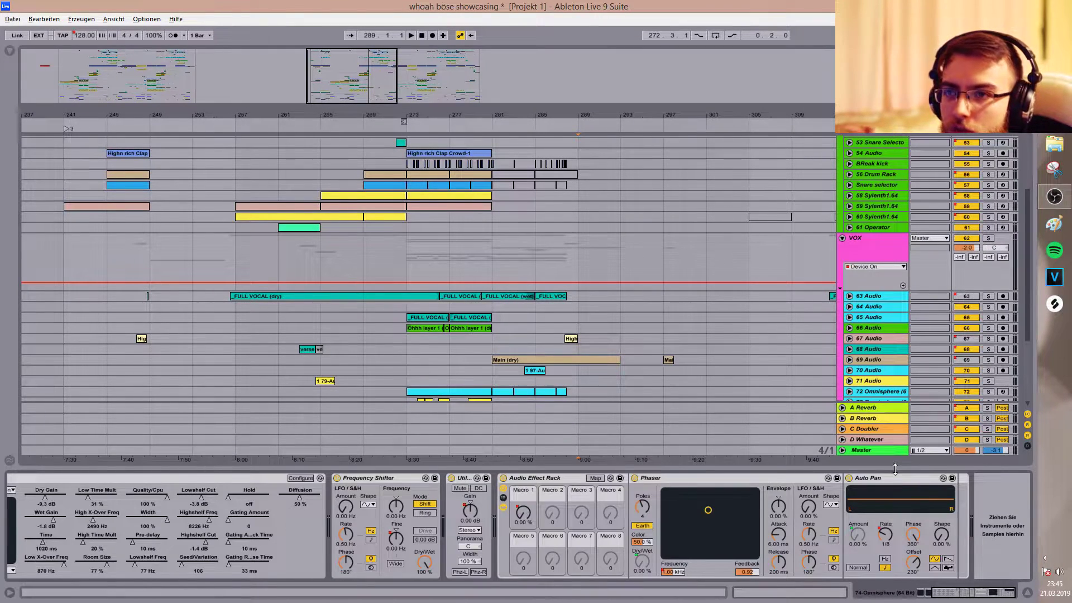
left_click(895, 469)
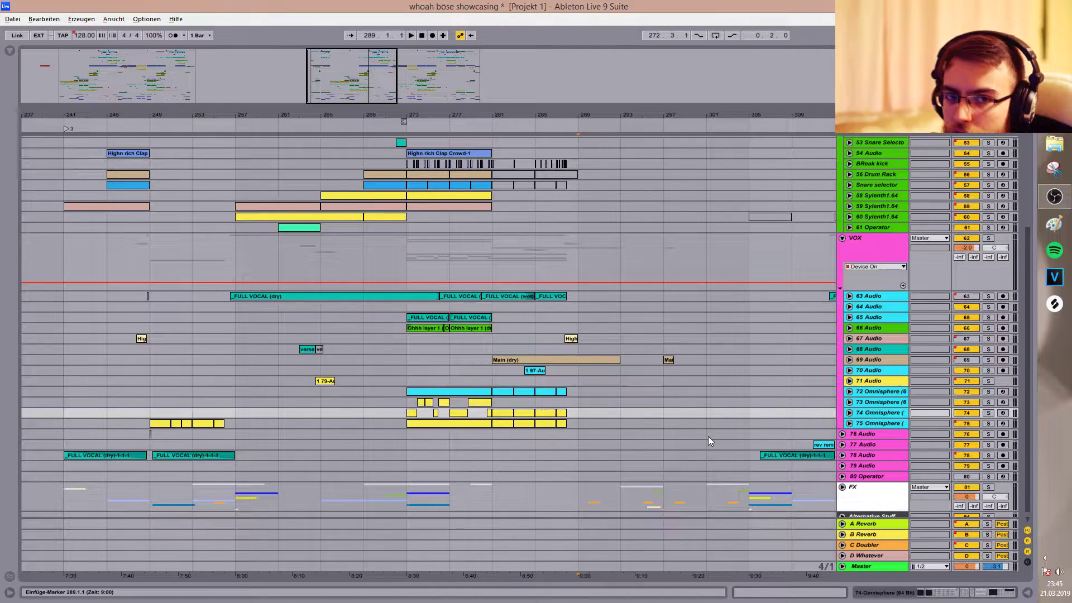
left_click(874, 359)
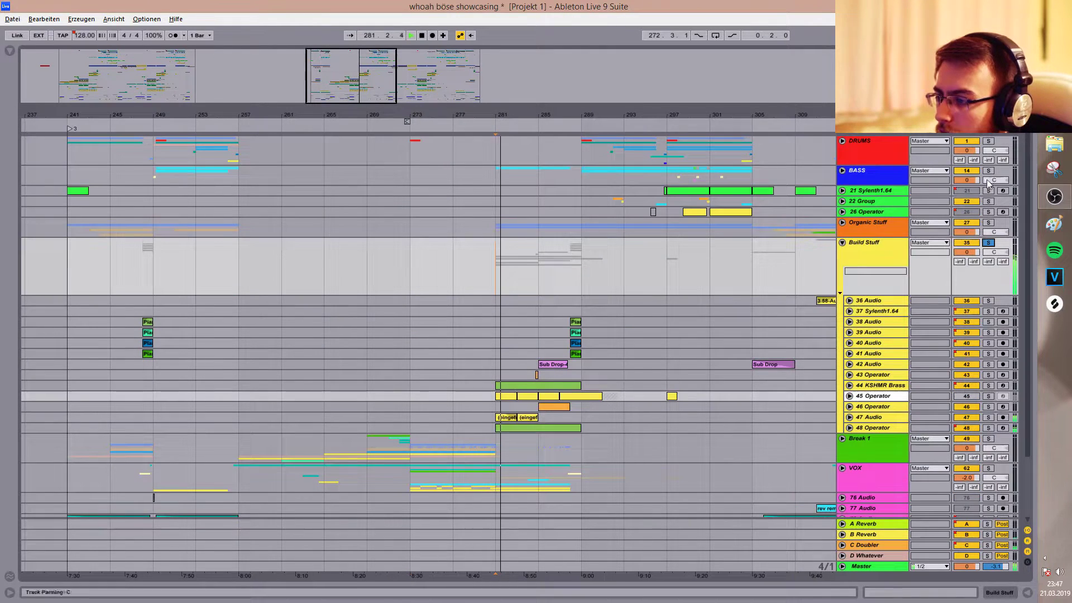
Unfold the Break 1 group, solo and unfold 47 Audio in Build Stuff, and open its EQ Eight and Compressor.
scroll(737, 383, "down", 3)
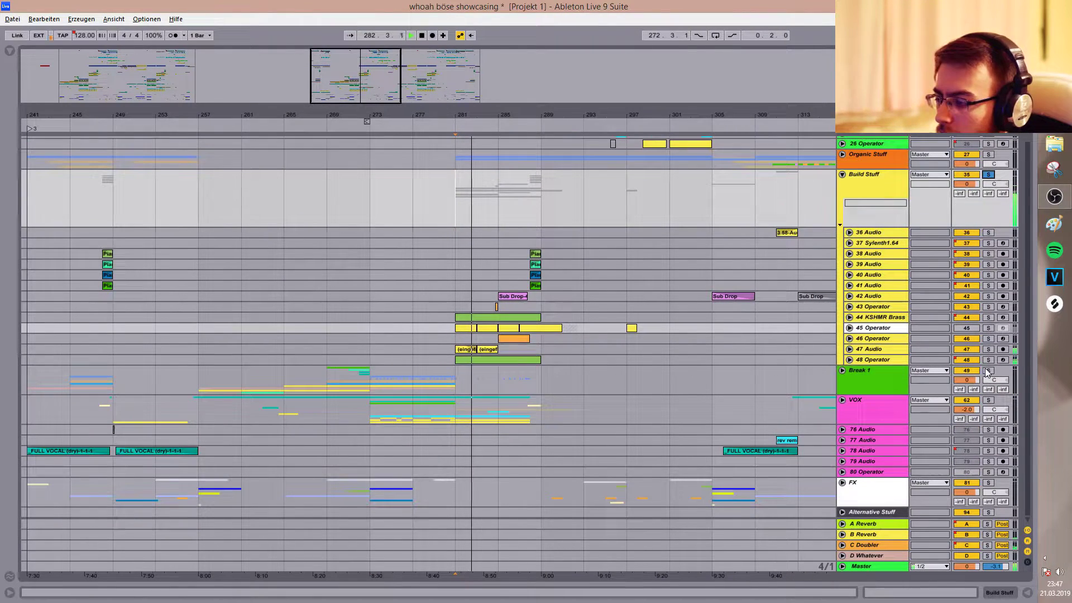
left_click(841, 371)
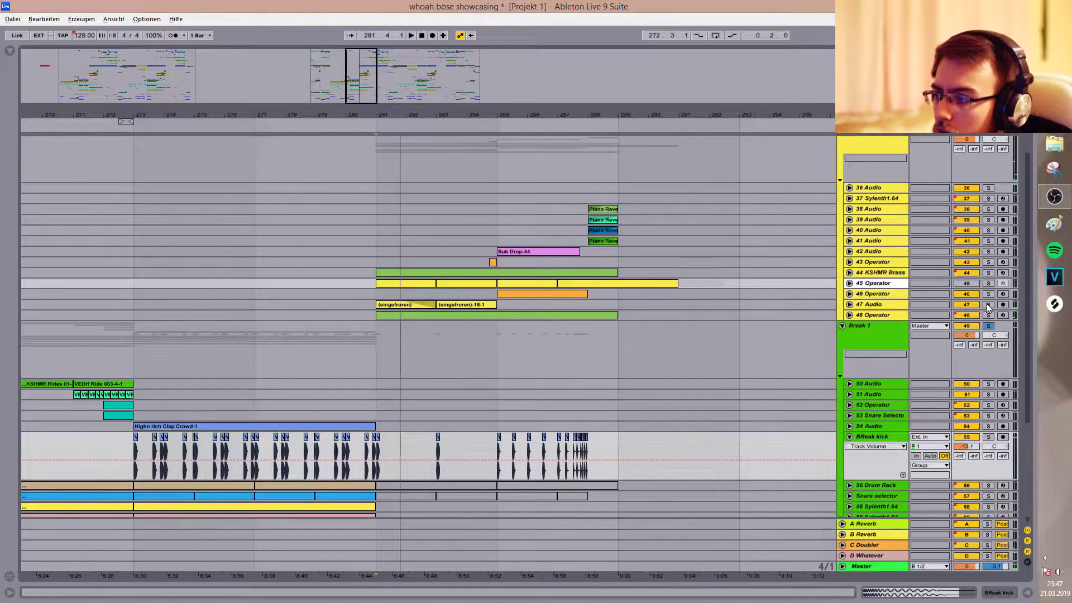
left_click(988, 305)
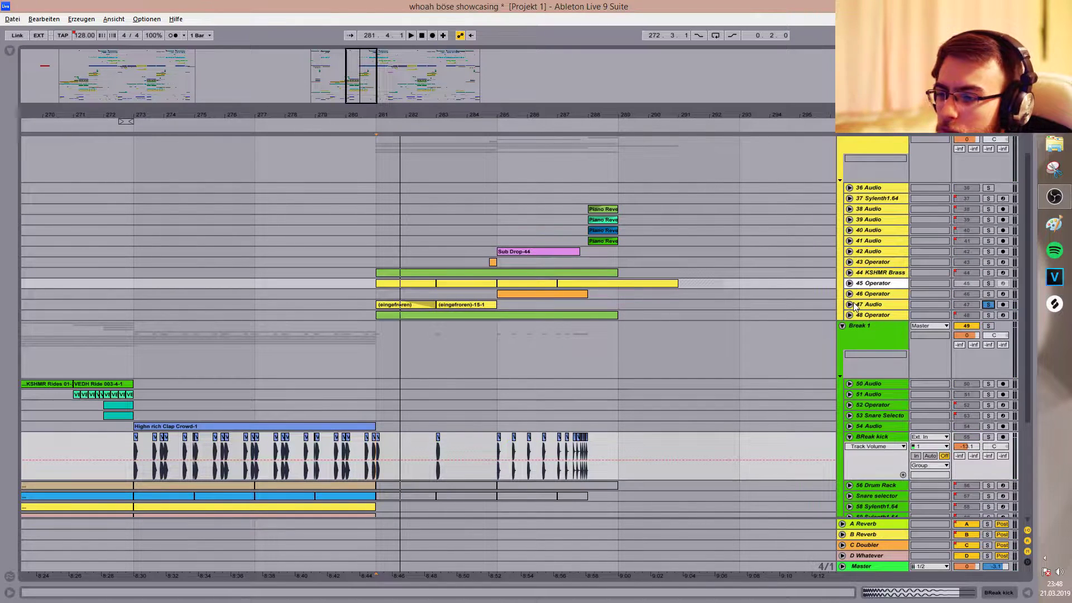
left_click(849, 305)
double_click(888, 306)
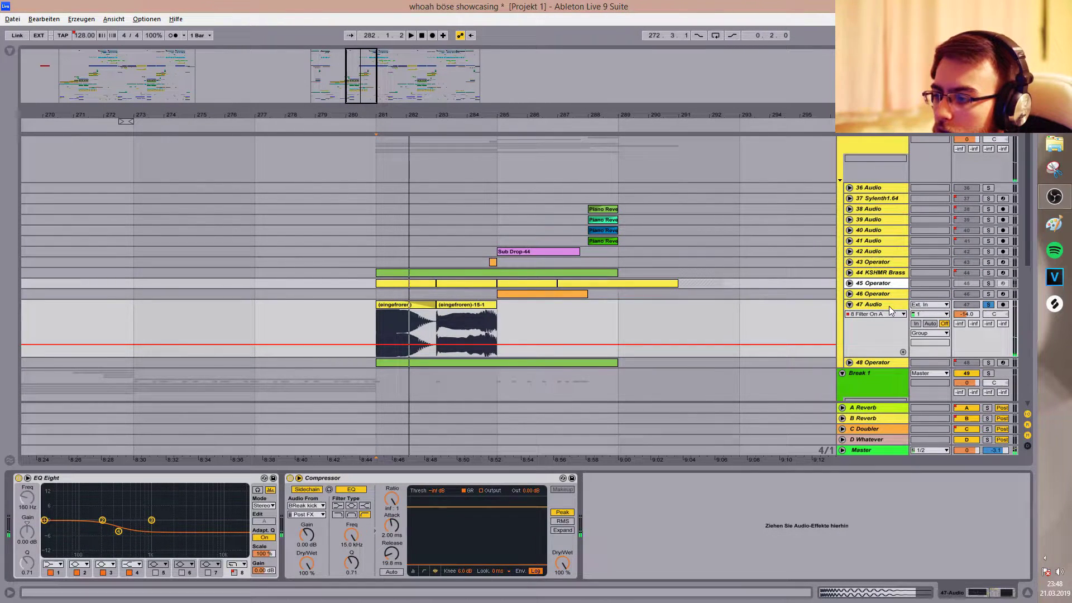
Unfold and select 45 Operator to show its MIDI notes, and hide the device view.
left_click(848, 283)
scroll(849, 280, "down", 1)
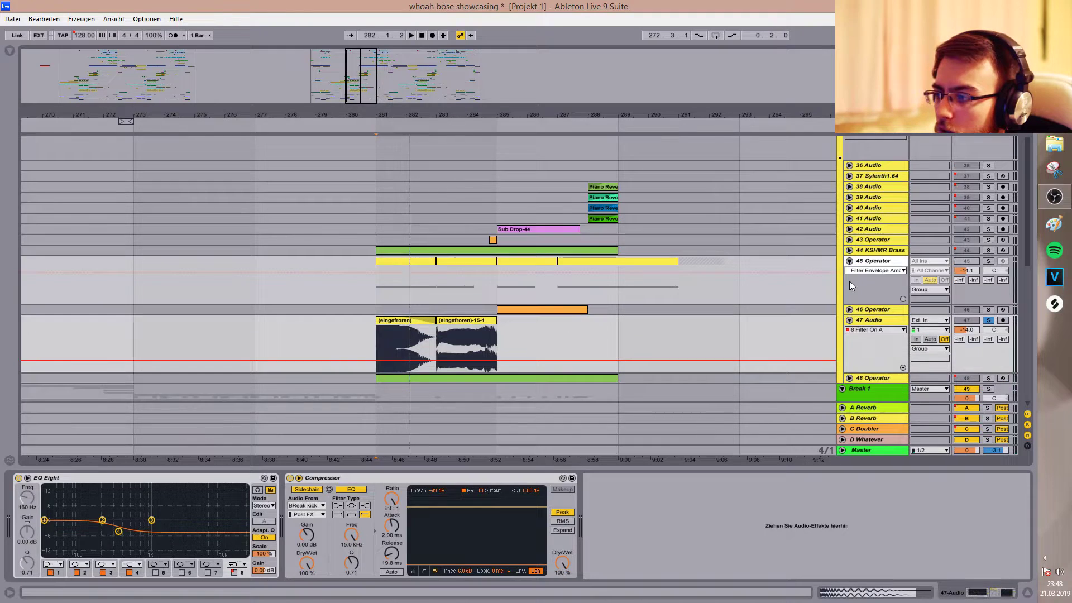
left_click(869, 262)
left_click(1027, 592)
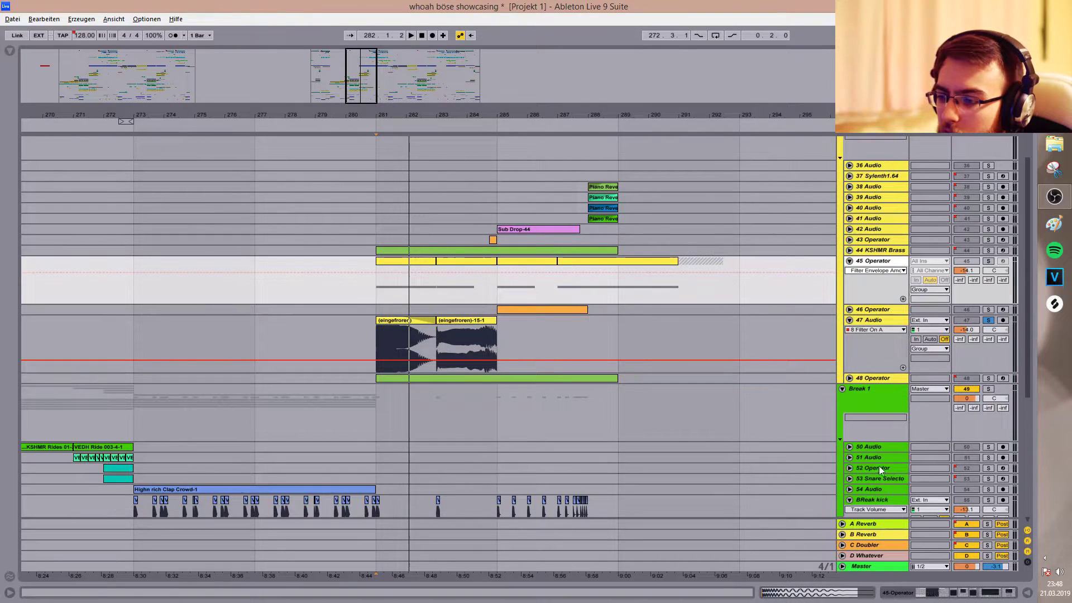
Inspect the first (eingefroren) clip on 47 Audio in the sample editor and return to the track's devices.
double_click(428, 321)
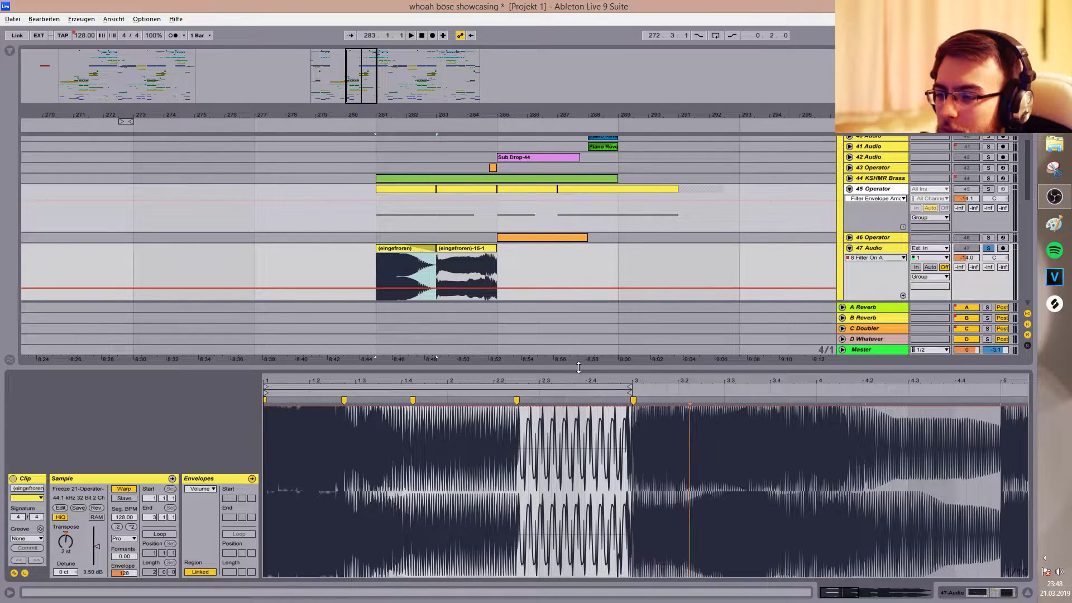
left_click_drag(579, 367, 627, 468)
key("shift+Tab")
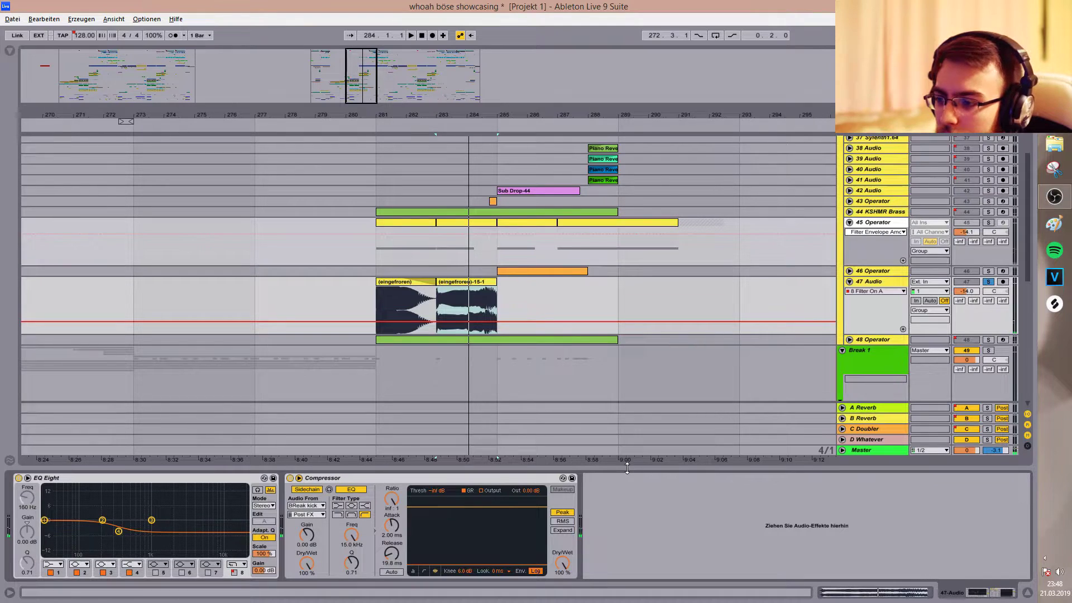
Play 47 Audio together with the soloed BReak kick track from 281.1.1.
scroll(477, 377, "down", 5)
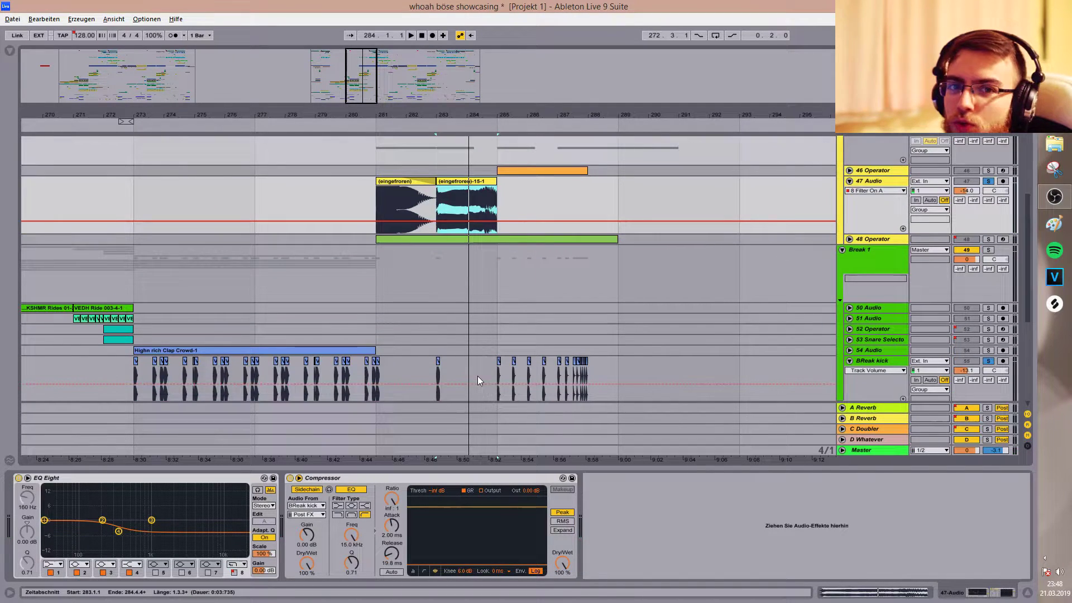
left_click(377, 374)
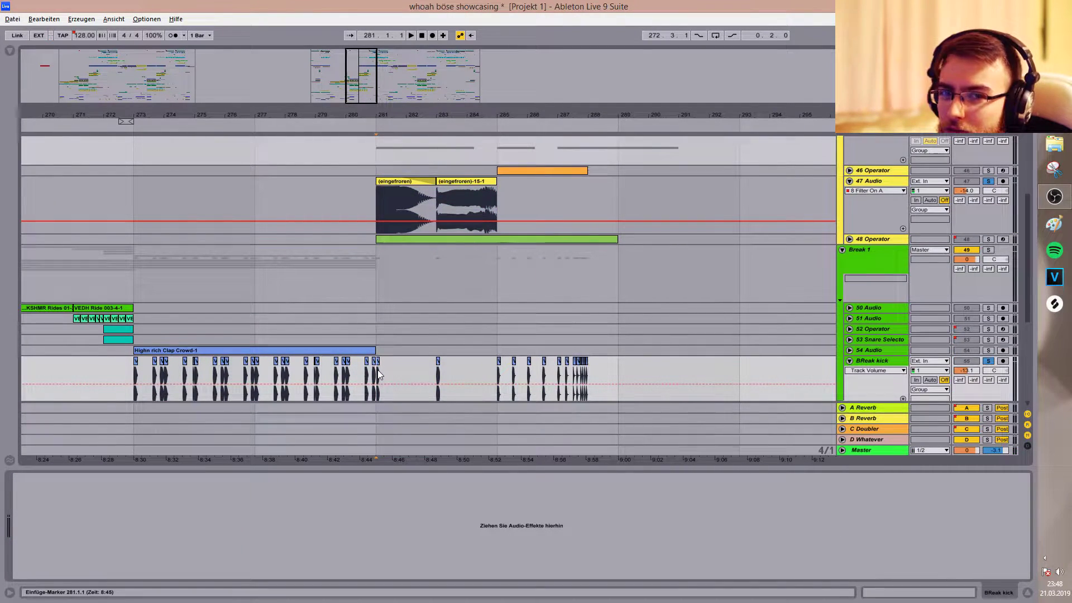
key("space")
left_click(893, 180)
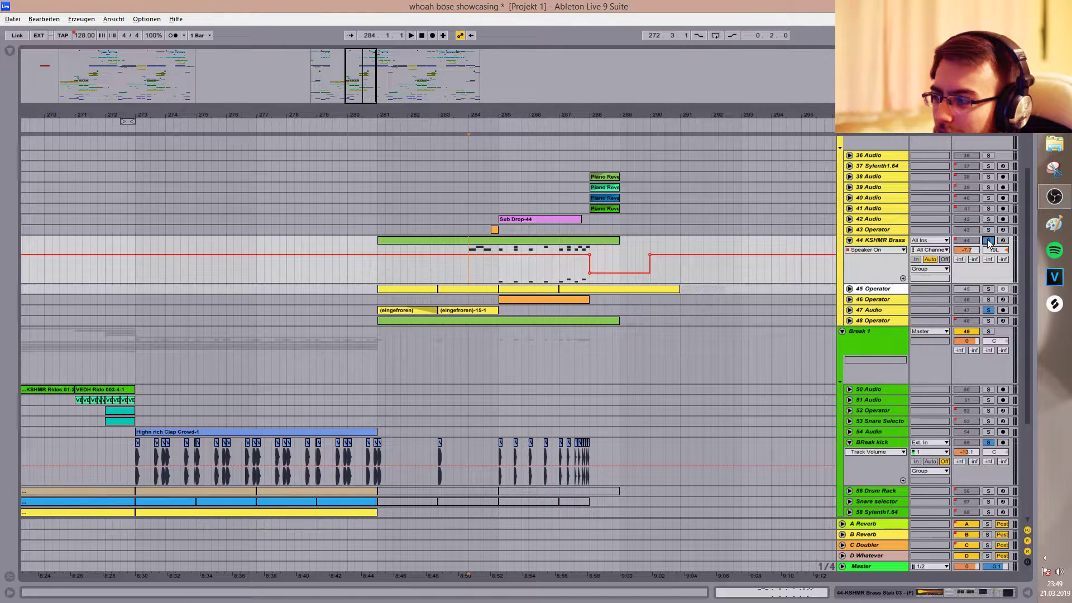
Play the soloed 44 KSHMR Brass with 47 Audio and BReak kick from 284.1.1, and unfold 46 Operator with its clip selected.
key("space")
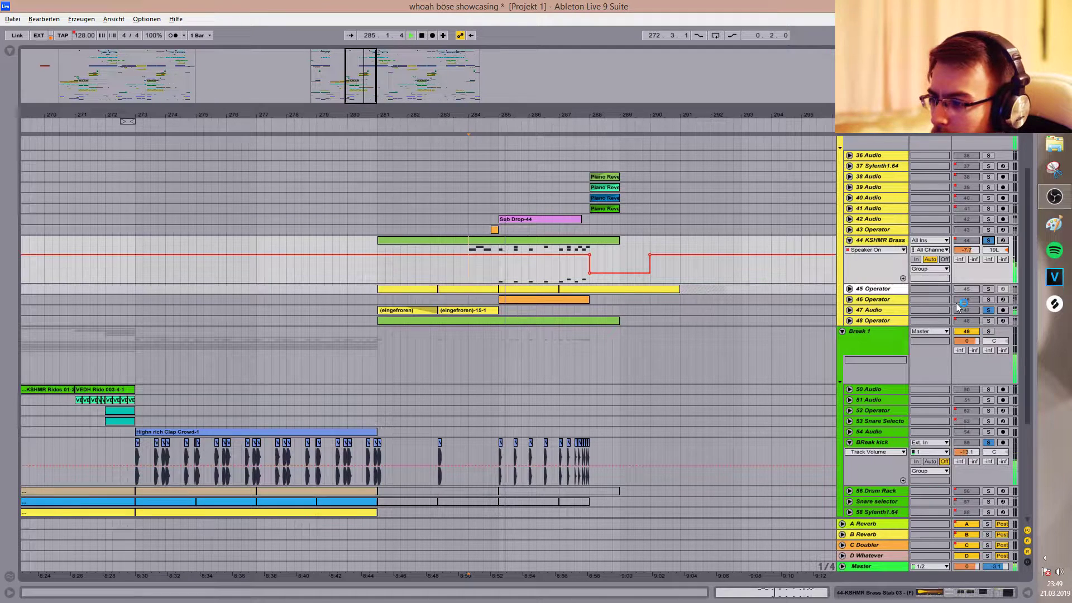
scroll(670, 315, "up", 3)
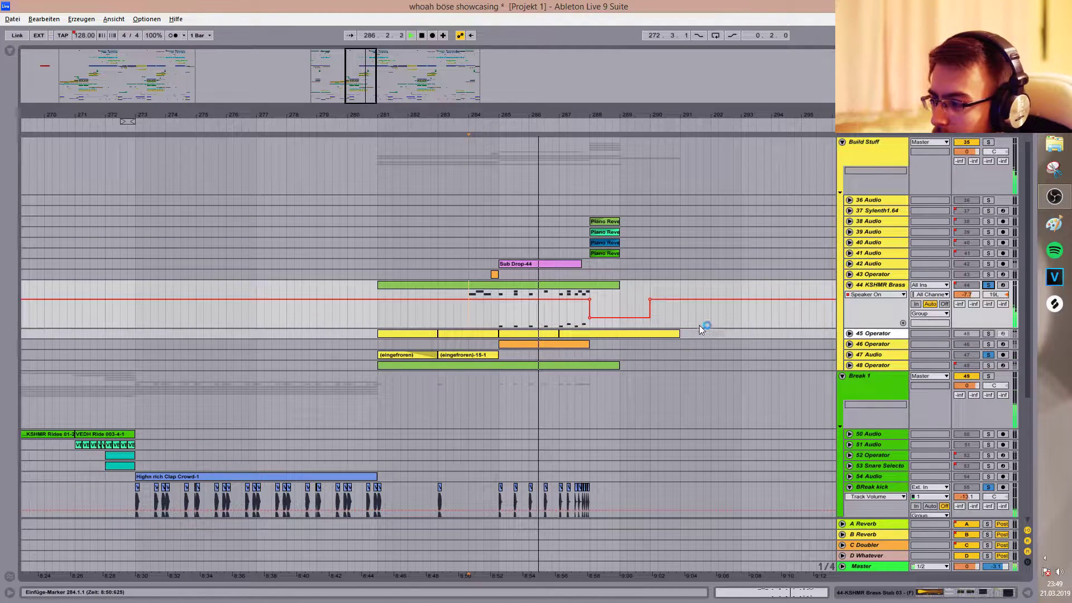
left_click(848, 343)
key("space")
left_click(555, 349)
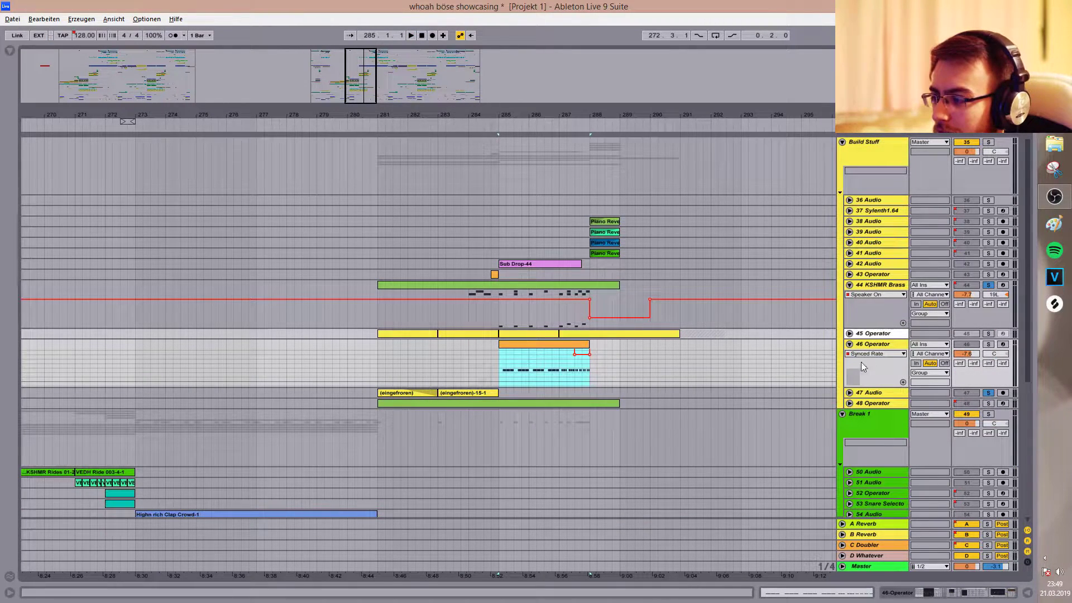
Audition 46 Operator briefly from 285.1.1, and solo and unfold 42 Audio to inspect its Sub Drop-44 clip.
left_click(988, 344)
key("space")
left_click(988, 343)
left_click(988, 263)
left_click(850, 263)
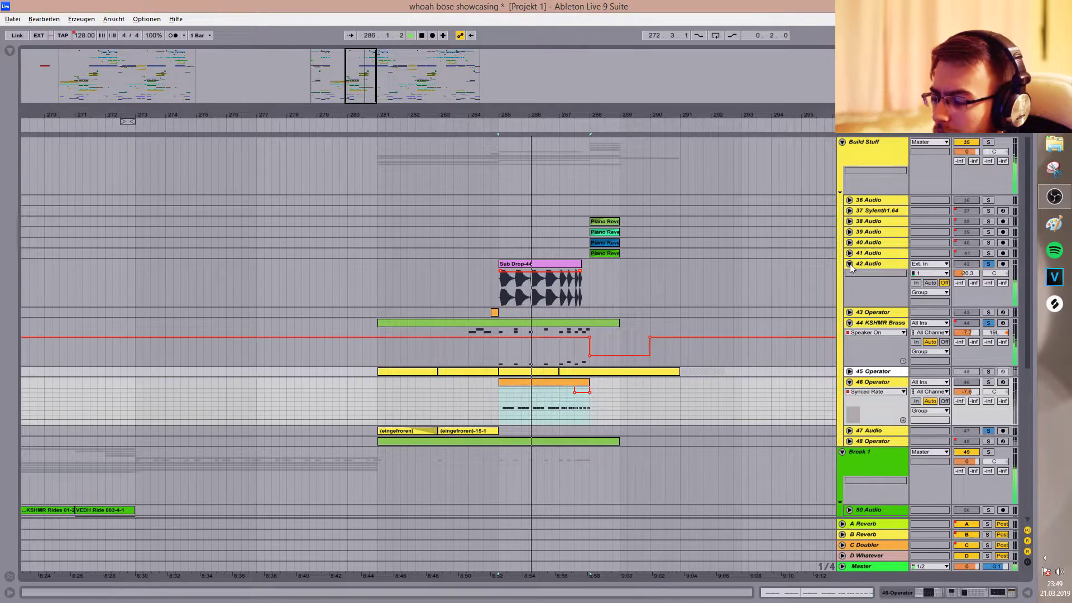
double_click(570, 267)
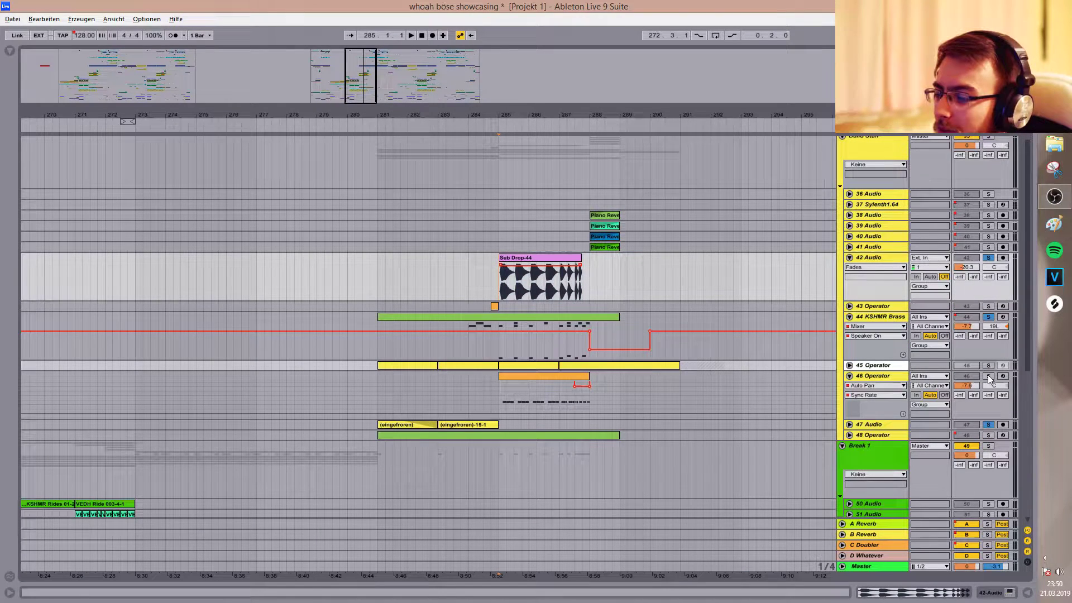
Add 46 Operator to the solo, examine its device chain from Operator through EQ Eight and Auto Pan, and play it.
left_click(988, 376, "ctrl")
double_click(883, 376)
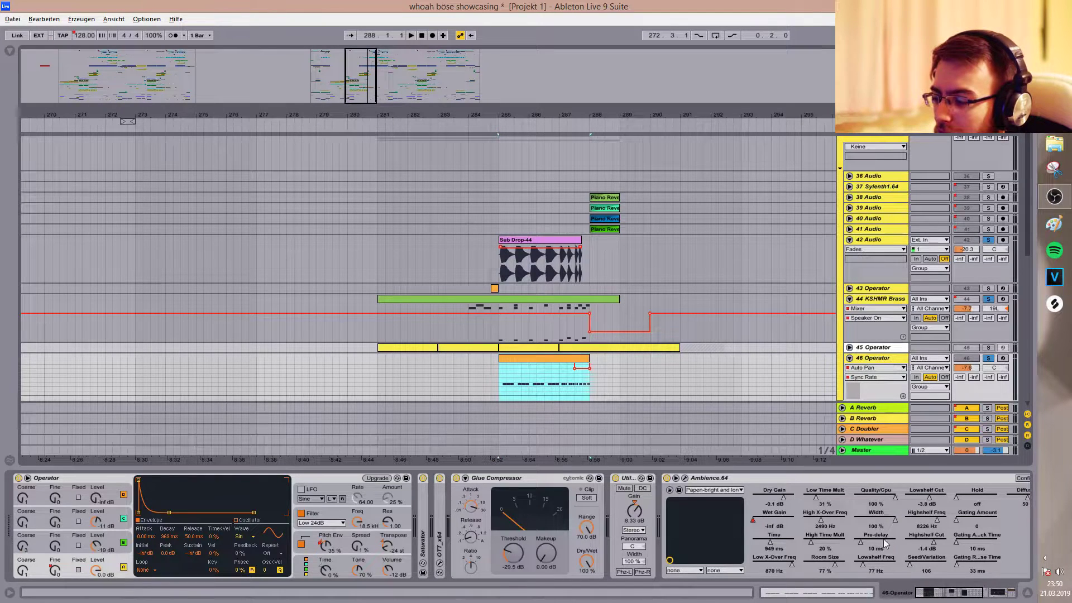
scroll(884, 543, "down", 5)
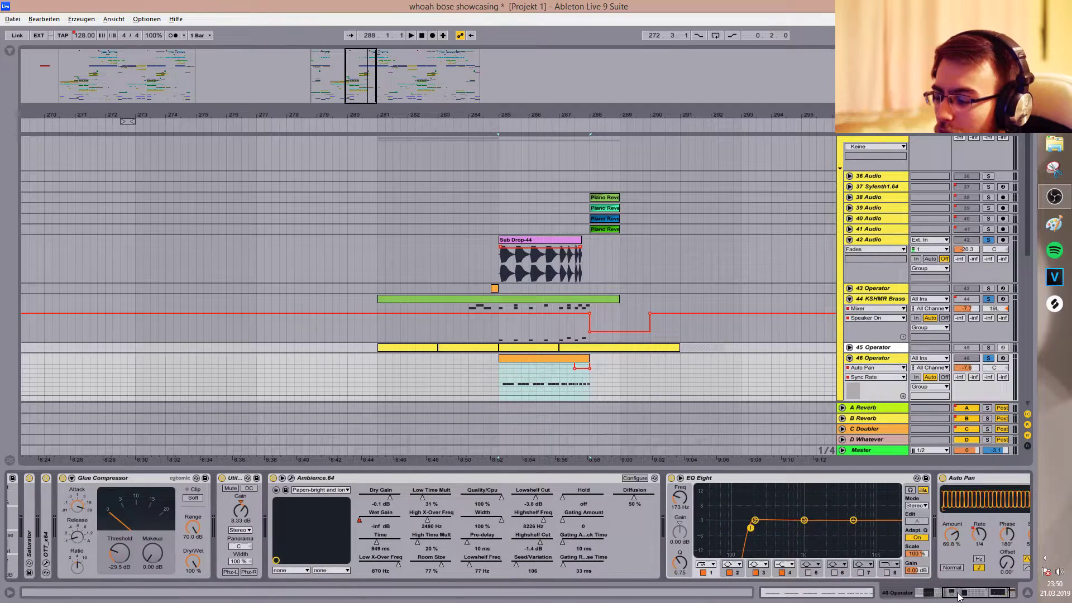
scroll(681, 356, "down", 3)
key("space")
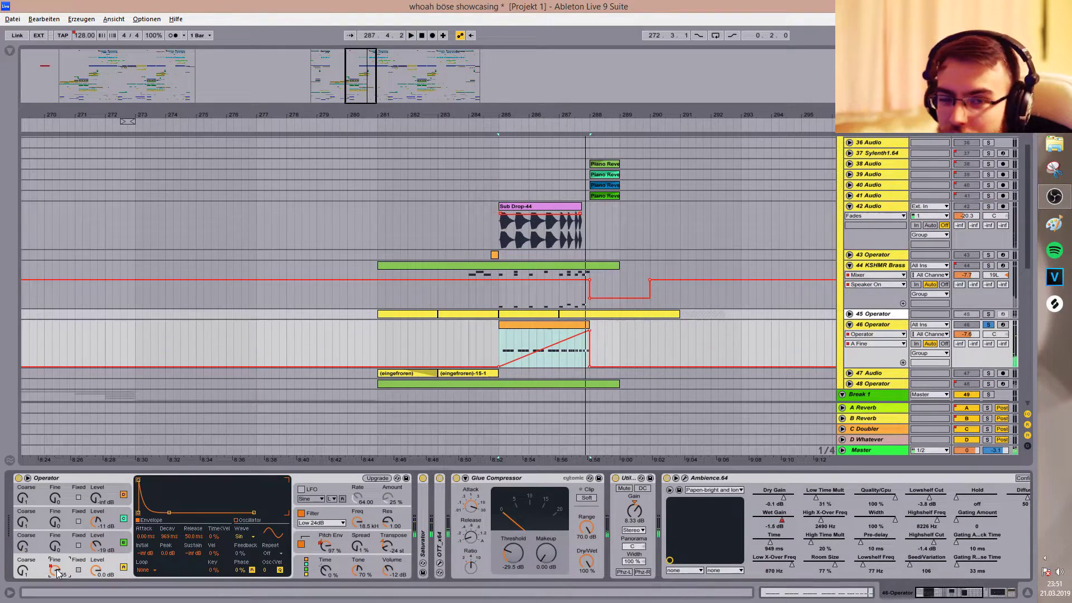
Show the automation of Operator's Pitch Env on 46 Operator and play the track from 285.1.1.
right_click(327, 550)
left_click(362, 485)
left_click(501, 338)
key("space")
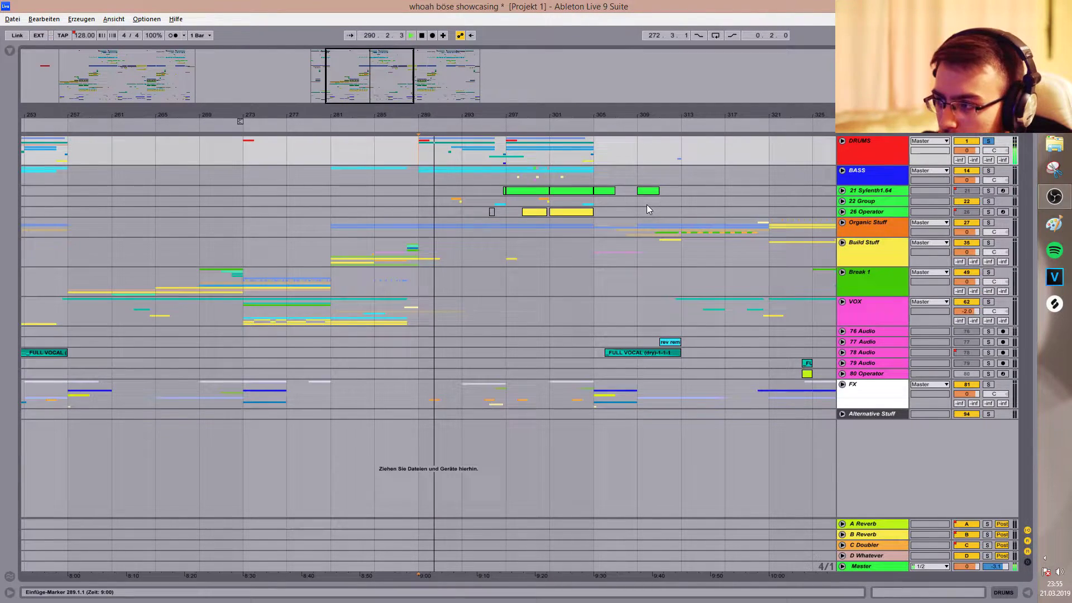
Unfold the DRUMS group and its 6 Audio, 7 Audio and 8 Audio tracks around bar 289 during playback.
left_click(841, 140)
left_click_drag(422, 116, 370, 120)
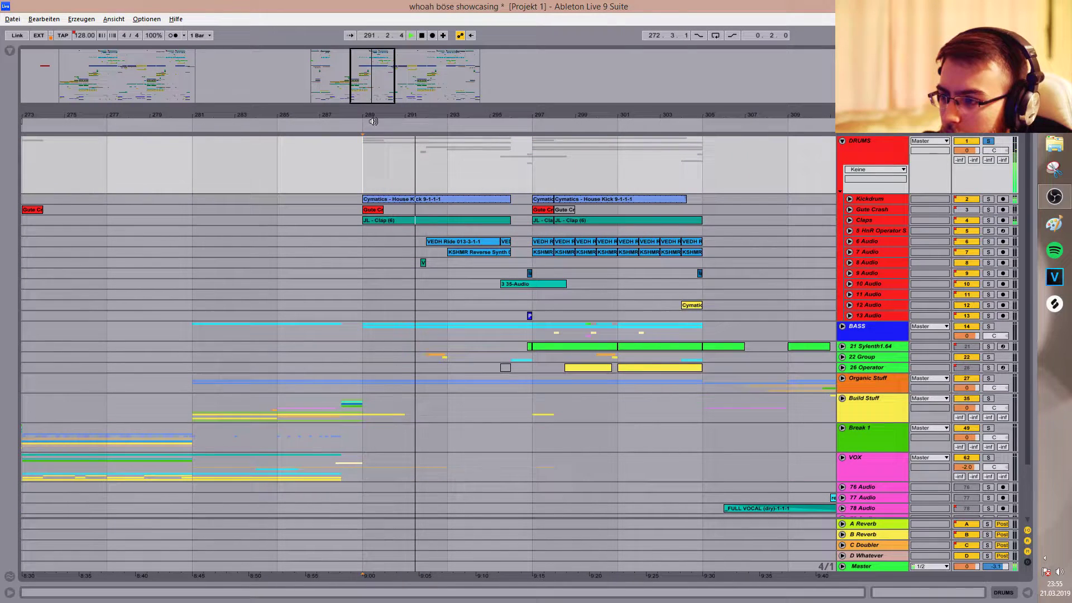
scroll(834, 219, "down", 3)
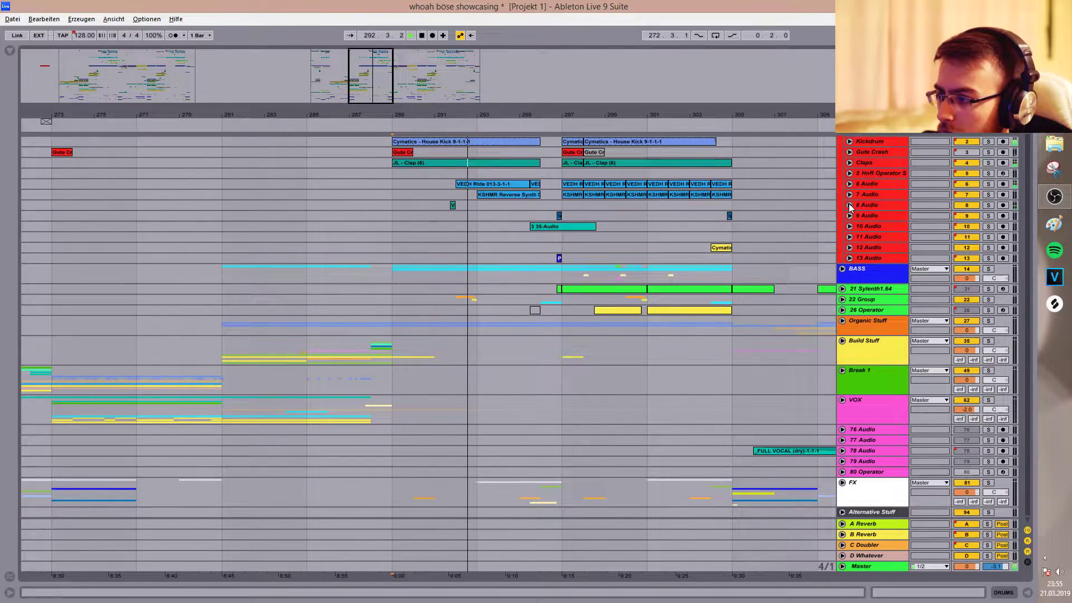
left_click(849, 204)
left_click(850, 194)
left_click(849, 184)
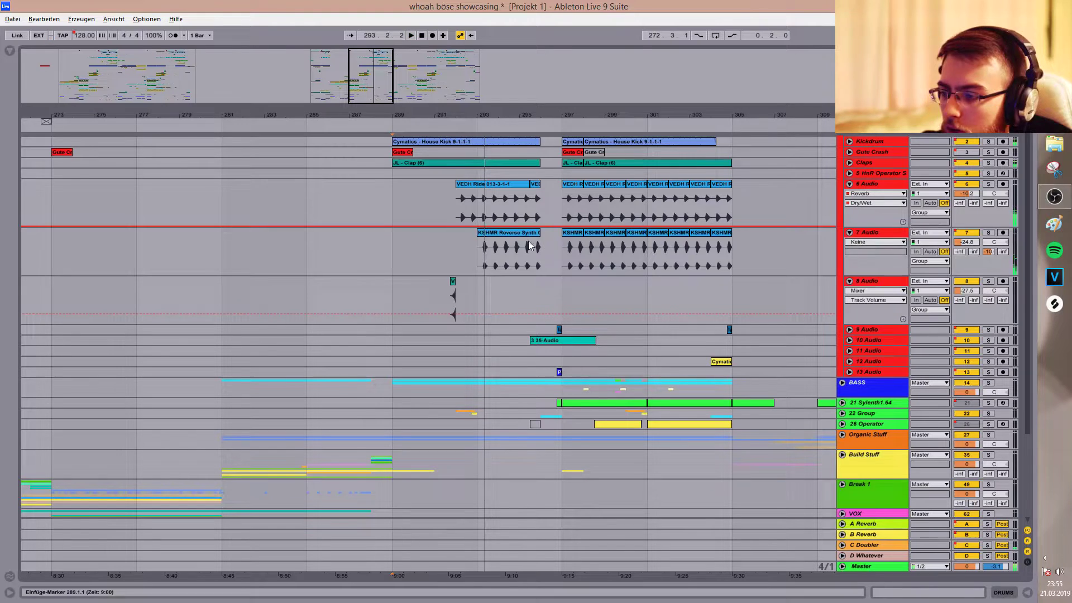
Play 7 Audio and 6 Audio soloed from 293.1.1 and show the device chains of both tracks.
key("space")
left_click(473, 258)
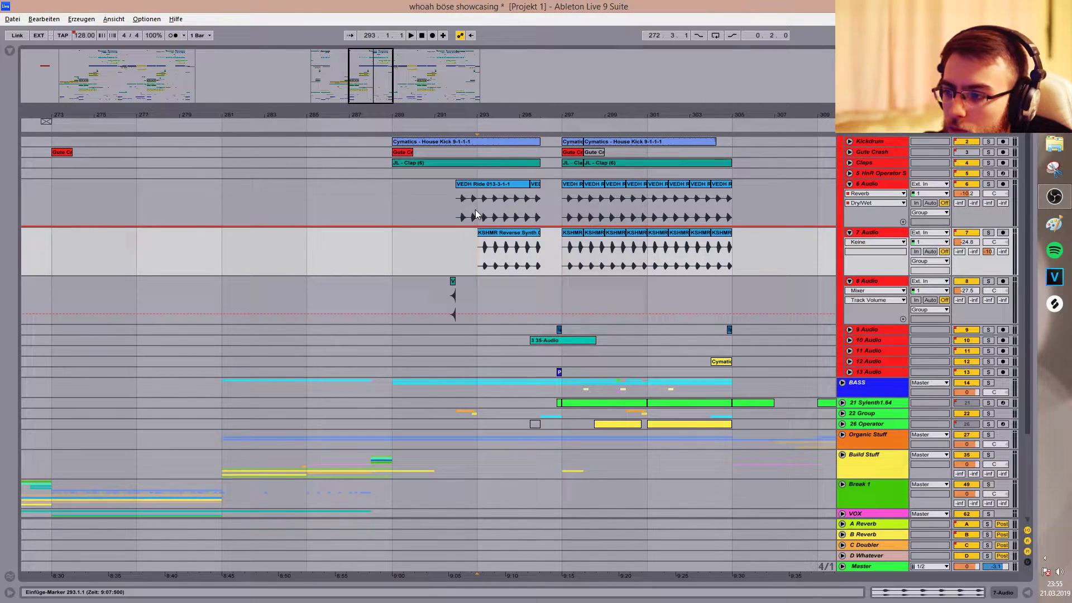
left_click(992, 233)
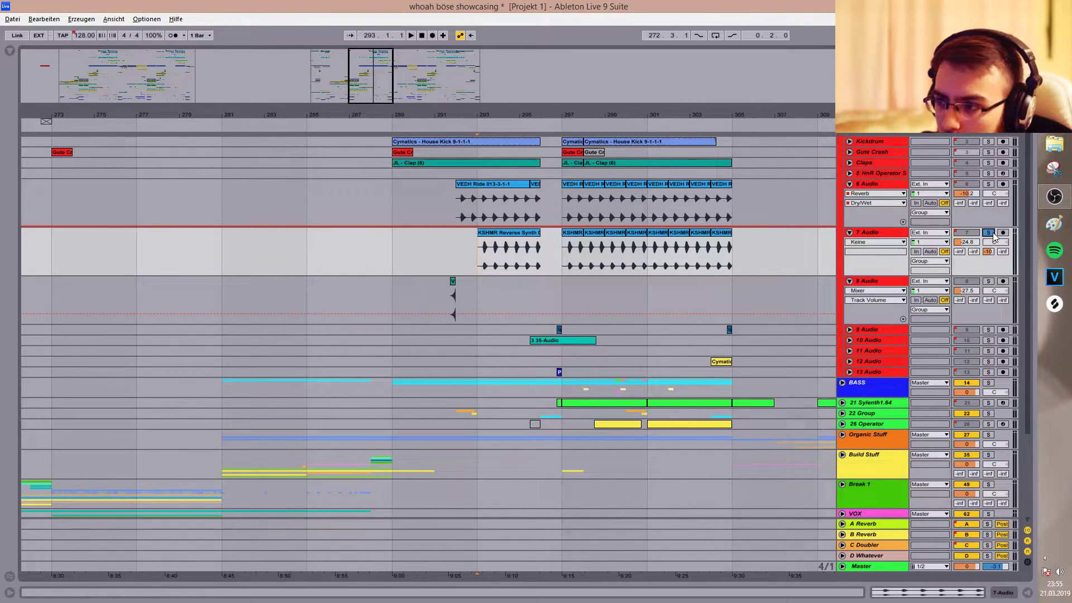
key("space")
left_click(988, 184, "ctrl")
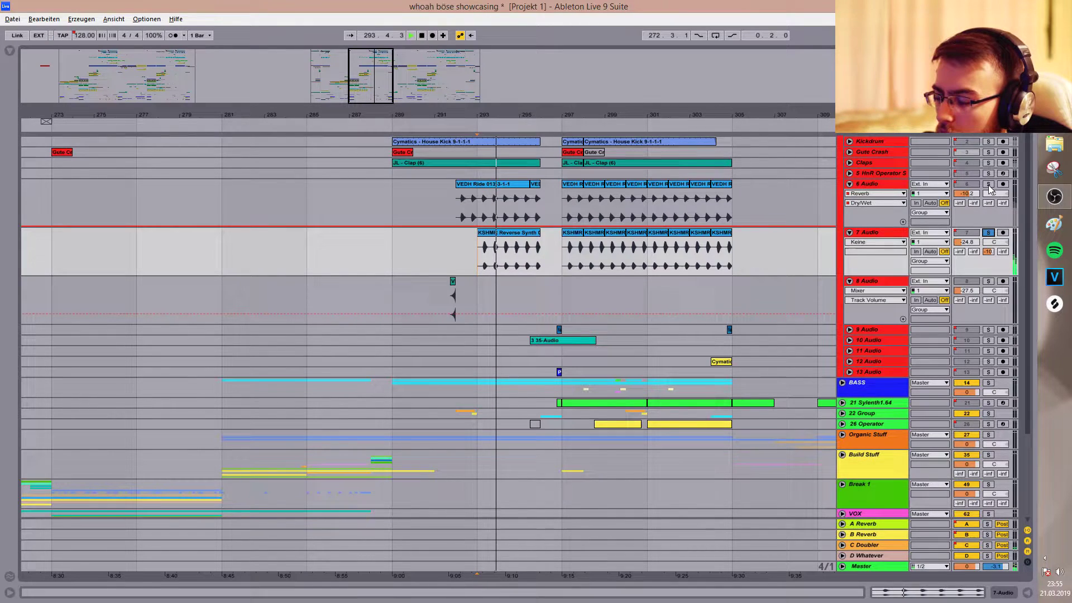
double_click(881, 233)
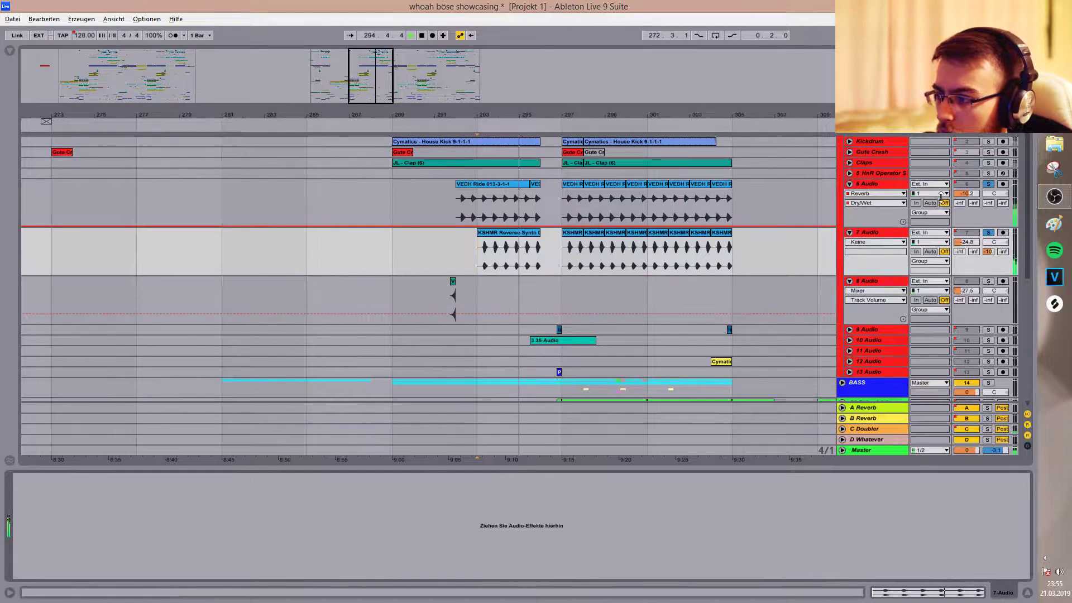
left_click(882, 184)
Add 5 HnR Operator S, Claps, Gute Crash and Kickdrum to the solo and replay the drums from 293.1.1.
left_click(988, 173, "ctrl")
left_click(988, 162, "ctrl")
left_click(988, 152, "ctrl")
left_click(988, 143, "ctrl")
key("space")
key("space")
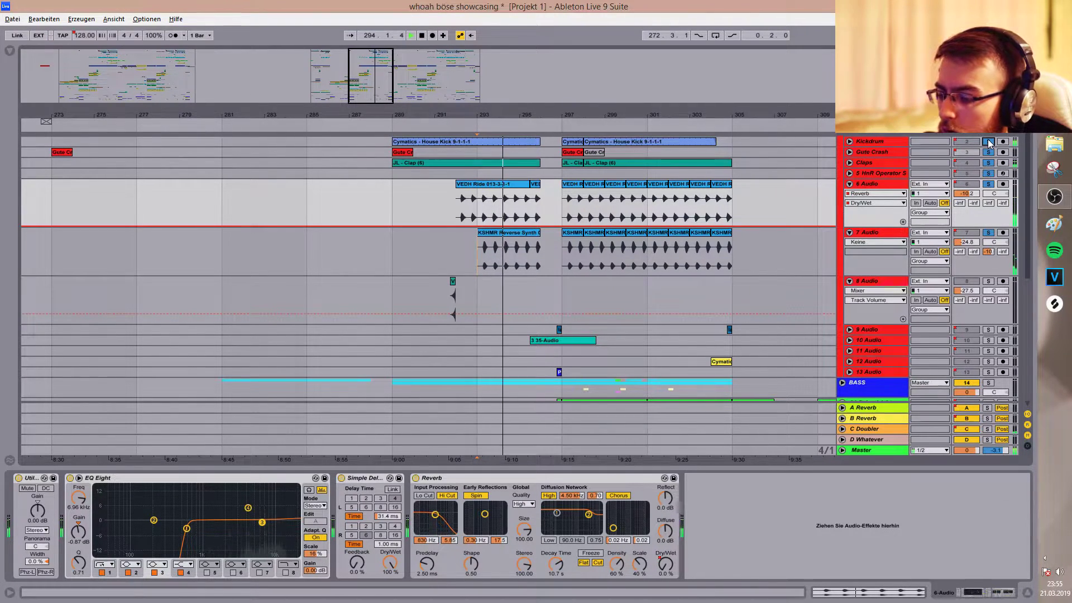
left_click(988, 142)
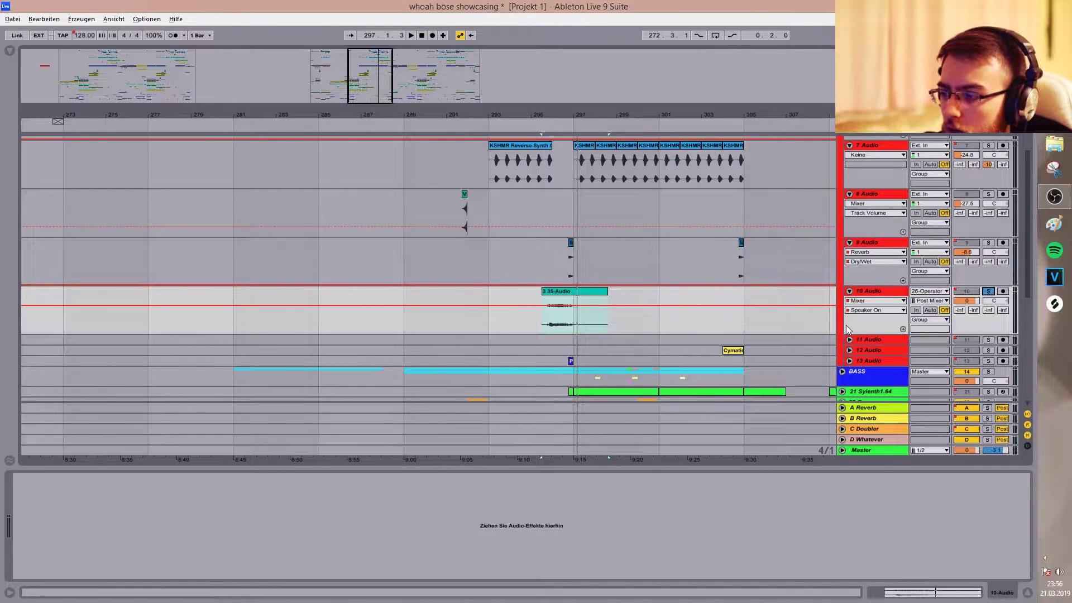
Play the soloed 10 Audio track, and fold the drum tracks and the DRUMS group.
scroll(762, 341, "down", 2)
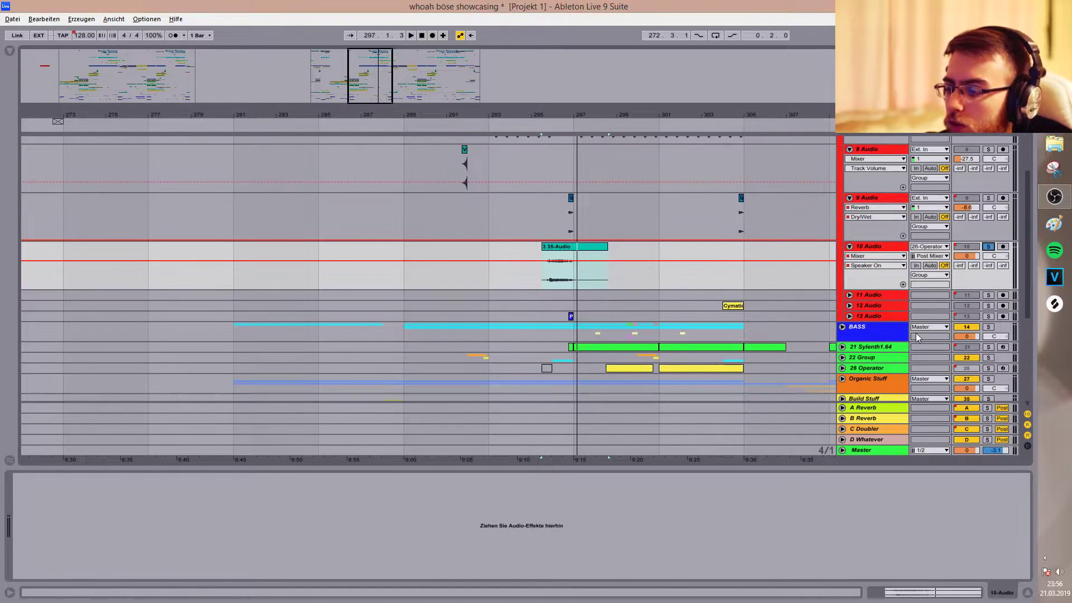
key("space")
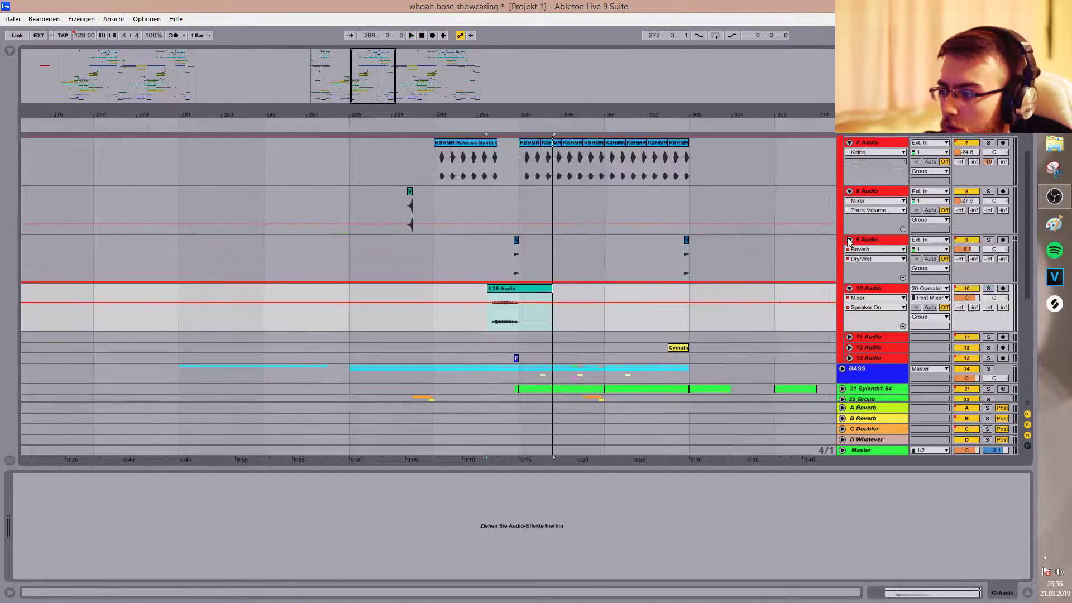
left_click(849, 241, "alt")
left_click_drag(689, 240, 703, 332)
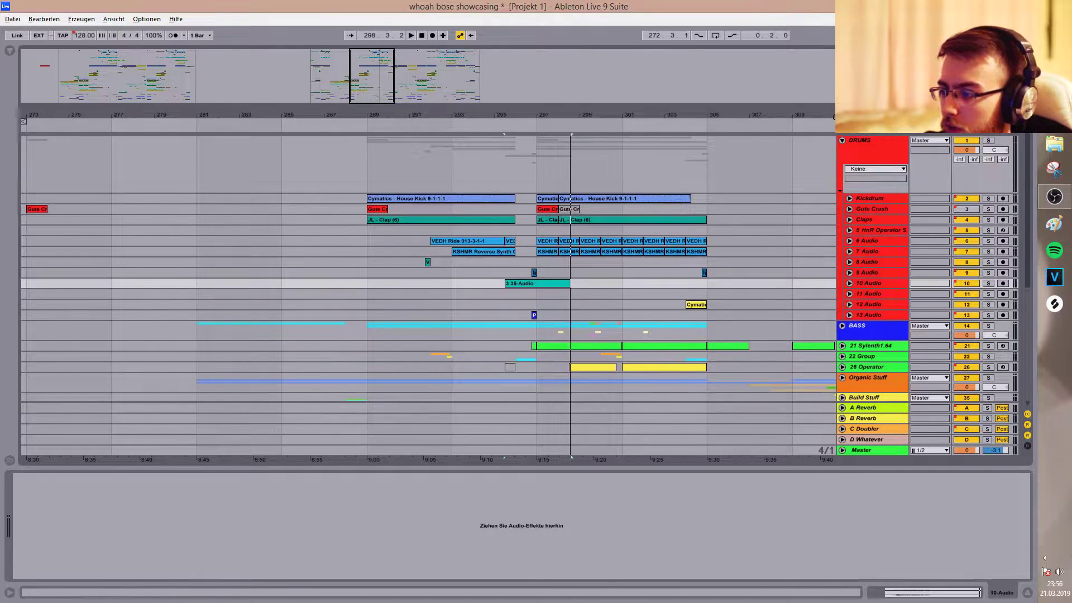
left_click(842, 141)
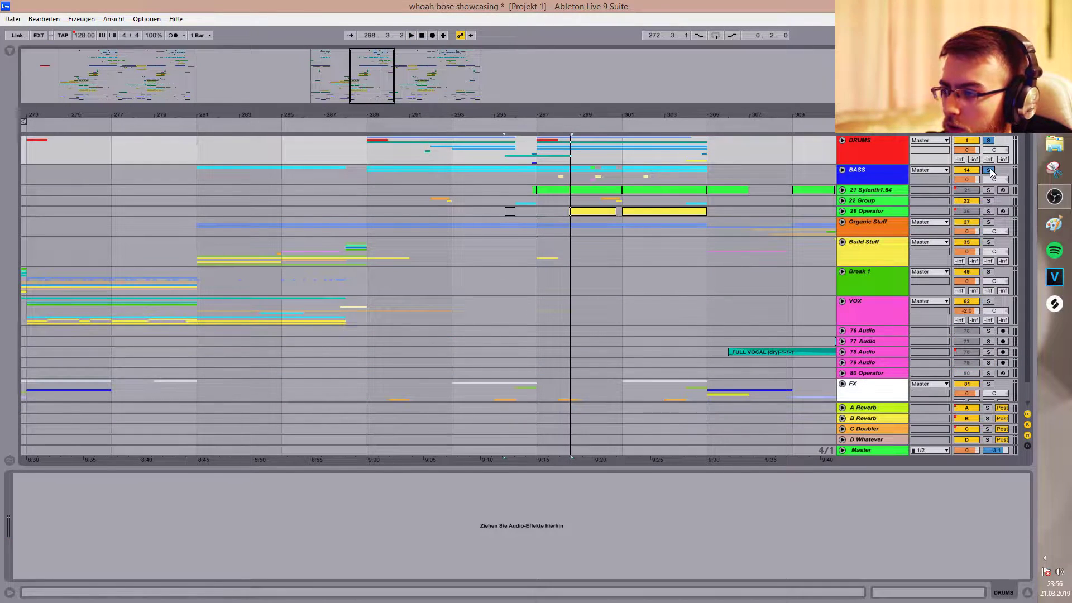
Play the soloed DRUMS and BASS groups together from 289.1.1.
key("space")
key("space")
left_click(368, 172)
key("space")
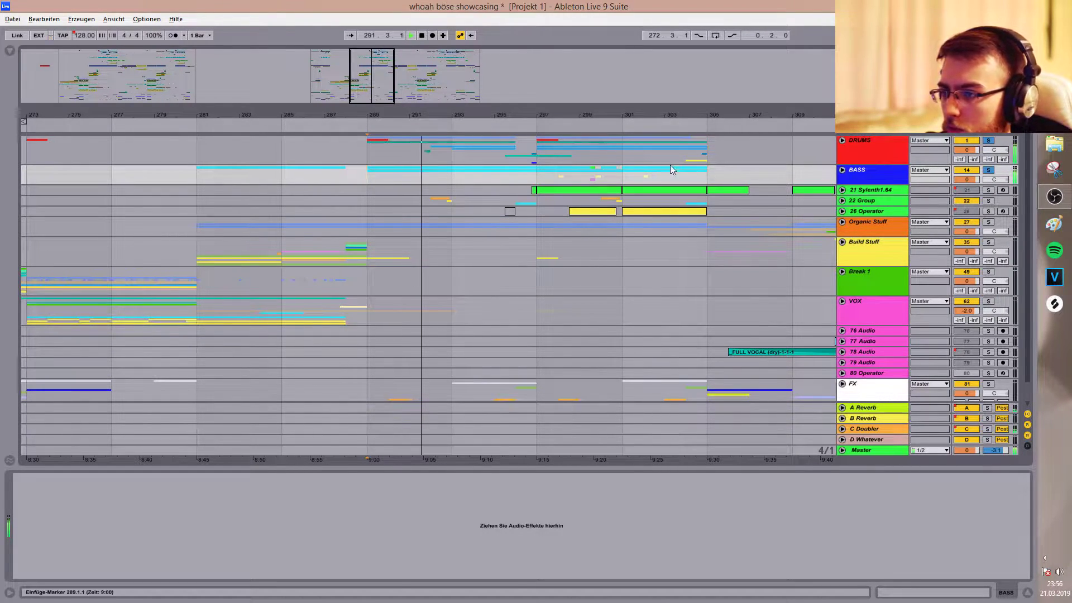
Unfold the BASS group during playback and look briefly into the DRUMS group before folding it again.
left_click(841, 169)
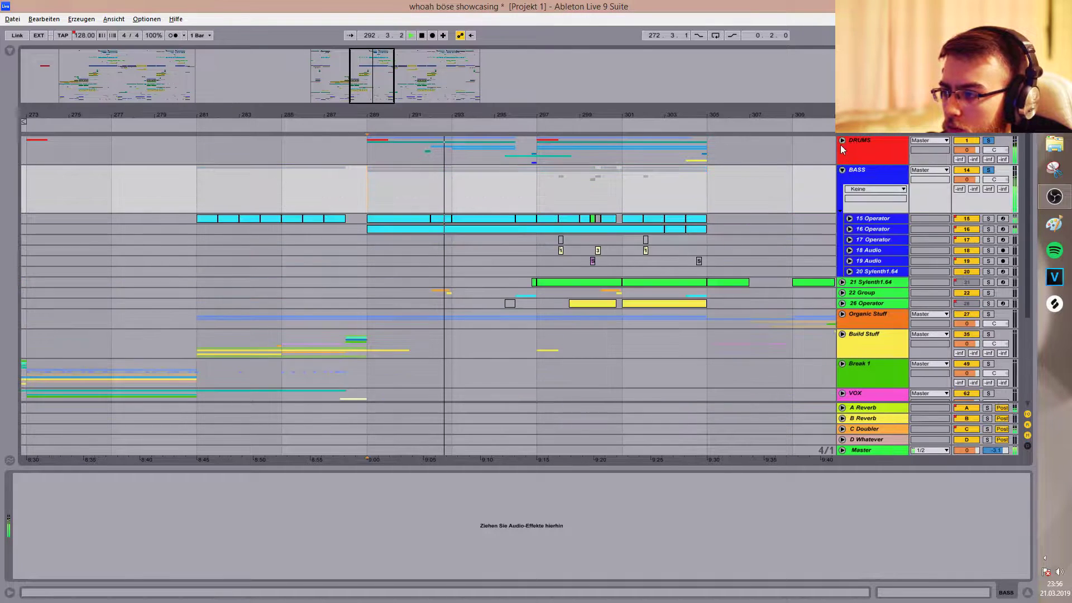
left_click(842, 141)
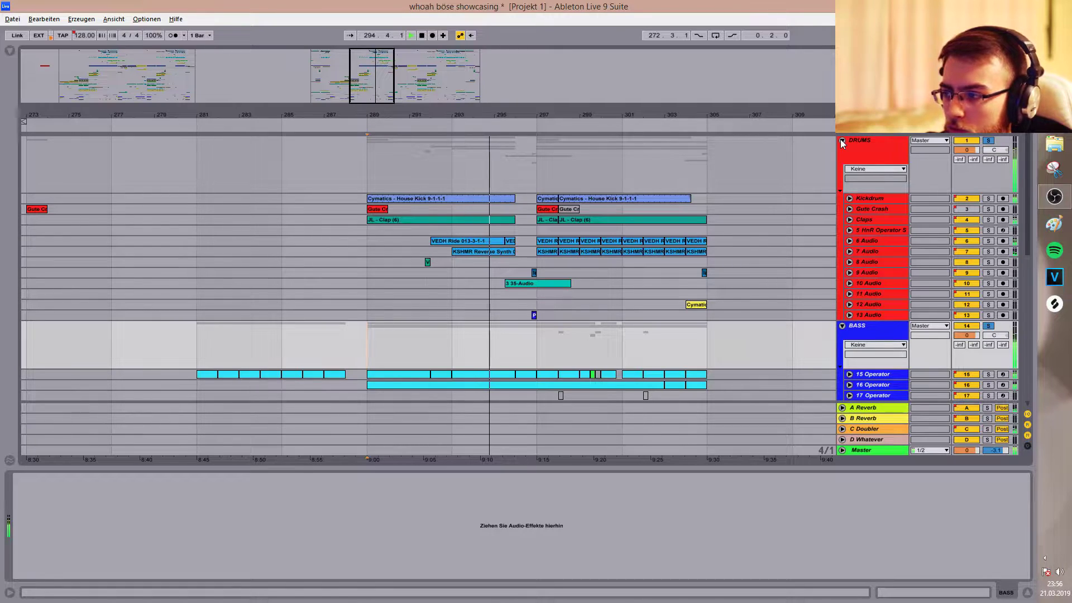
left_click(841, 141)
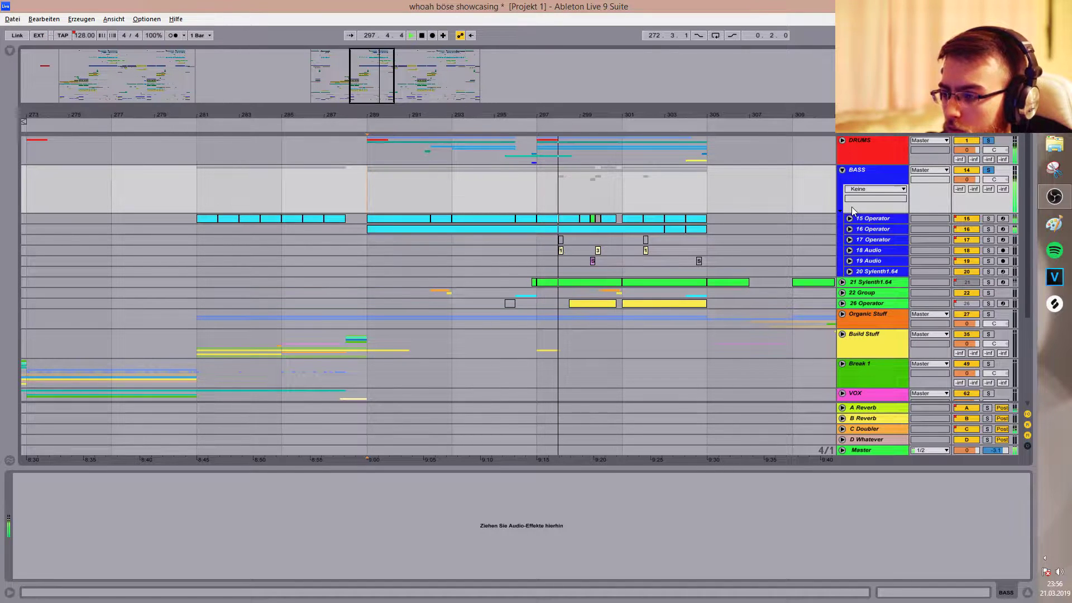
Unfold and solo 18 Audio in the BASS group and show its Erosion device and clips near bar 298.
left_click(681, 250)
key("space")
left_click(849, 250)
left_click_drag(383, 71, 382, 95)
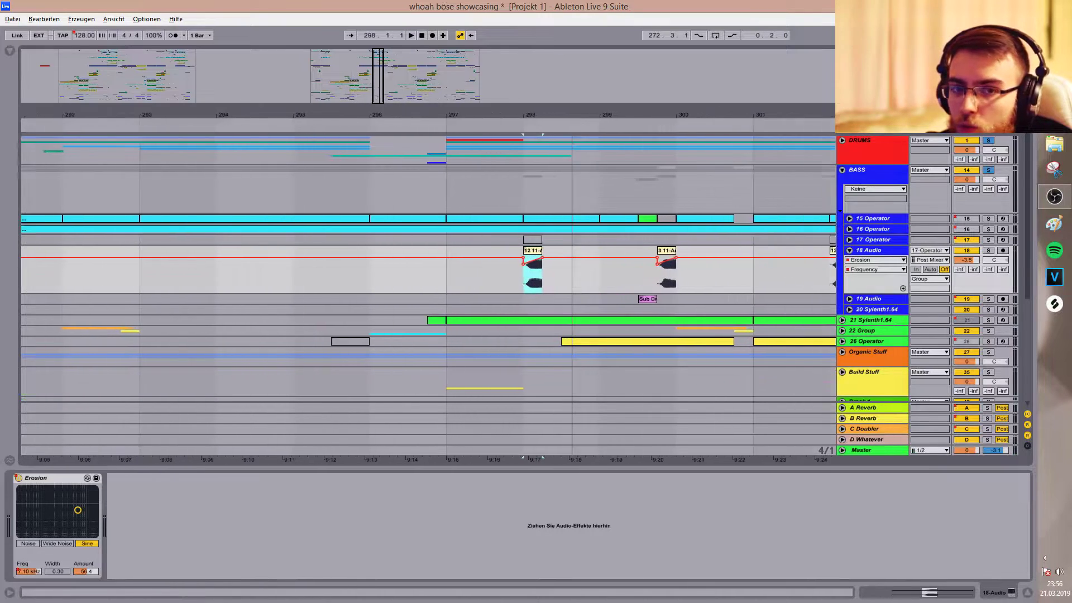
left_click(868, 255)
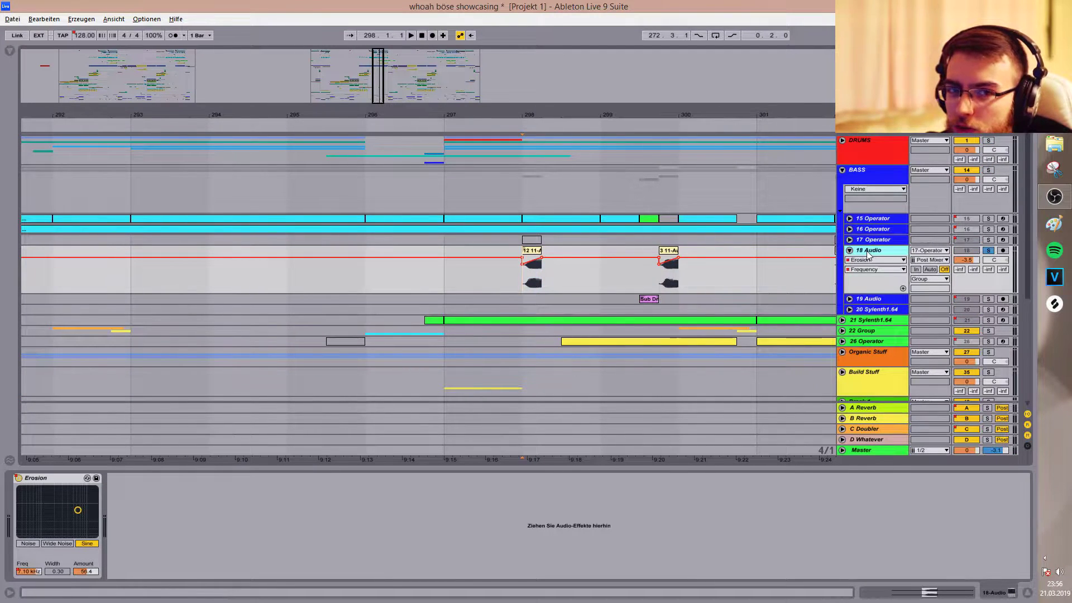
Show Erosion's Freq automation over the 12 11-Audio clip at bar 298 and play the clip with Erosion switched off.
left_click(531, 250)
left_click_drag(376, 89, 381, 103)
left_click(339, 285)
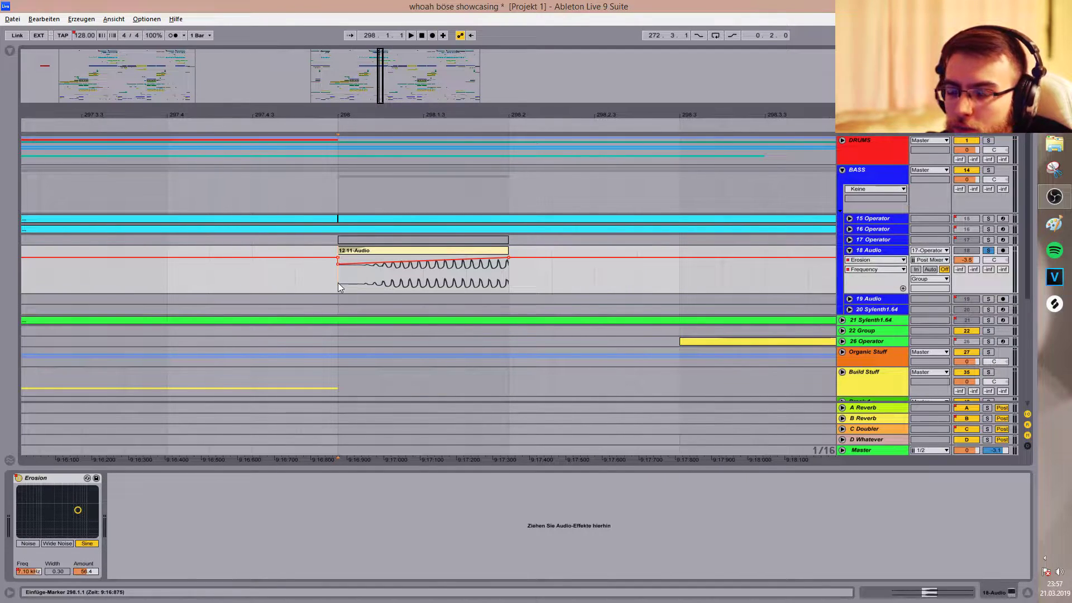
right_click(39, 570)
left_click(70, 508)
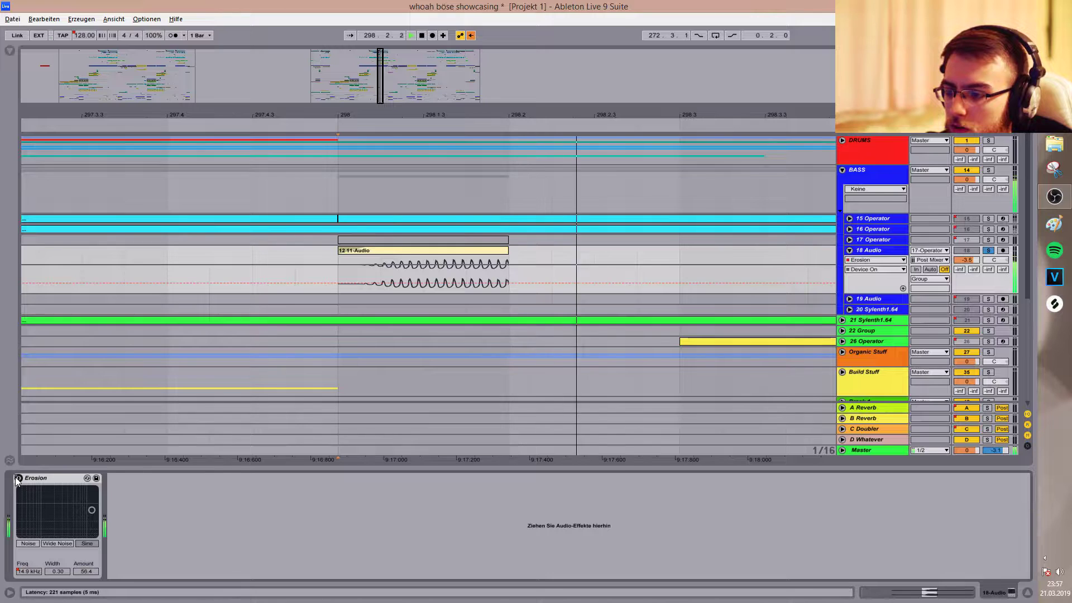
key("space")
key("space")
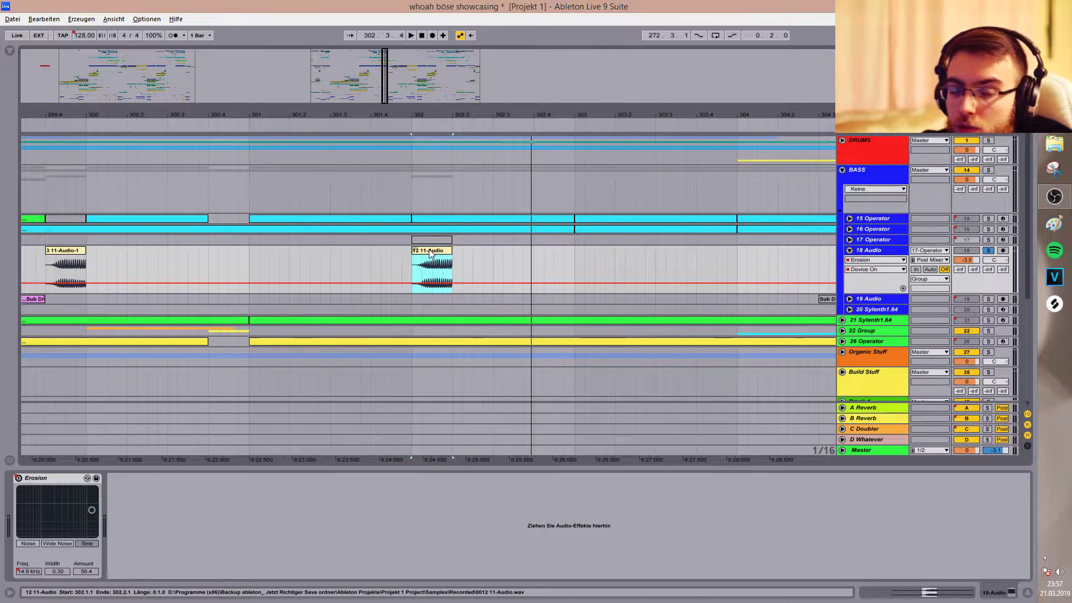
Open the 12 11-Audio clip at bar 302 and display its Volume Modulation envelope.
double_click(430, 253)
left_click(200, 498)
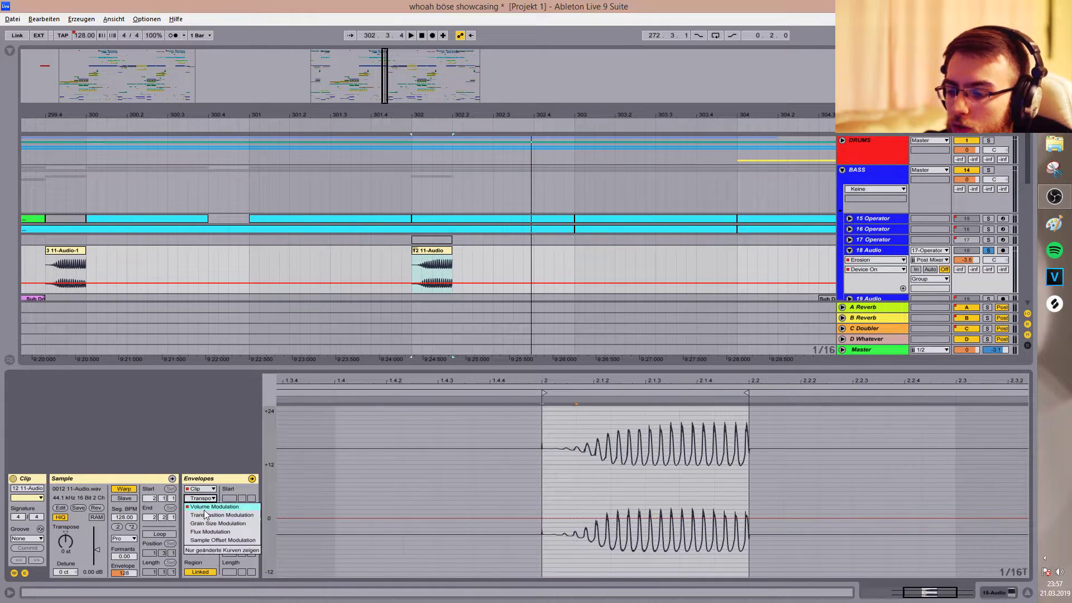
left_click(205, 508)
left_click(413, 271)
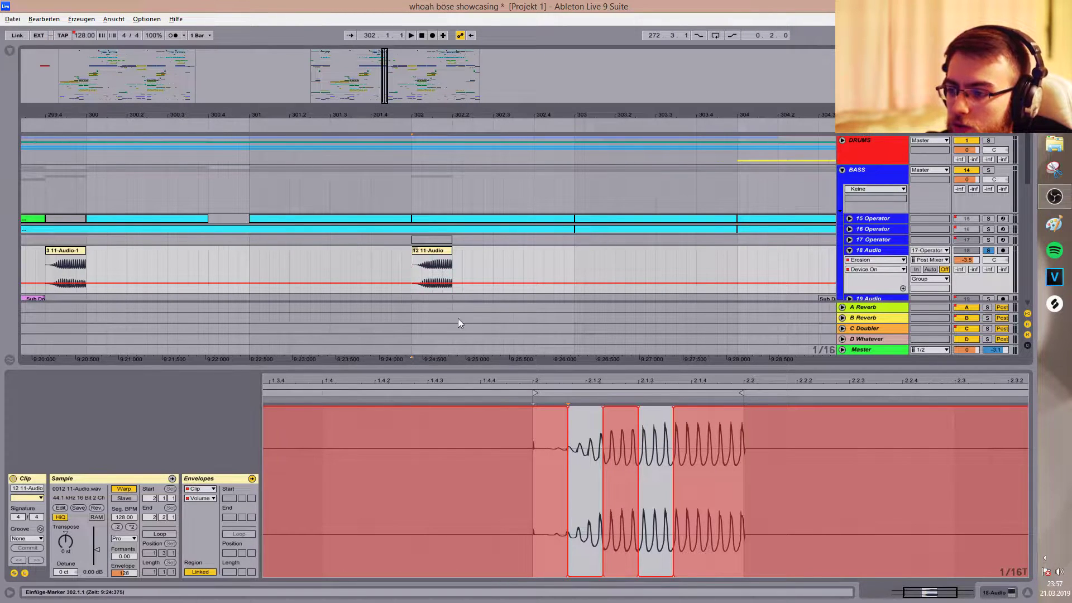
Play the volume-modulated clip on 18 Audio from 302.1.1 and hide the clip view.
left_click_drag(553, 435, 759, 446)
left_click(410, 257)
key("space")
left_click(617, 366)
key("space")
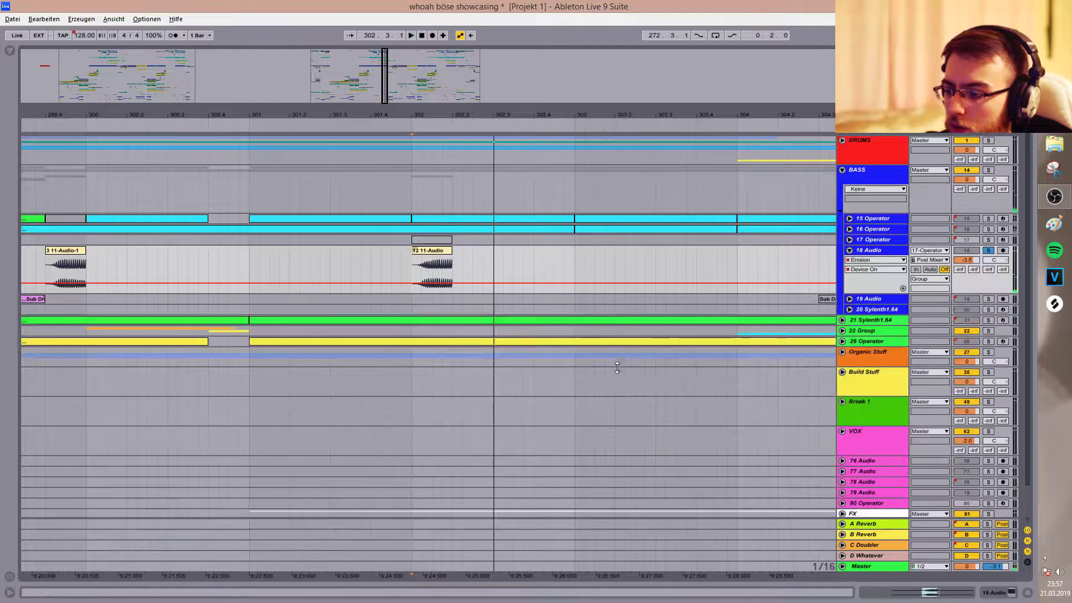
Unsolo 18 Audio and set the arrangement grid to 1/1 with bars 297 to 309 in view.
key("s")
left_click_drag(373, 86, 387, 68)
right_click(326, 247)
left_click(434, 306)
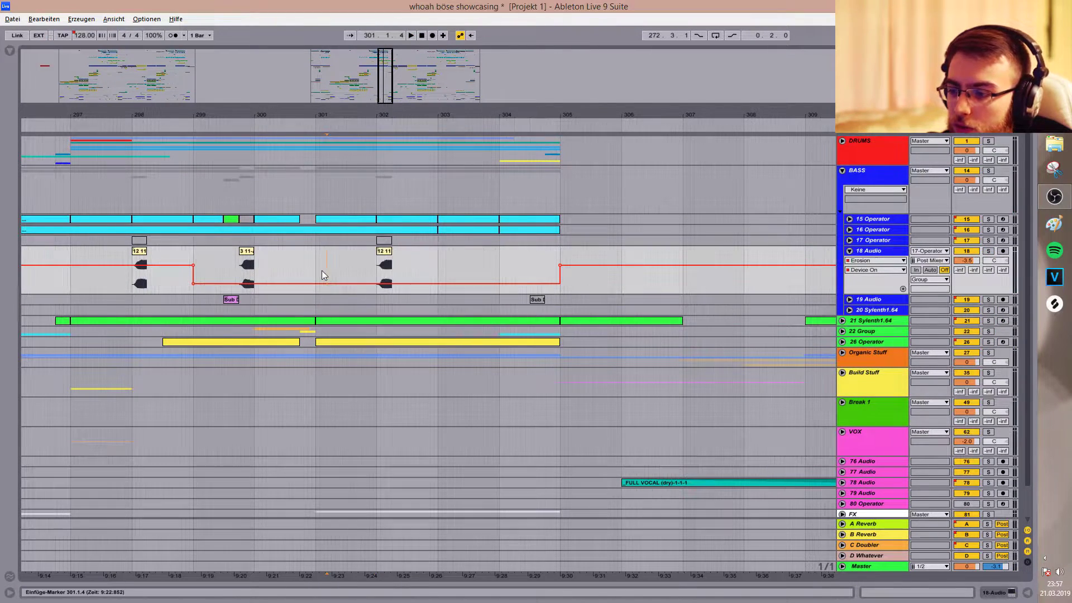
Play the full mix from 302.1.1, and solo 19 Audio to play its Sub Drop clip in bar 299.
left_click(372, 266)
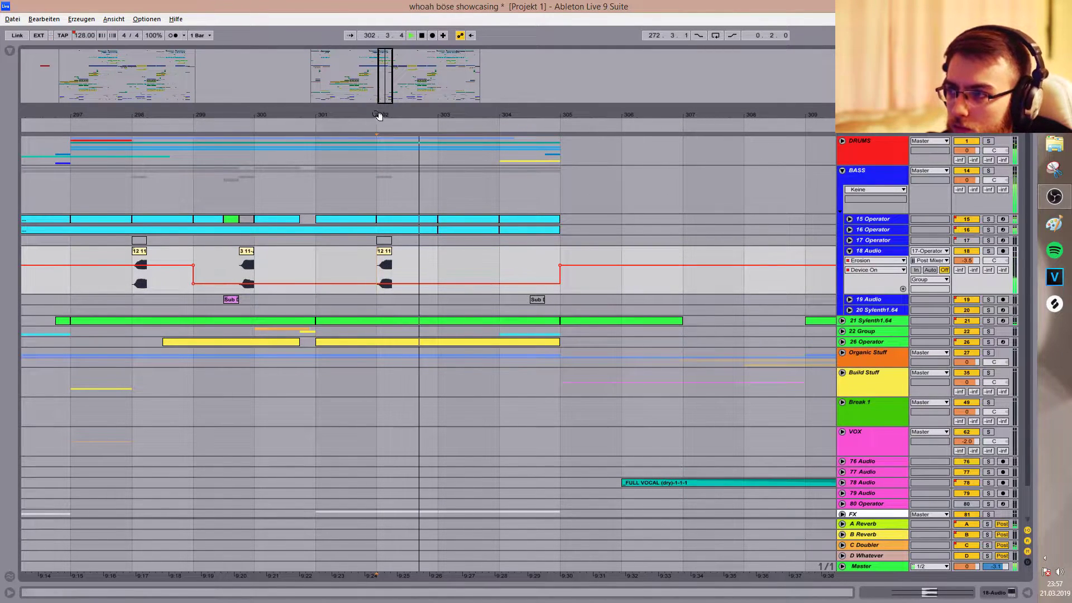
left_click_drag(380, 115, 384, 109)
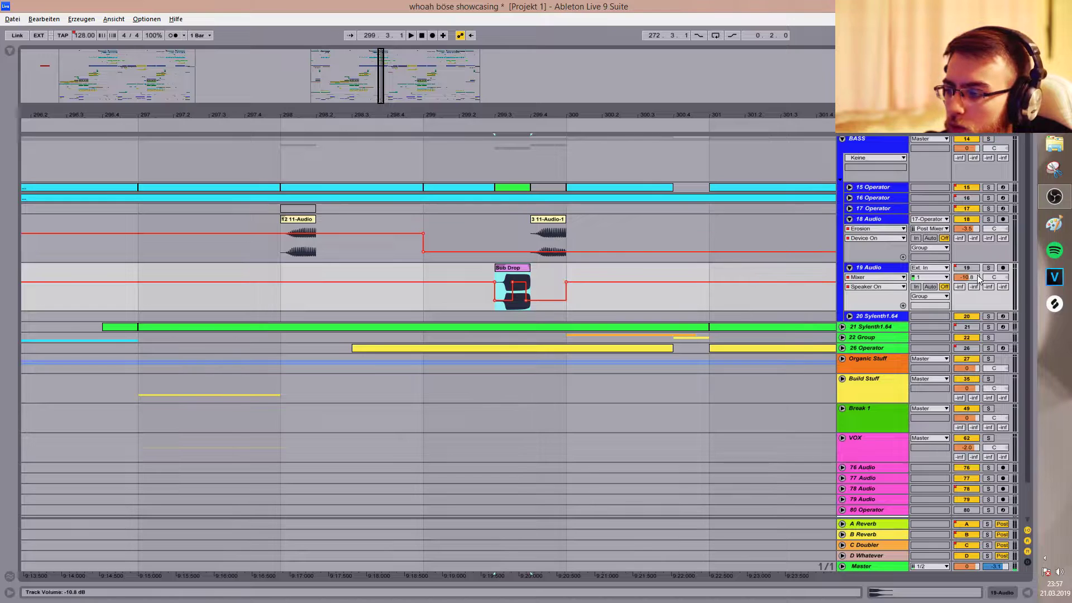
left_click(988, 268)
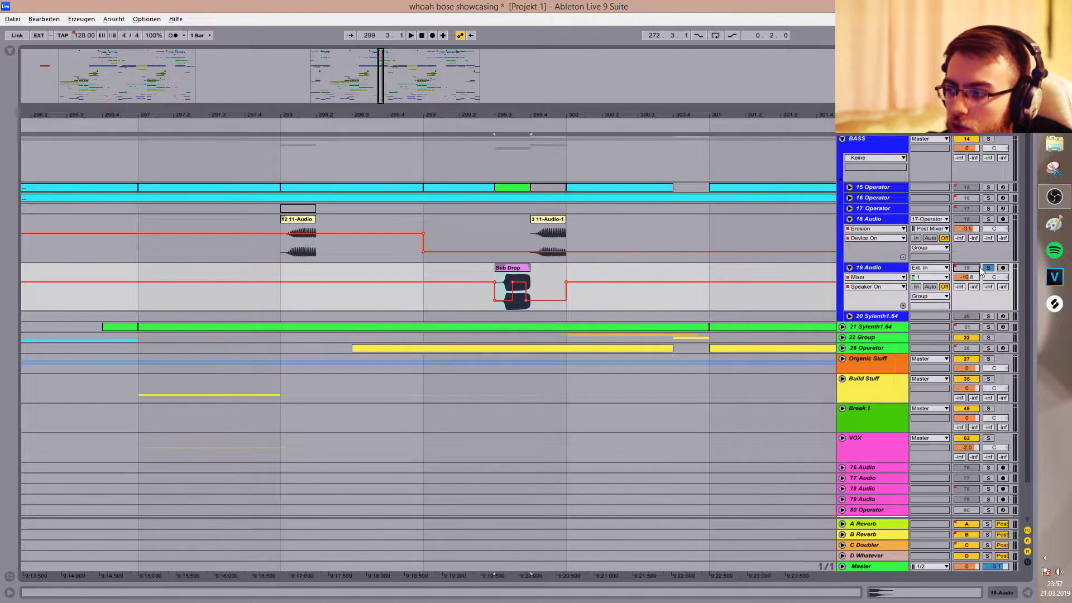
left_click(495, 277)
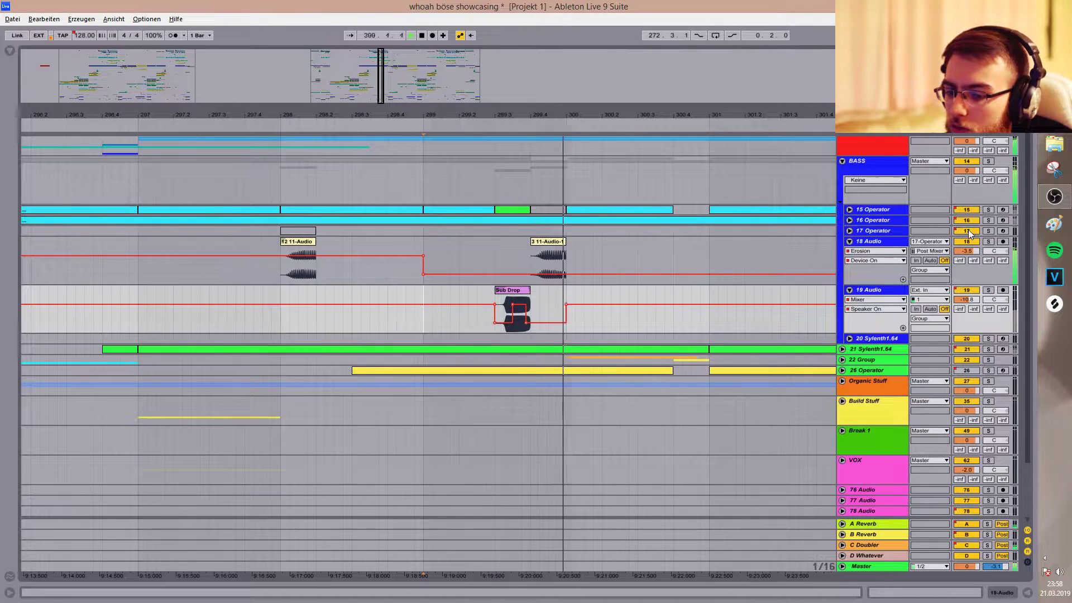
key("space")
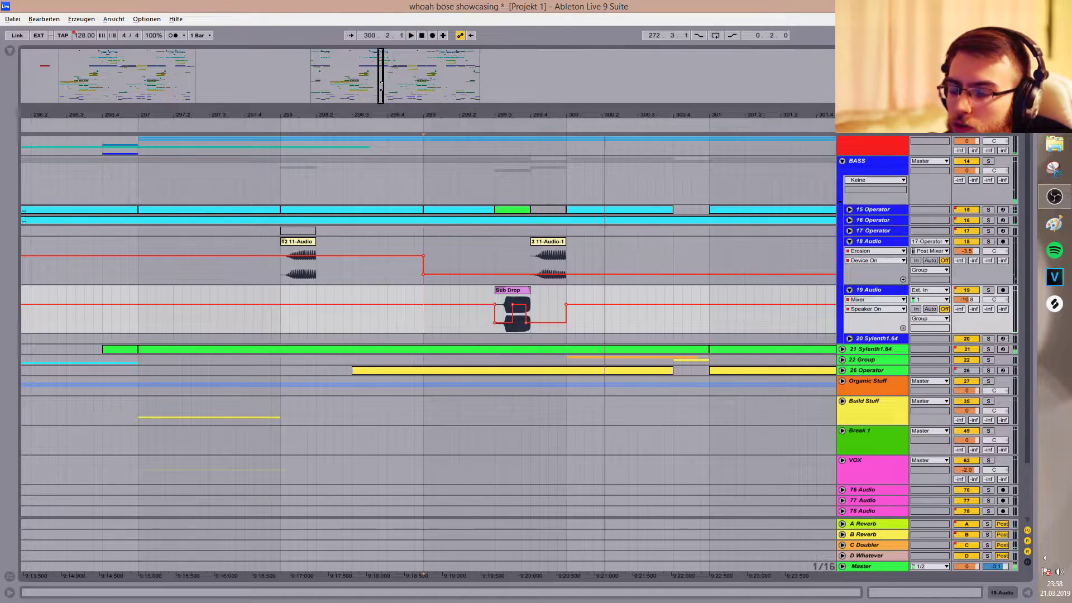
Set the arrangement's fixed grid to 2 Bars and bring the 15 Operator clips from bar 281 into view.
key("minus")
key("minus")
key("minus")
key("minus")
key("minus")
right_click(334, 319)
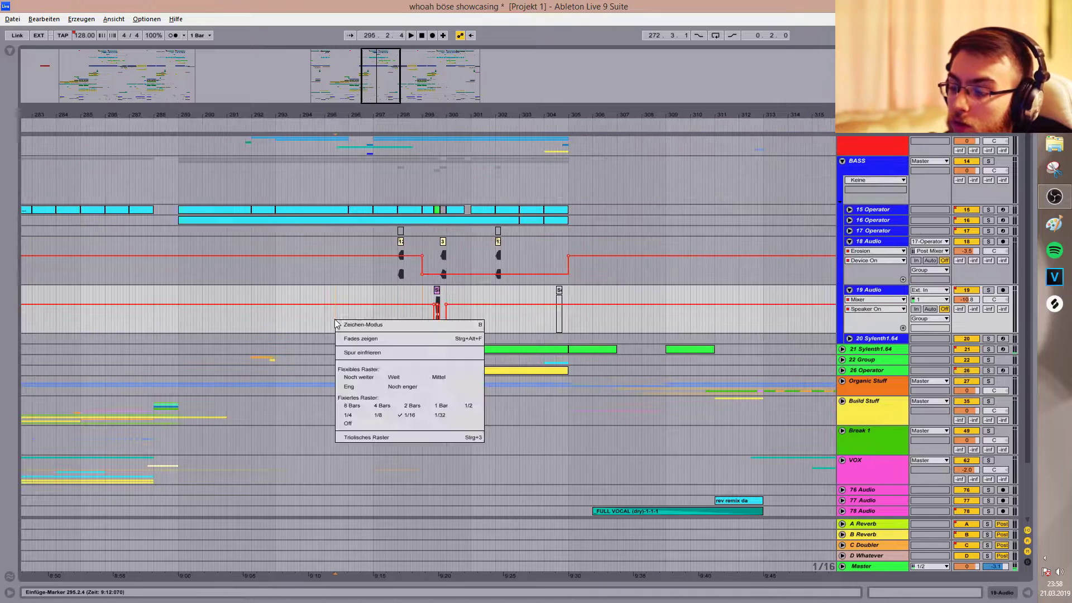
left_click(411, 406)
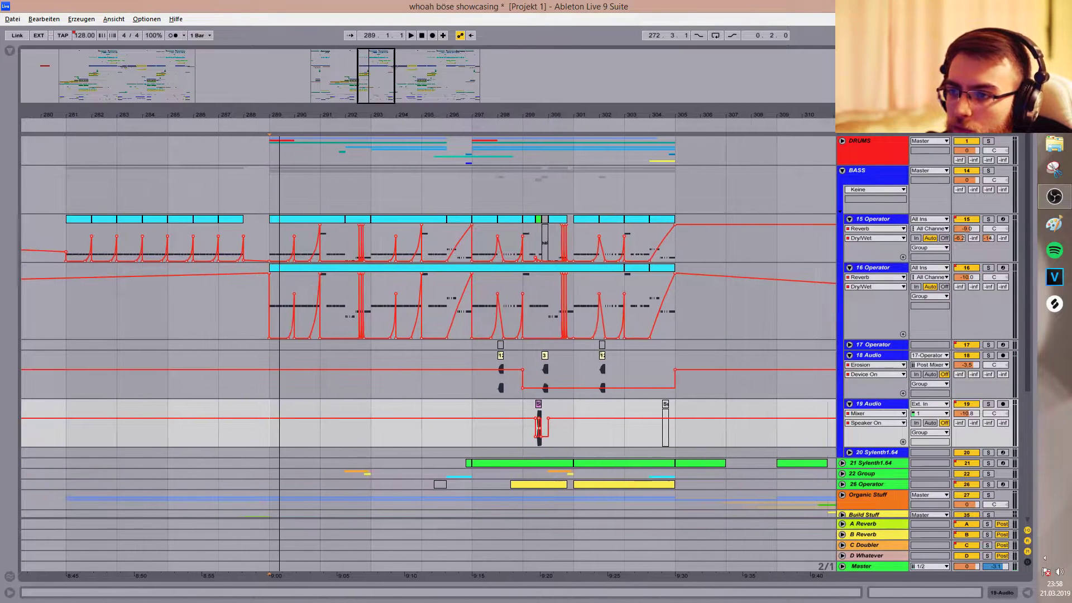
left_click_drag(280, 115, 345, 123)
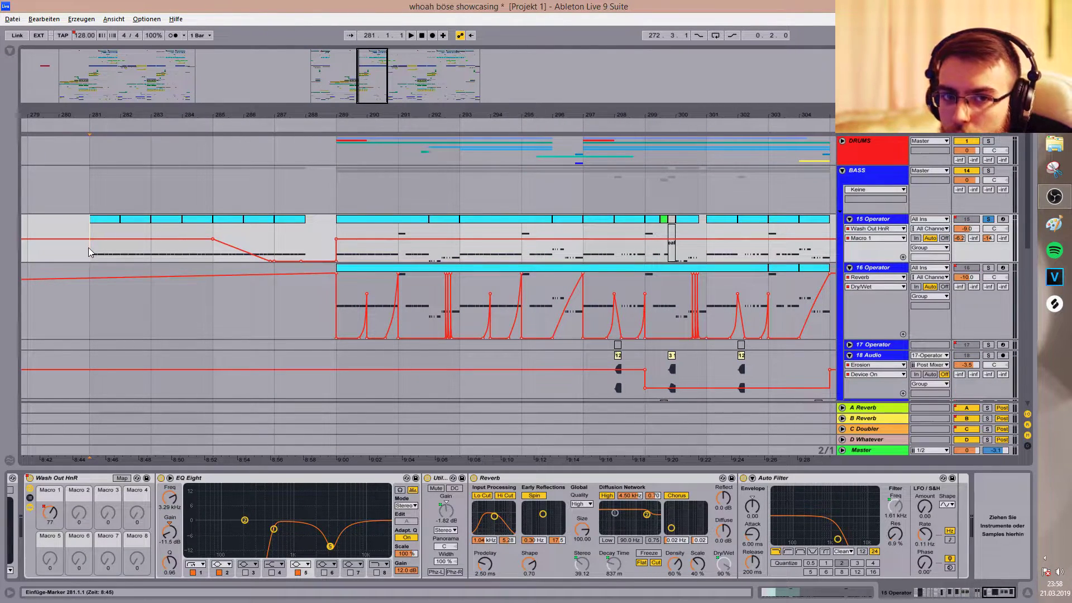
Play the soloed 15 Operator from 281.1.1 while adjusting Macro 1 of Wash Out HnR, and re-enable the overridden automation.
key("space")
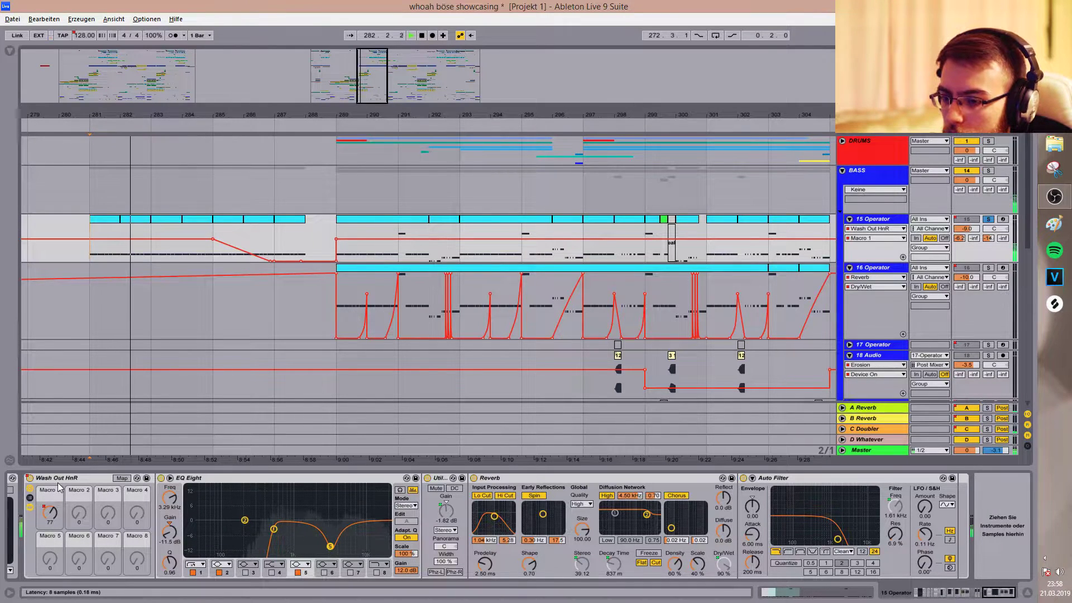
left_click(49, 515)
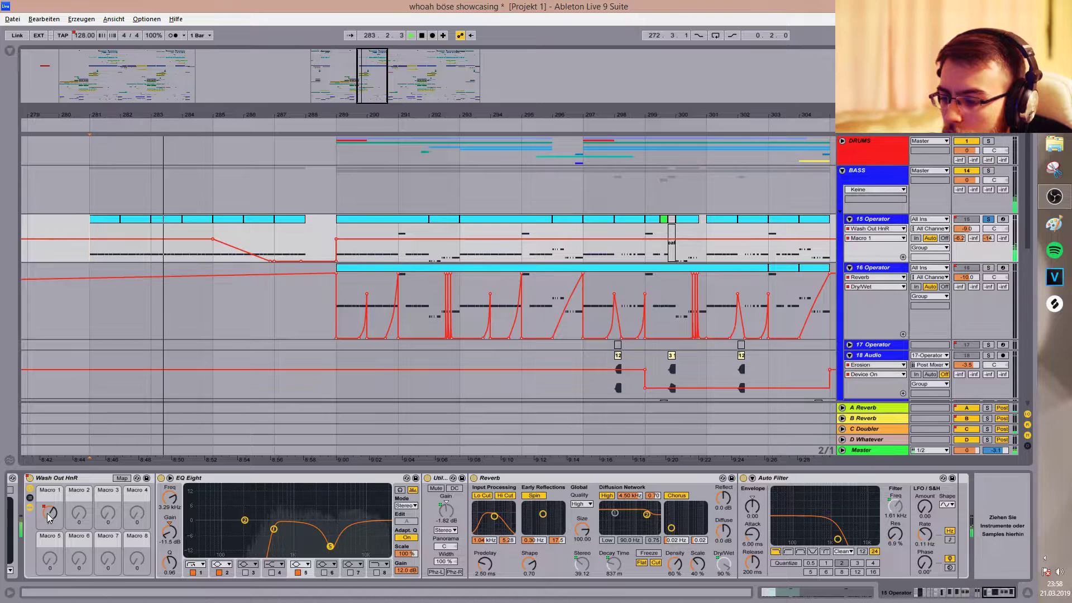
mouse_move(50, 512)
left_mouse_down()
mouse_move(50, 490)
mouse_move(50, 512)
left_mouse_up()
key("space")
left_click(473, 37)
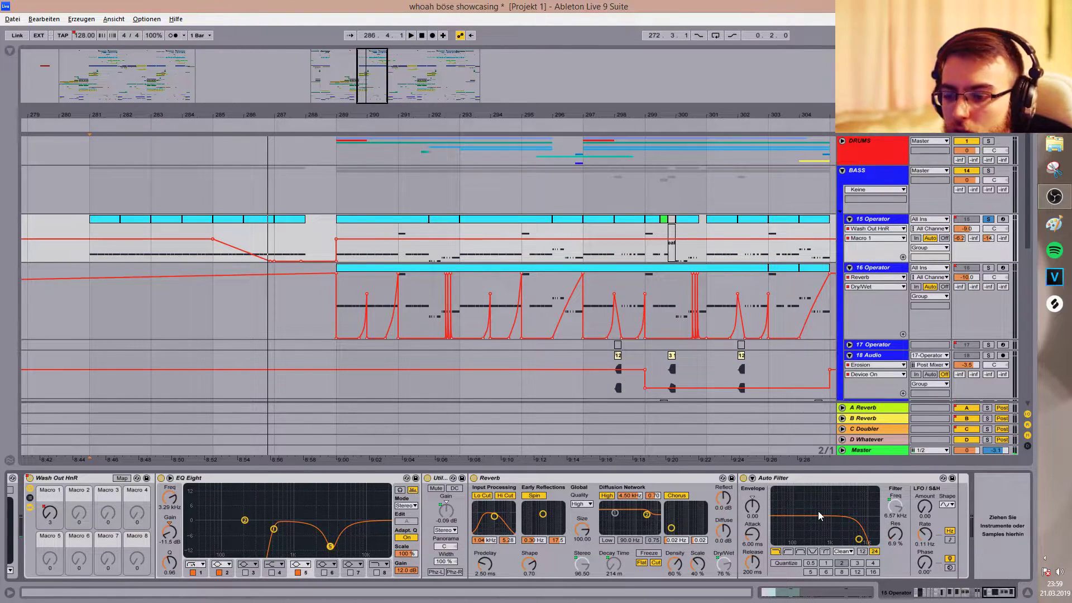
Show the start of the 15 Operator device chain and play the track from 289.1.1.
left_click(587, 467)
left_click(333, 230)
key("ctrl+alt+l")
left_click(938, 596)
key("space")
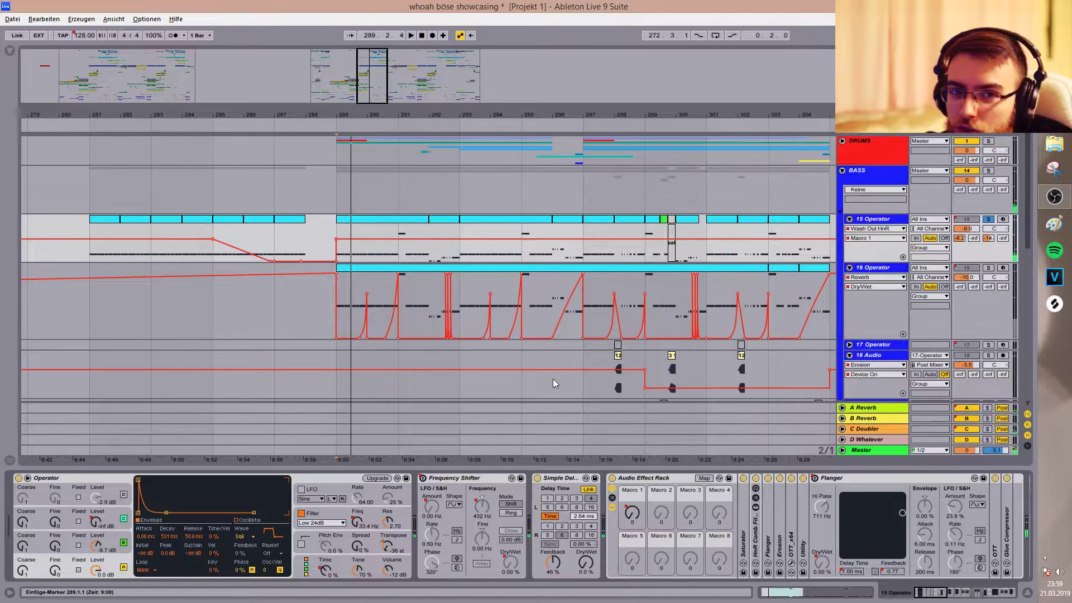
Unfold the EQ Eight with the low cut on 15 Operator, play from 289.1.1 with it switched off, and switch it back on.
left_click_drag(928, 595, 971, 595)
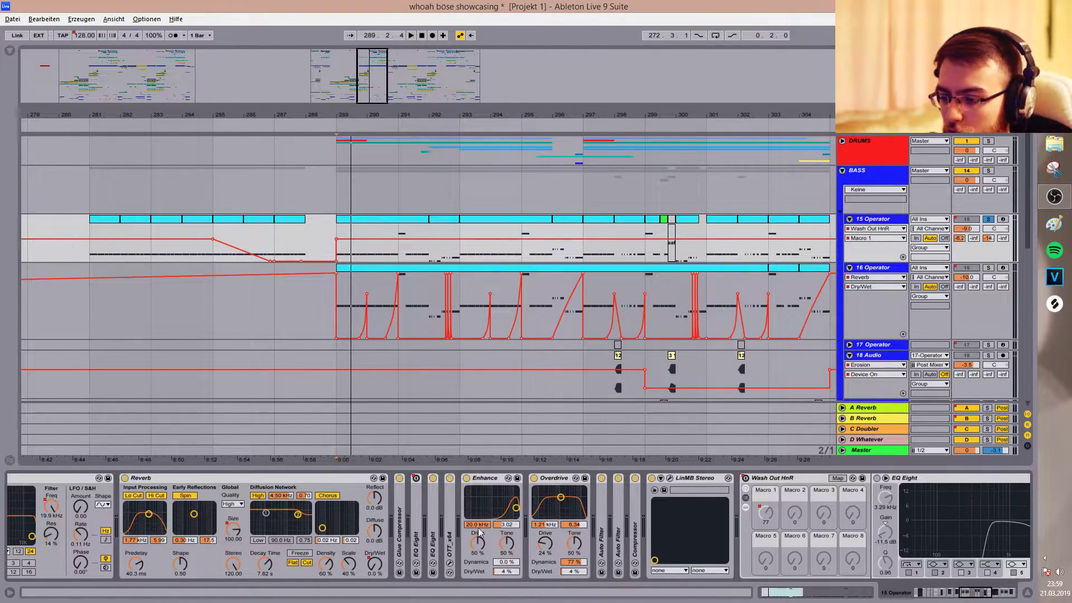
double_click(417, 498)
double_click(439, 477)
double_click(434, 479)
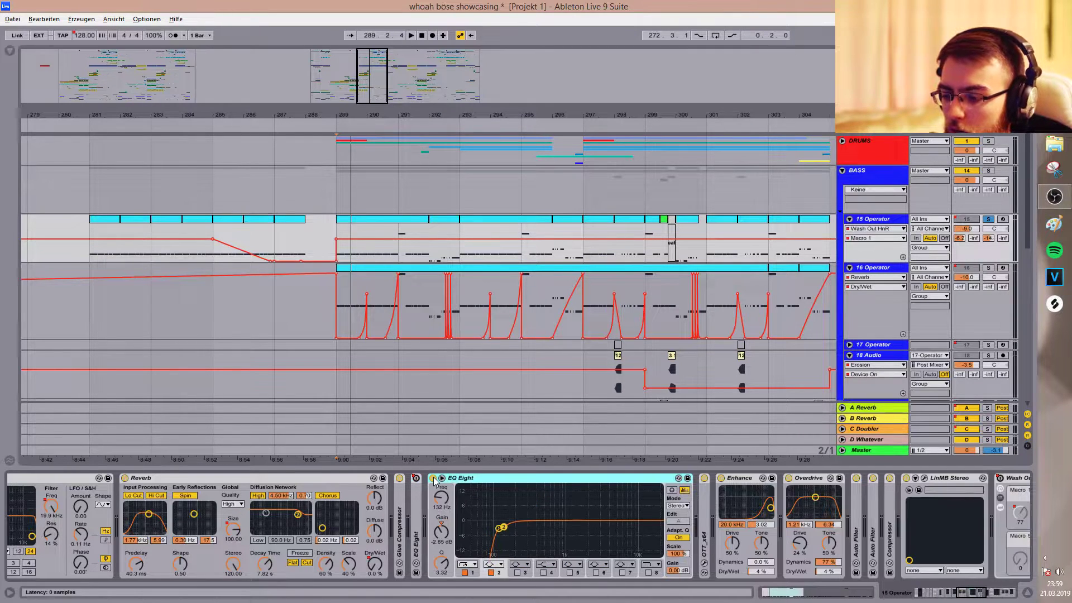
left_click(433, 478)
key("space")
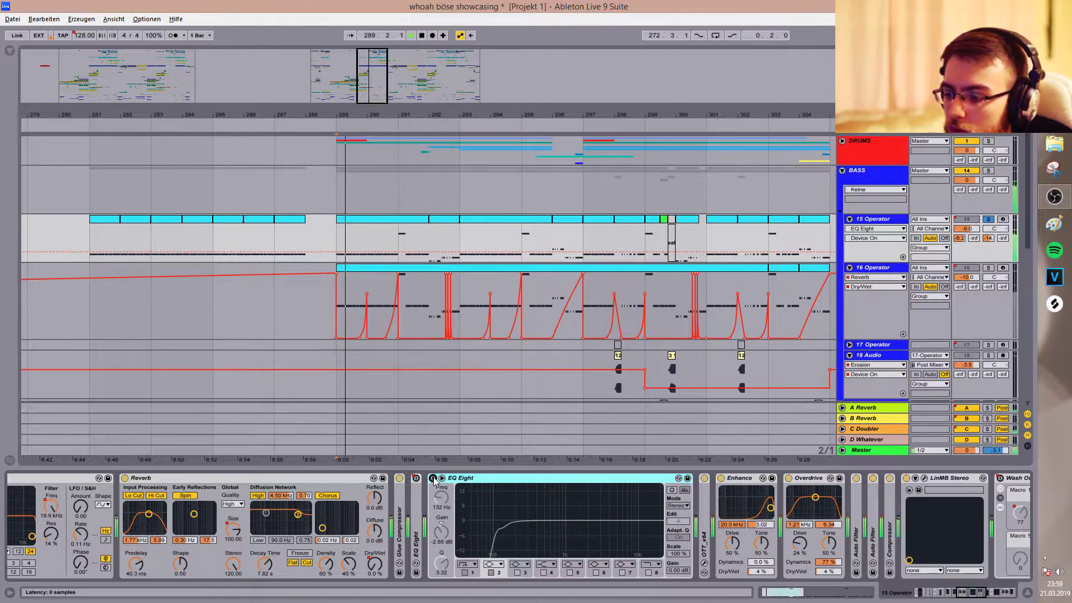
key("space")
left_click(434, 479)
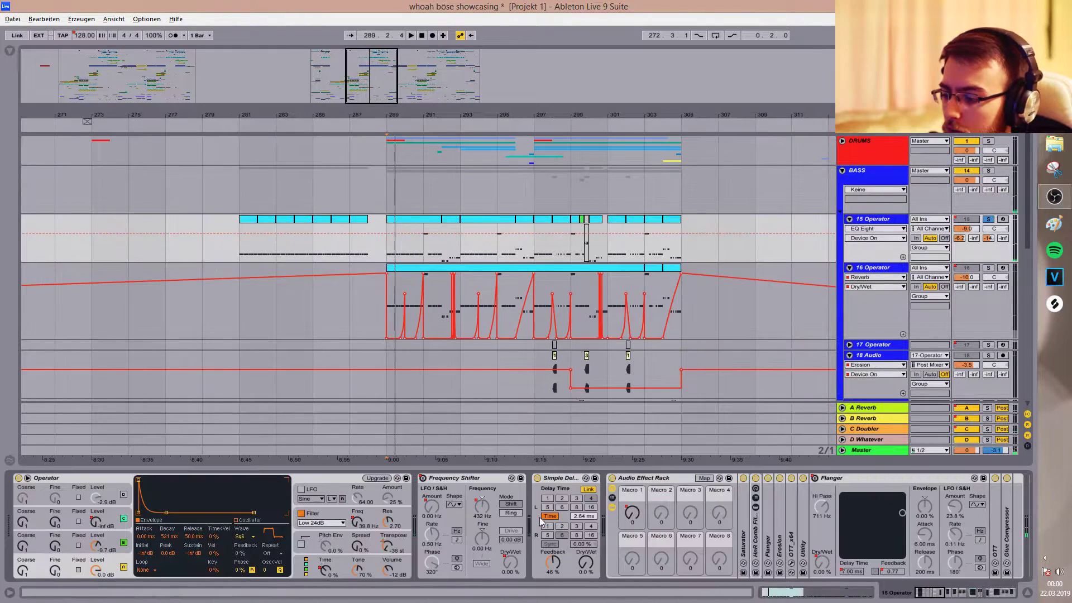
Fold all effect devices after Operator on 15 Operator, from Frequency Shifter through Wash Out HnR.
double_click(452, 480)
double_click(467, 480)
double_click(497, 480)
double_click(553, 480)
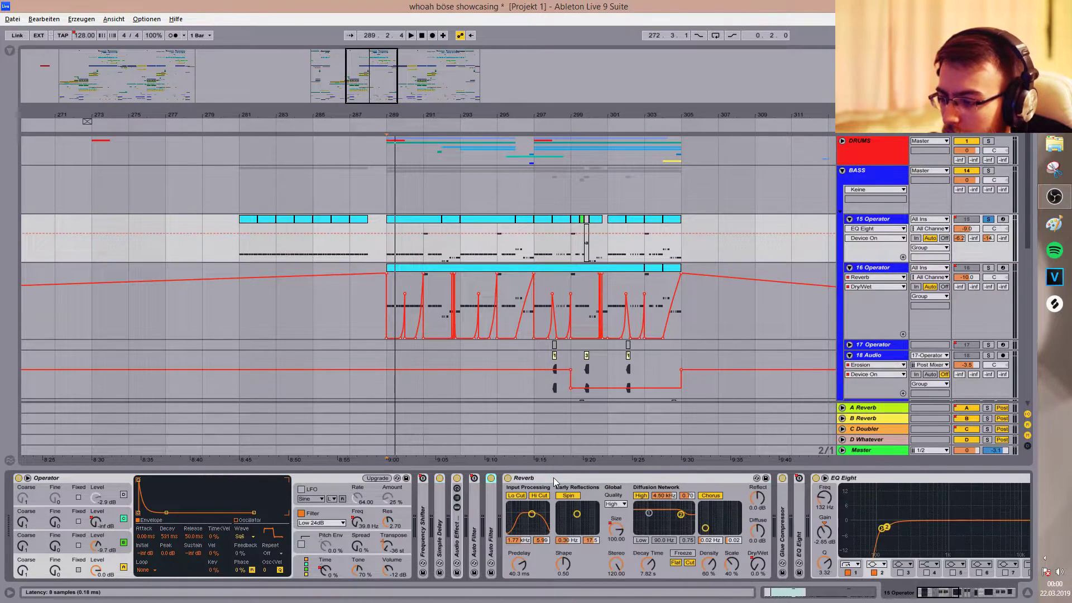
double_click(555, 480)
double_click(578, 481)
double_click(614, 481)
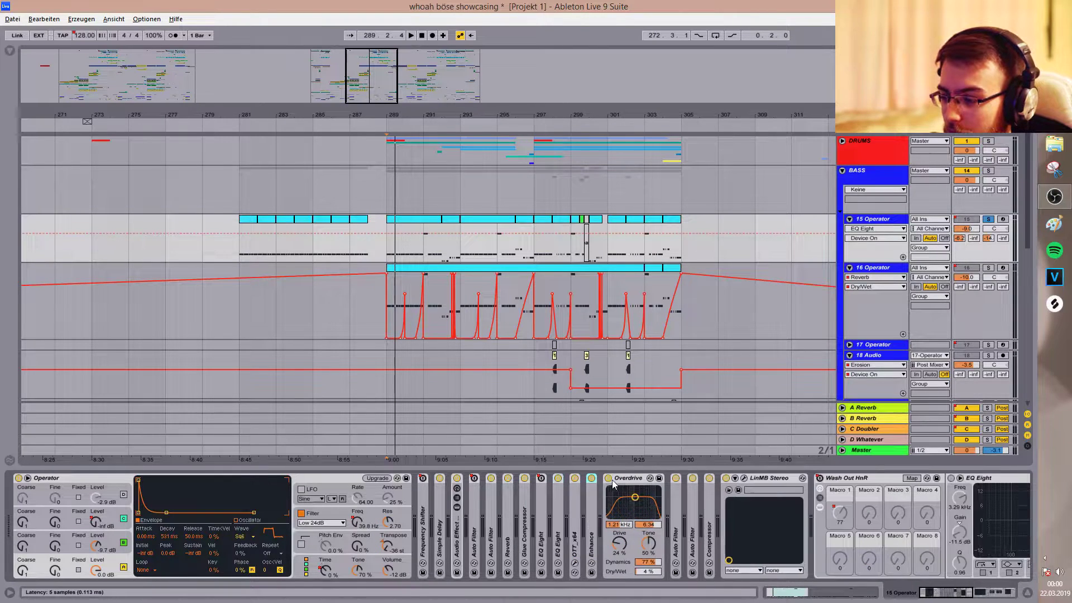
double_click(626, 482)
double_click(708, 480)
double_click(708, 479)
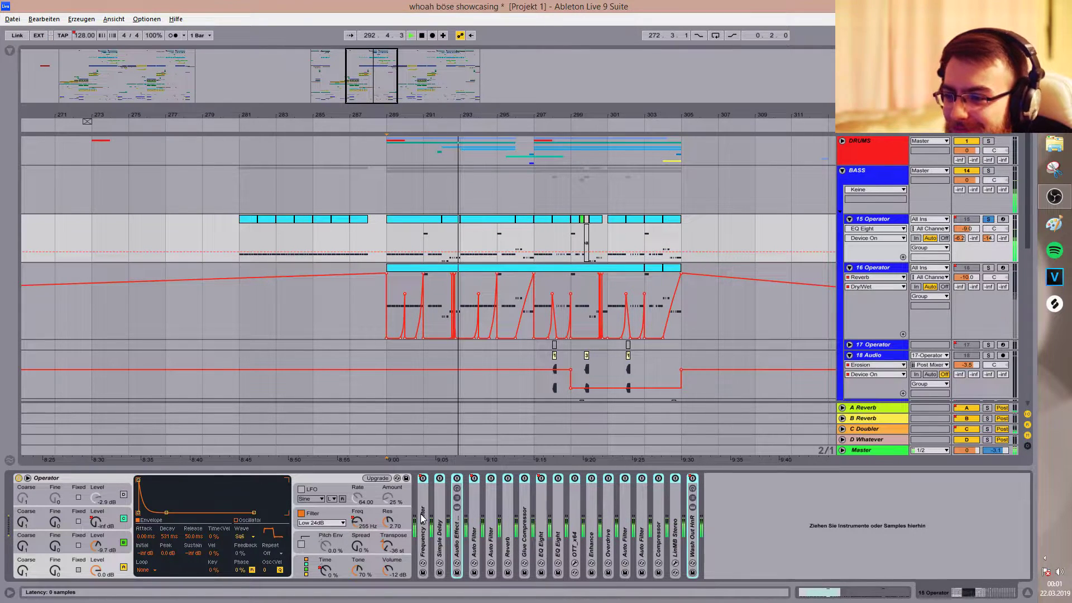
Play 15 Operator from 289.1.1 with its effects switched on, and display Operator's oscillator A settings.
key("space")
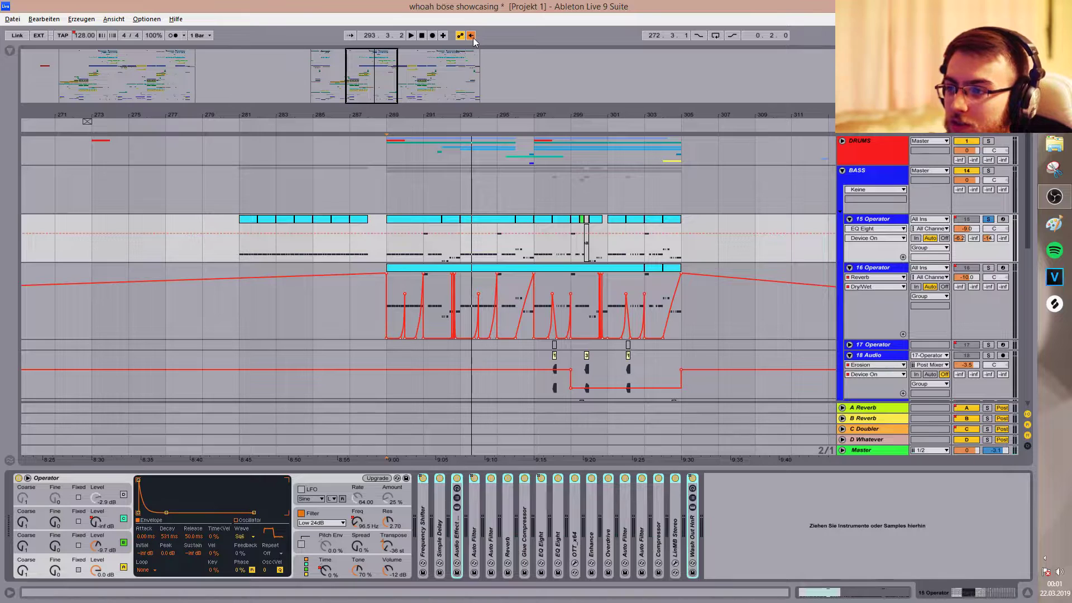
key("space")
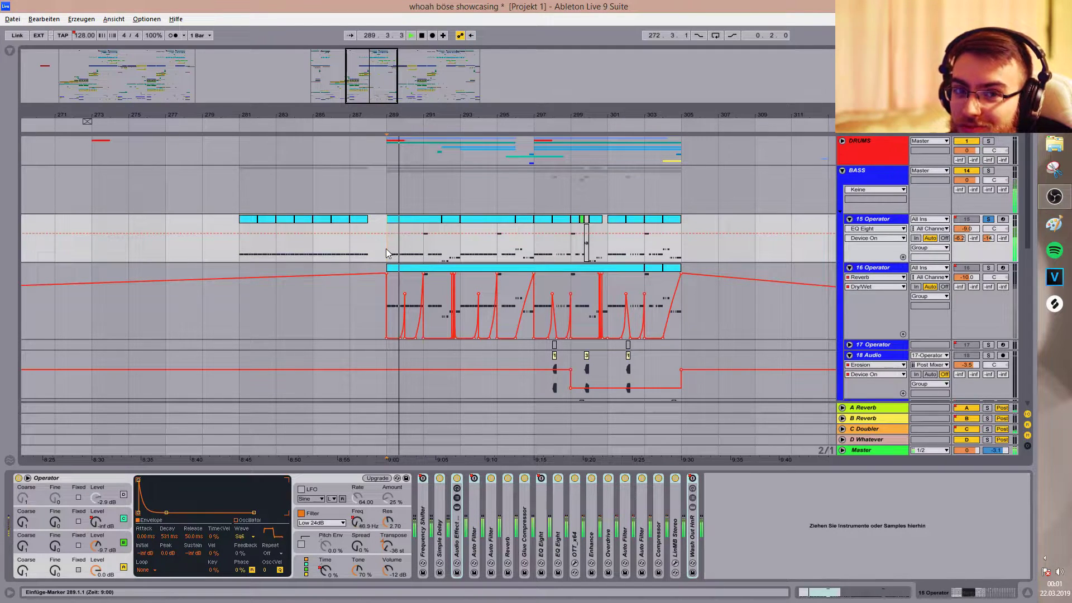
left_click(124, 566)
key("space")
left_click(124, 566)
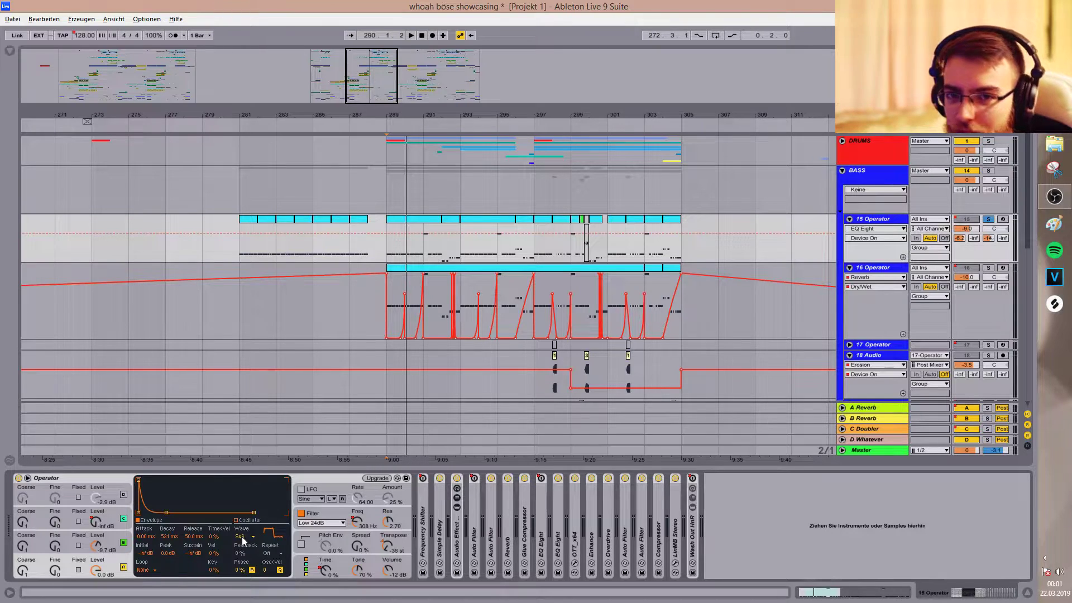
Compare the envelope and waveform settings of Operator's oscillators B and A.
left_click(118, 515)
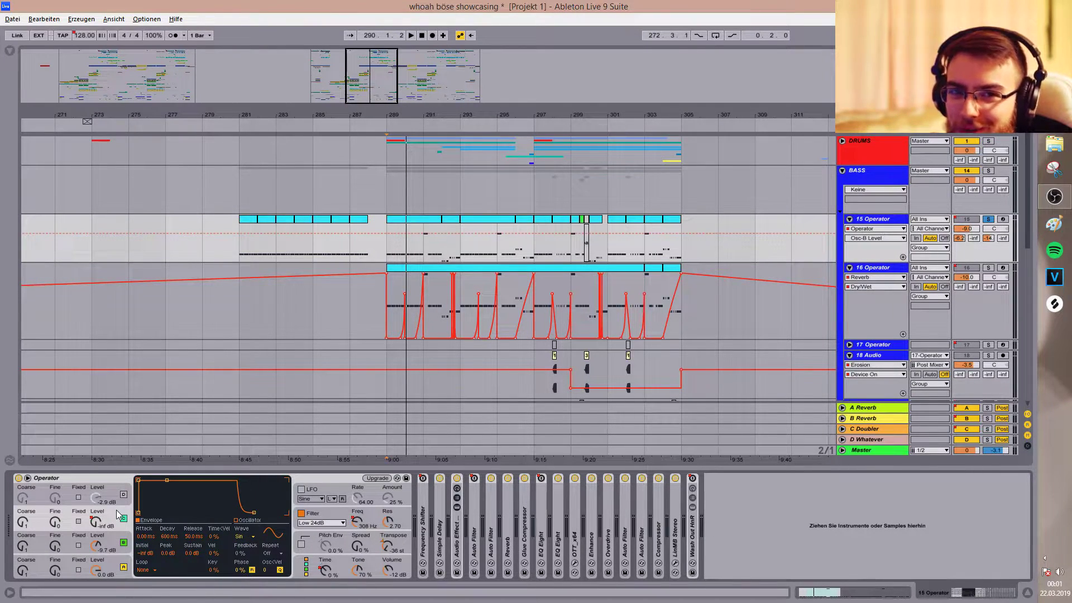
left_click(123, 565)
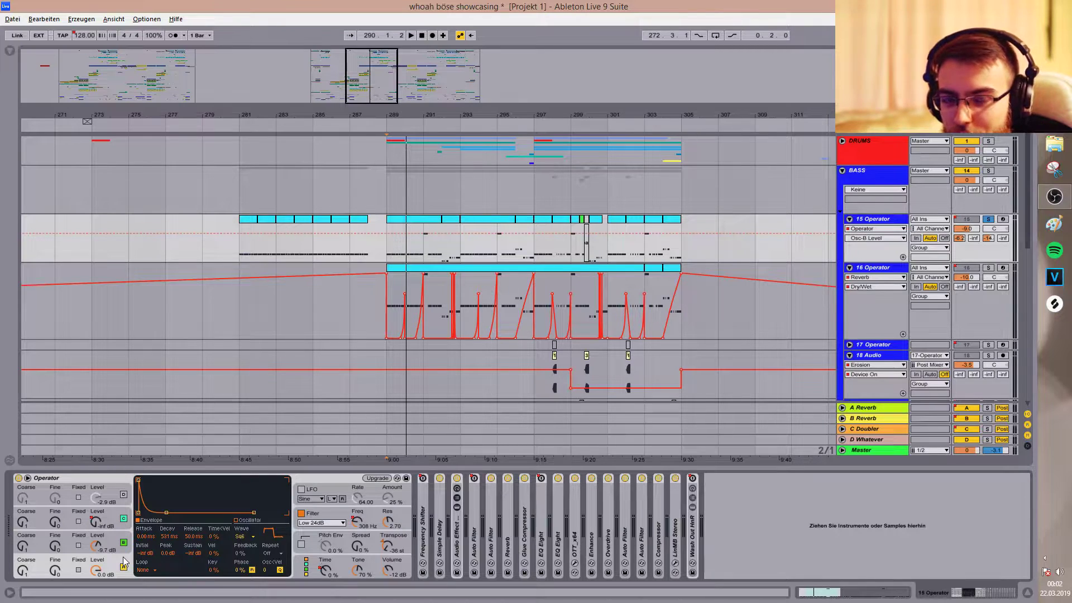
left_click(116, 511)
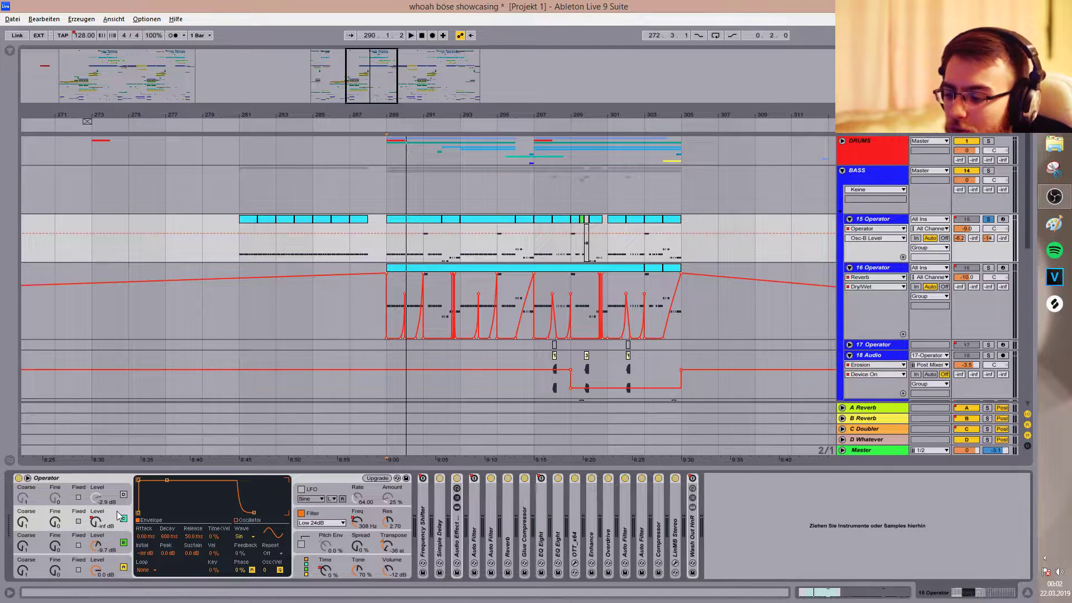
Re-enable the overridden automation and examine Operator's Filter Freq automation on 15 Operator around bar 289.
key("space")
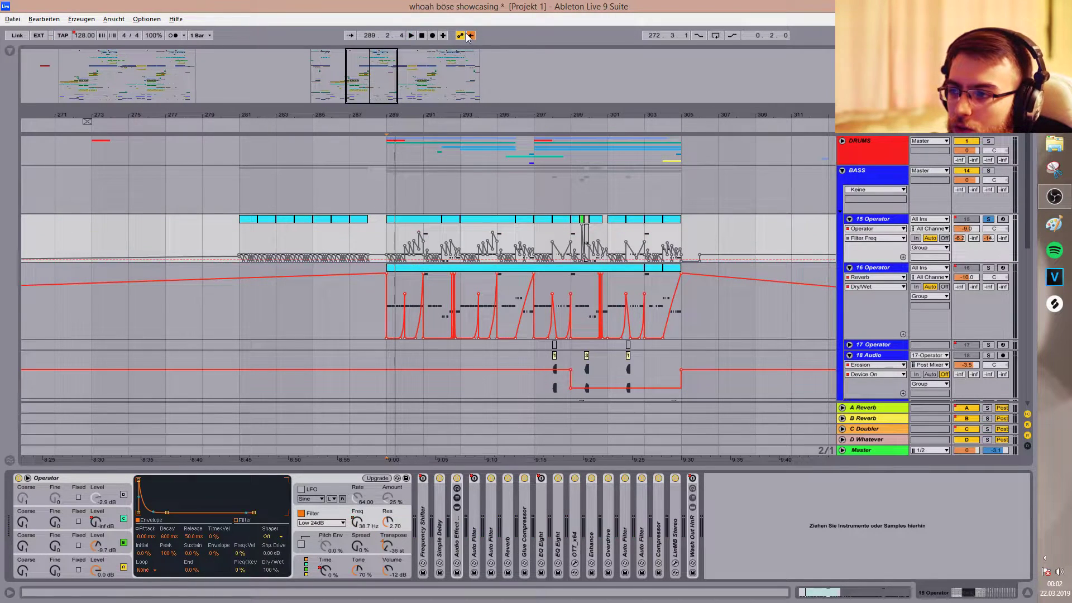
left_click(468, 36)
key("plus")
key("plus")
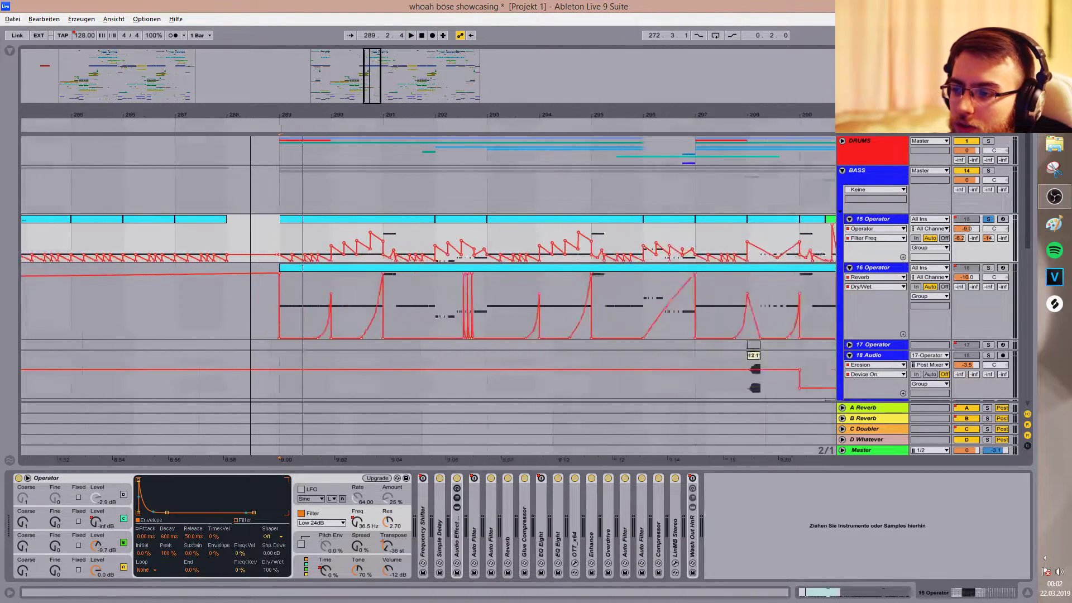
key("space")
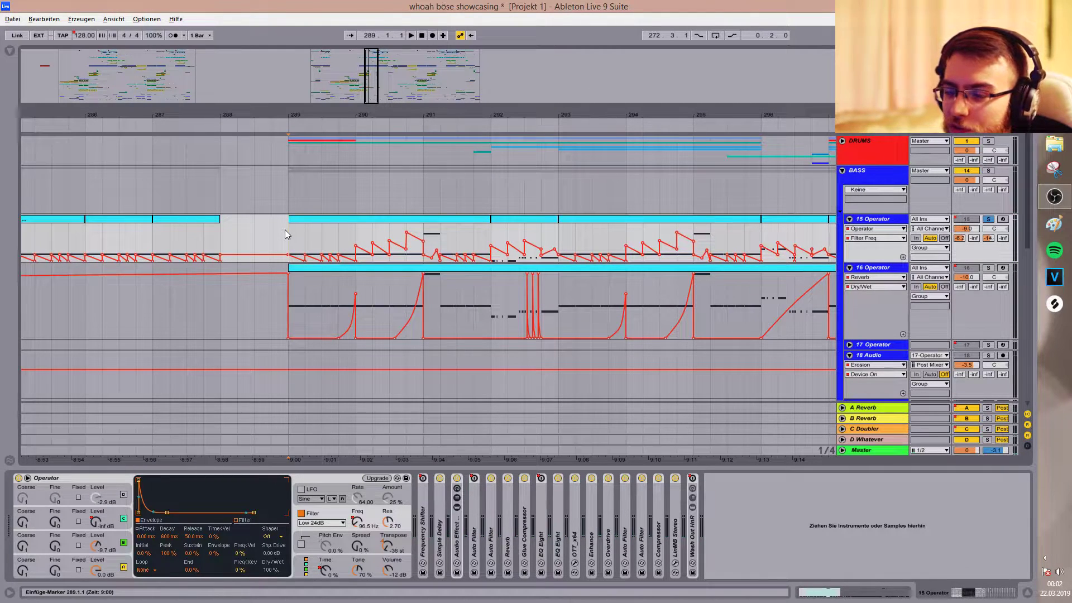
Set the arrangement grid to 1/8, play 15 Operator from 290.1.1 and follow its Filter Freq automation up to bar 305.
key("ctrl+1")
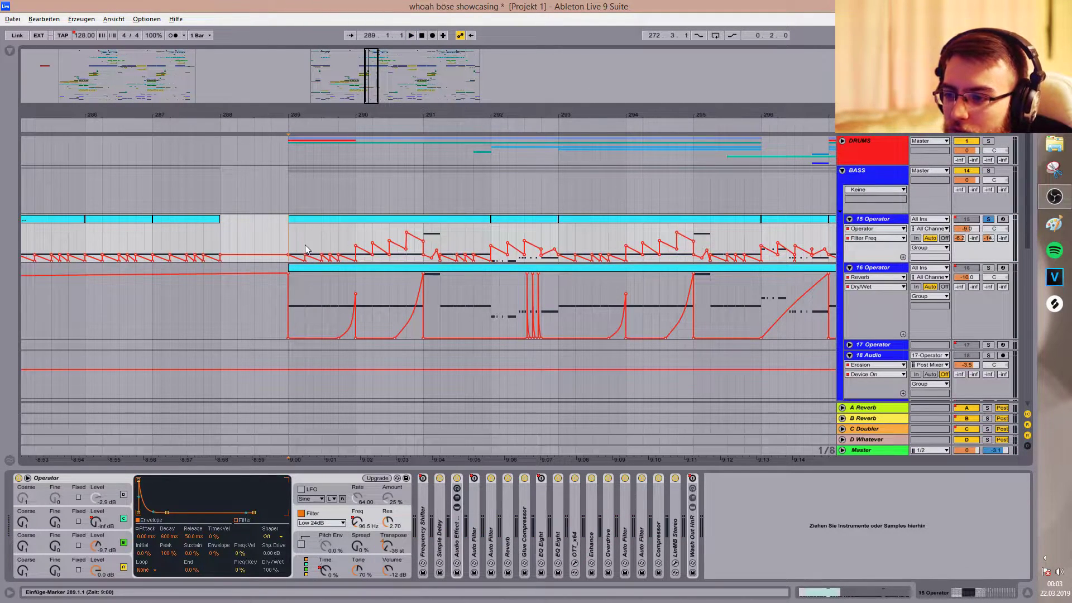
left_click(286, 239)
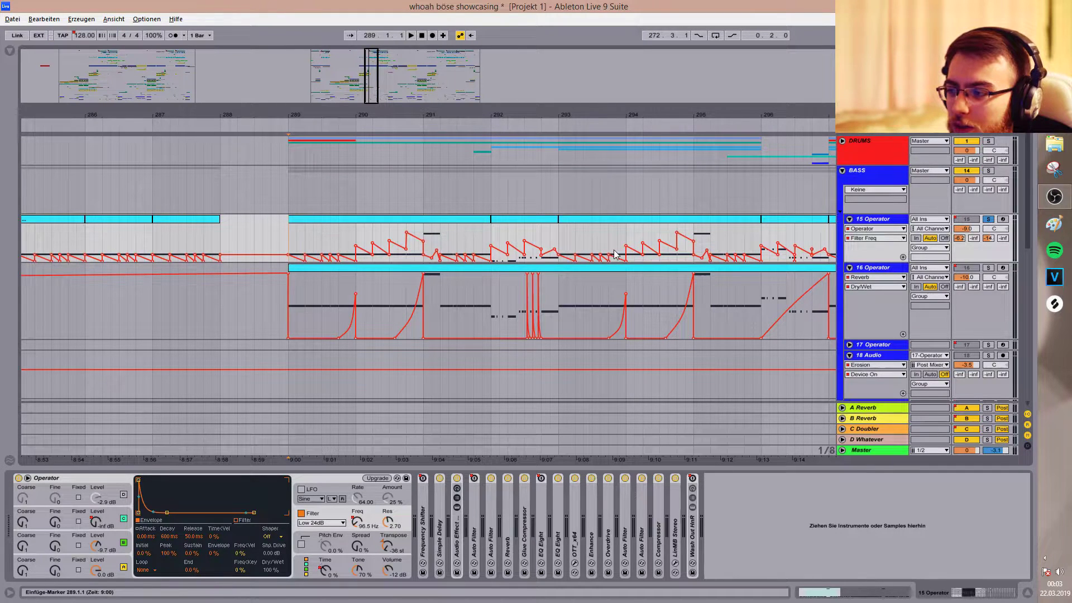
left_click(491, 247)
left_click(356, 238)
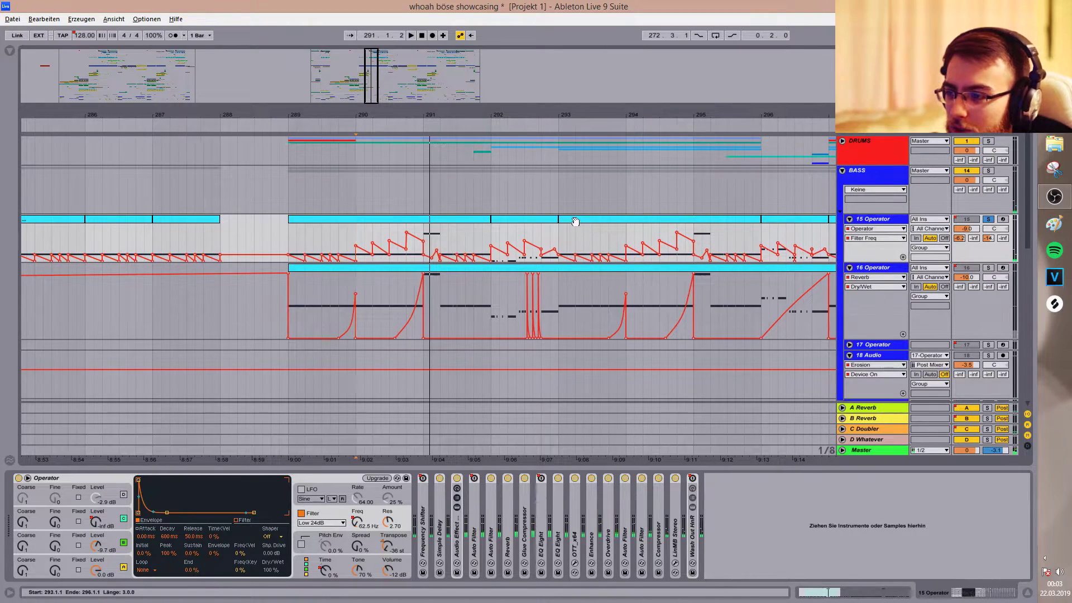
left_click_drag(574, 222, 284, 213)
left_click_drag(479, 210, 323, 218)
left_click_drag(384, 96, 384, 73)
key("minus")
key("minus")
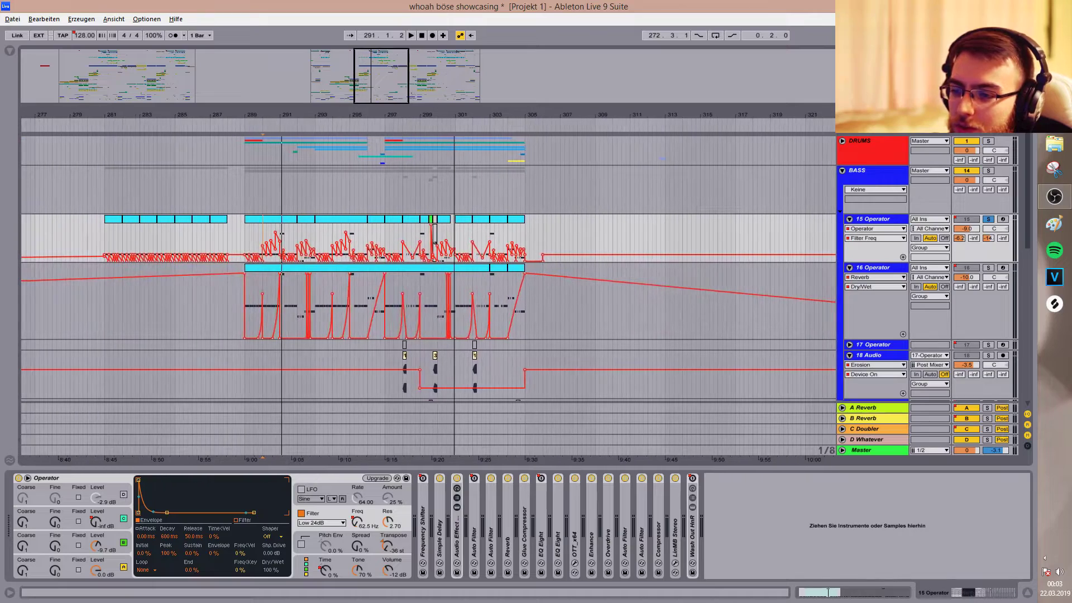
Select bars 289.1.1 to 293.1.1 on 15 Operator, duplicate the section twice and undo both duplications.
left_click(246, 231)
left_click_drag(369, 74, 367, 102)
left_click_drag(228, 243, 444, 235)
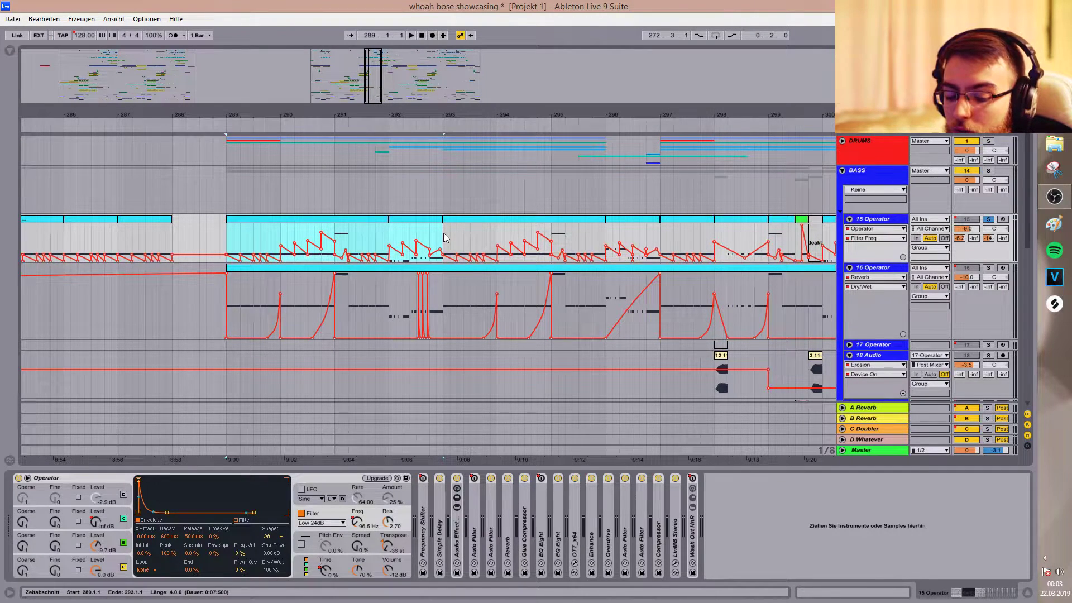
key("ctrl+d")
key("ctrl+d")
key("ctrl+z")
key("ctrl+z")
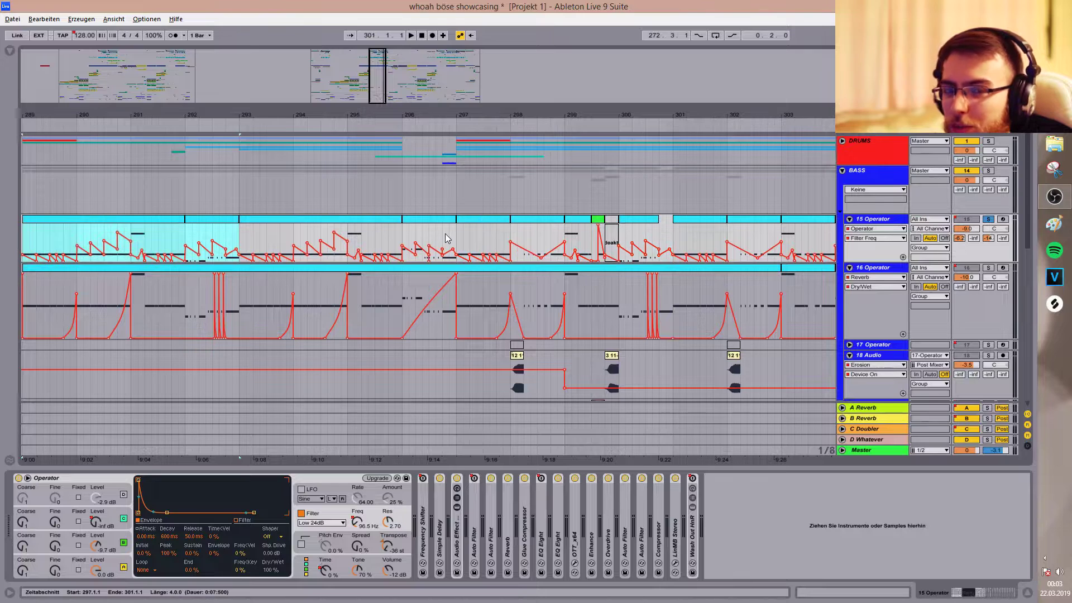
left_click_drag(376, 80, 380, 82)
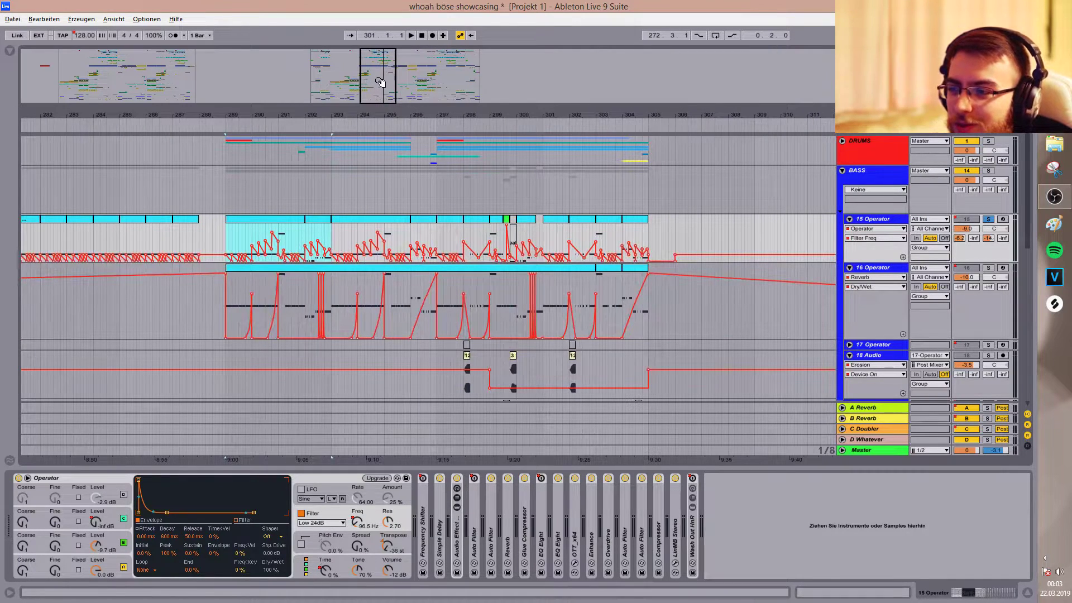
Set the arrangement grid to 1/4 and move the playback position to 295.1.1 on 15 Operator.
right_click(344, 226)
left_click(450, 313)
left_click(394, 237)
right_click(394, 239)
left_click(398, 234)
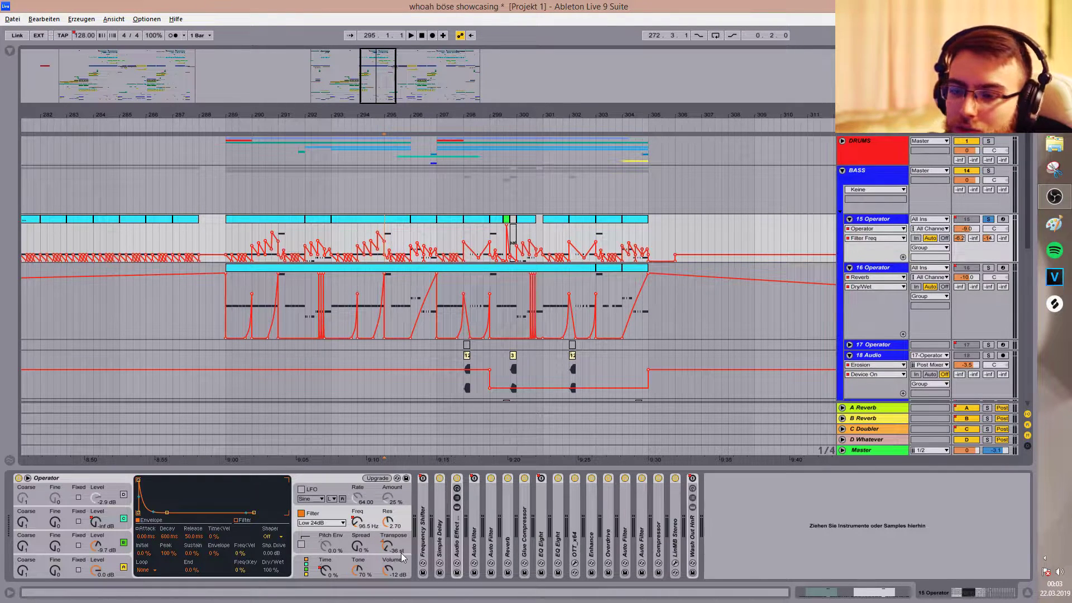
Show the Audio Effect Rack's Macro 1 automation on 15 Operator and place the insert marker at 290.1.1.
right_click(476, 513)
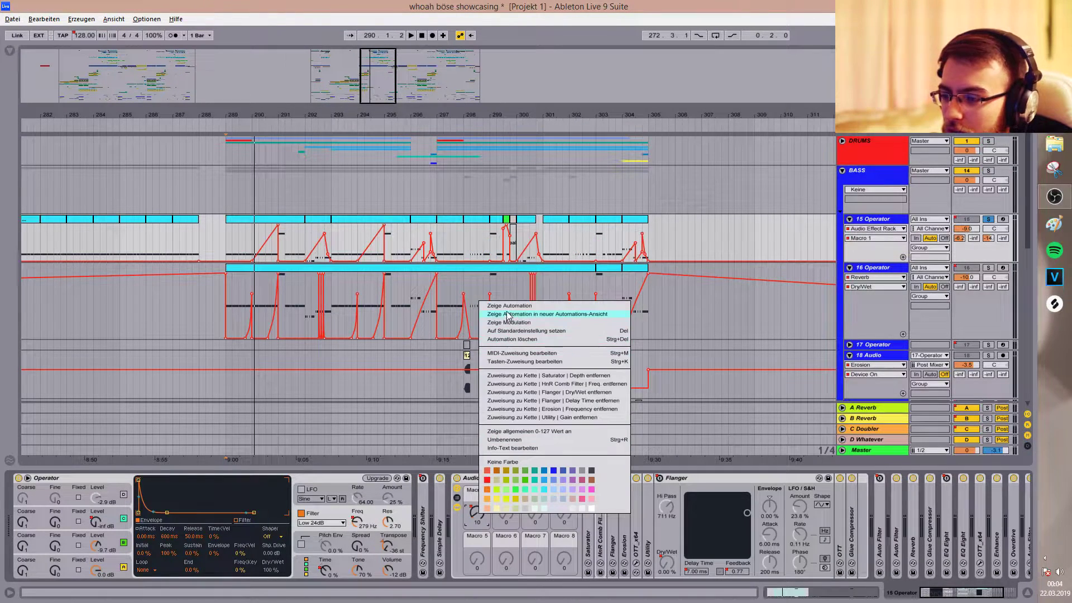
left_click(501, 308)
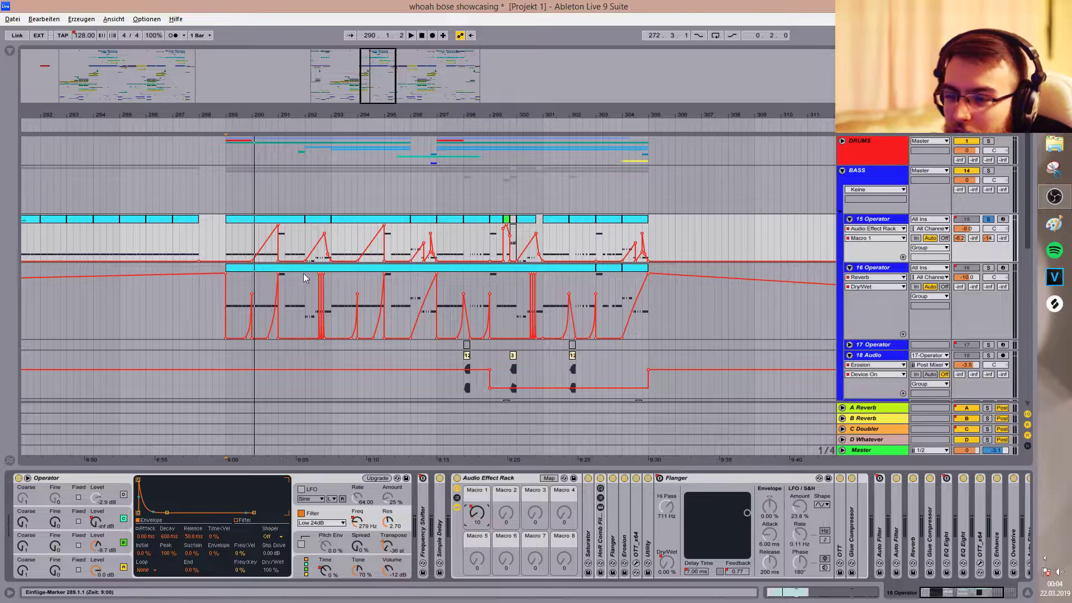
left_click_drag(363, 72, 295, 221)
left_click(284, 243)
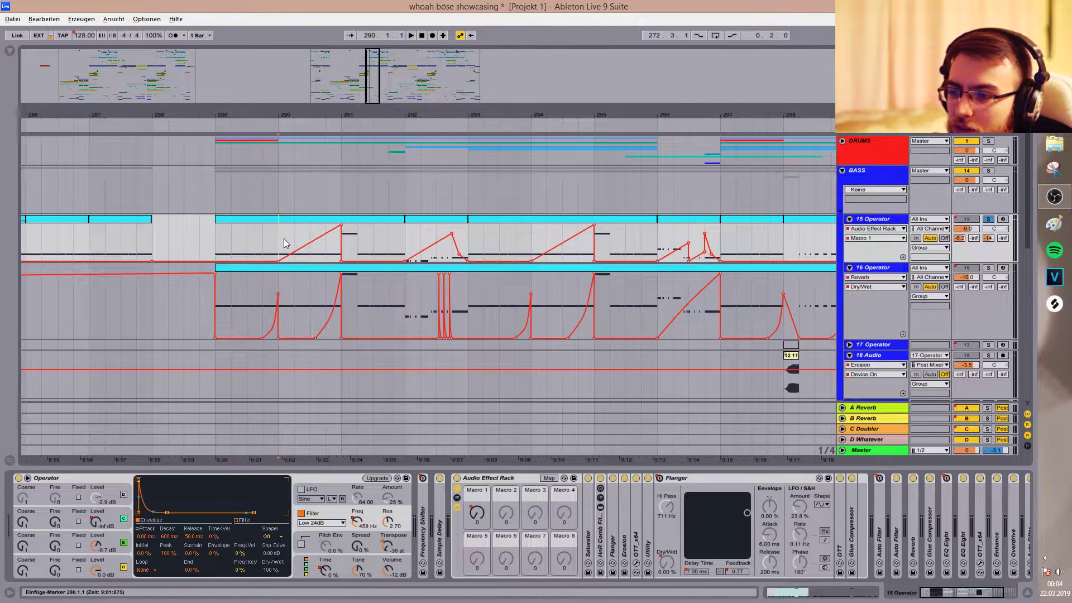
Play 15 Operator around bars 289 and 290 while turning Macro 1 by hand against its automation.
key("space")
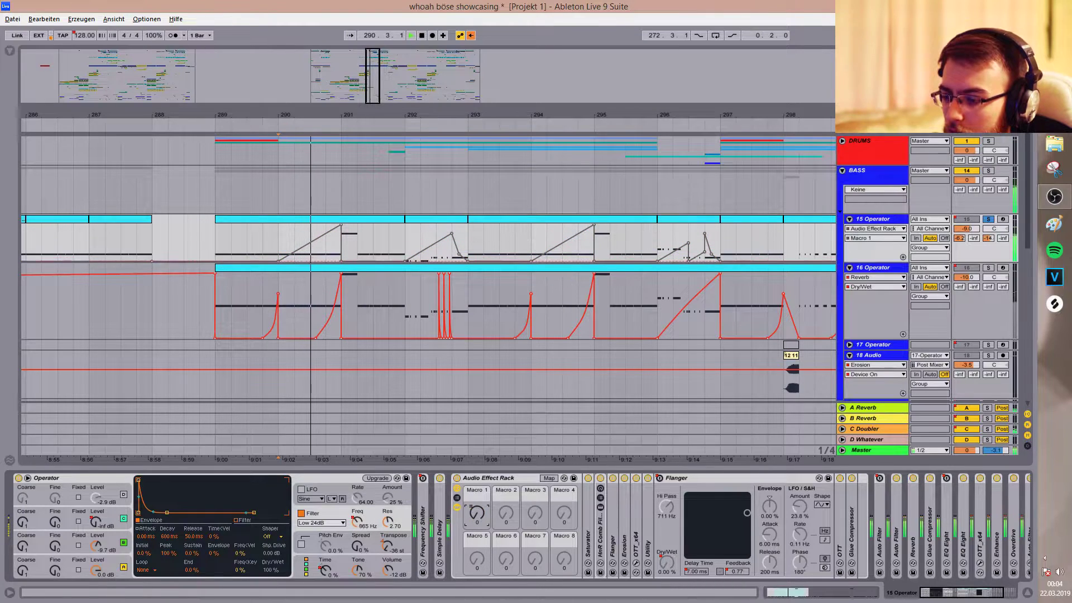
key("space")
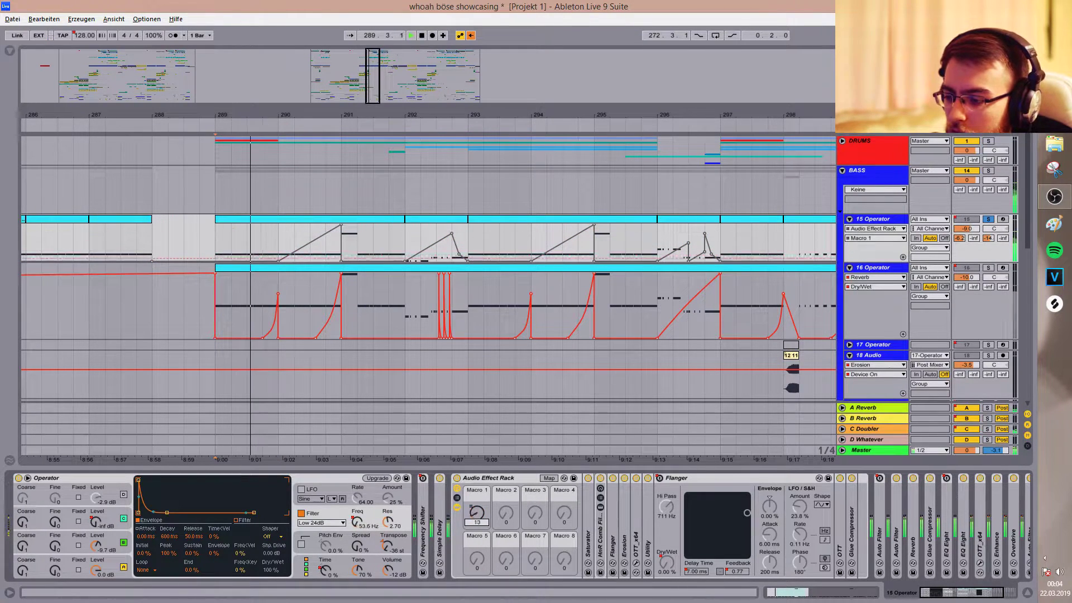
left_click_drag(476, 512, 449, 82)
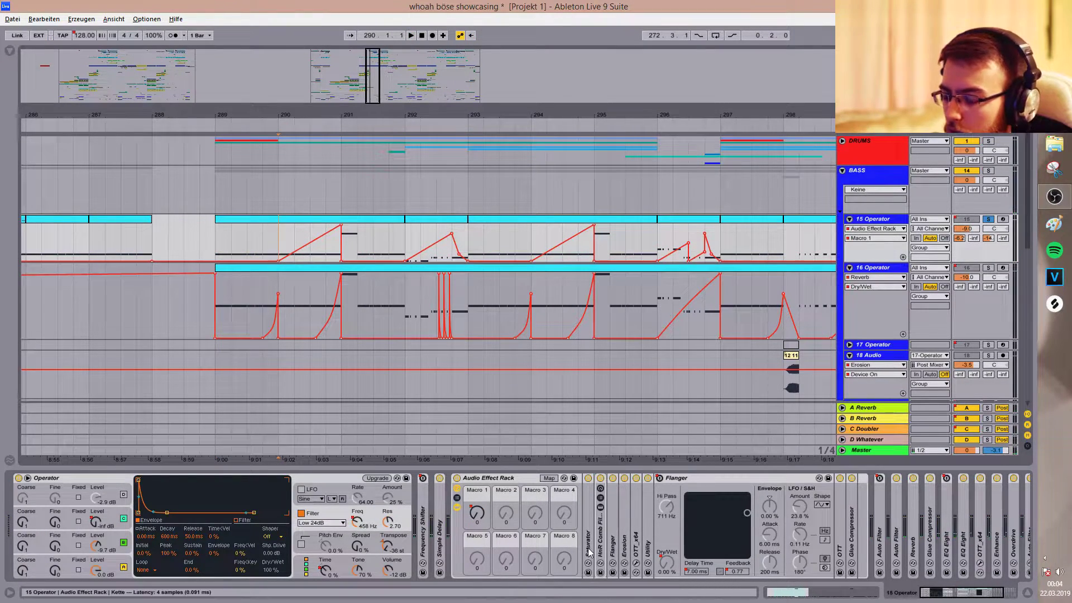
Unfold the Saturator and the rack's Flanger, and examine which of the rack's device parameters are mapped to Macro 1.
double_click(588, 547)
left_click(927, 595)
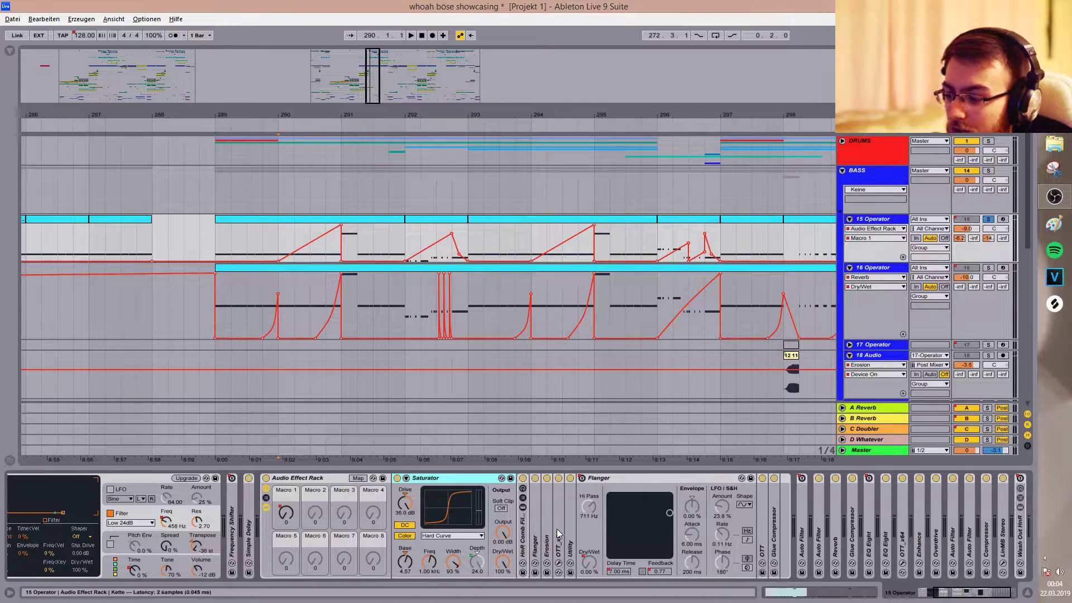
double_click(523, 539)
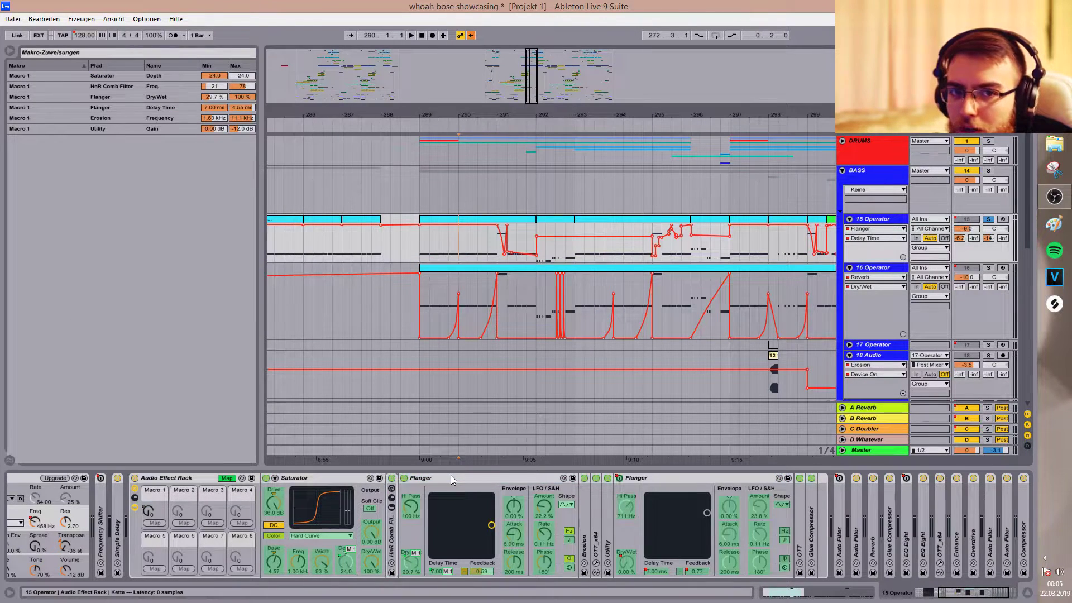
left_click(451, 478)
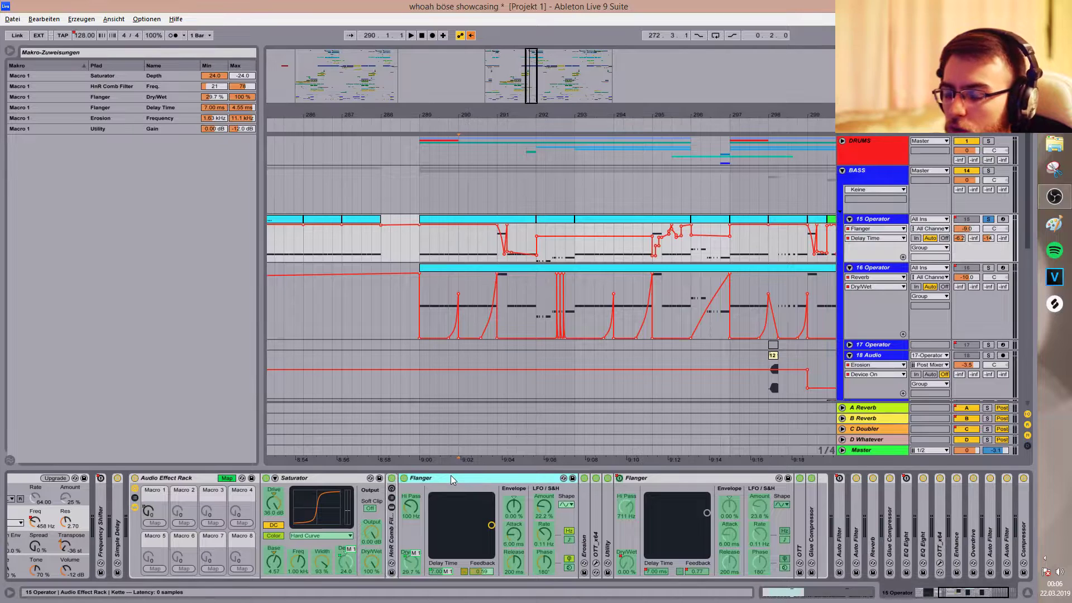
left_click(148, 512)
left_click(653, 479)
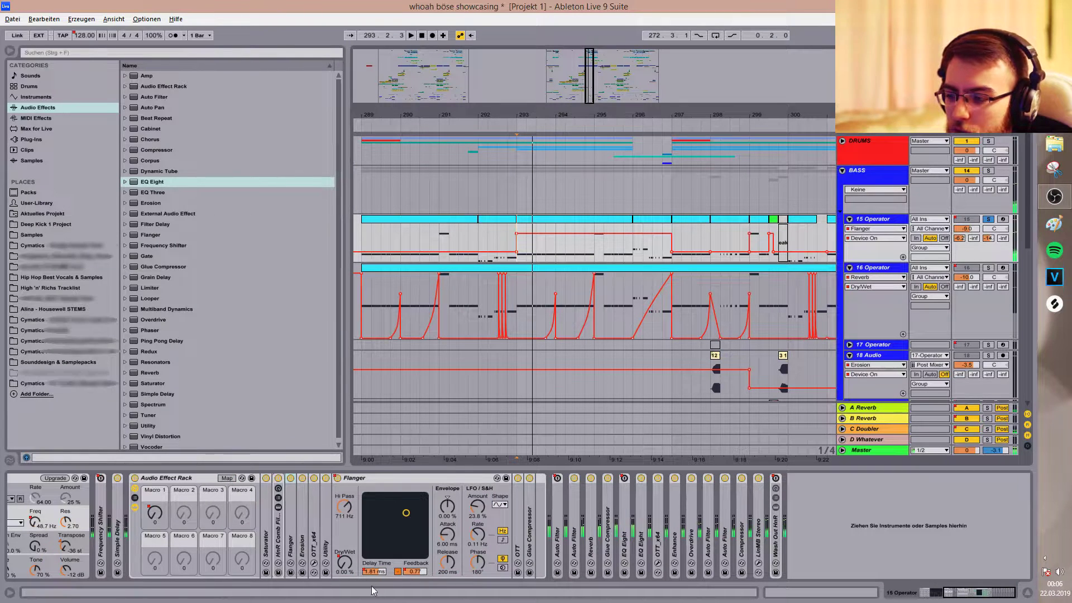
Show the Dry/Wet and Delay Time automation of the Flanger after the rack, focusing on bar 295.
left_click(349, 566)
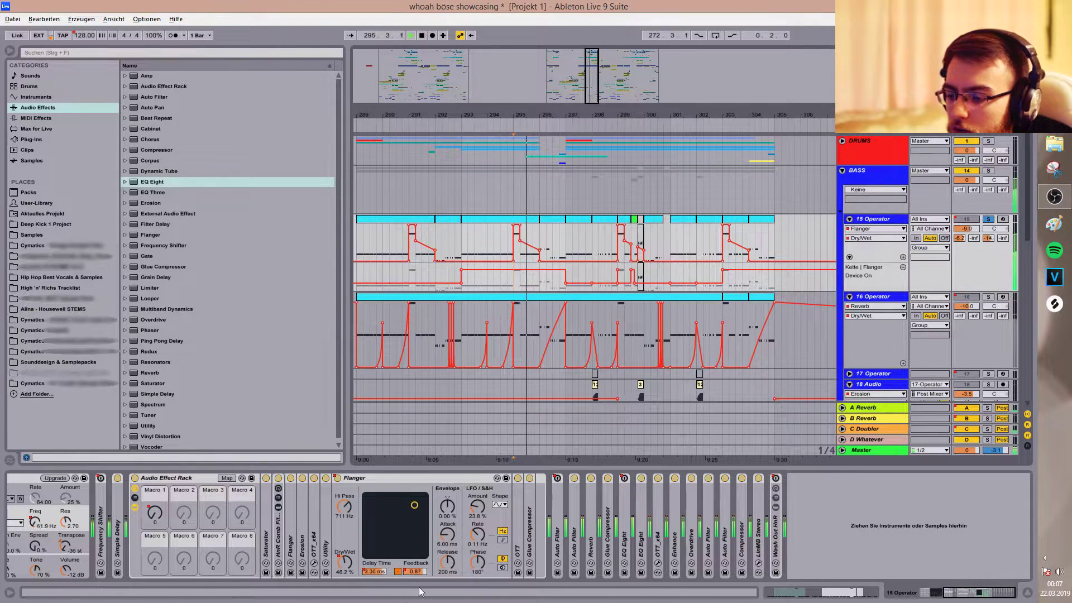
right_click(380, 568)
left_click(409, 430)
left_click_drag(595, 69, 590, 118)
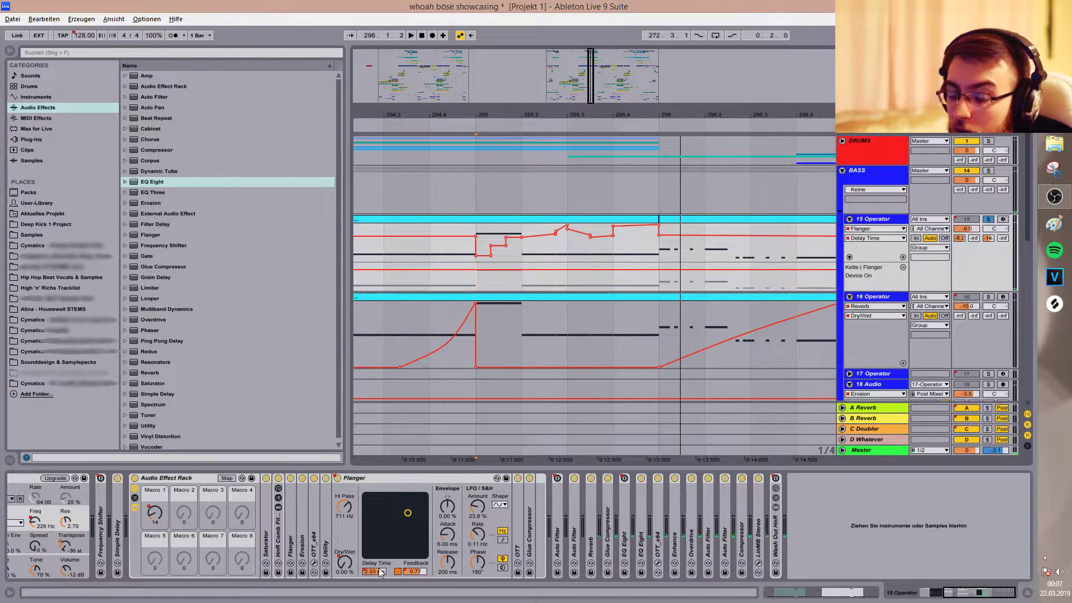
Set the arrangement grid to 1/16 and play 15 Operator from 295.1.1 to follow the Flanger's Delay Time automation.
left_click(522, 250)
right_click(523, 250)
left_click(593, 341)
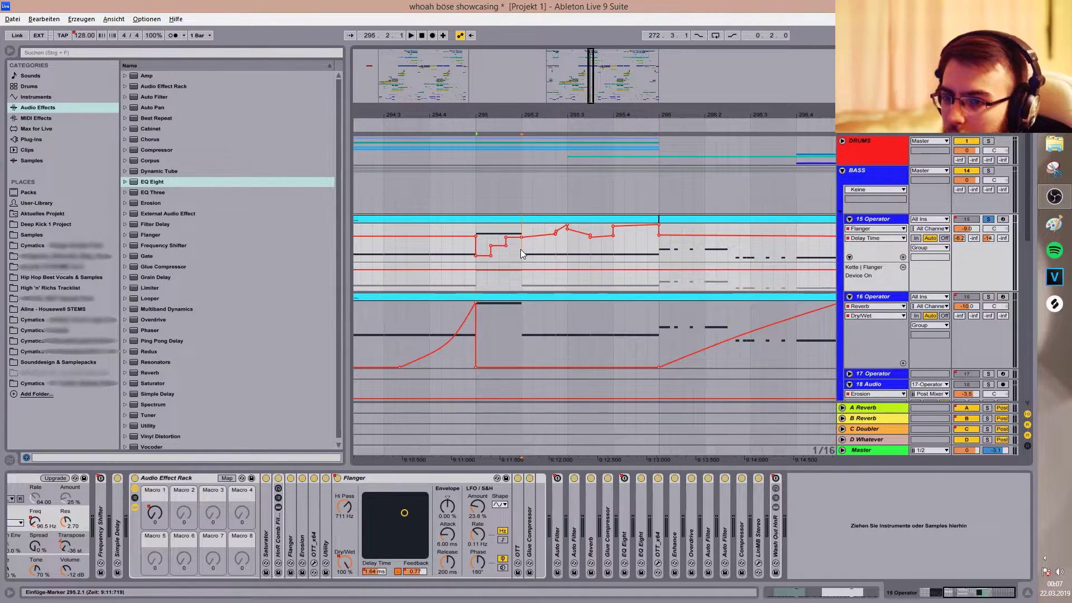
left_click(474, 226)
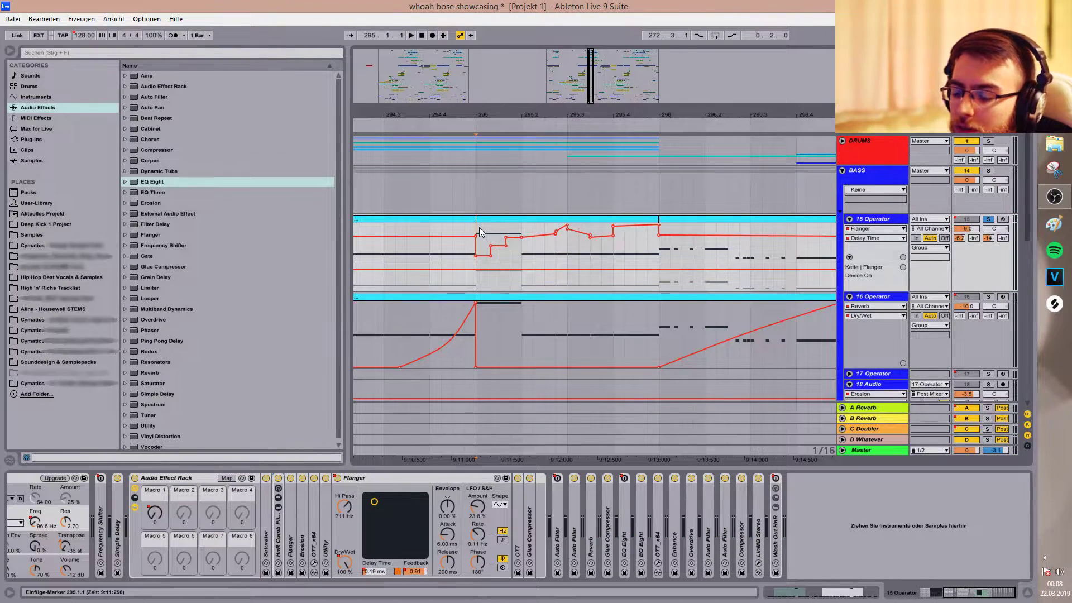
key("space")
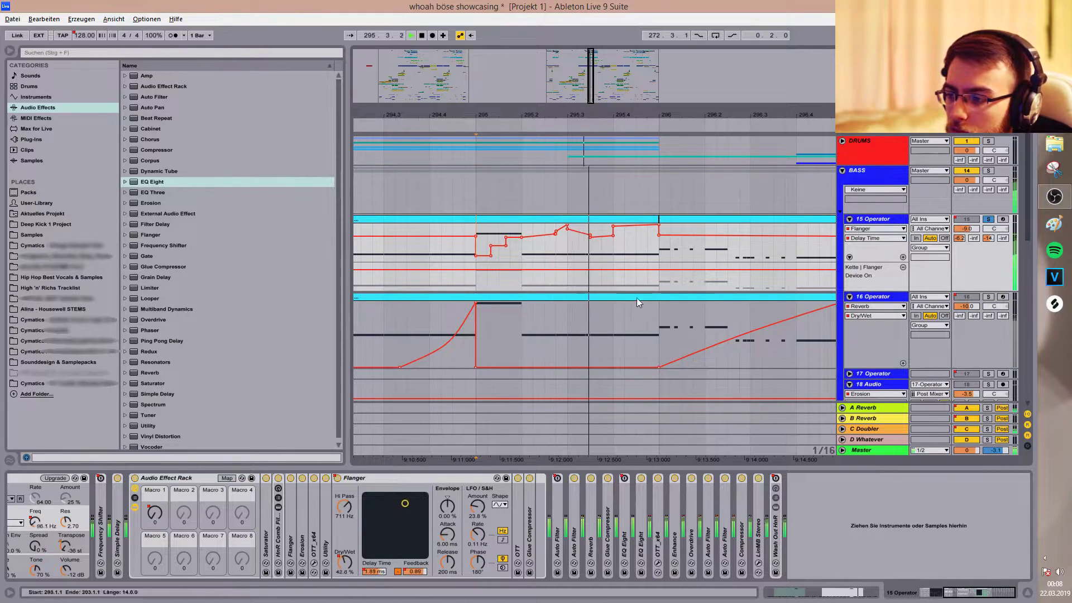
left_click(612, 250)
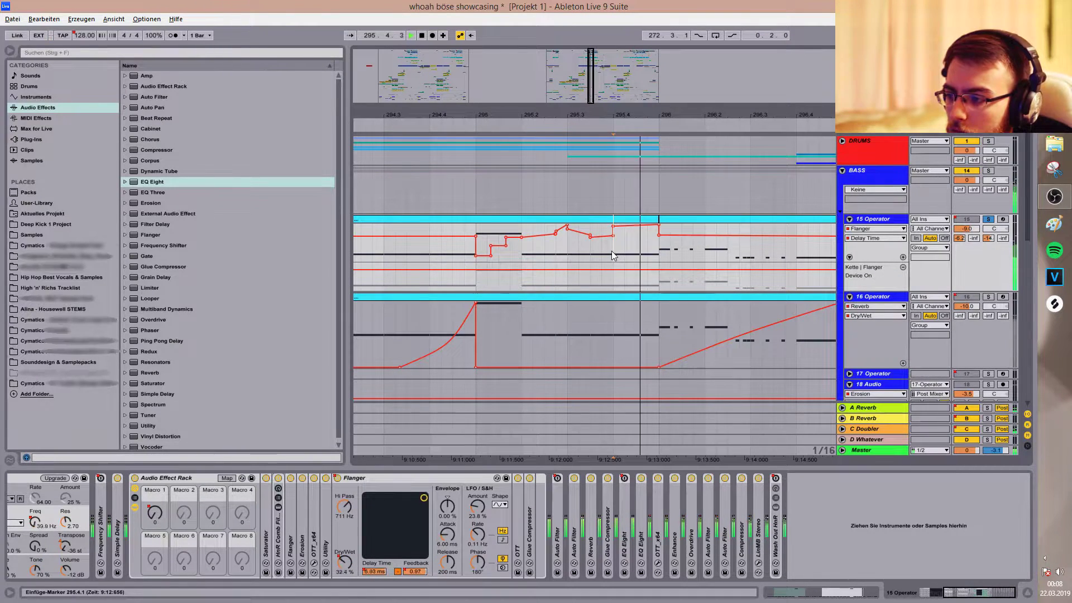
Show the Flanger's Feedback automation and play from 295.1.1 with Feedback at 0.00, raising it again during playback.
left_click(419, 571)
key("space")
left_click(476, 249)
left_click_drag(416, 571, 416, 600)
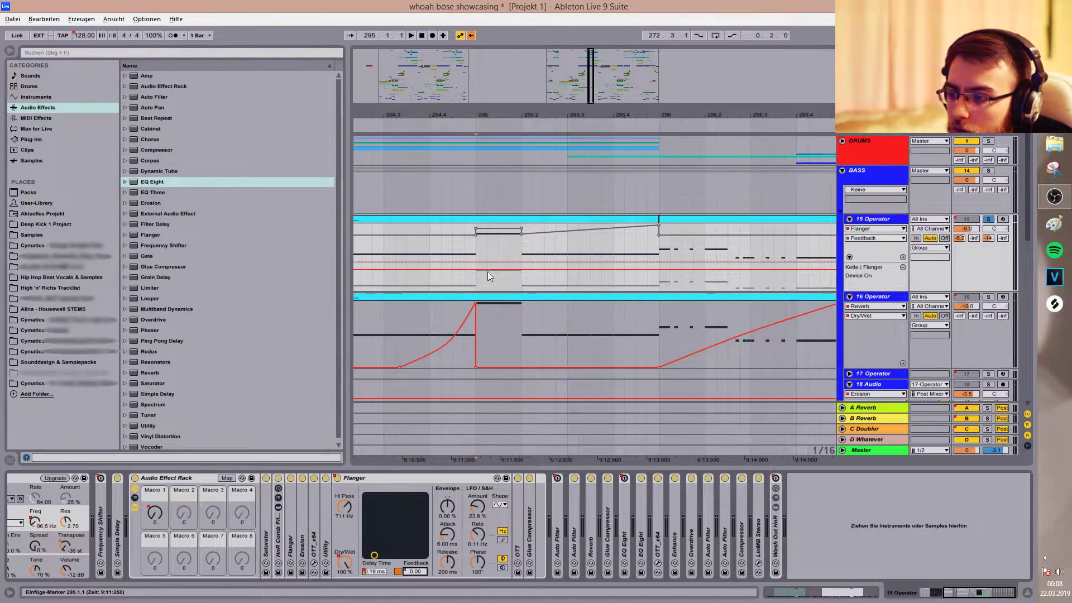
key("space")
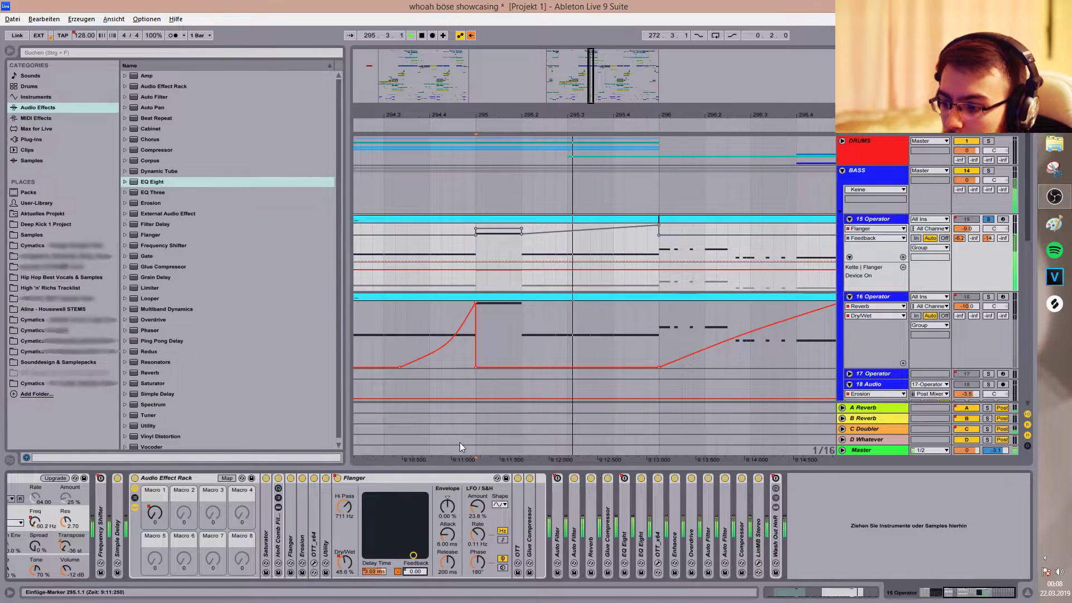
left_click_drag(416, 573, 417, 542)
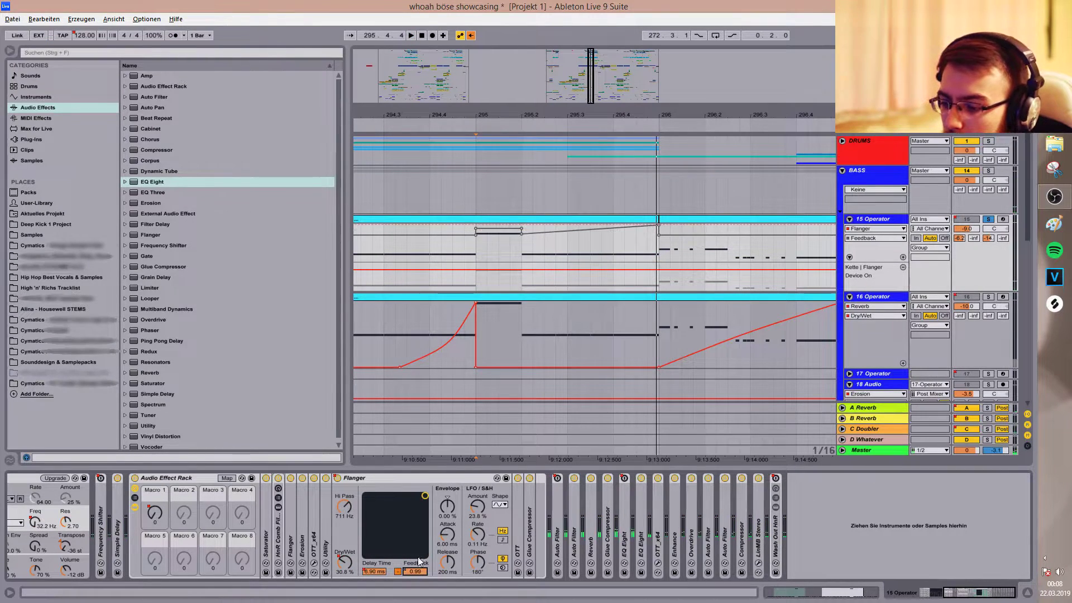
key("space")
Re-enable the overridden Feedback automation and play 15 Operator again from 295.1.1.
left_click(475, 250)
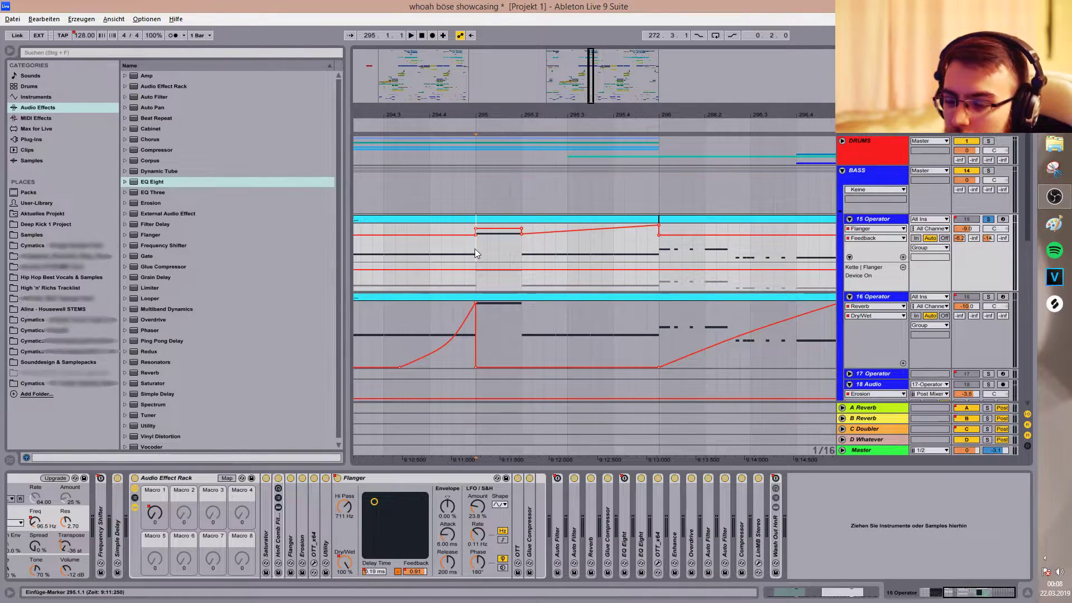
left_click(412, 572)
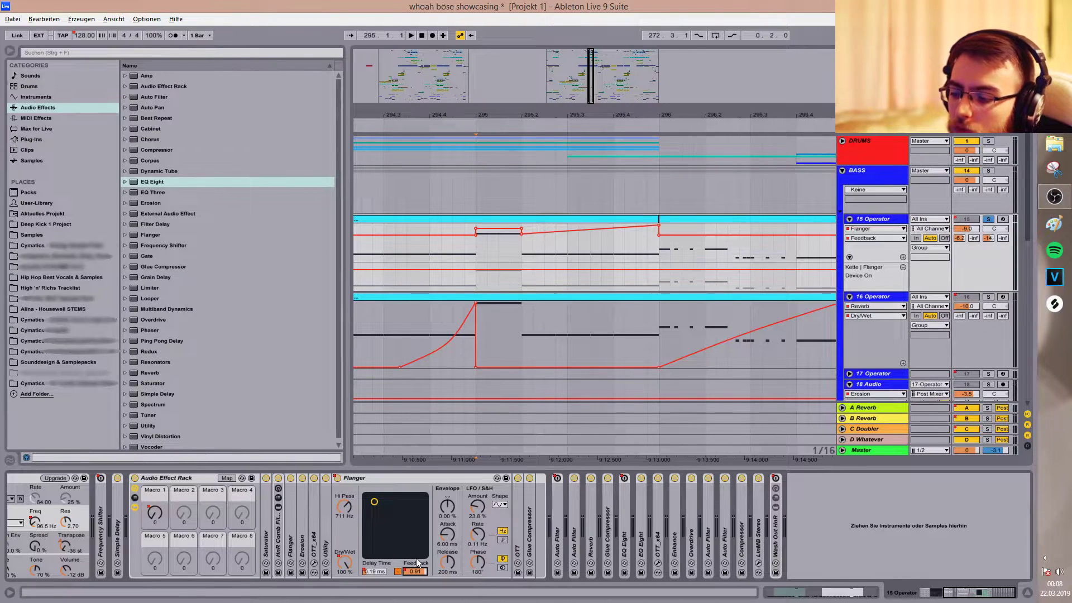
left_click_drag(421, 570, 421, 569)
left_click(471, 36)
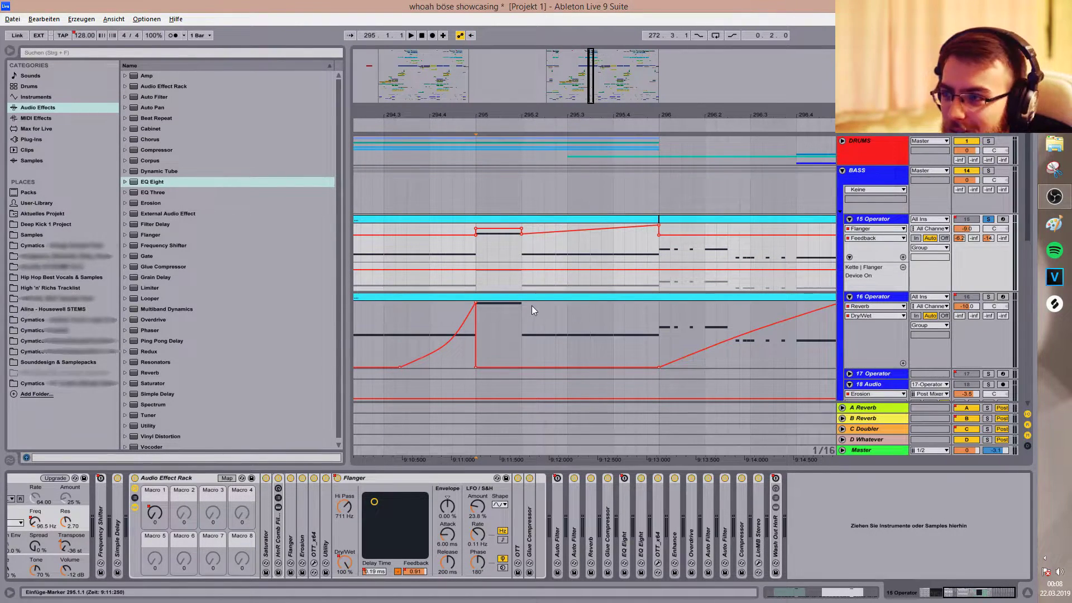
key("space")
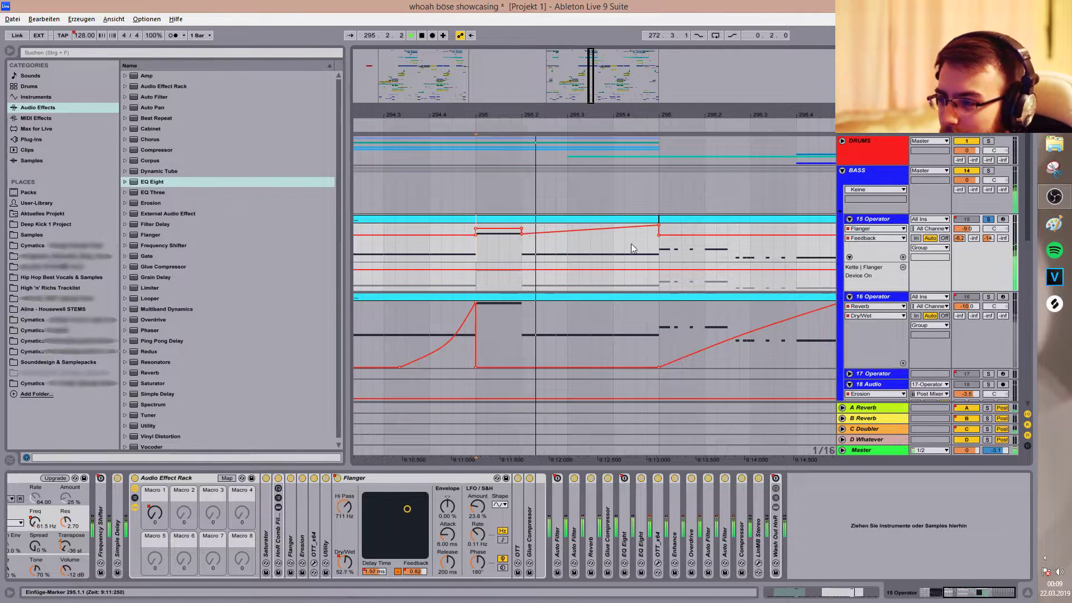
Stop playback and examine the Flanger's Dry/Wet automation on 15 Operator at bar 295.
left_click(345, 562)
key("space")
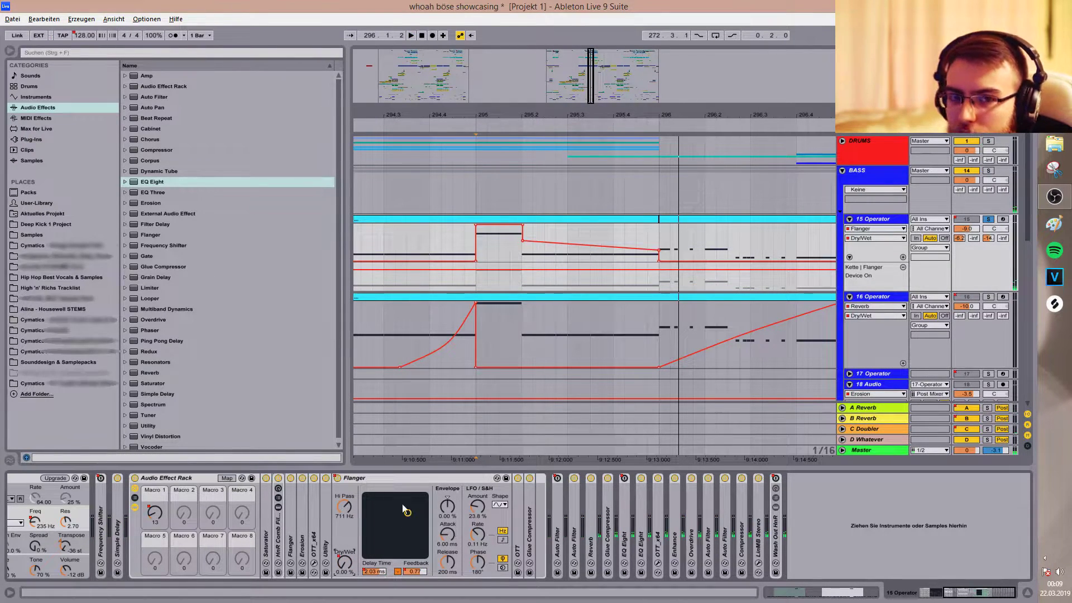
right_click(346, 563)
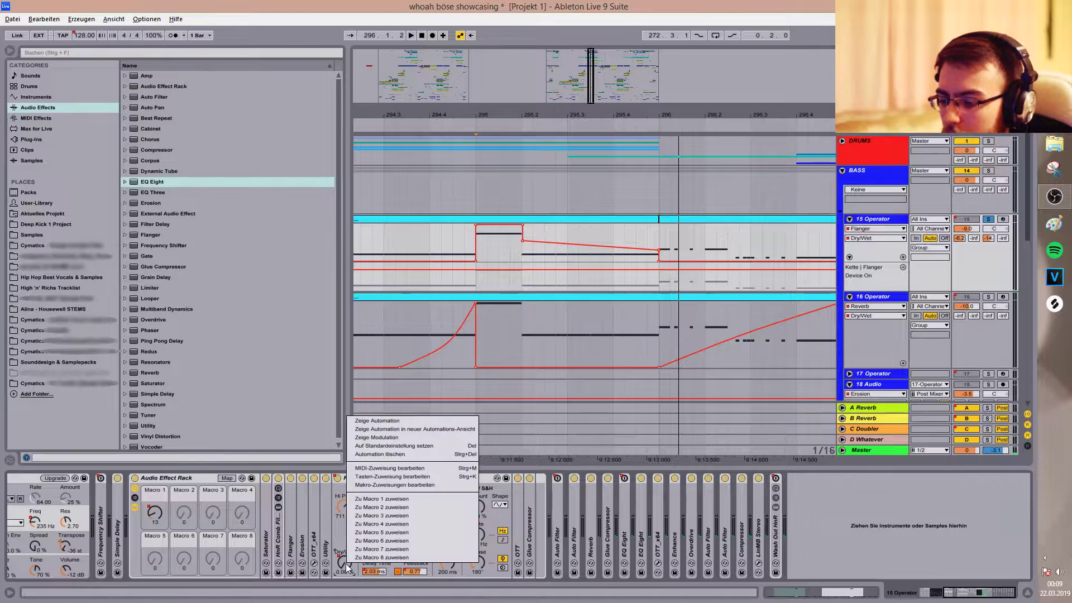
left_click(369, 421)
left_click(518, 274)
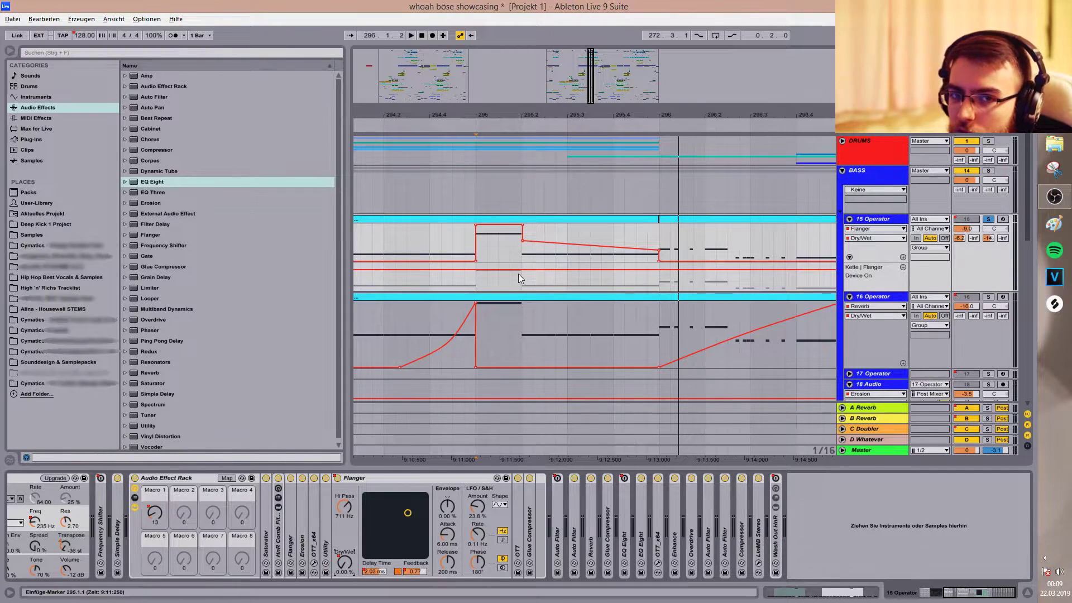
left_click(480, 250)
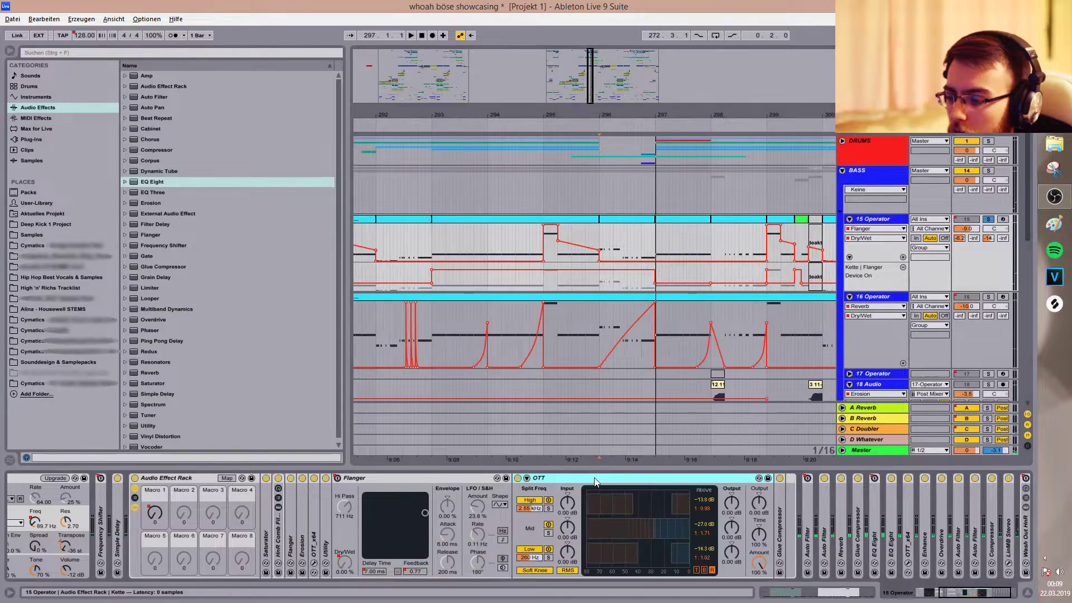
double_click(595, 480)
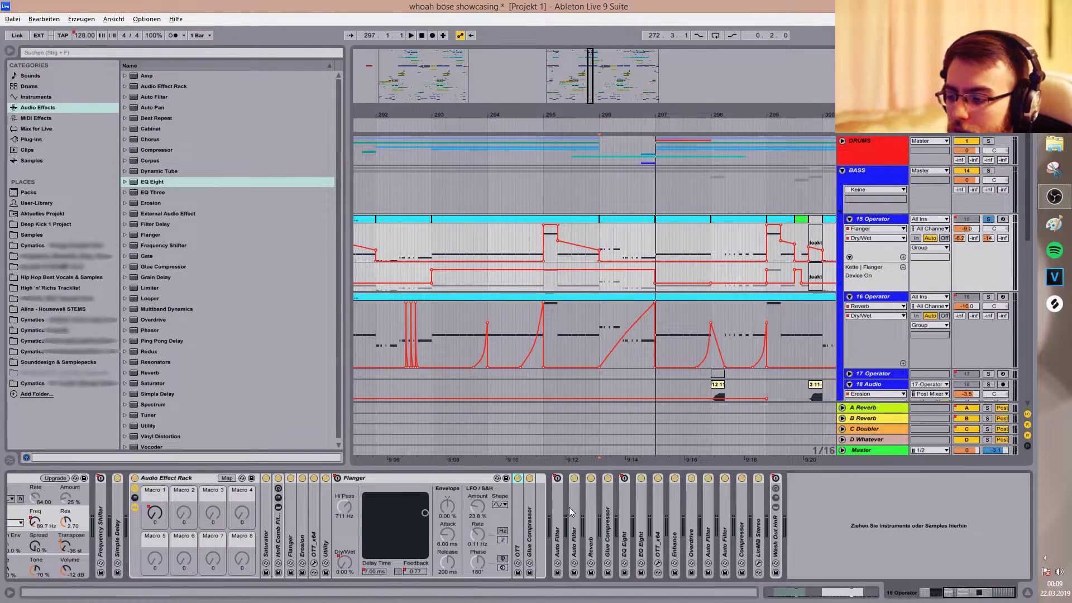
double_click(529, 497)
double_click(568, 478)
double_click(443, 479)
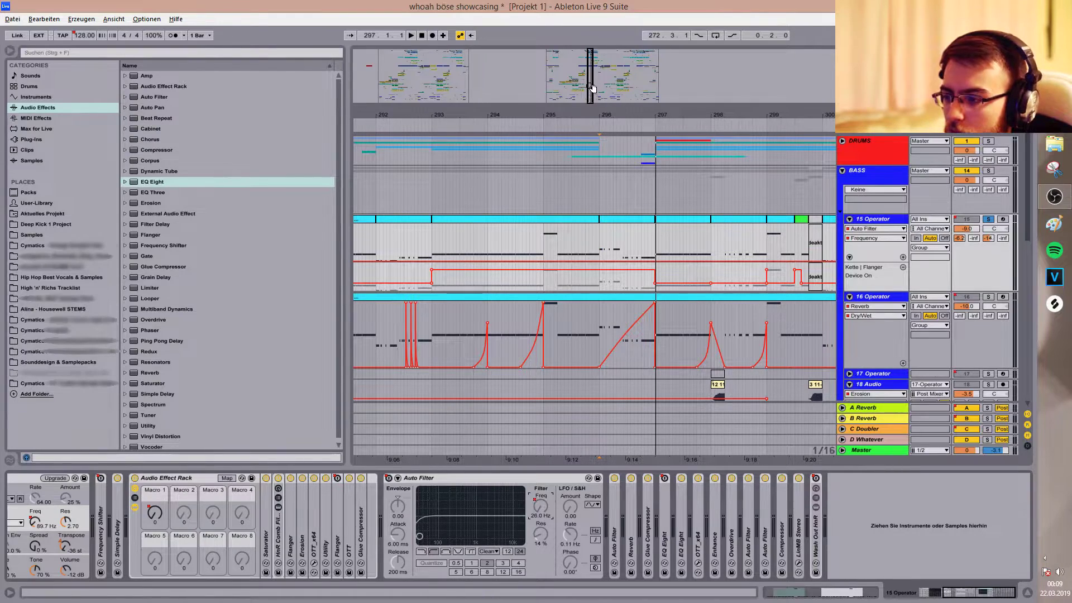
Review the Auto Filter's Frequency automation across the whole arrangement, keeping the grid at 1/16.
left_click_drag(593, 88, 616, 40)
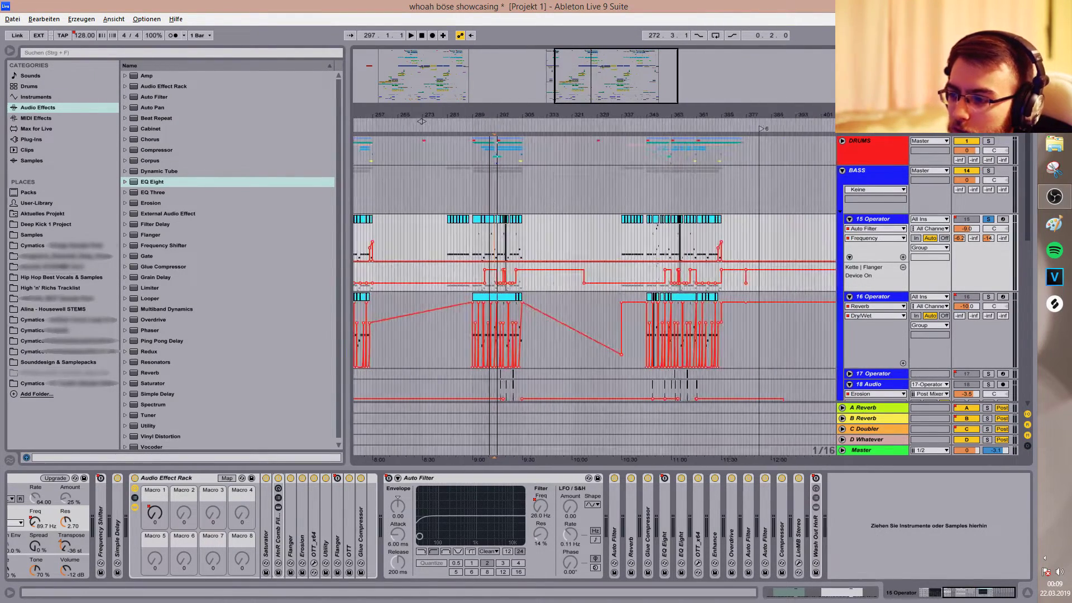
right_click(442, 230)
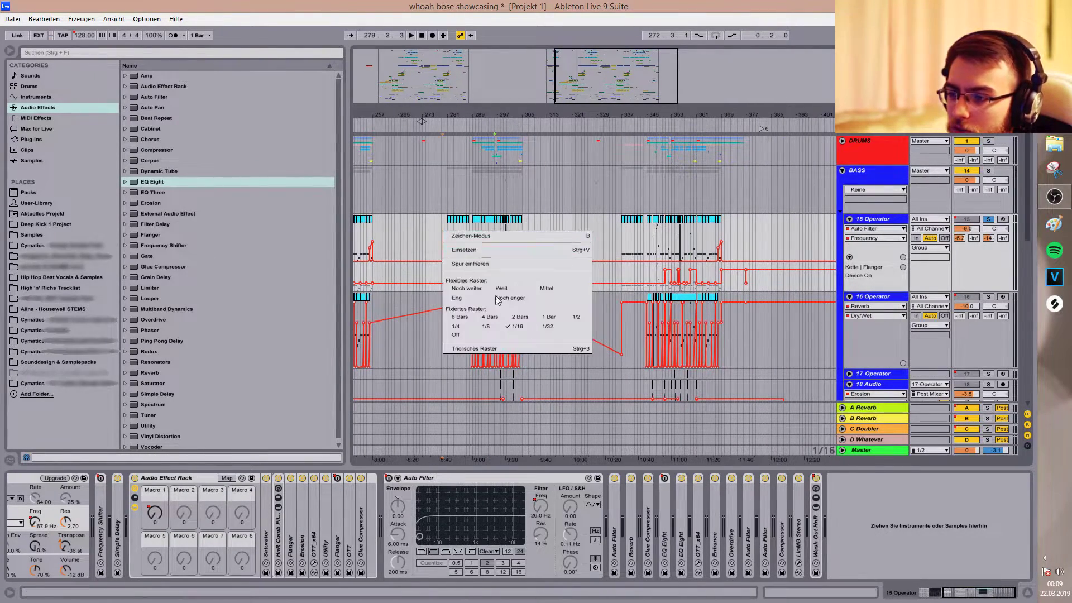
left_click(518, 326)
Examine the Reverb's Dry/Wet automation from bar 289 and set the arrangement grid to 1 Bar.
left_click_drag(590, 58, 587, 94)
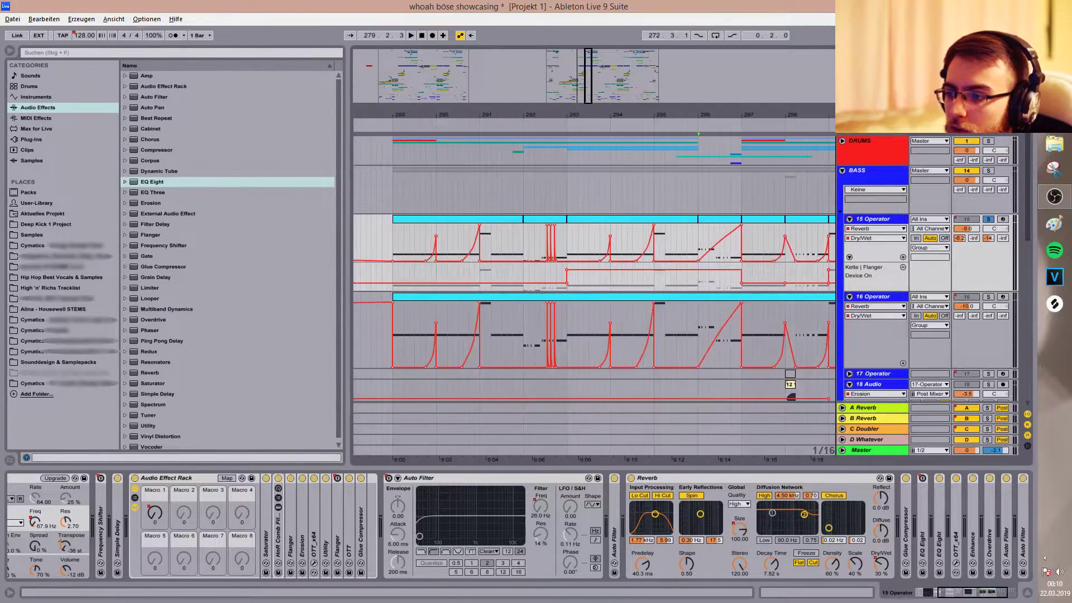
right_click(441, 237)
right_click(442, 244)
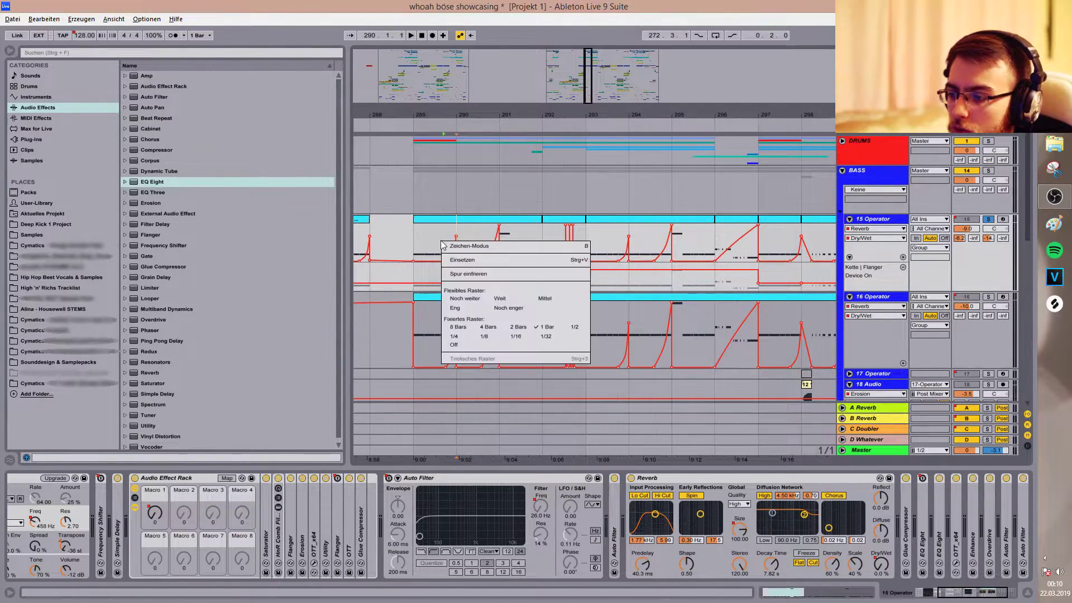
Set the arrangement grid to a fixed 1/4 and audition the 15 Operator bass from position 289.4.
left_click(455, 337)
key("space")
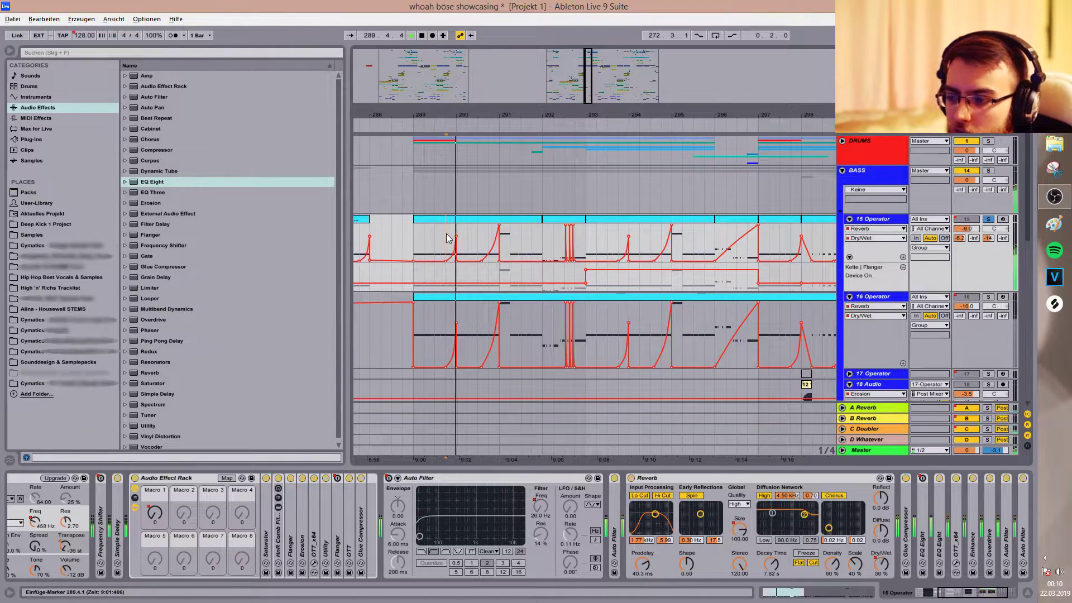
key("space")
key("space")
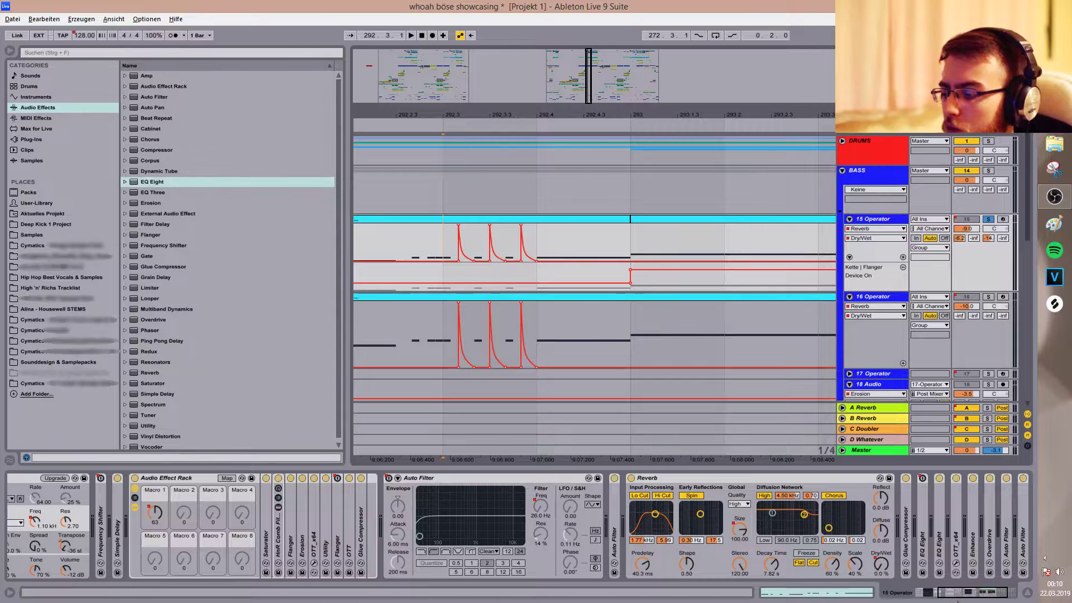
Show the Reverb Dry/Wet automation of 15 Operator and play its three short reverb spikes from bar 292.3.
left_click(967, 593)
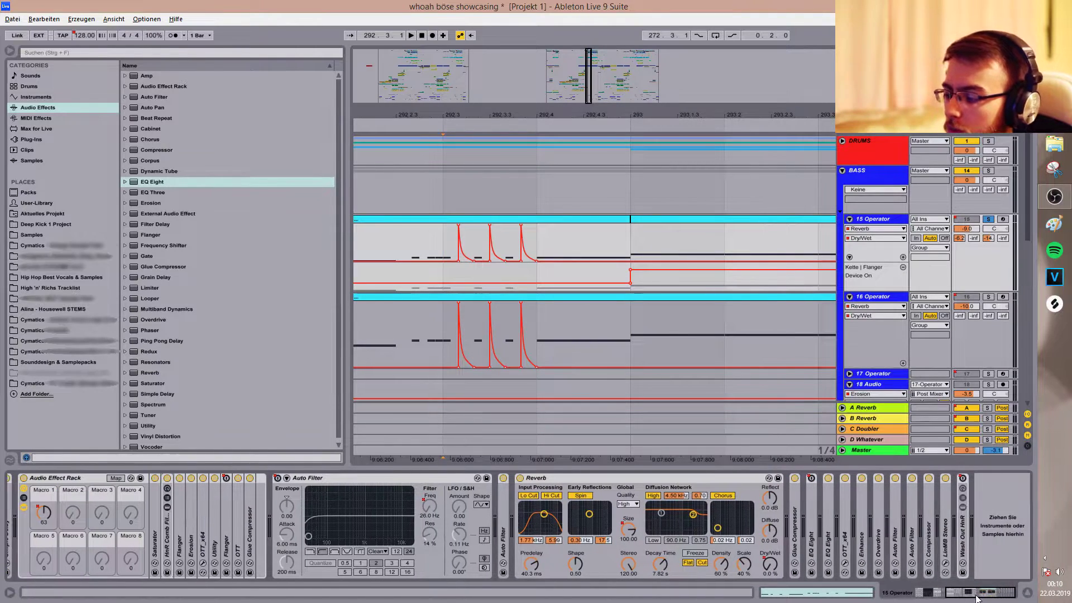
right_click(766, 562)
left_click(776, 495)
key("space")
key("space")
key("space")
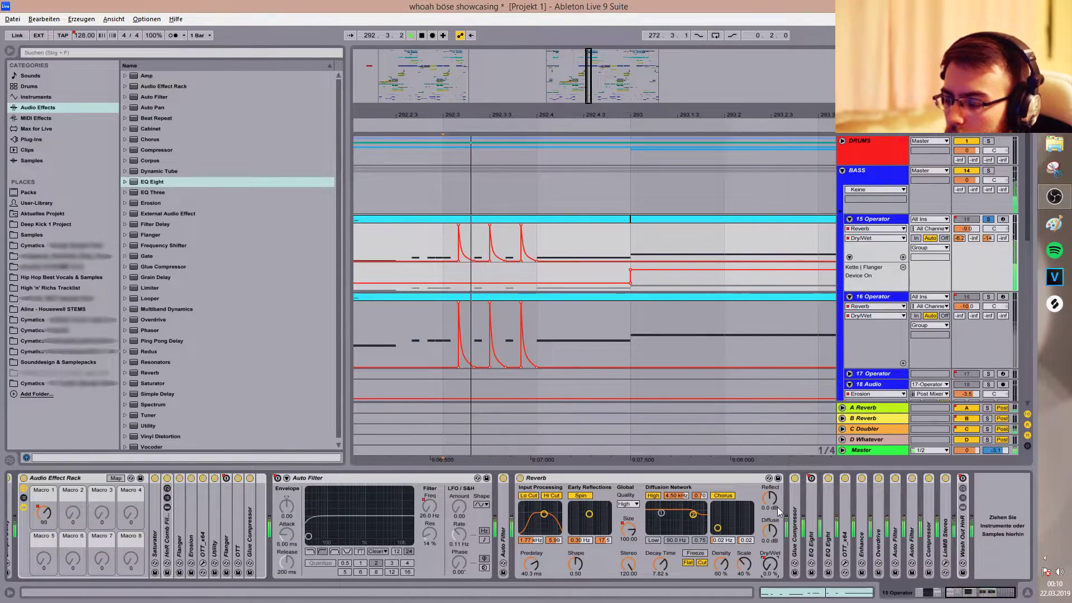
Compare the passage from bar 292.3 with the Reverb on 15 Operator bypassed and enabled.
left_click(521, 479)
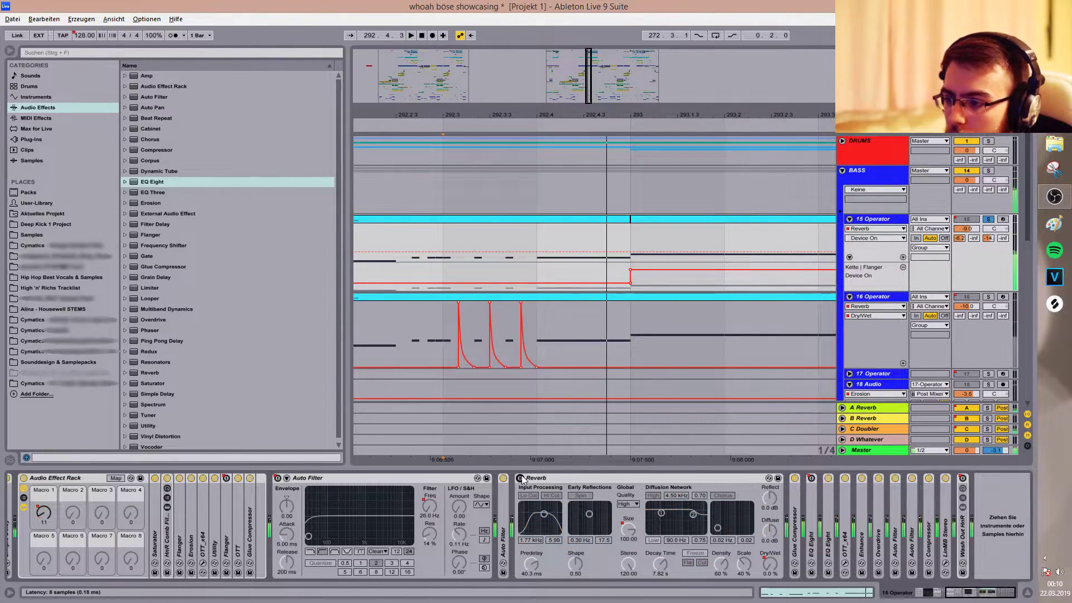
key("space")
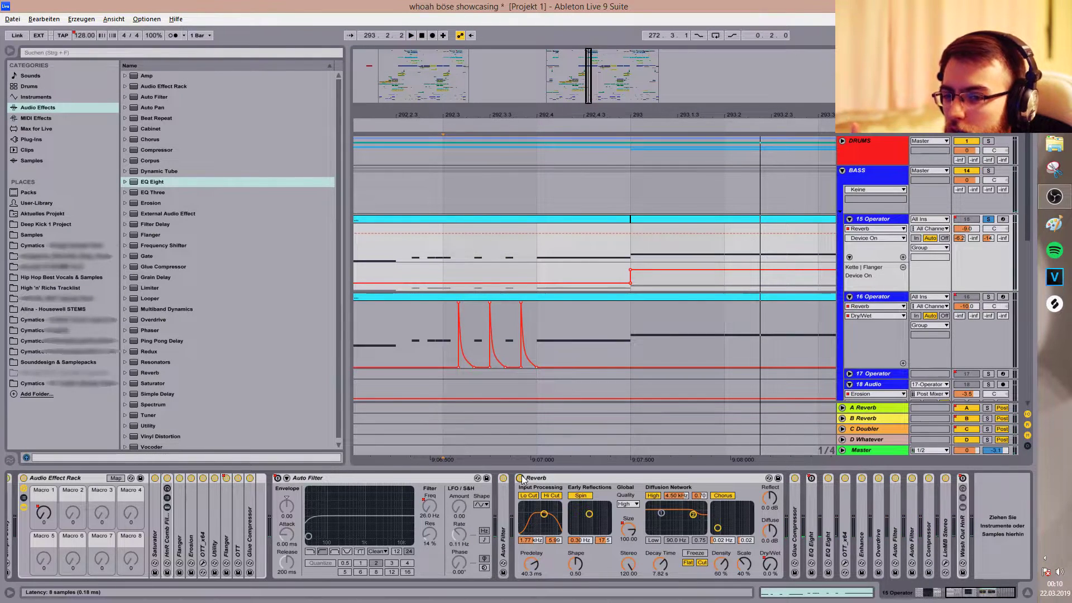
key("space")
key("space")
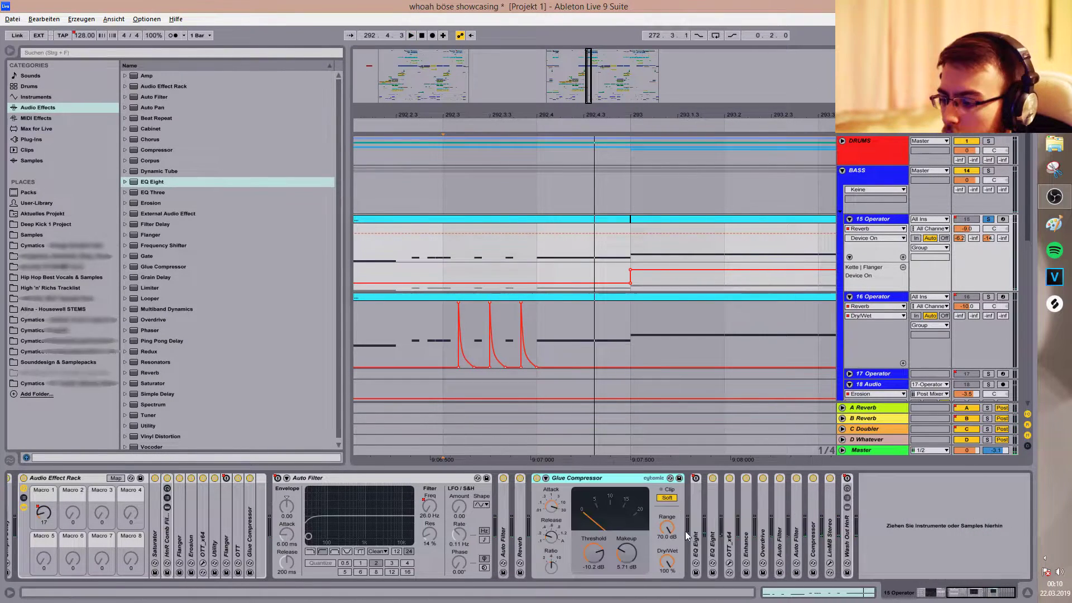
Examine the OTT_x64 and Enhance devices on 15 Operator by bypassing both and re-enabling them.
double_click(696, 529)
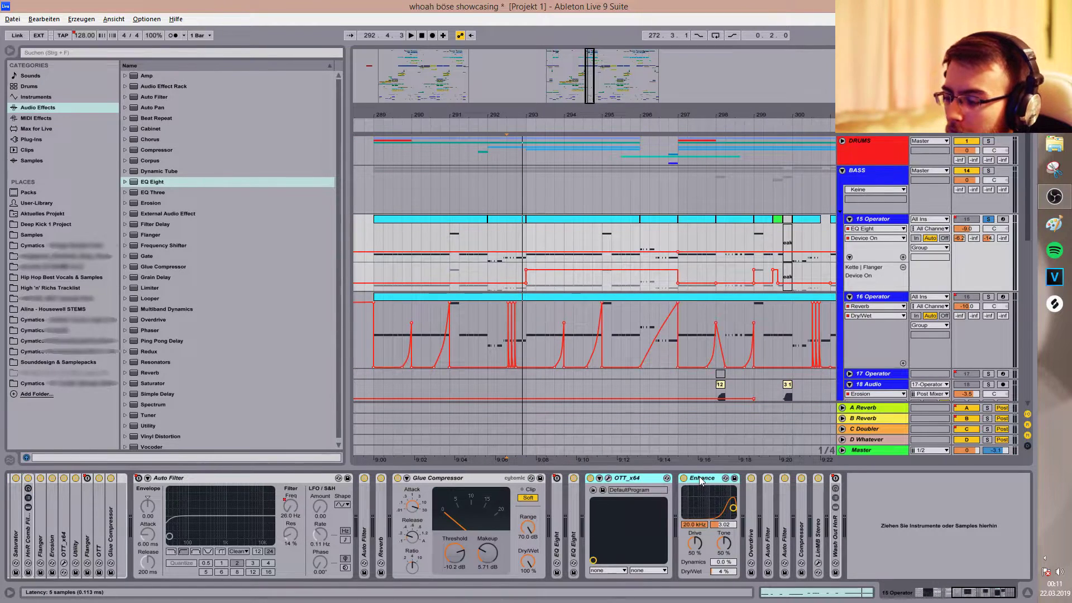
key("0")
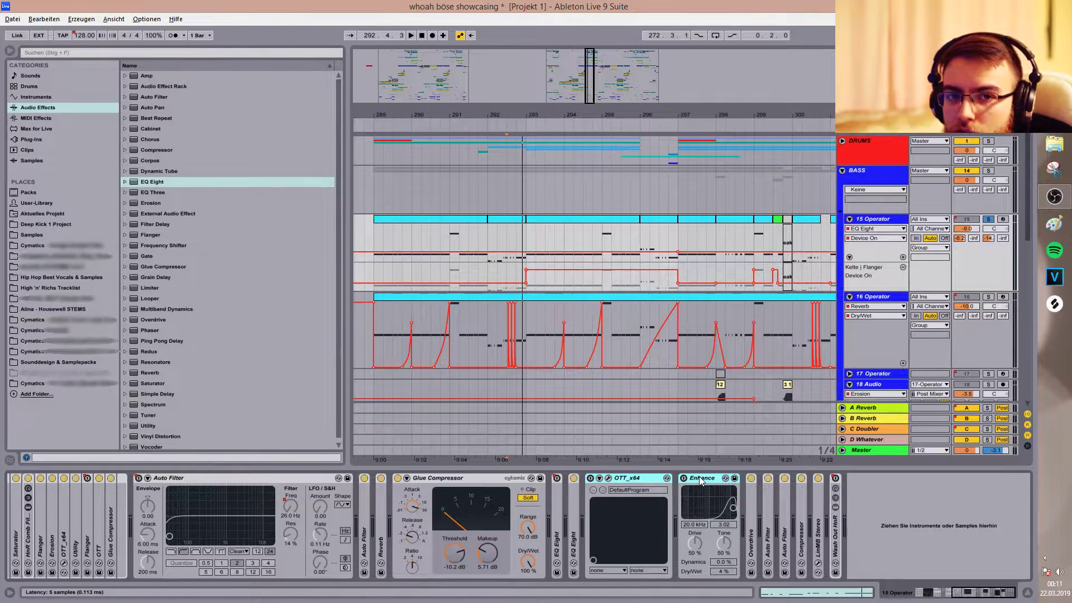
key("0")
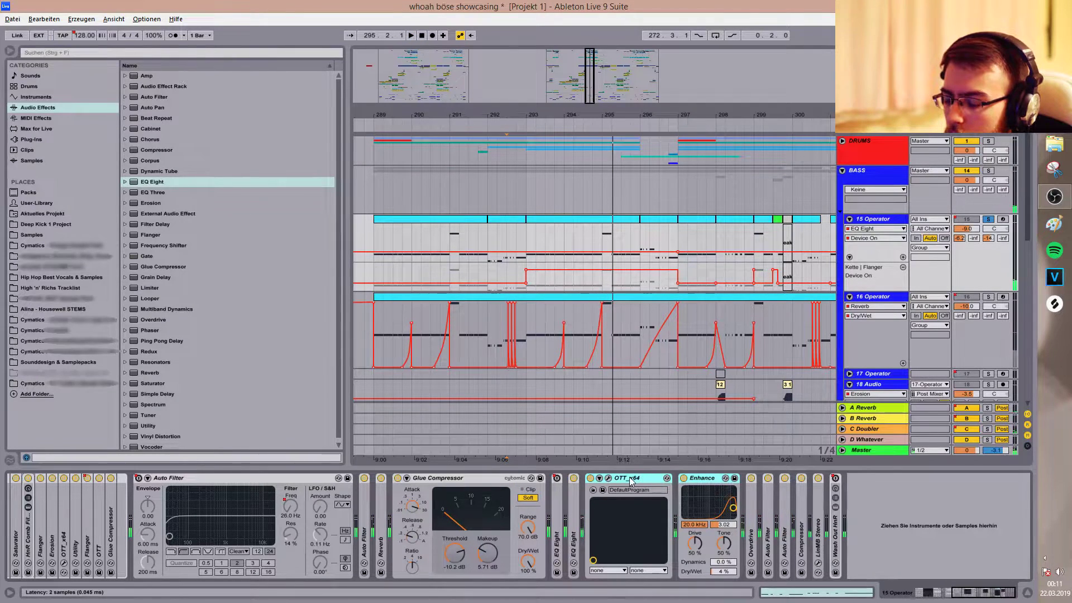
left_click(608, 478)
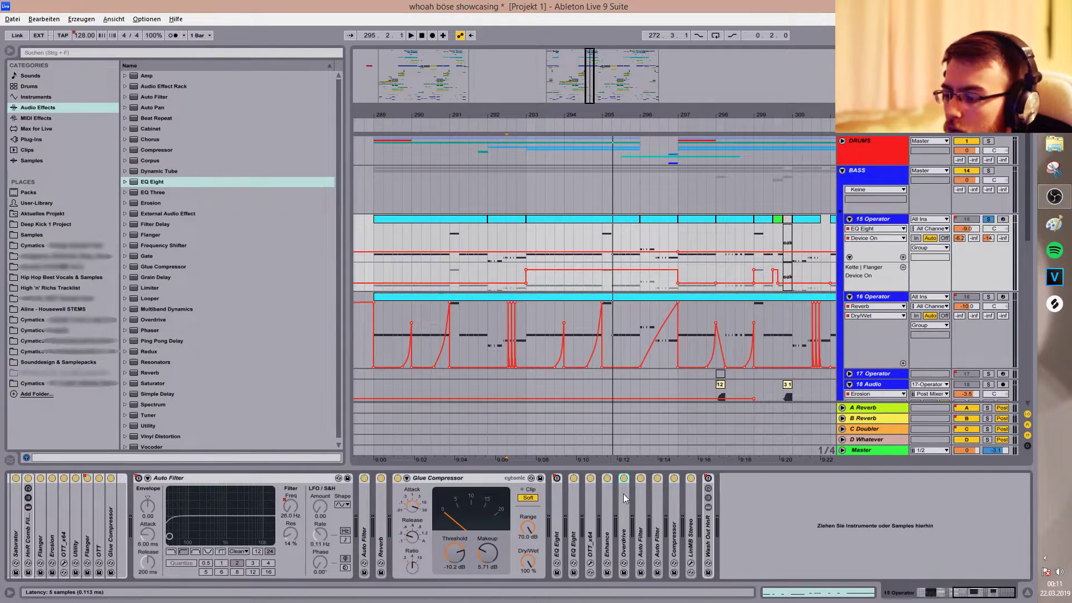
Expand the Overdrive on 15 Operator and select the Auto Filter frequency ramp from bar 296 to 297.
double_click(623, 494)
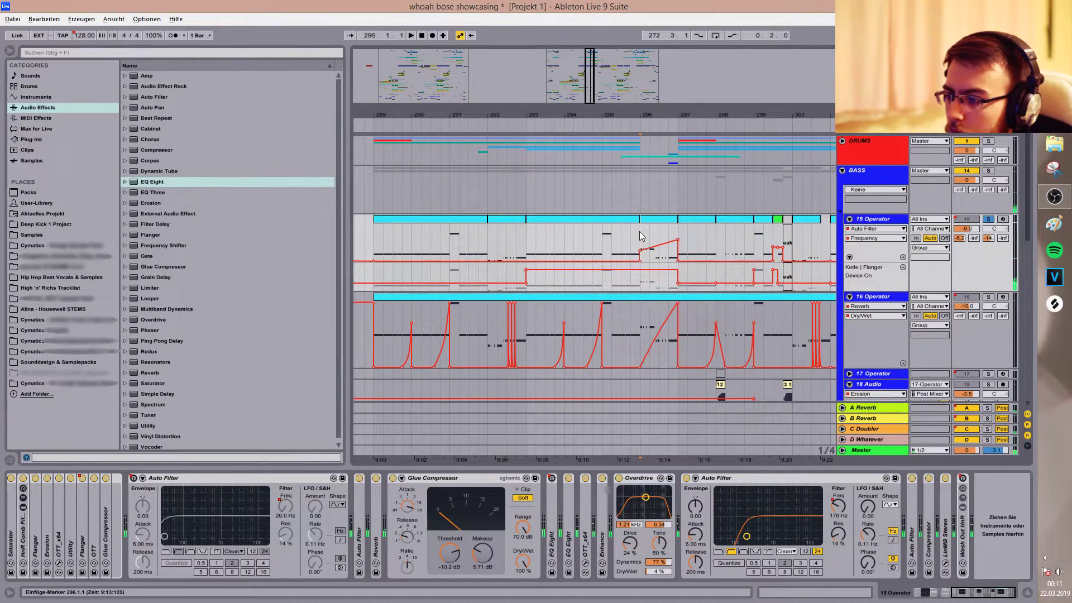
left_click_drag(640, 231, 678, 234)
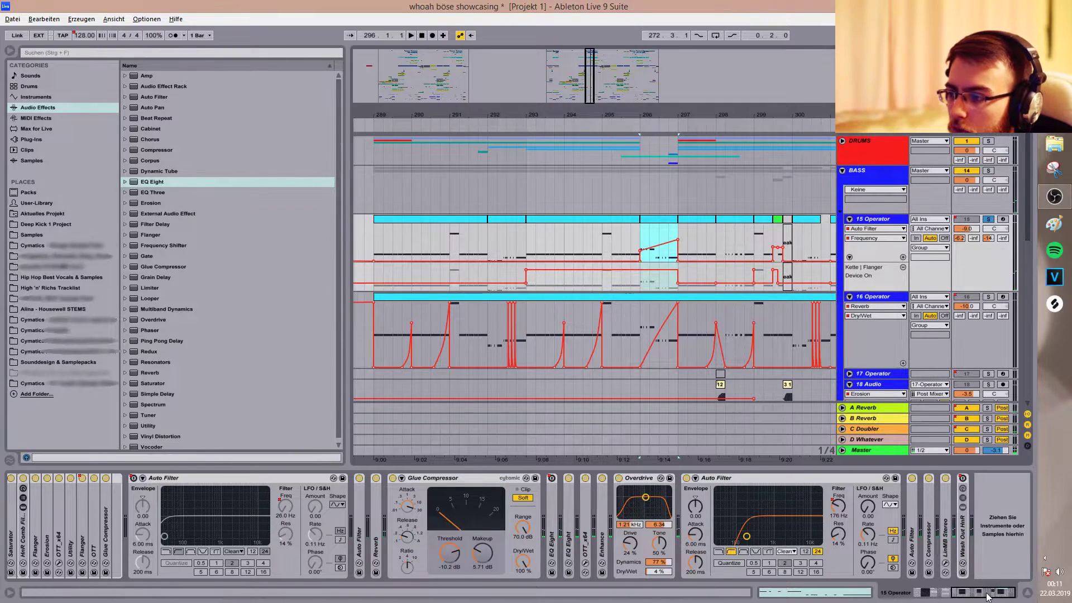
Show the Operator's Filter Freq automation on 15 Operator and play it from bar 296.
left_click_drag(986, 593, 936, 593)
left_click(362, 527)
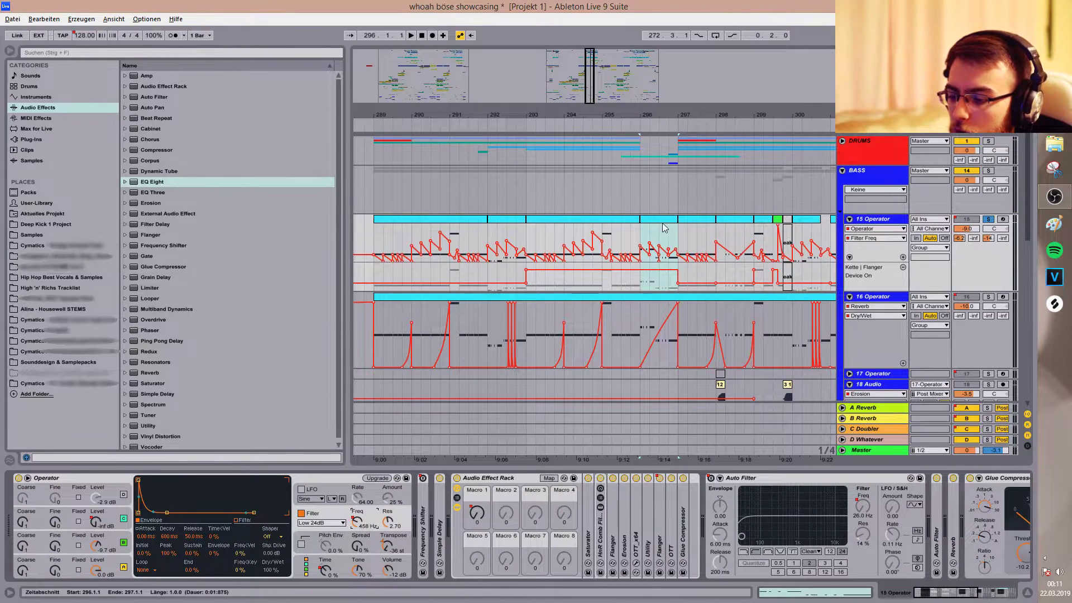
left_click(645, 237)
key("space")
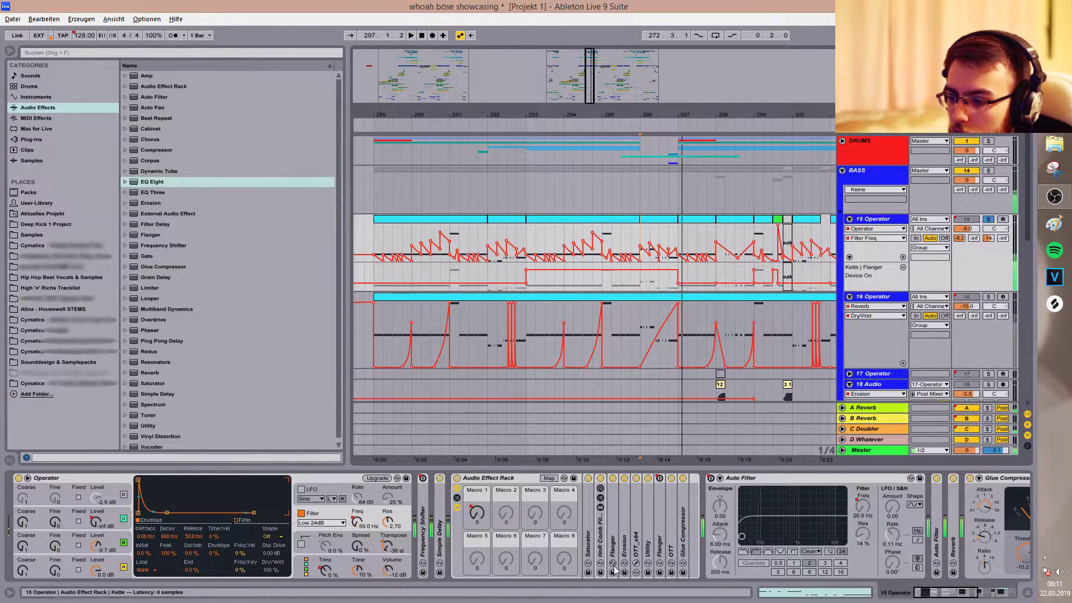
key("space")
Show the Frequency automation of the Auto Filter after Overdrive and play the sweep from bar 296.
left_click(989, 591)
right_click(837, 505)
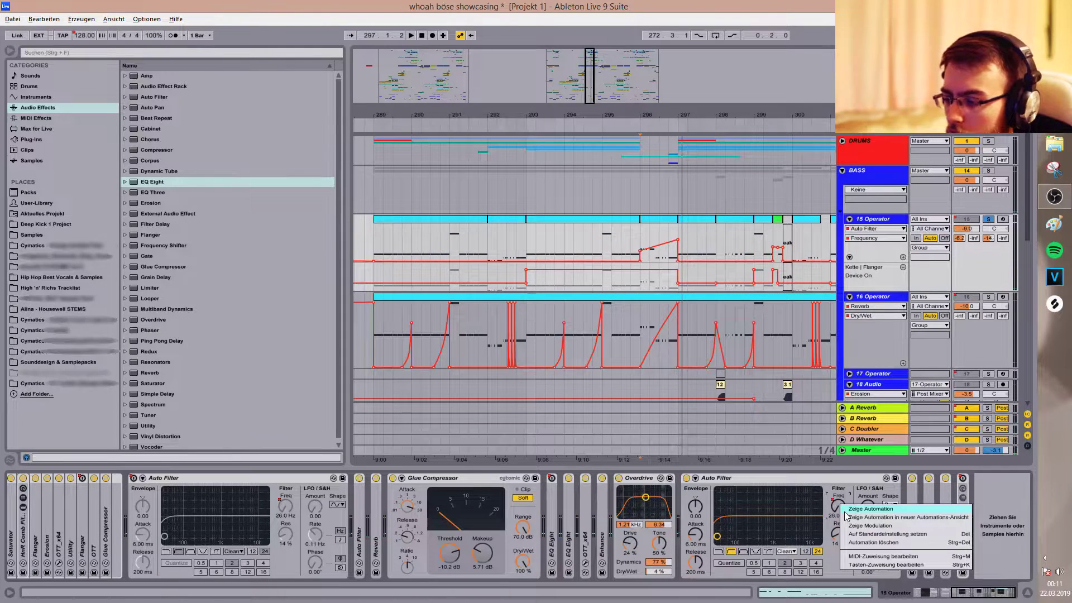
left_click(846, 514)
key("space")
key("space")
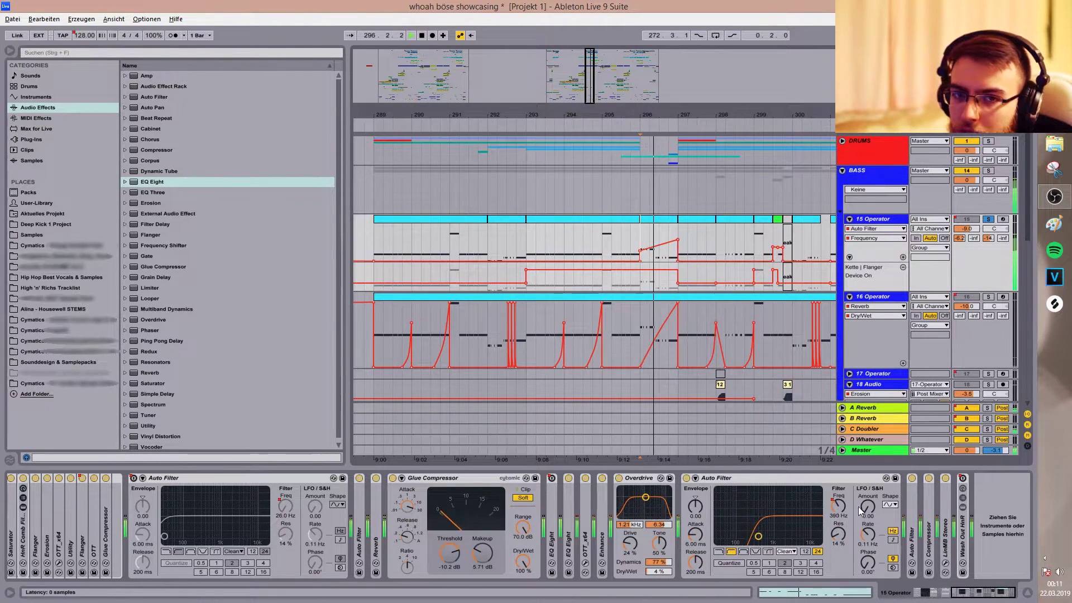
Show the Operator's Filter Freq automation around bar 299.3 and set the grid to a fixed 1/8.
left_click(935, 592)
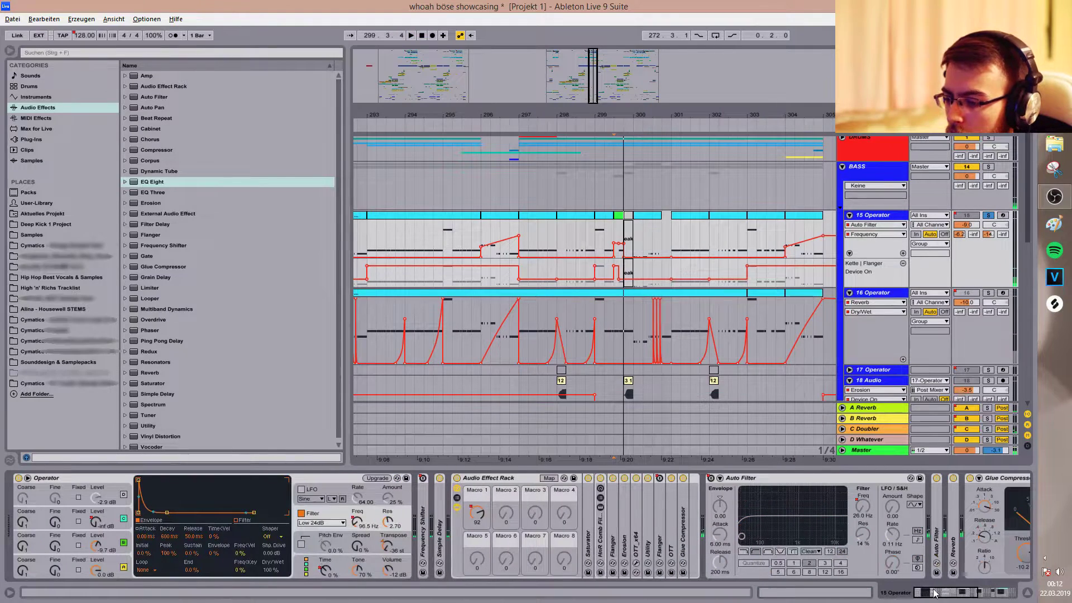
key("space")
left_click(358, 522)
left_click_drag(593, 75, 594, 136)
right_click(449, 237)
left_click(493, 332)
left_click(529, 250)
Show the Audio Effect Rack's Macro 1 automation on 15 Operator and play the green clip near bar 299.3.
left_click(477, 514)
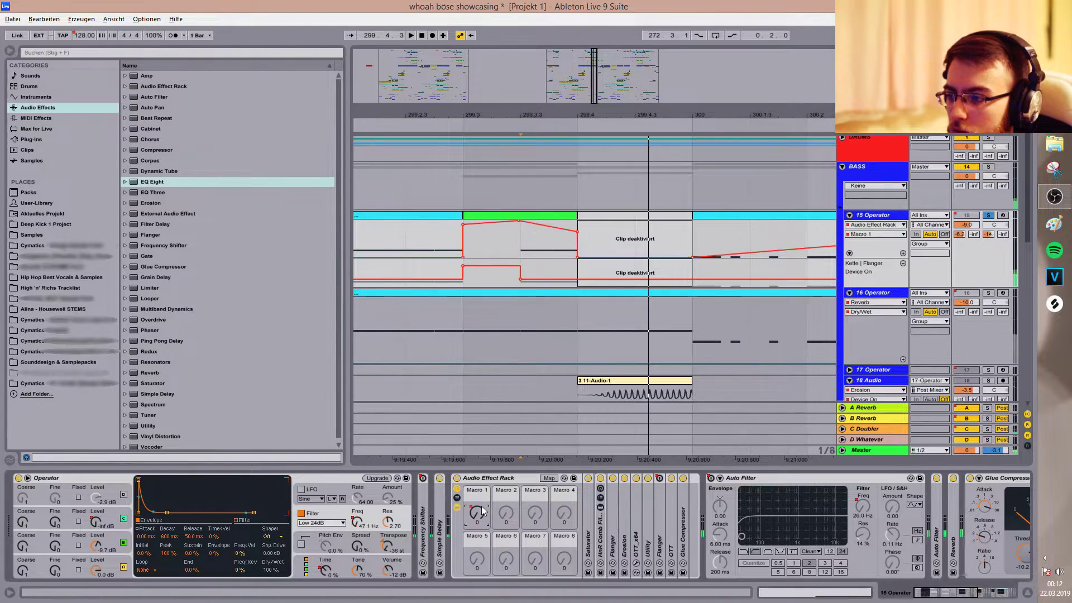
left_click(482, 483)
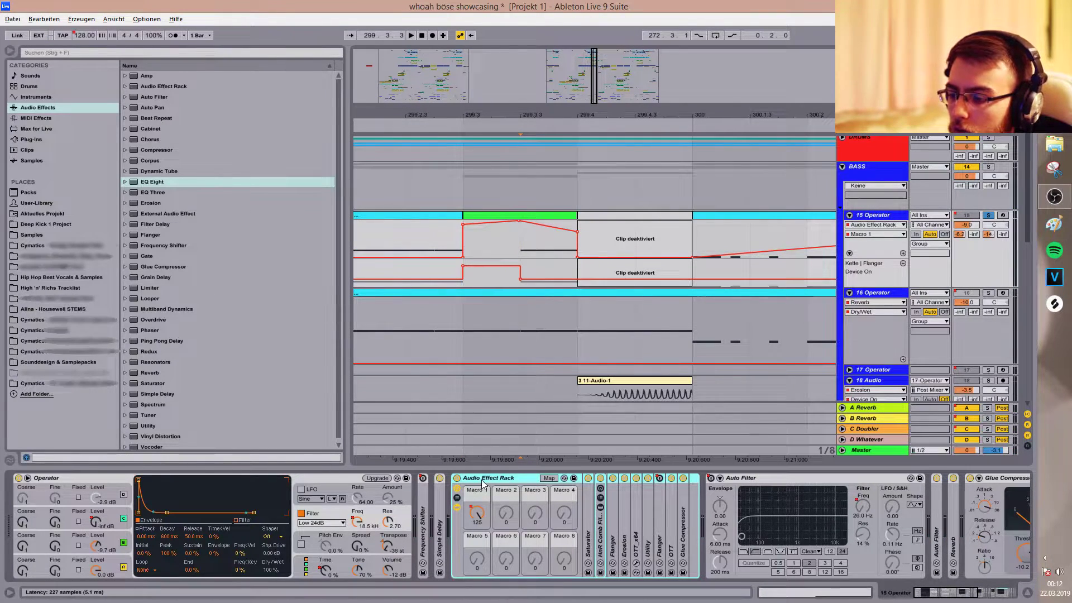
key("space")
key("space")
key("space")
left_click_drag(477, 513, 476, 578)
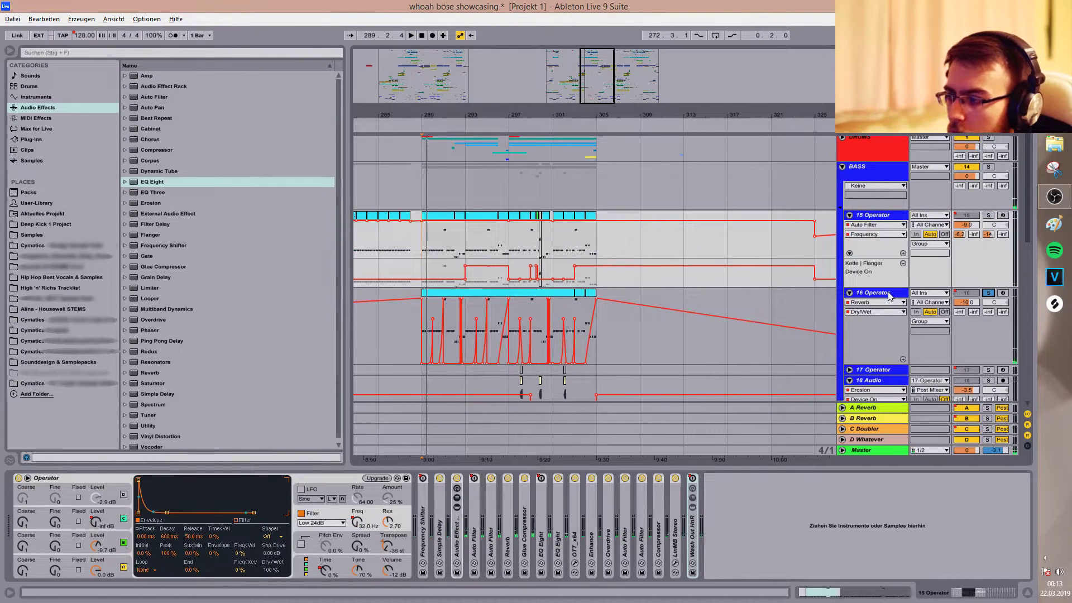
Select the 16 Operator track, play it, and inspect its Audio Effect Rack and low-pass EQ Eight.
left_click(890, 296)
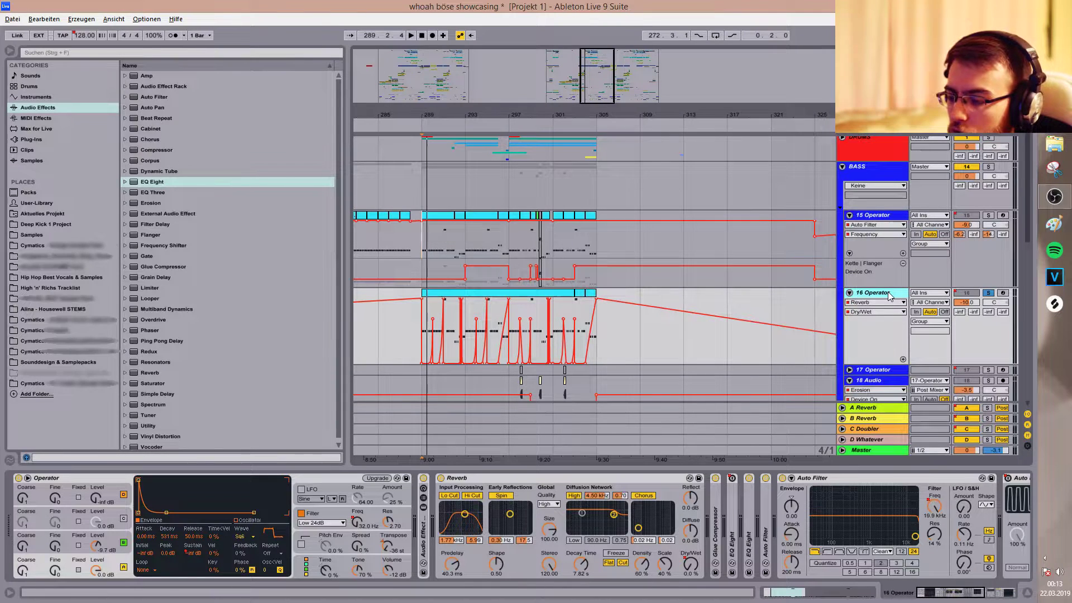
key("space")
double_click(425, 544)
double_click(425, 544)
double_click(733, 534)
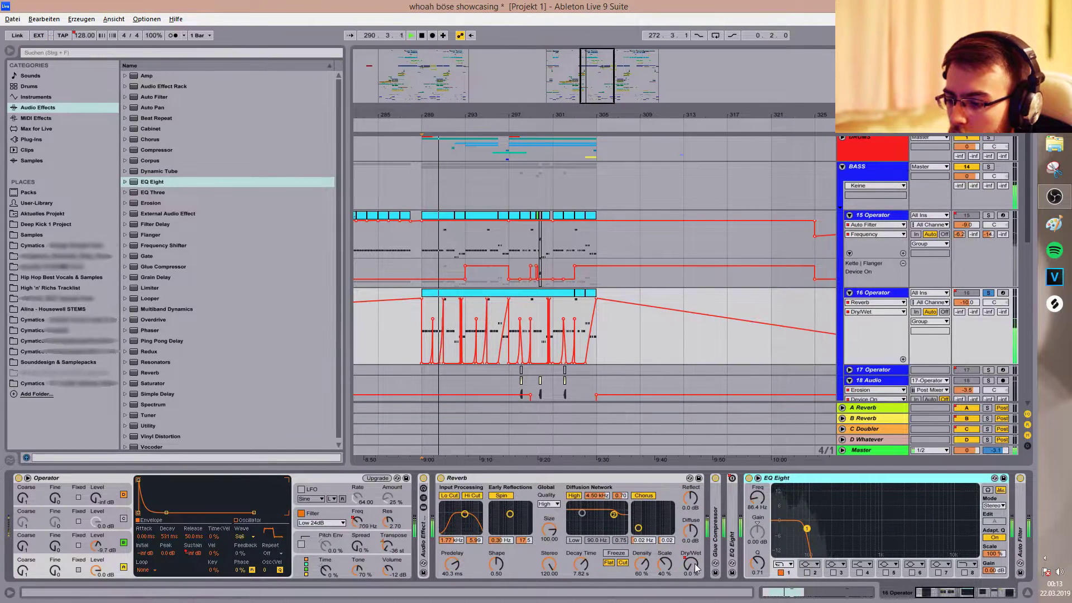
Show the Reverb Dry/Wet automation of the 16 Operator track during playback.
right_click(693, 563)
left_click(721, 501)
key("space")
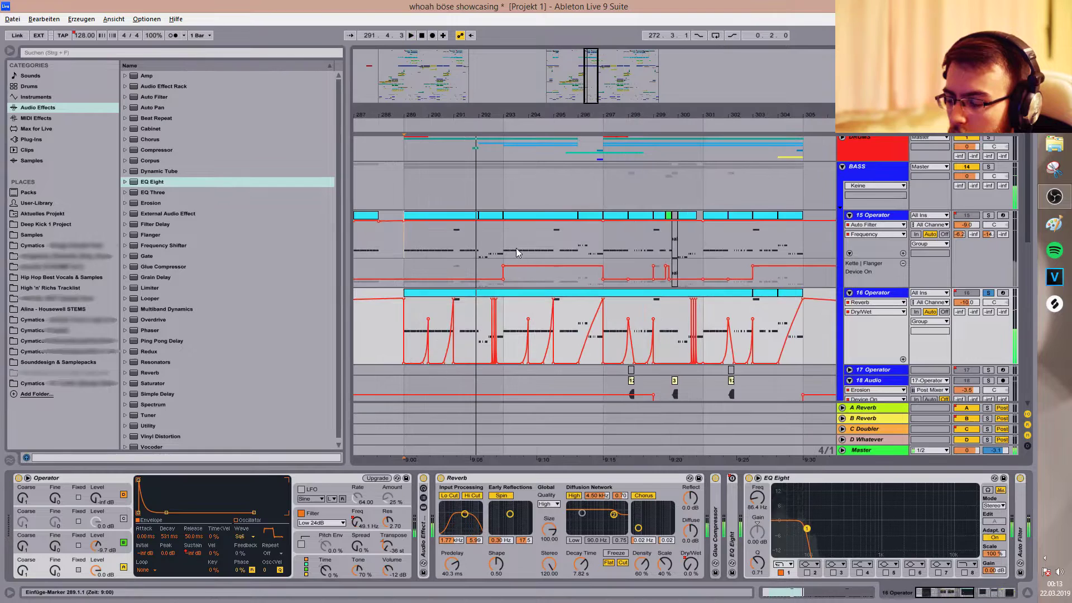
Play 16 Operator from position 289.3 to hear its reverb automation curves.
left_click_drag(405, 115, 415, 148)
key("space")
left_click(495, 327)
left_click(441, 316)
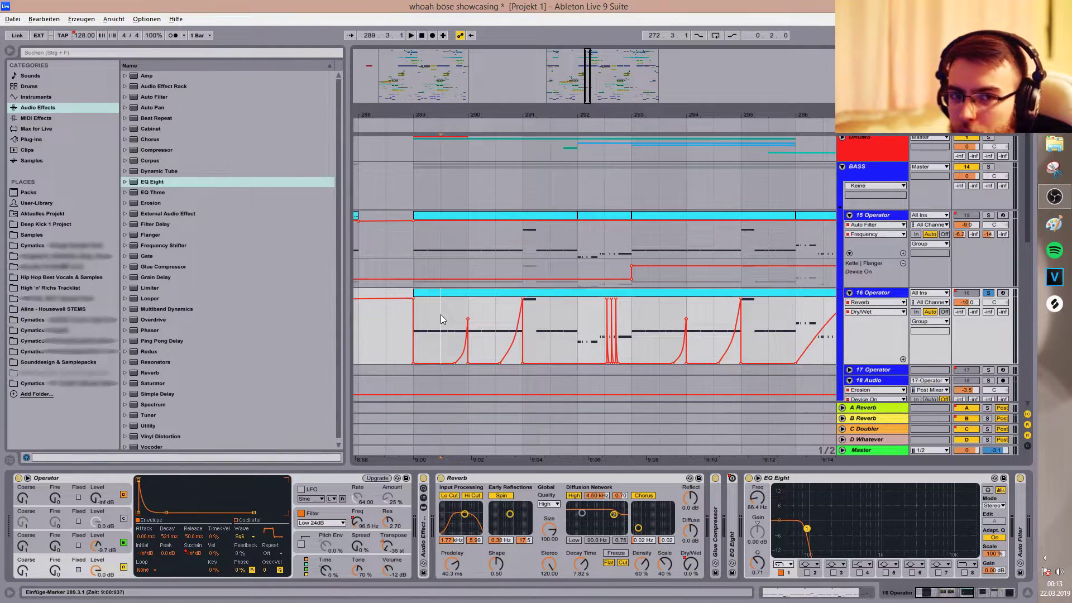
key("space")
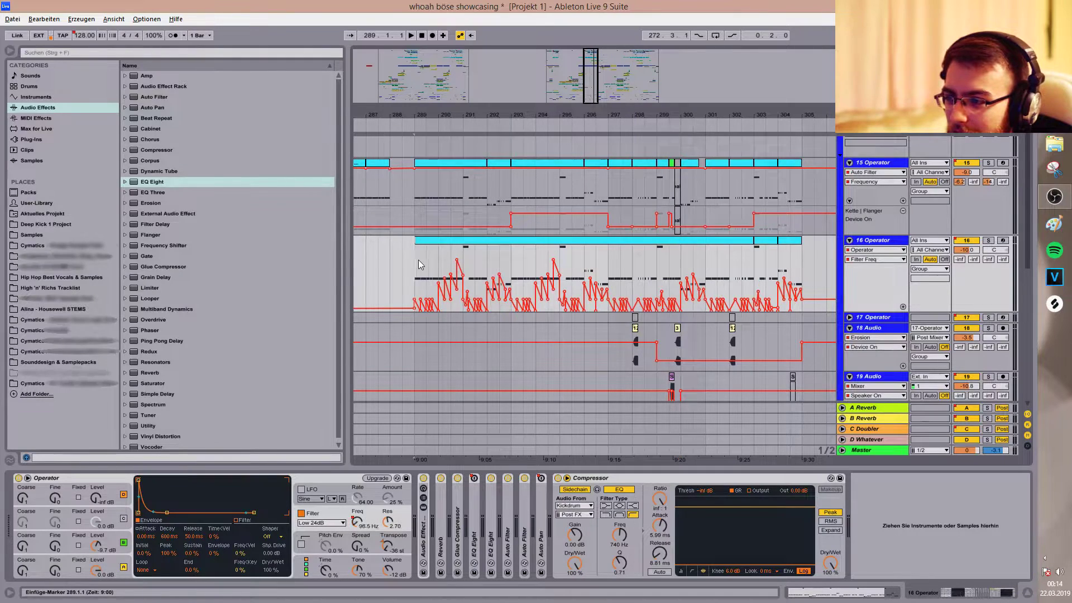
Examine the Filter Freq automation of 16 Operator between bars 289 and 305 and play from bar 289.
left_click_drag(417, 260, 802, 267)
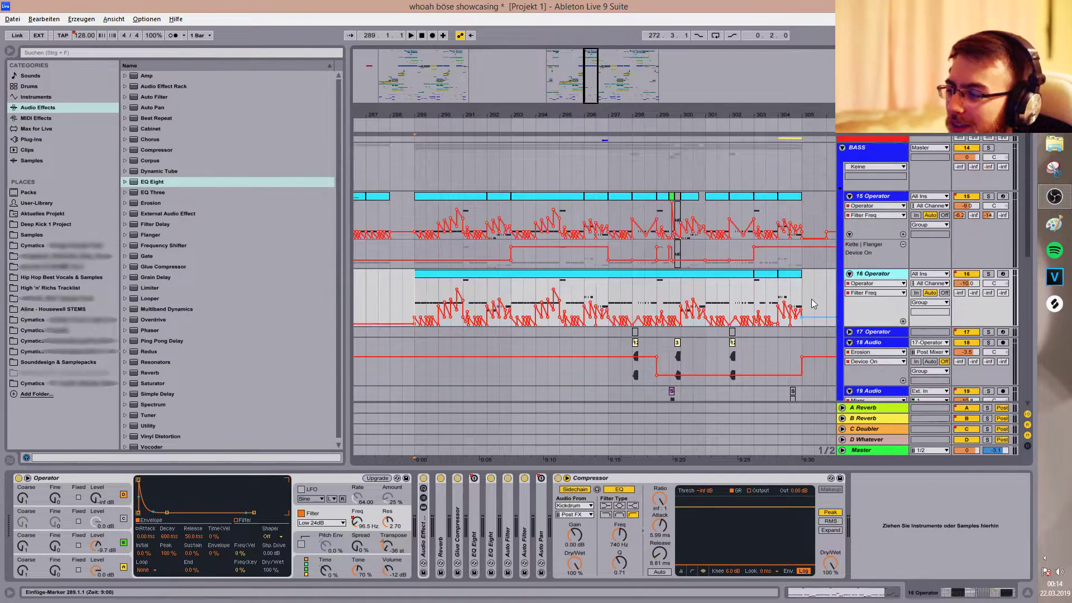
scroll(812, 300, "up", 4)
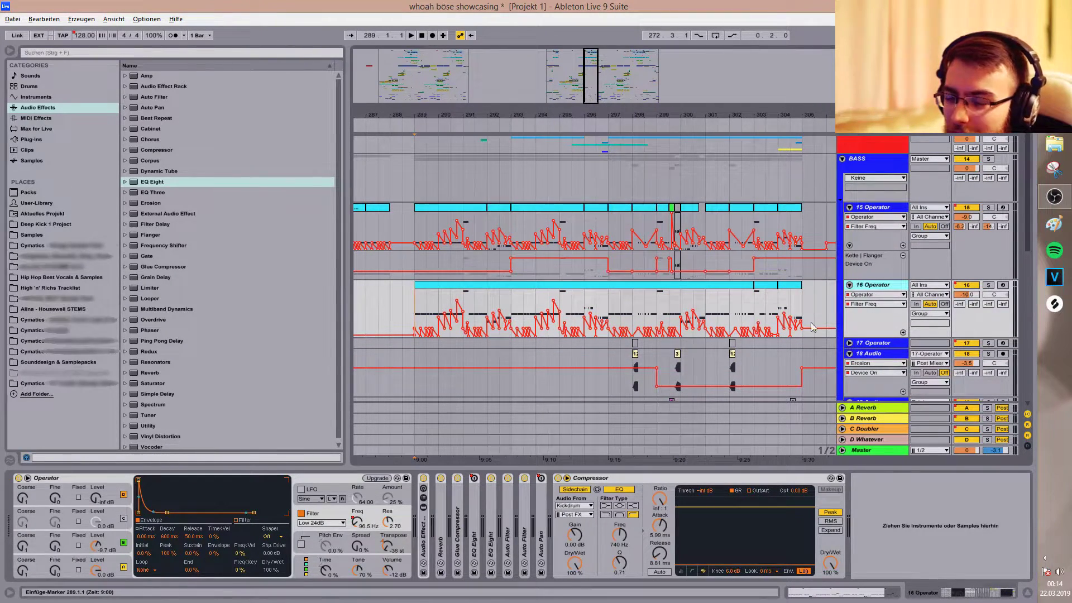
left_click(414, 304)
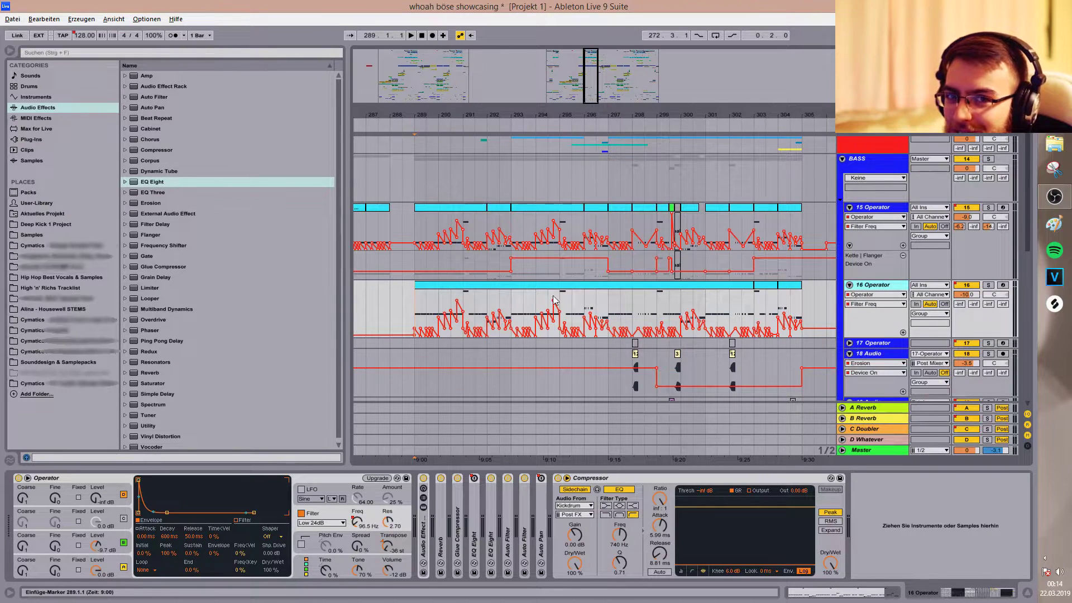
key("space")
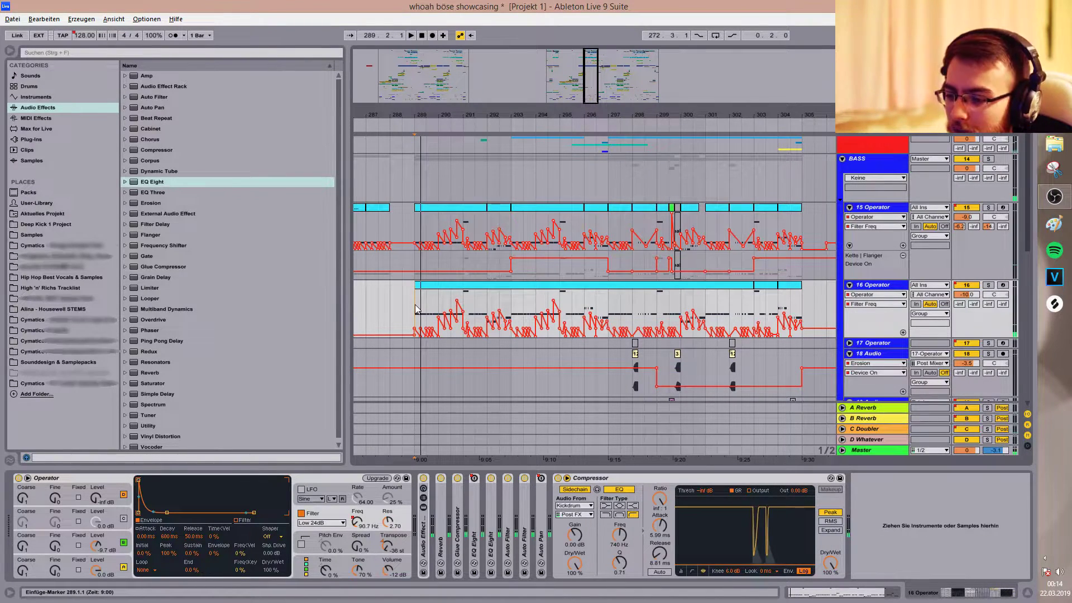
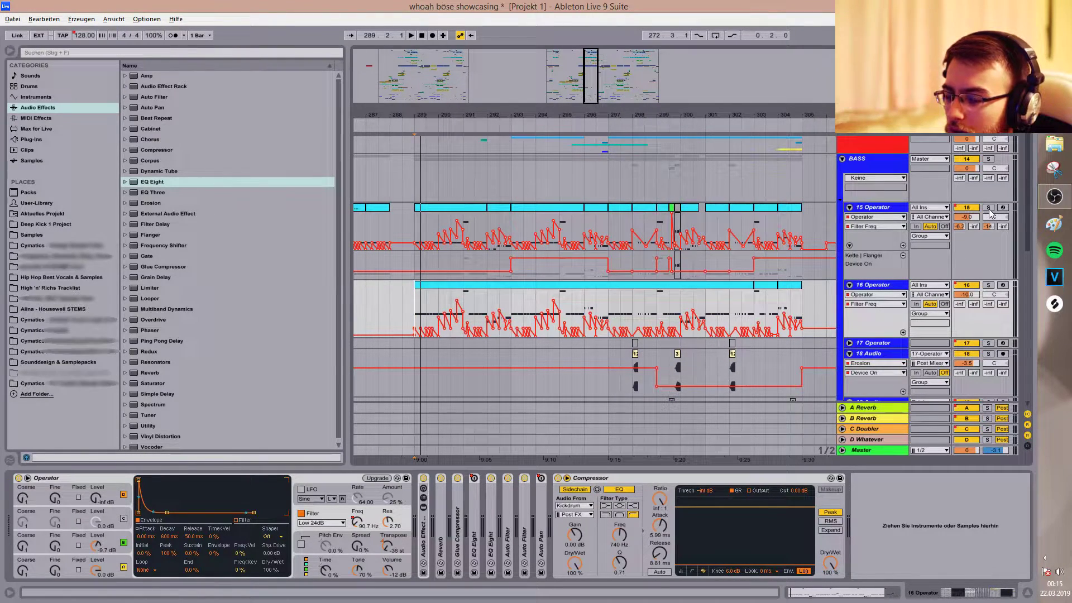
Show the Track Volume automation of 16 Operator and play the bass from bar 289.
left_click(885, 289)
left_click(971, 292)
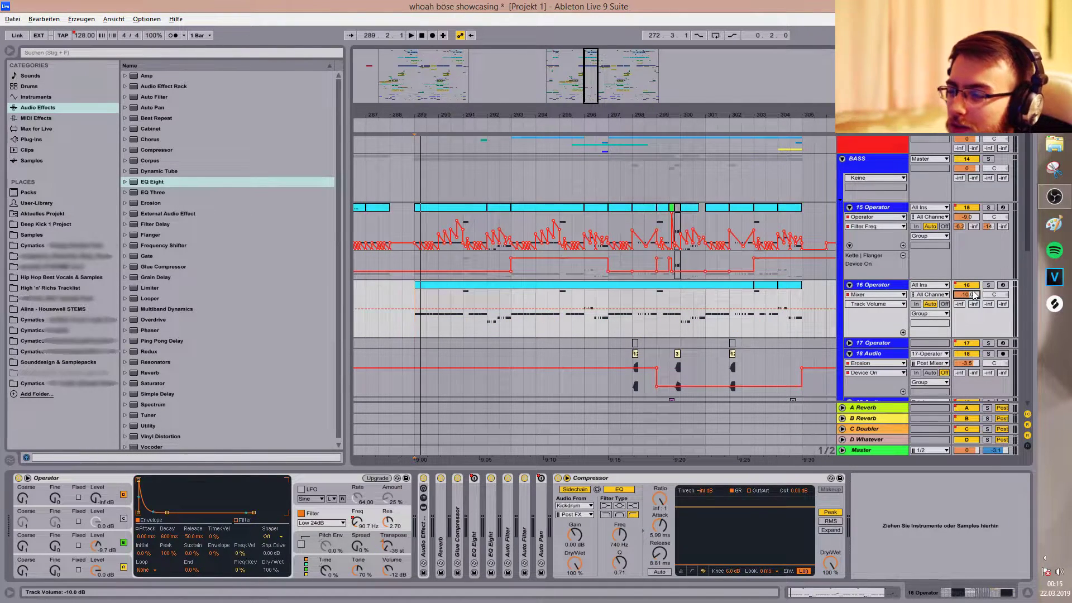
left_click(413, 306)
key("space")
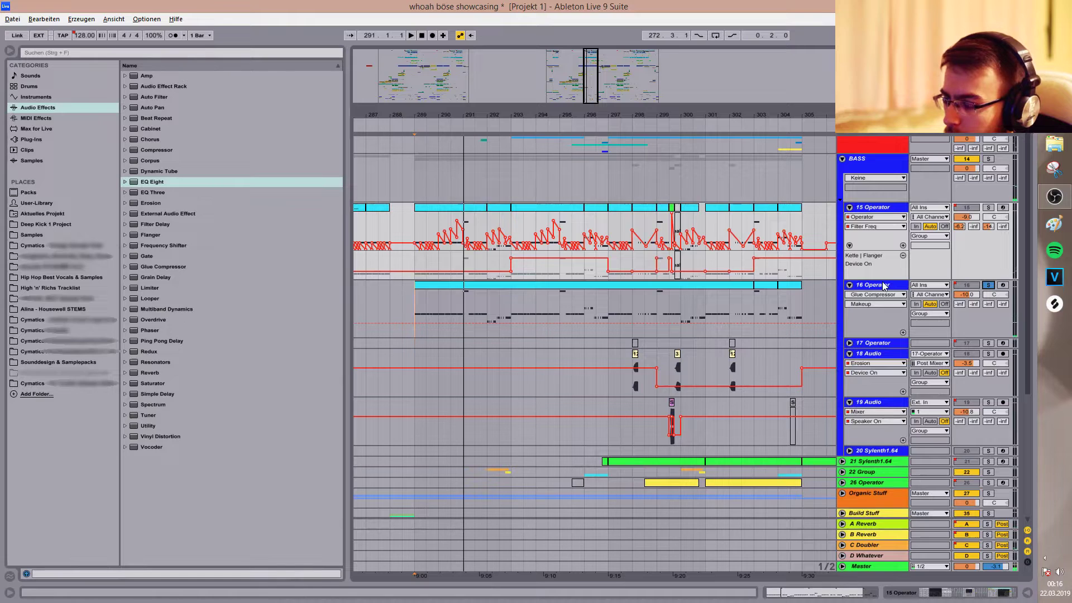
Select the 16 Operator track and return to the 15 Operator track.
left_click(884, 286)
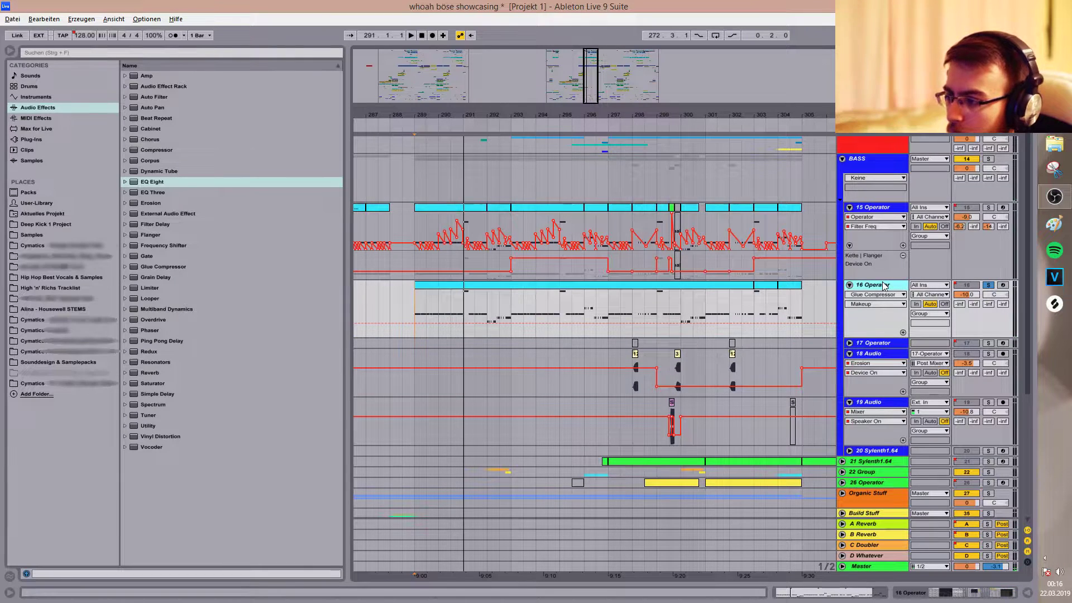
left_click(884, 210)
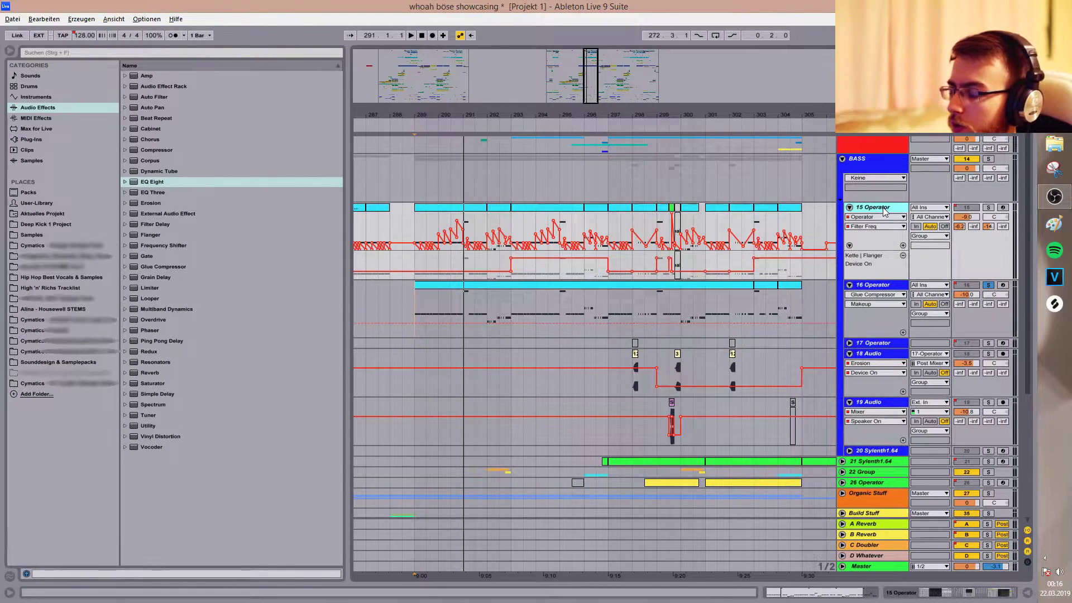
Show the A-Reverb send automation of 15 Operator and select its short clip just before bar 300.
left_click(959, 226)
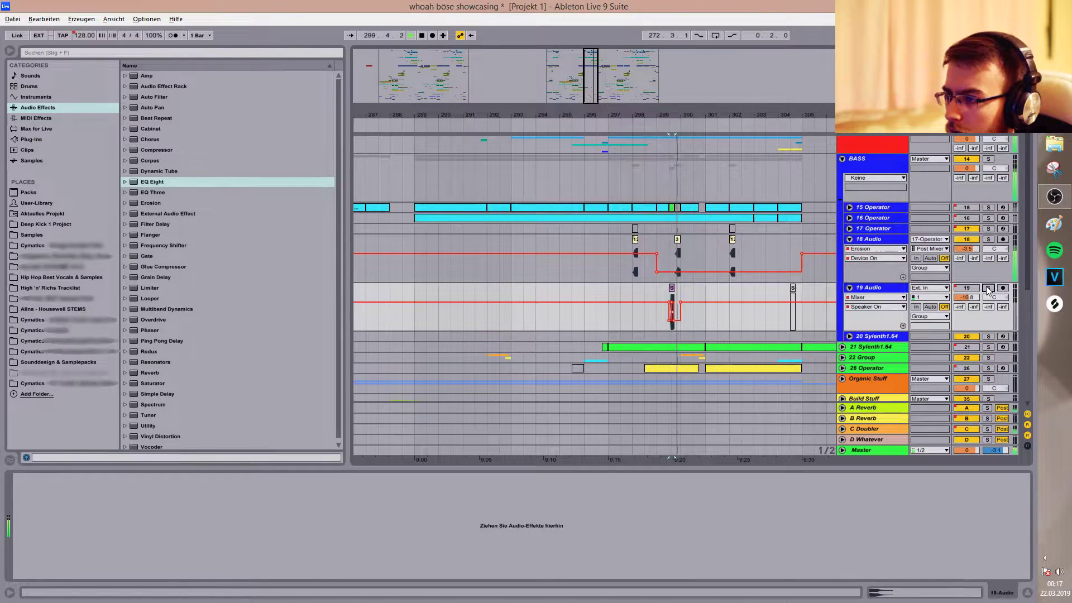
left_click(849, 208)
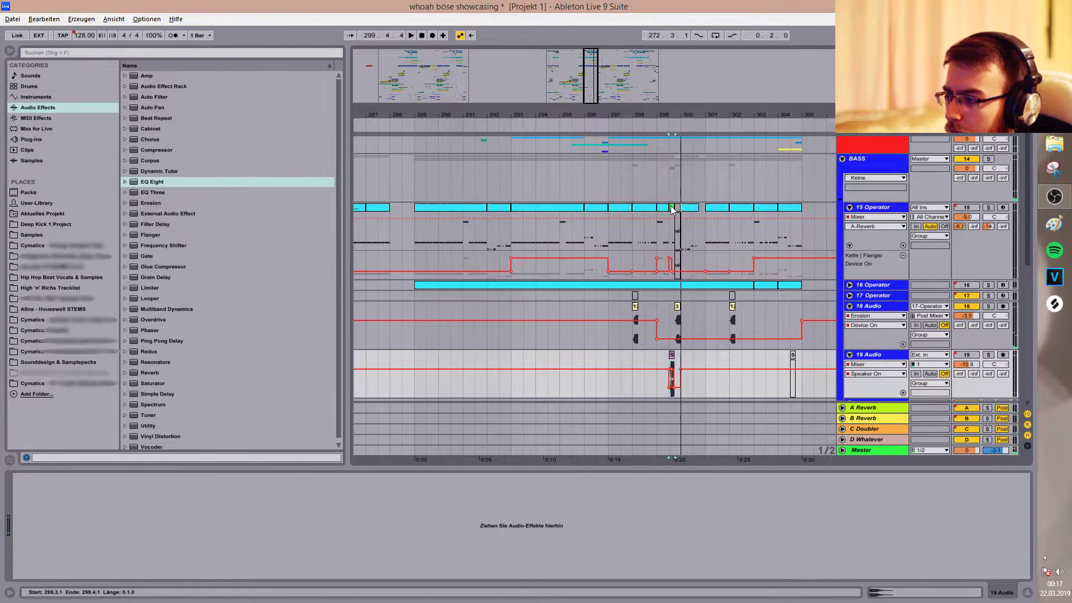
left_click(672, 209)
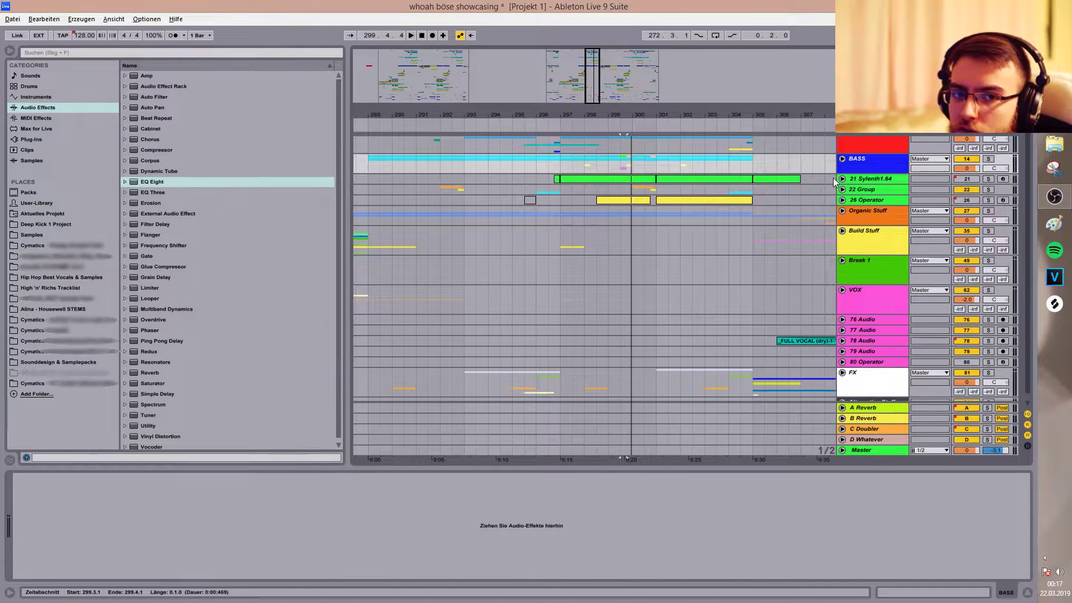
Unfold and solo 21 Sylenth1.64, play it from position 296.3 and examine its FilterCtl Cutoff automation.
left_click(842, 179)
left_click(547, 200)
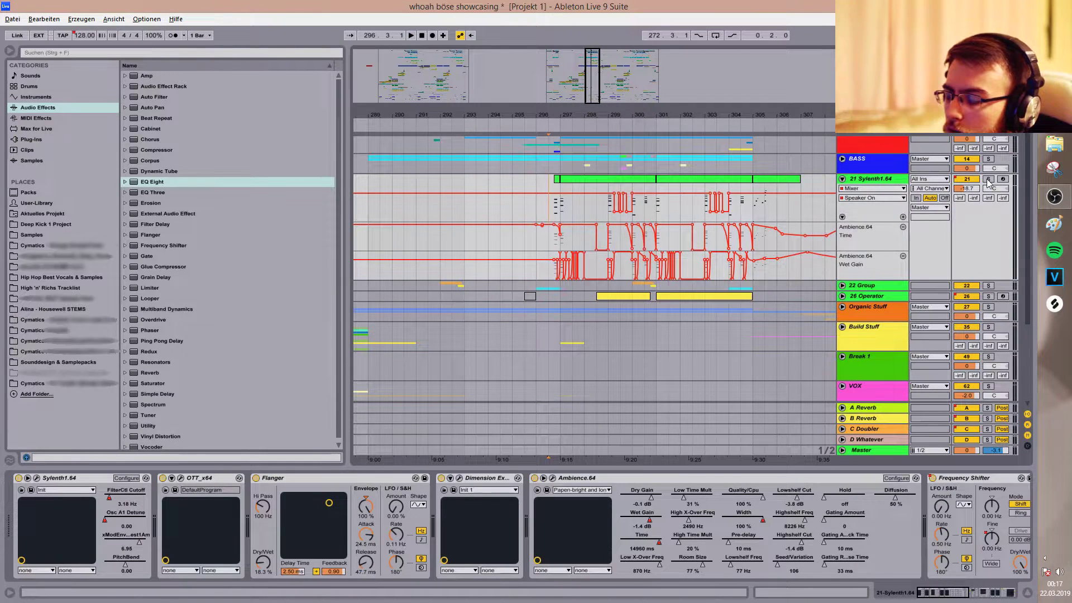
left_click(988, 179)
left_click_drag(655, 115, 722, 390)
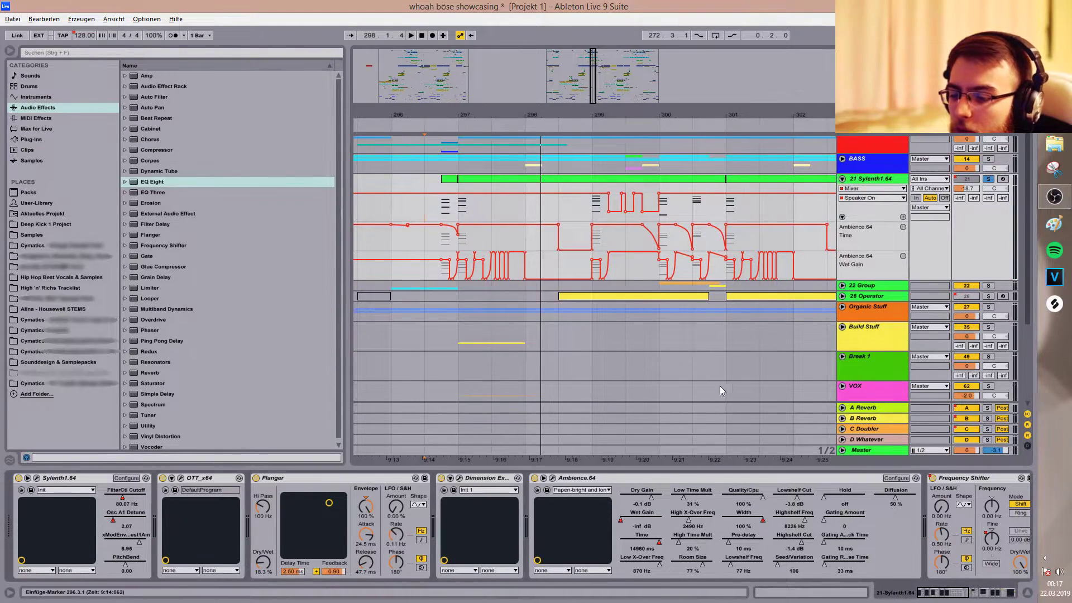
left_click_drag(932, 593, 984, 593)
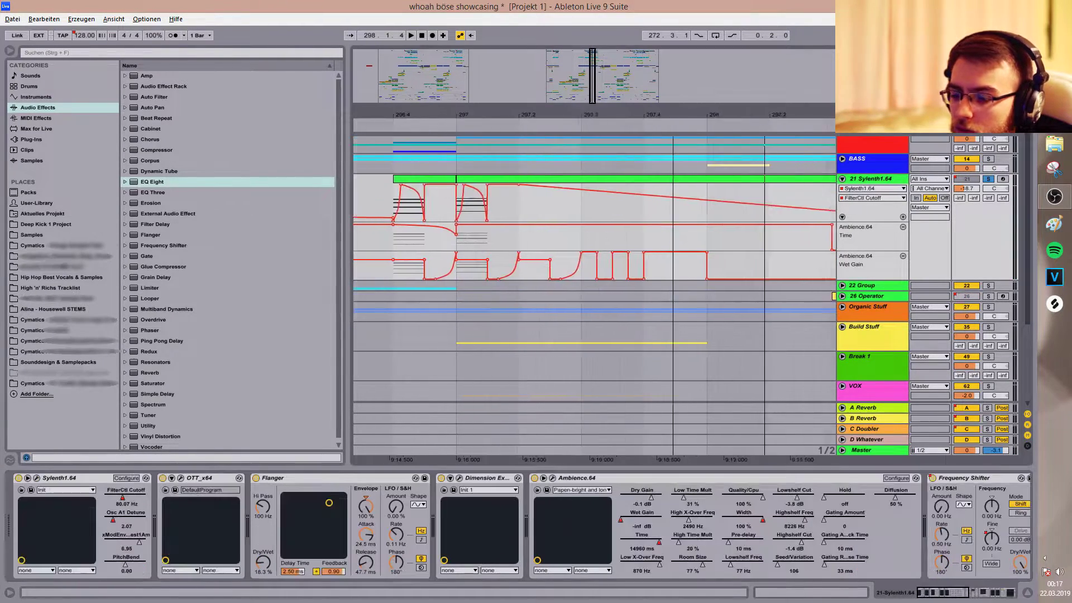
left_click_drag(427, 116, 492, 123)
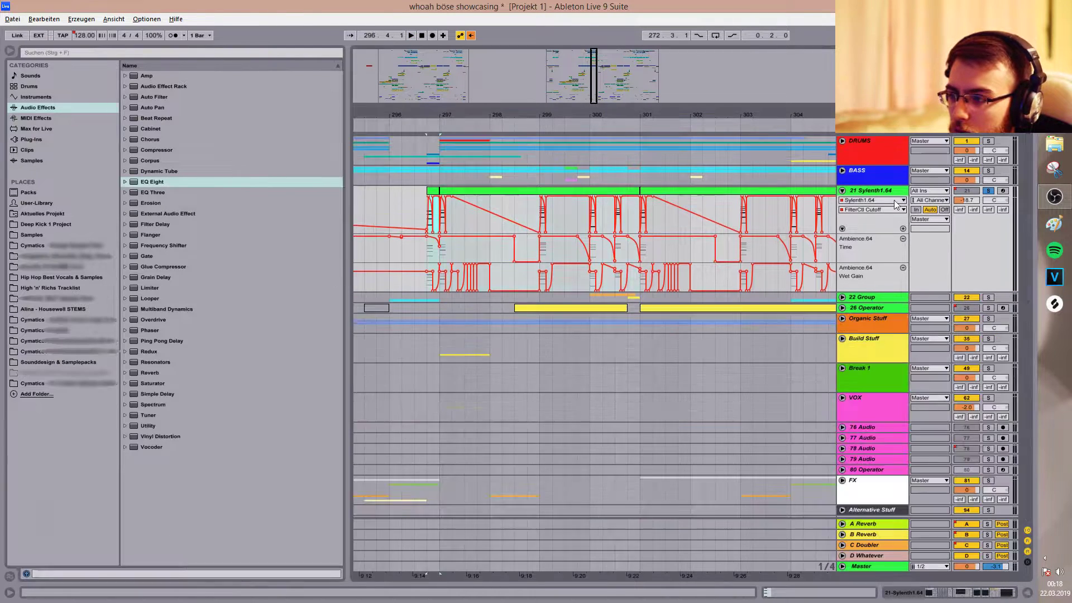
Show the device chain of 21 Sylenth1.64 and audition the FilterCtl Cutoff automation from position 296.4.
double_click(883, 190)
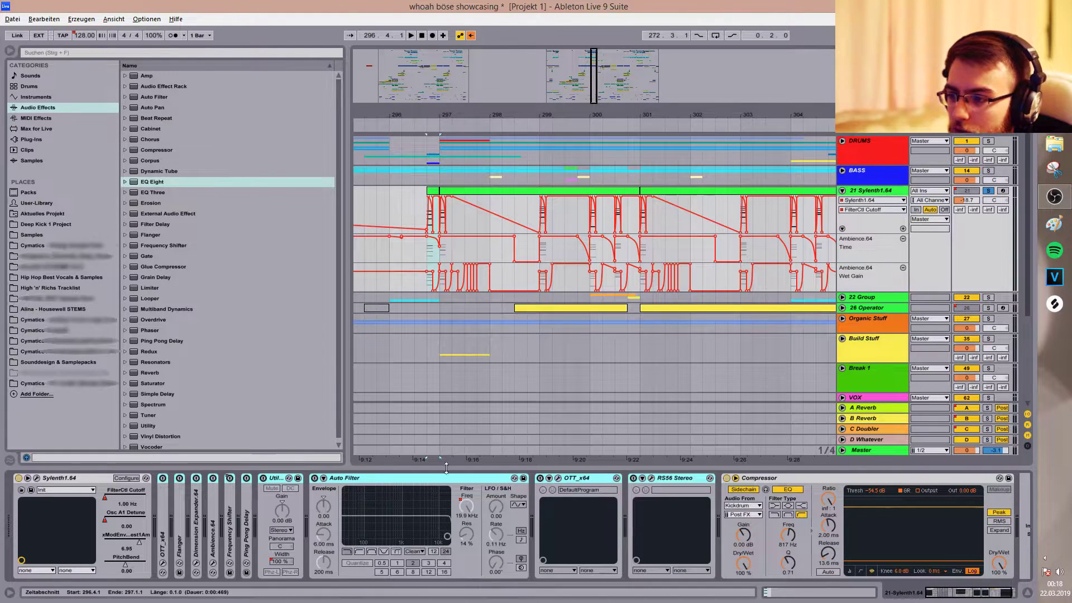
left_click(126, 513)
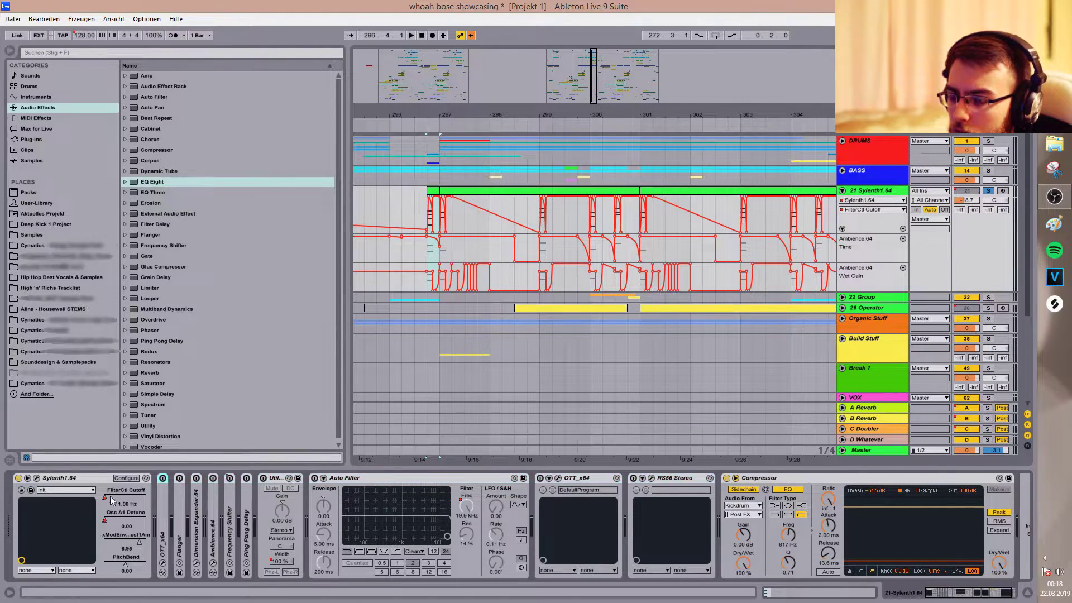
left_click_drag(595, 83, 593, 112)
left_click(368, 208)
key("space")
key("space")
Examine the Osc A1 Detune automation of 21 Sylenth1.64 on a 1/16 grid and play from position 296.4.
right_click(372, 201)
left_click(477, 383)
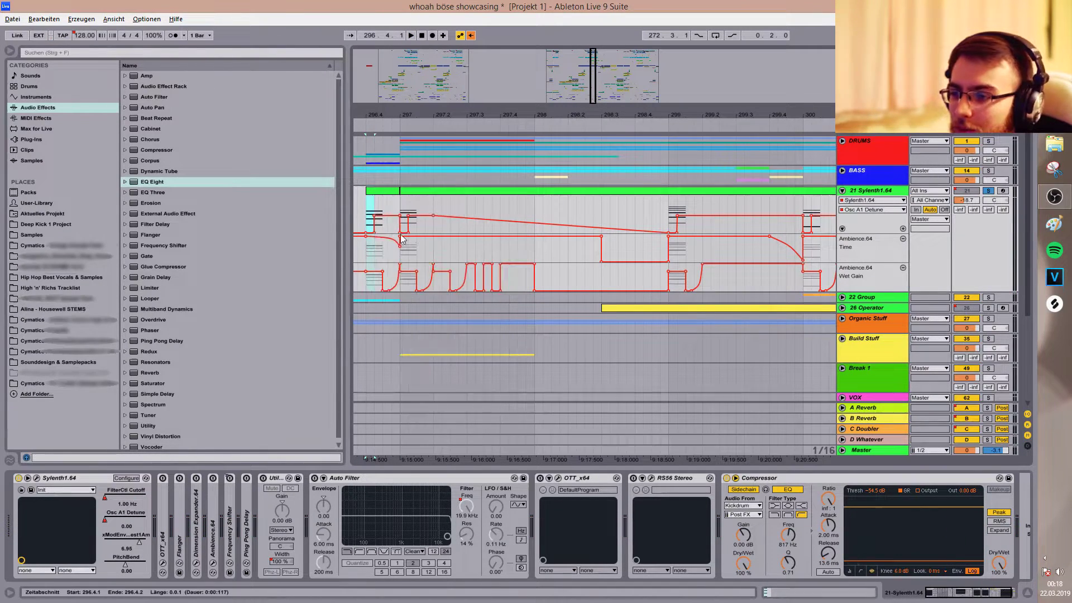
left_click(368, 211)
key("space")
left_click_drag(794, 115, 698, 103)
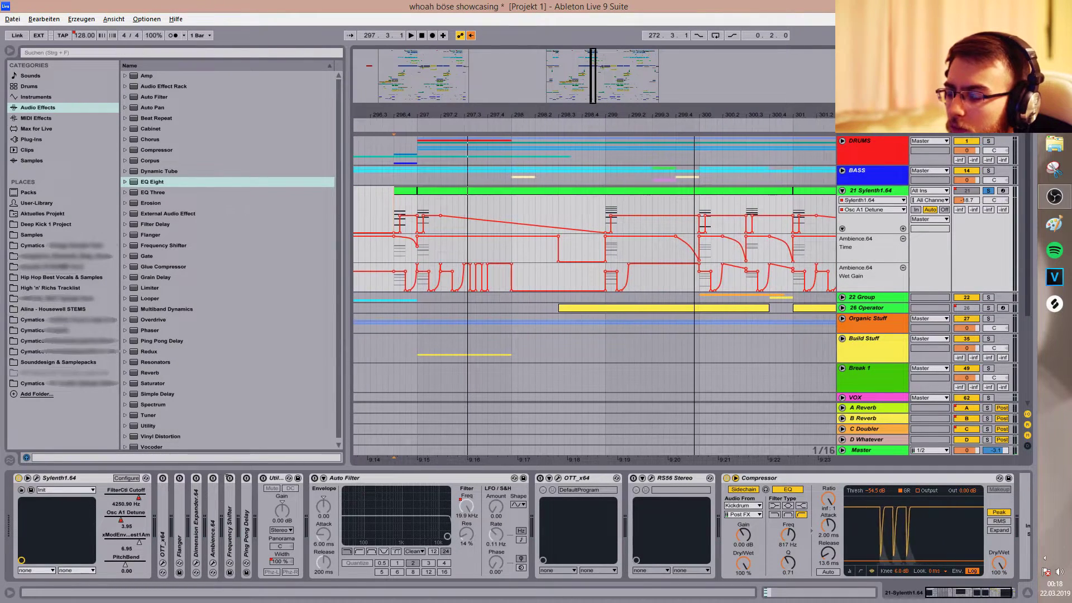
Play the 21 Sylenth1.64 clip starting at bar 305 to hear its Osc A1 Detune automation.
key("minus")
key("minus")
key("minus")
key("minus")
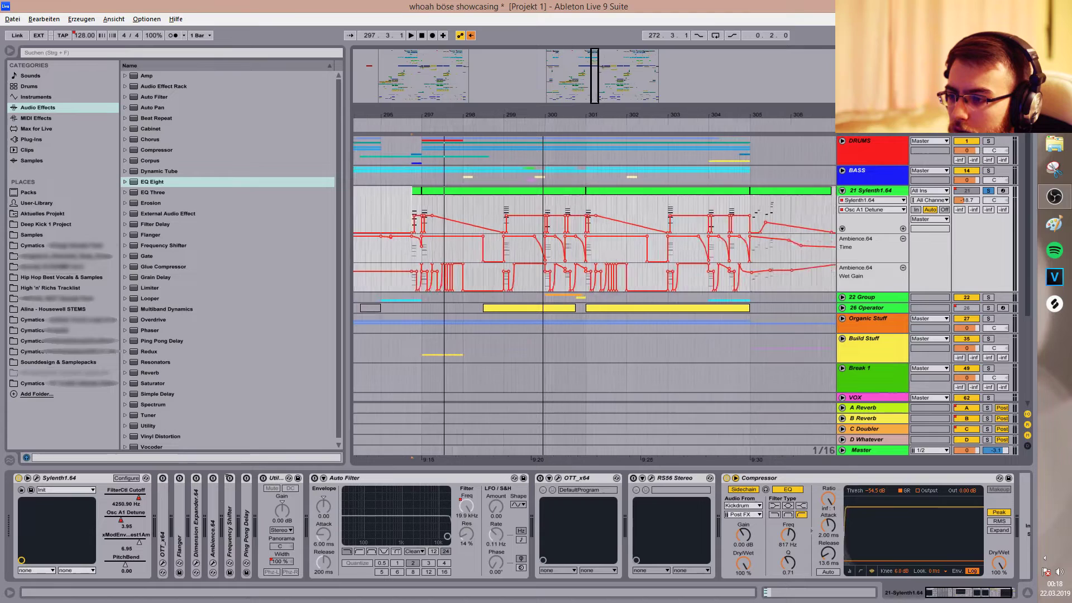
left_click(655, 191)
key("space")
mouse_move(600, 74)
left_mouse_down()
mouse_move(600, 103)
mouse_move(600, 83)
left_mouse_up()
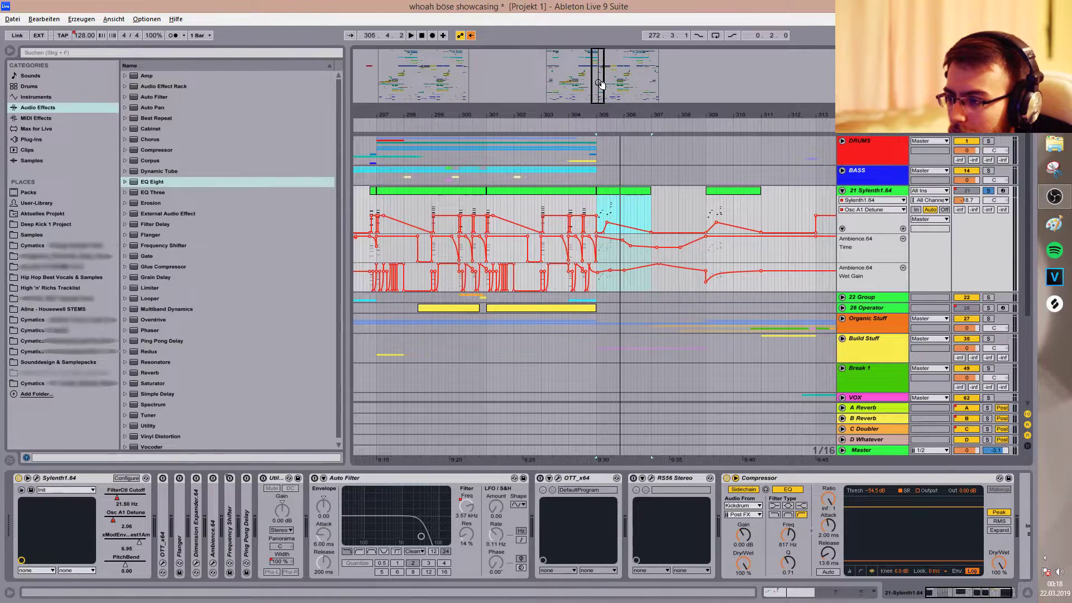
Stop playback and return to the first 21 Sylenth1.64 clip at position 296.4 to audition it.
key("space")
key("space")
left_click_drag(600, 83, 597, 82)
left_click(448, 190)
key("space")
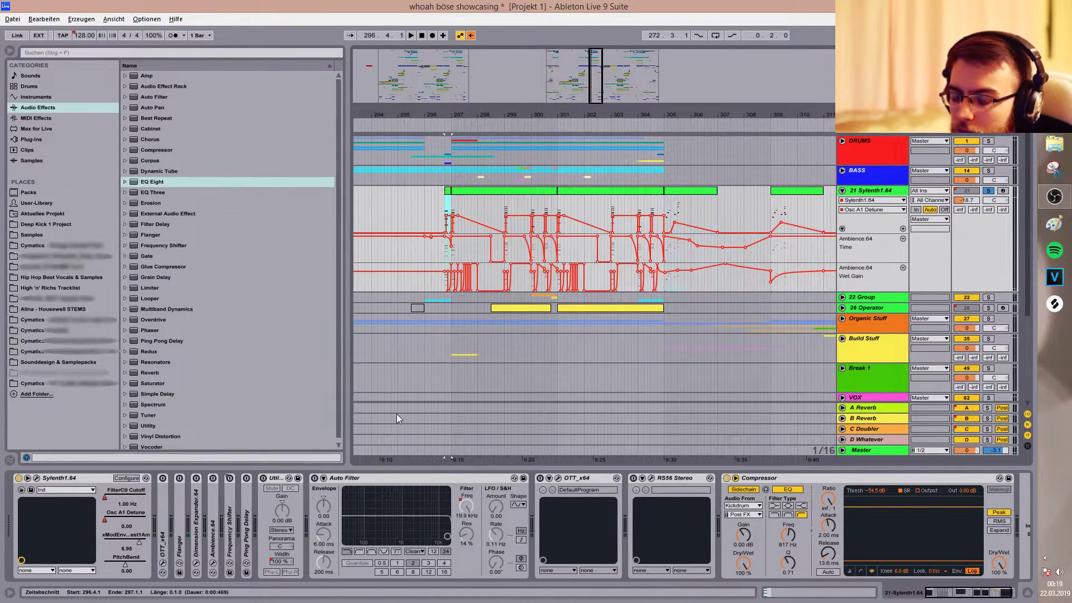
Inspect the Flanger and Ambience.64 effects, play the Wet Gain automation from position 296.4 and unsolo 21 Sylenth1.64.
left_click(162, 478)
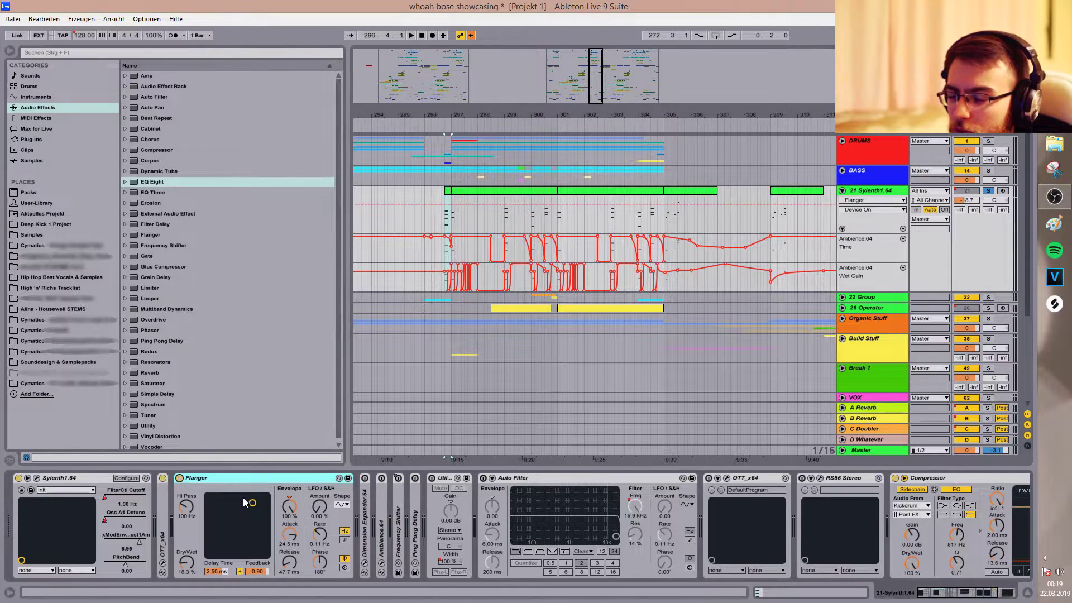
key("space")
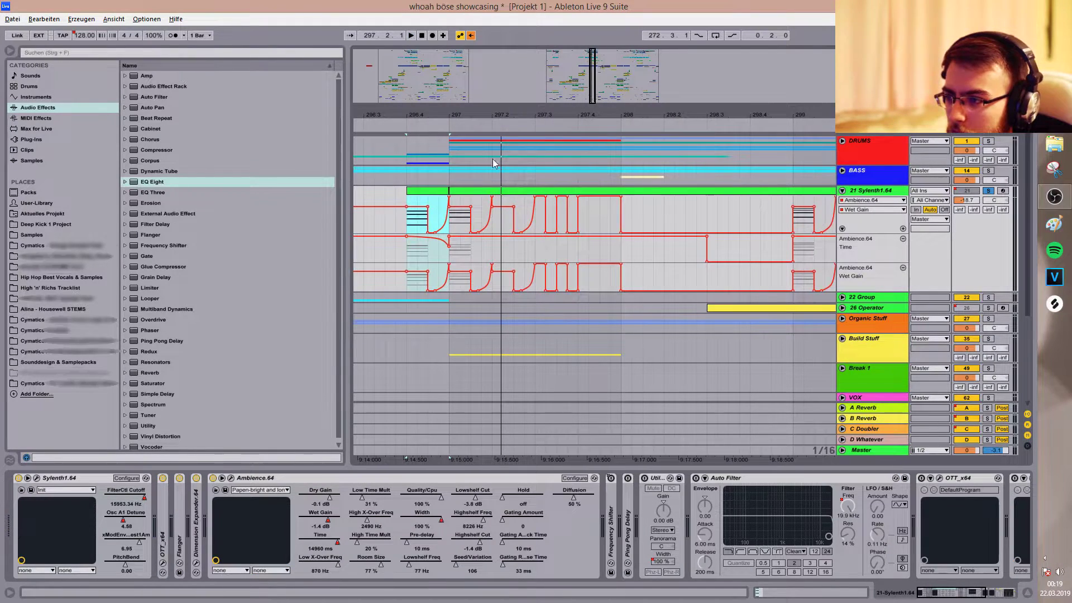
left_click(407, 222)
key("space")
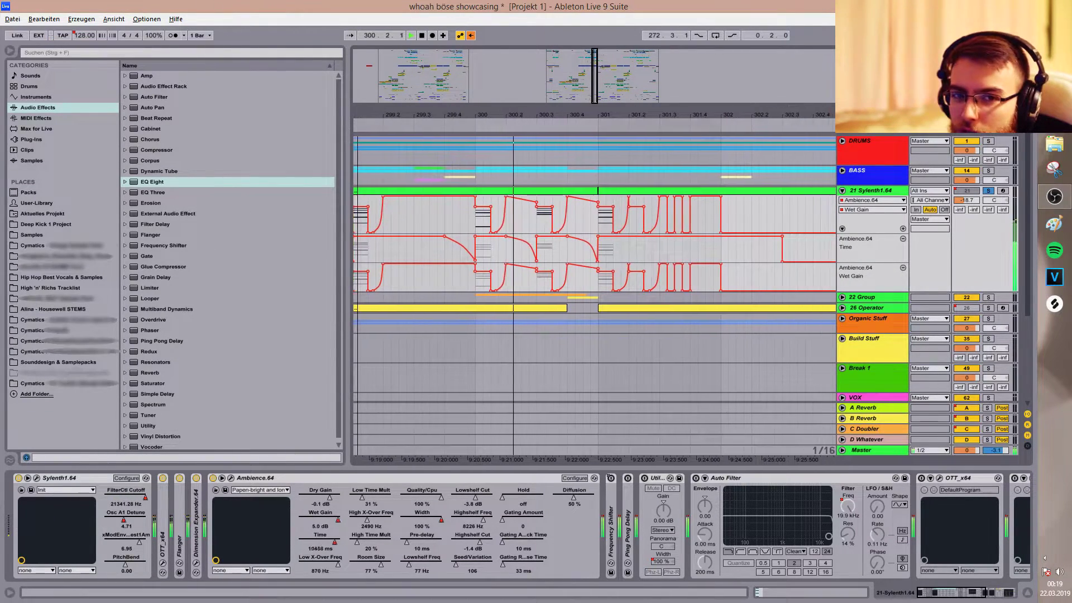
left_click_drag(620, 114, 619, 113)
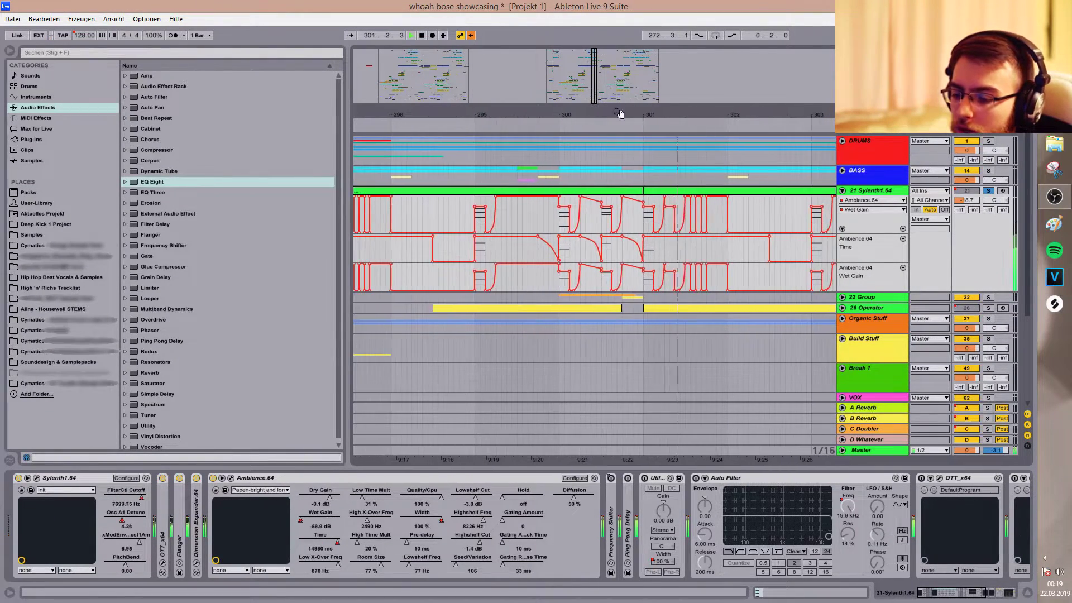
key("space")
left_click(988, 191)
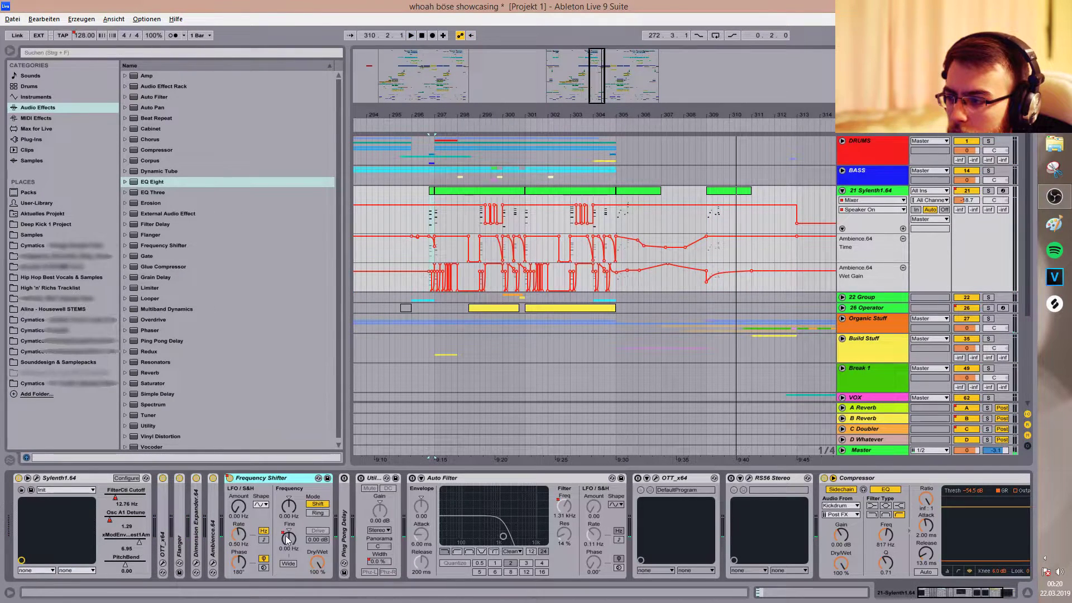
Show the Frequency Shifter's Fine automation across the whole arrangement up to bar 767 with the grid at 2/1.
right_click(286, 537)
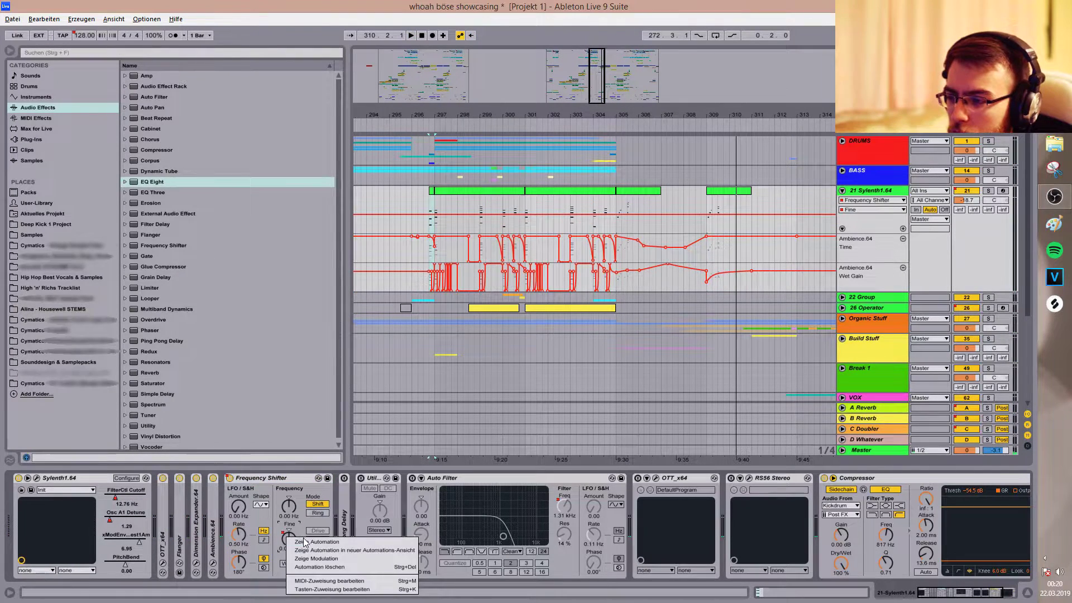
left_click(306, 540)
double_click(562, 119)
left_click_drag(825, 202, 802, 198)
right_click(634, 203)
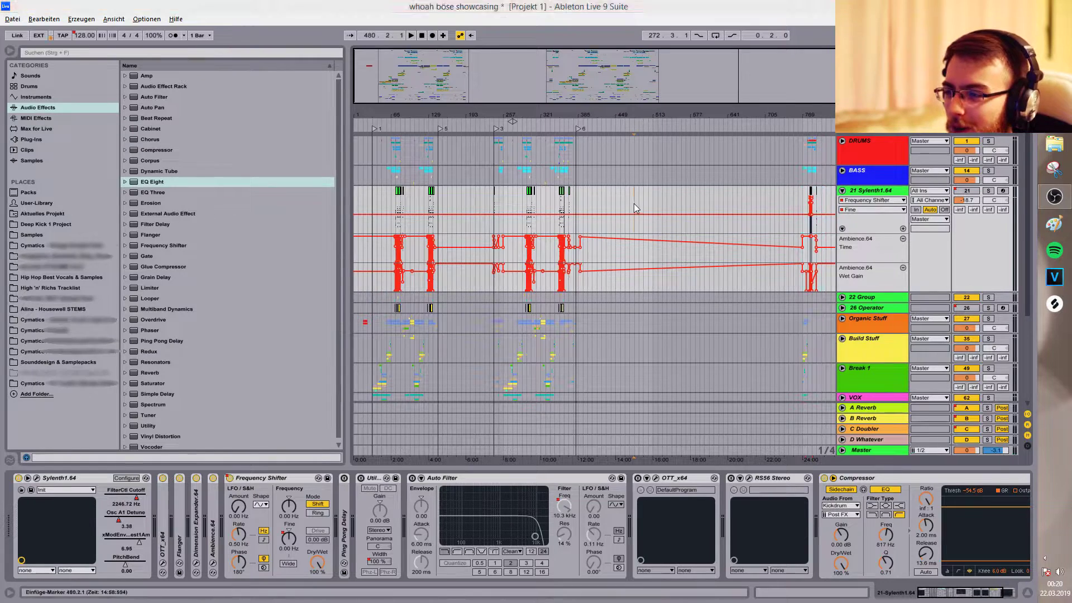
left_click(710, 289)
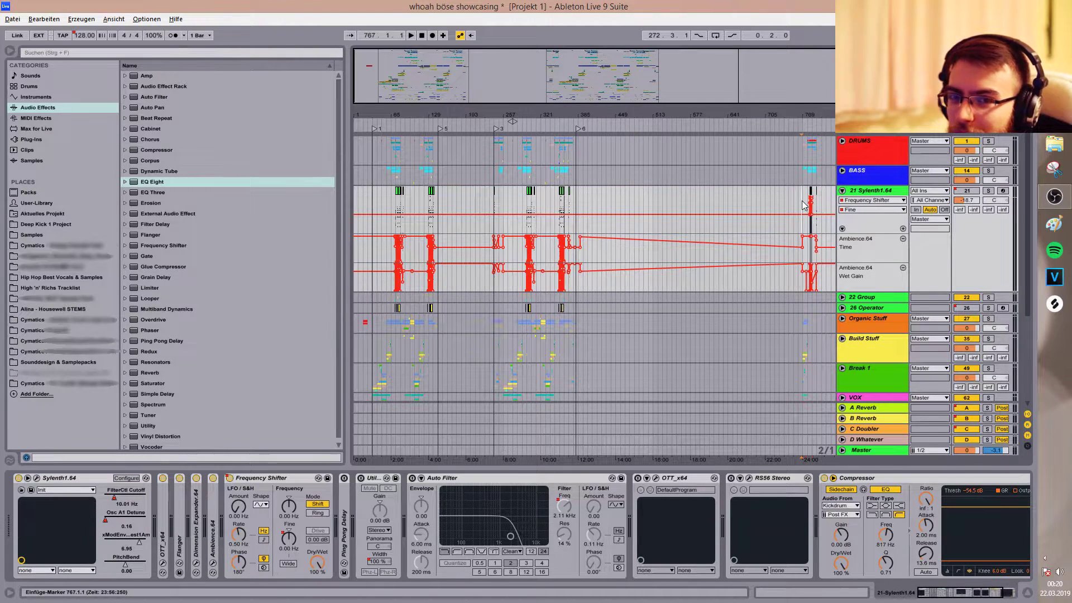
Show the Ping Pong Delay's Dry/Wet automation, solo 21 Sylenth1.64 and play from bar 305.
left_click_drag(565, 88, 592, 196)
left_click(527, 203)
key("space")
left_click_drag(593, 97, 593, 125)
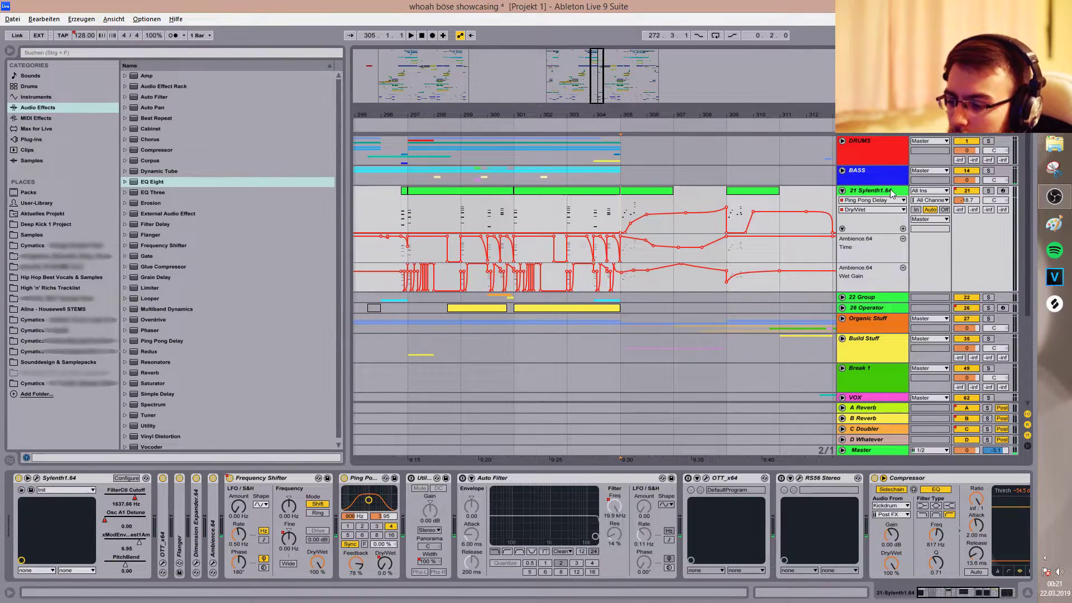
left_click(988, 190)
key("space")
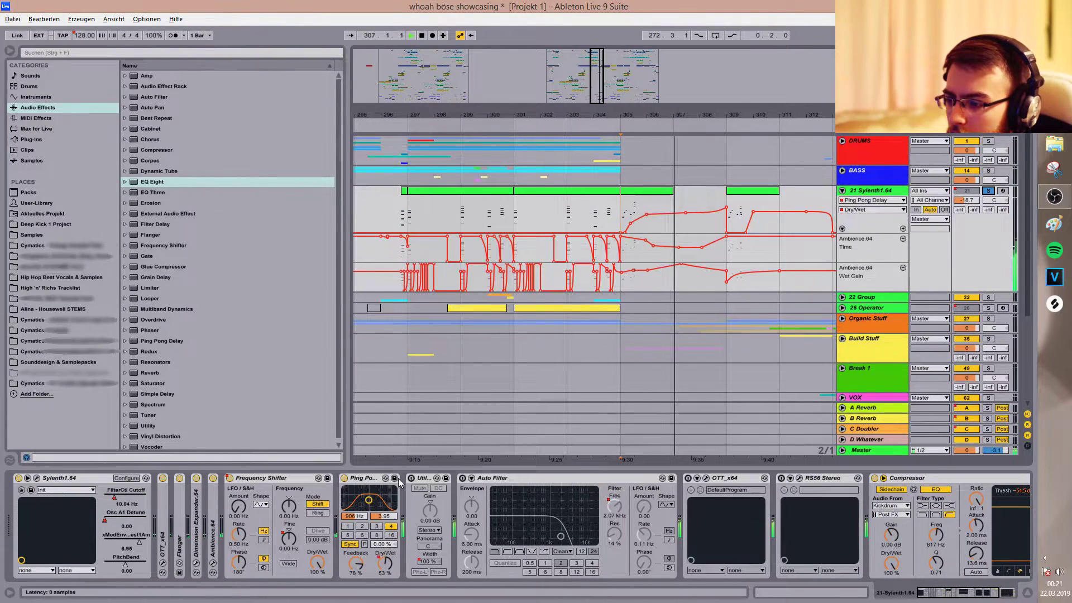
Show the Utility's StereoSeparation automation on 21 Sylenth1.64 and play from bar 309.
left_click(412, 478)
left_click(429, 561)
mouse_move(602, 87)
left_mouse_down()
mouse_move(602, 74)
mouse_move(606, 106)
mouse_move(603, 76)
left_mouse_up()
left_click(670, 203)
key("space")
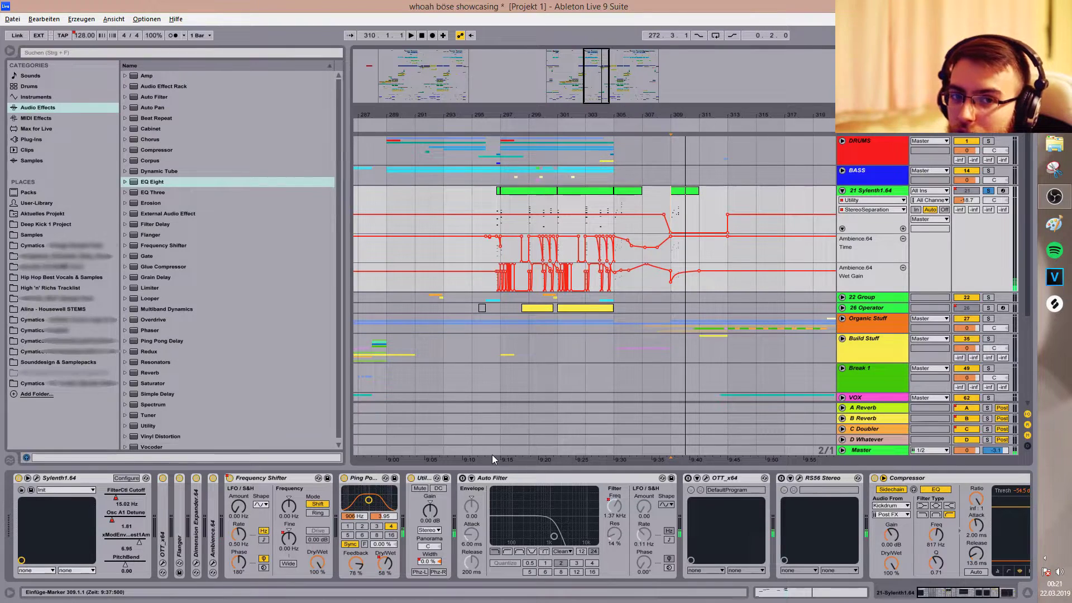
Solo the Organic Stuff group along with 21 Sylenth1.64 and play the section around bar 309.
left_click(987, 319, "ctrl")
left_click(671, 205)
key("space")
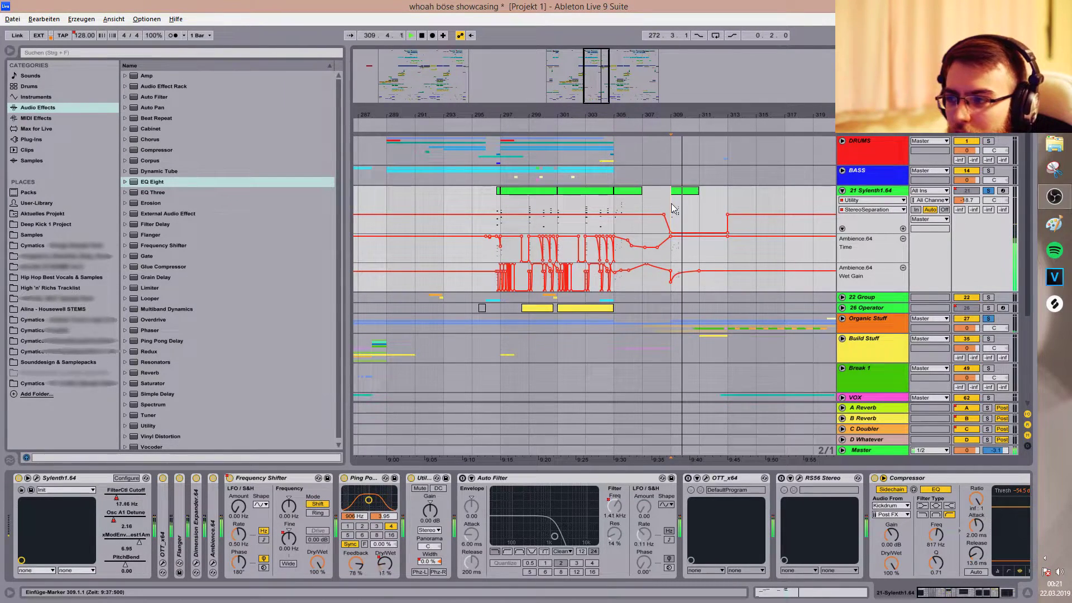
scroll(839, 284, "down", 3)
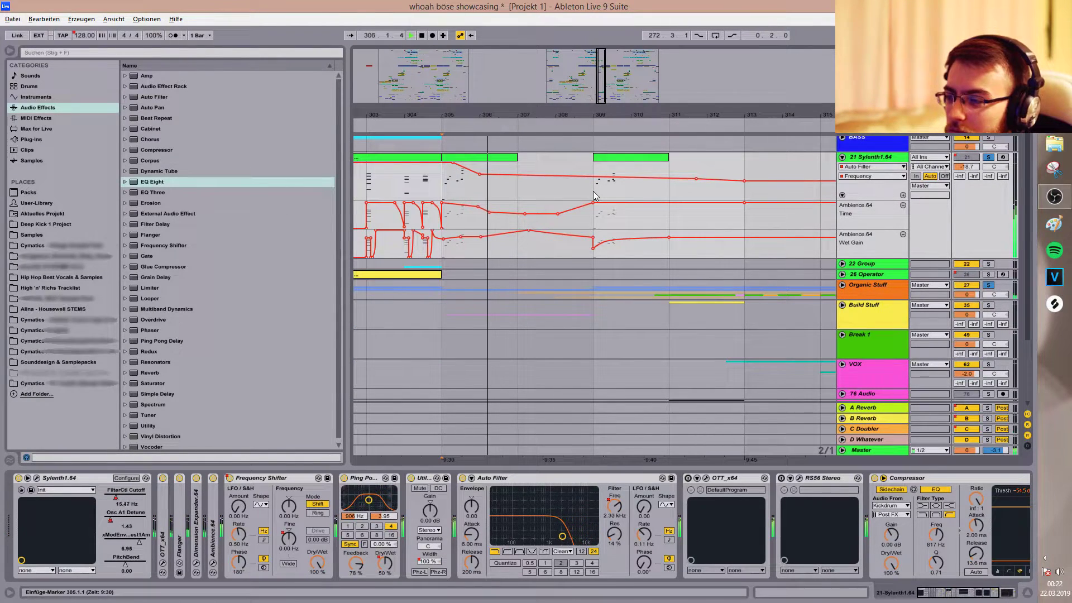
left_click(593, 192)
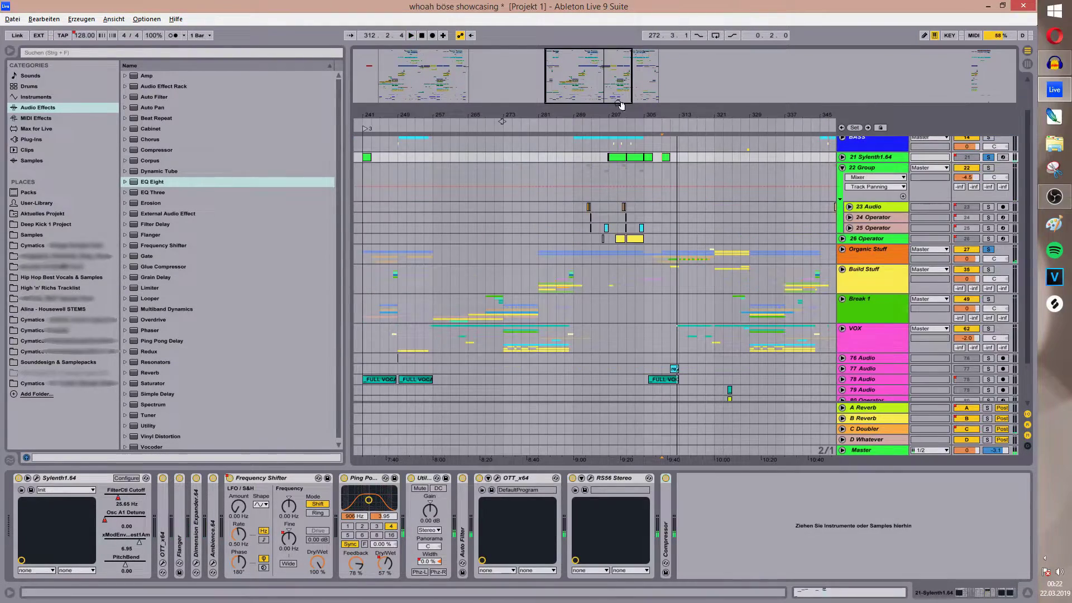
Solo 22 Group and play the 23 Audio clips from bar 292.
left_click_drag(600, 79, 588, 110)
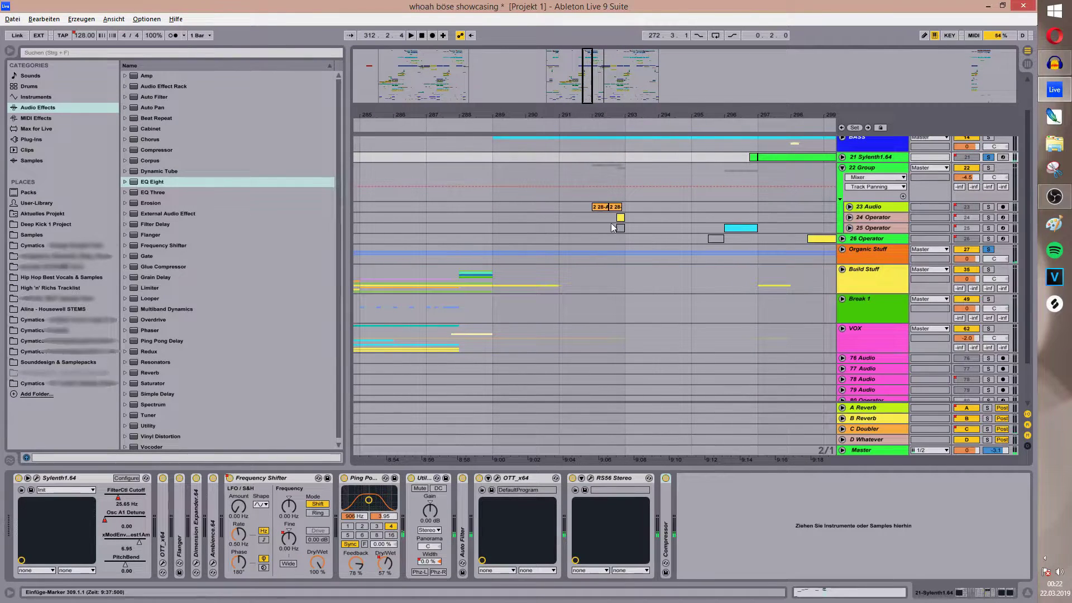
left_click(602, 207)
left_click(989, 168)
key("space")
left_click_drag(683, 216, 549, 307)
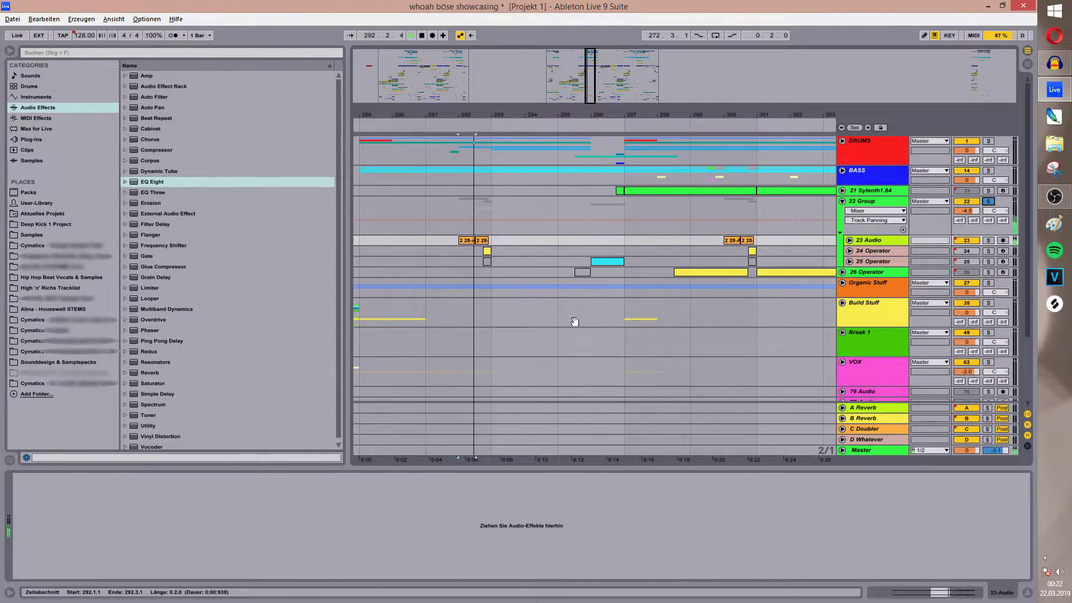
left_click_drag(590, 75, 589, 75)
left_click(401, 240)
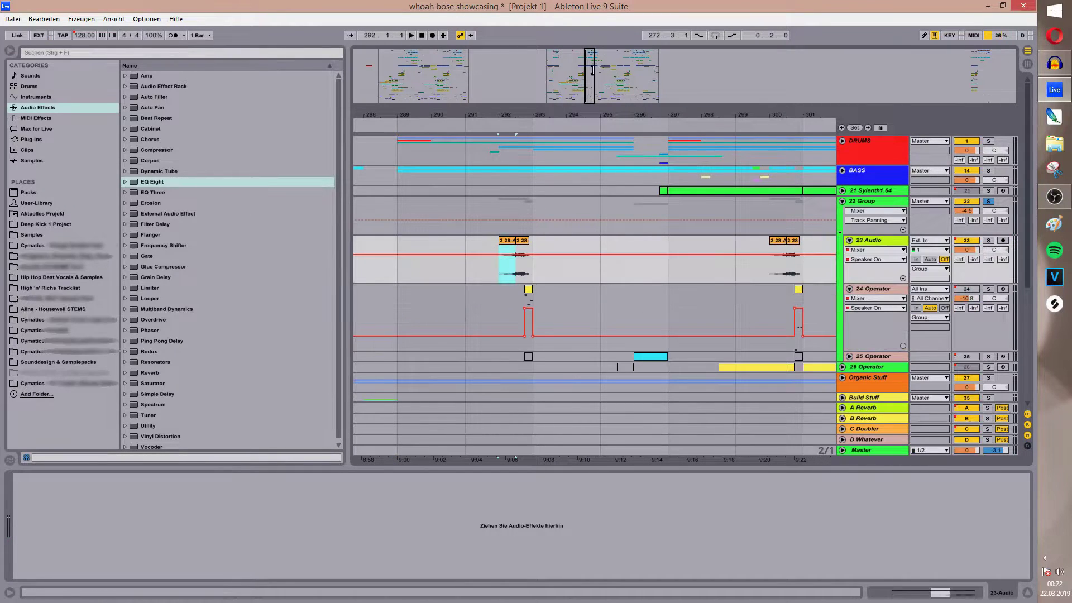
Inspect the 24 Operator track's devices and Speaker On automation, and play its soloed clip from position 292.4.
left_click_drag(592, 70, 590, 66)
left_click(593, 73)
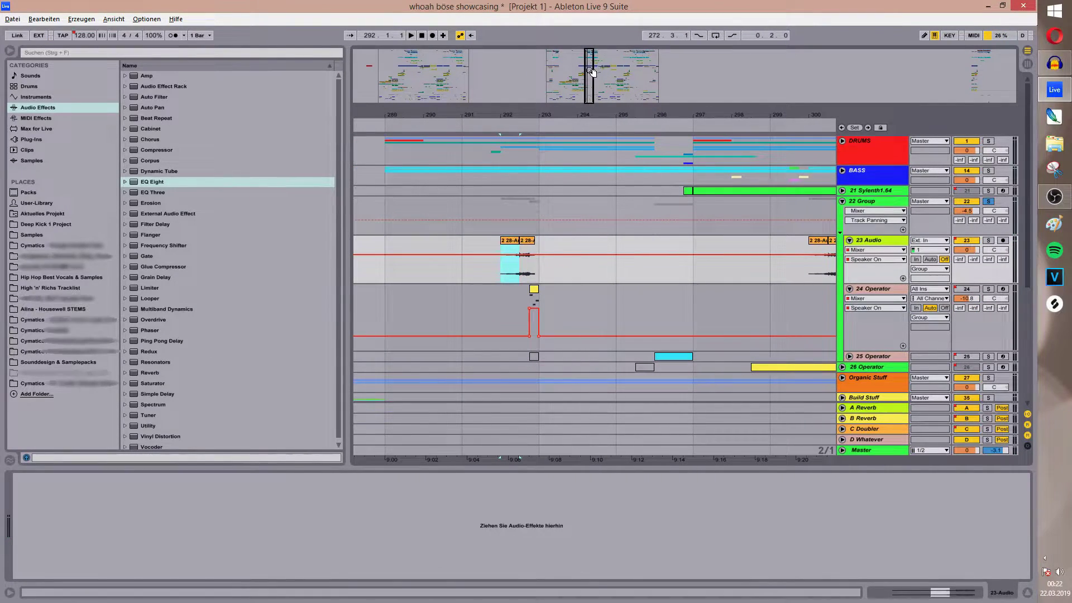
left_click_drag(499, 268, 537, 313)
mouse_move(590, 90)
left_mouse_down()
mouse_move(590, 74)
mouse_move(588, 100)
left_mouse_up()
left_click_drag(478, 274, 595, 298)
left_click(607, 299)
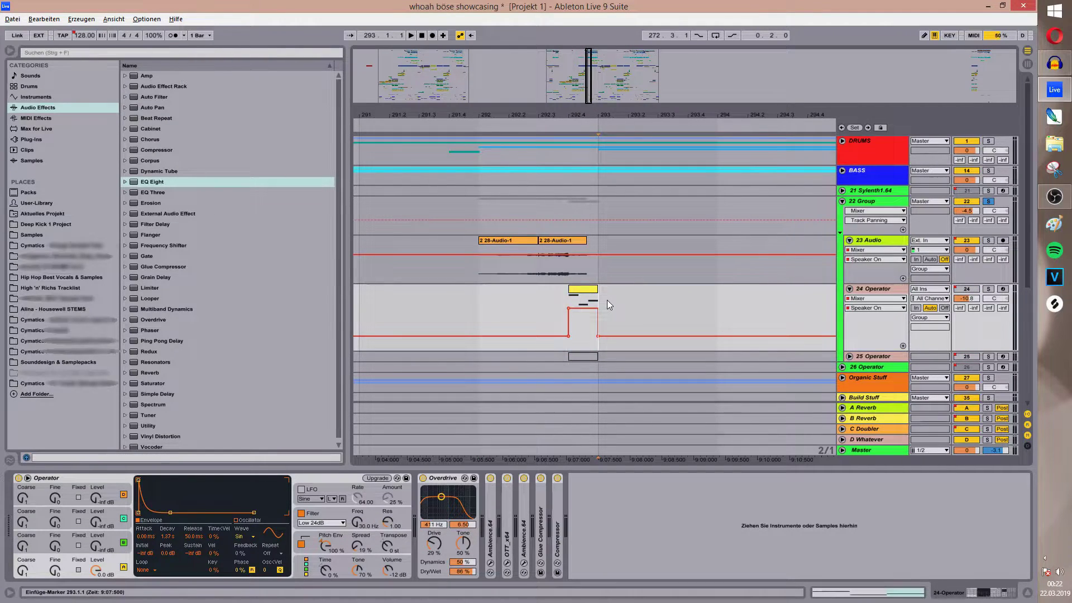
left_click(880, 291)
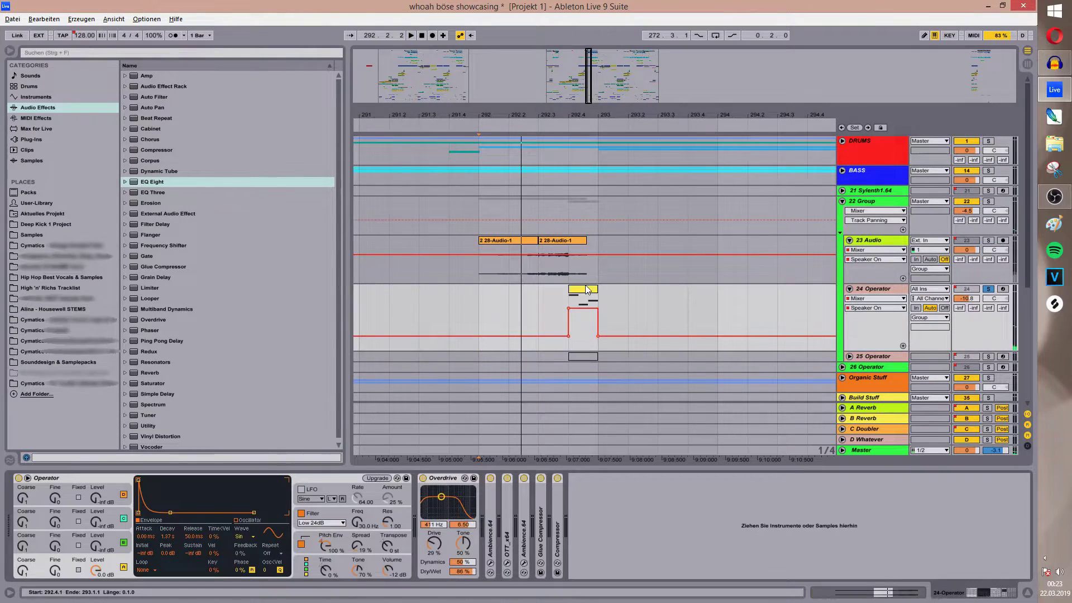
key("space")
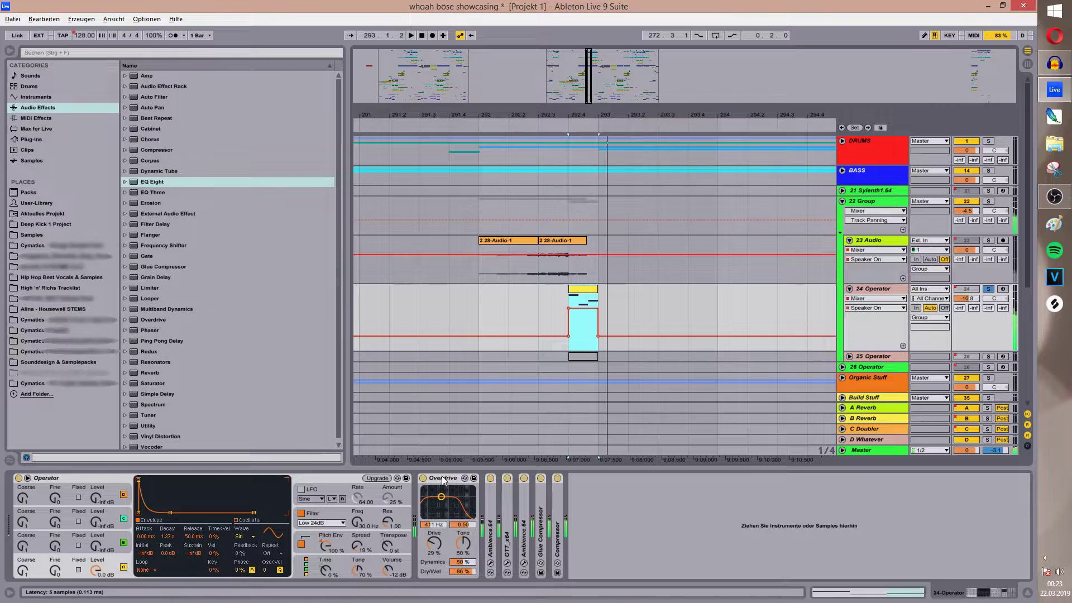
Audition the 24 Operator clip with Overdrive through Compressor bypassed, re-enable those effects and unfold the first Ambience.64.
left_click(557, 478)
key("space")
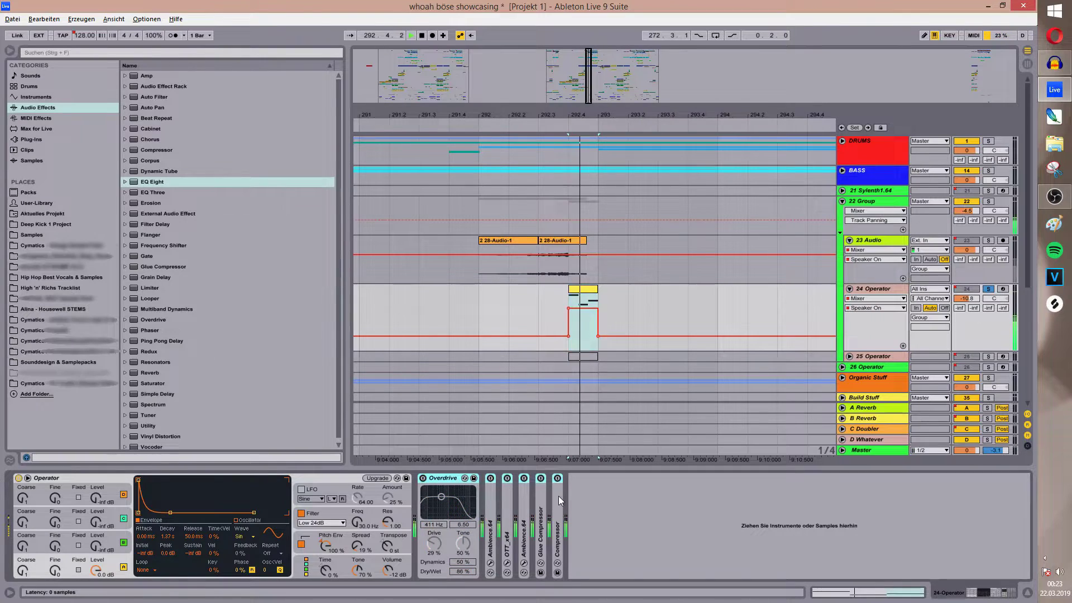
key("0")
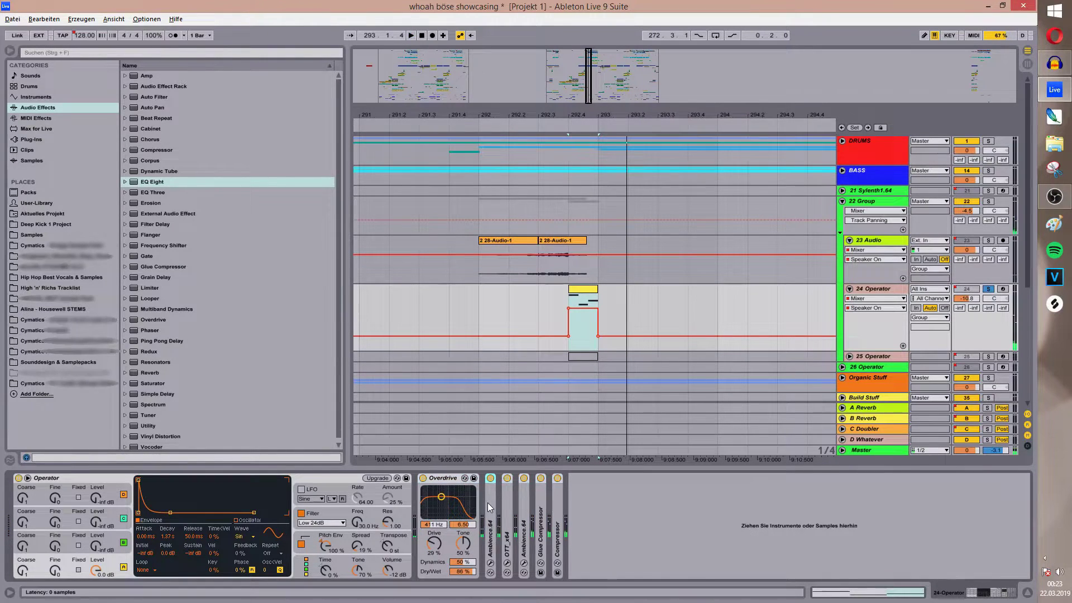
double_click(487, 503)
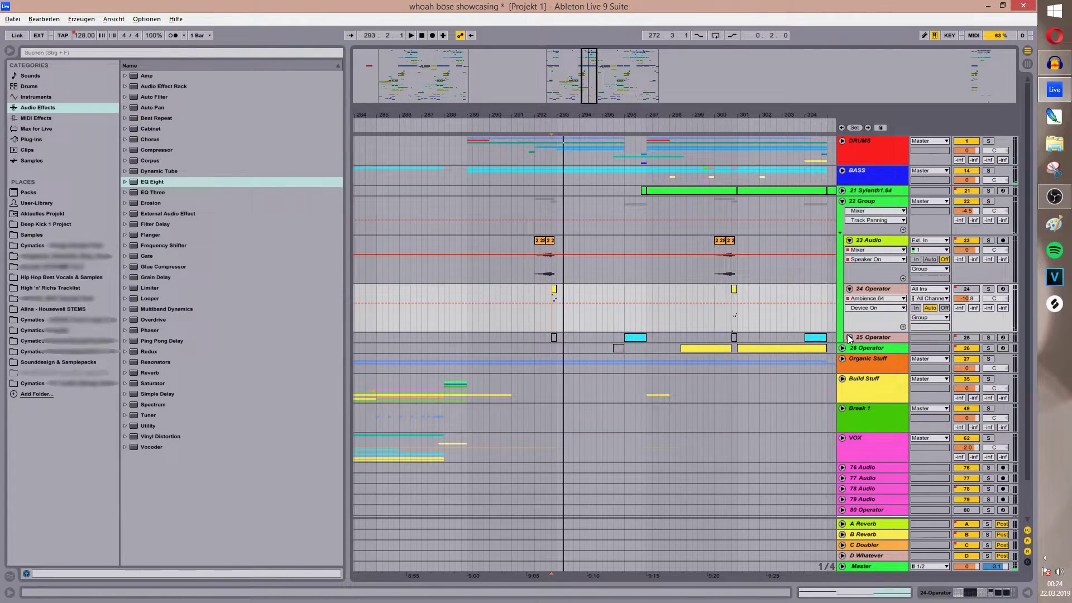
Unfold 25 Operator, play its soloed clip at bar 296 and show the track's device chain.
left_click(849, 337)
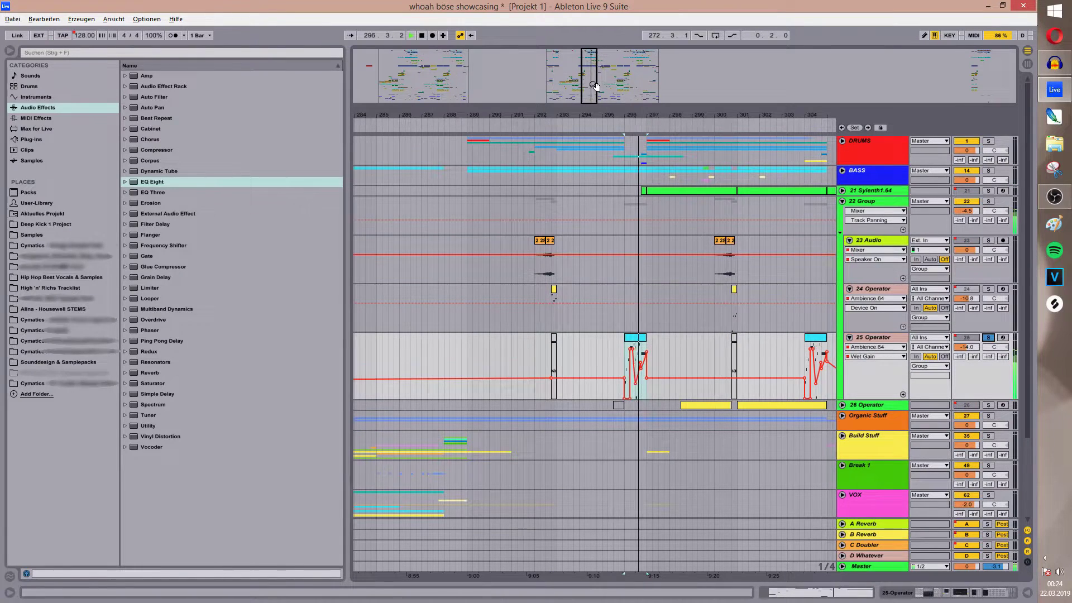
left_click_drag(594, 85, 531, 331)
key("space")
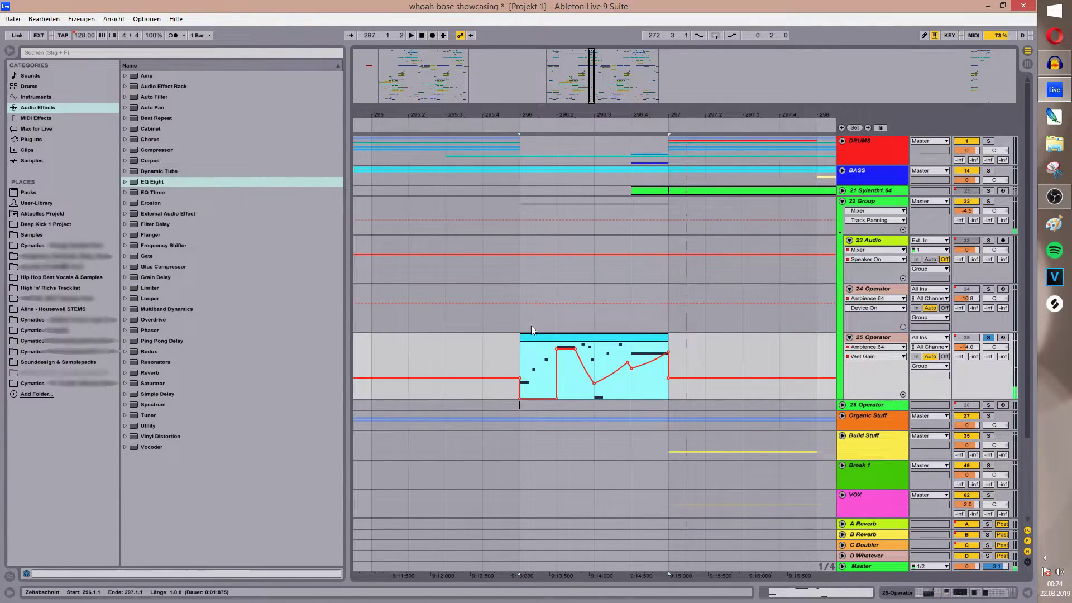
left_click(523, 346)
double_click(886, 338)
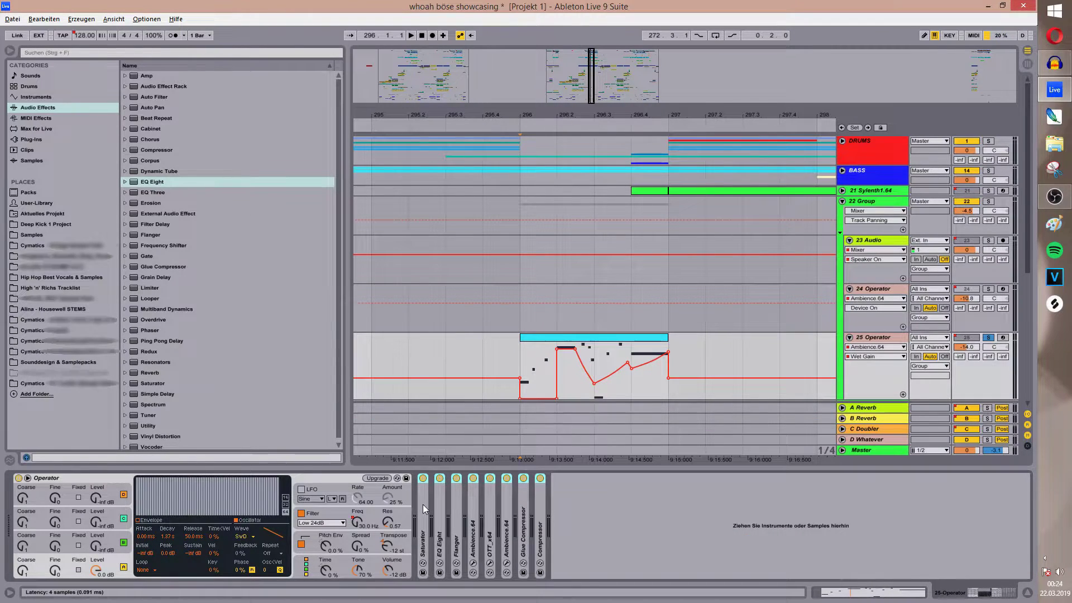
Bypass all of 25 Operator's effects, show Operator's Filter Freq automation and place the playback position at 296.4.
key("0")
right_click(357, 522)
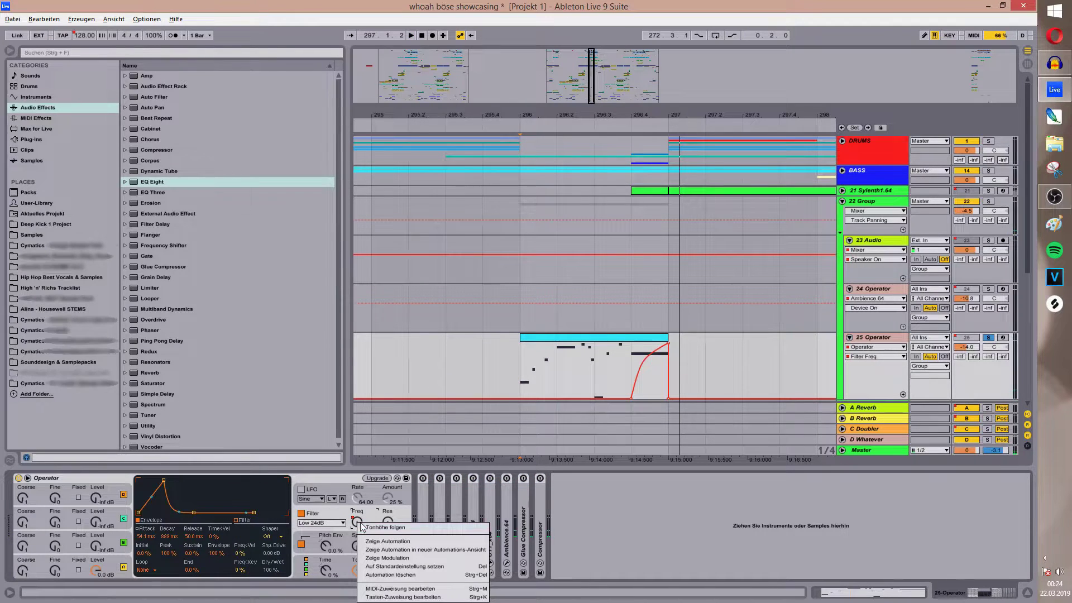
left_click(387, 542)
left_click(629, 352)
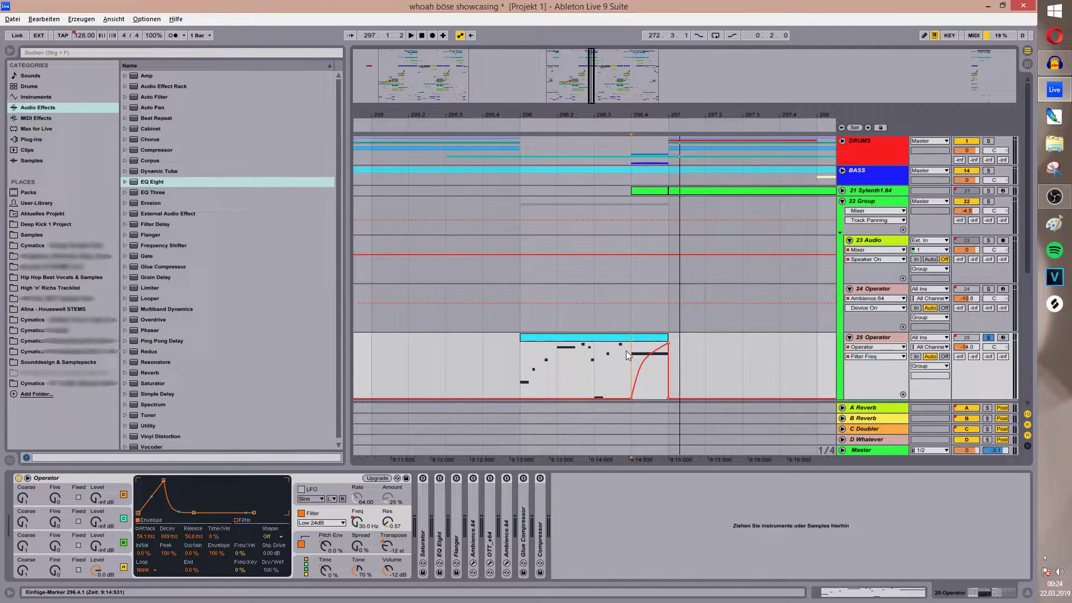
Re-enable 25 Operator's effects one by one, from Saturator through Compressor, while its clip plays.
left_click(422, 478)
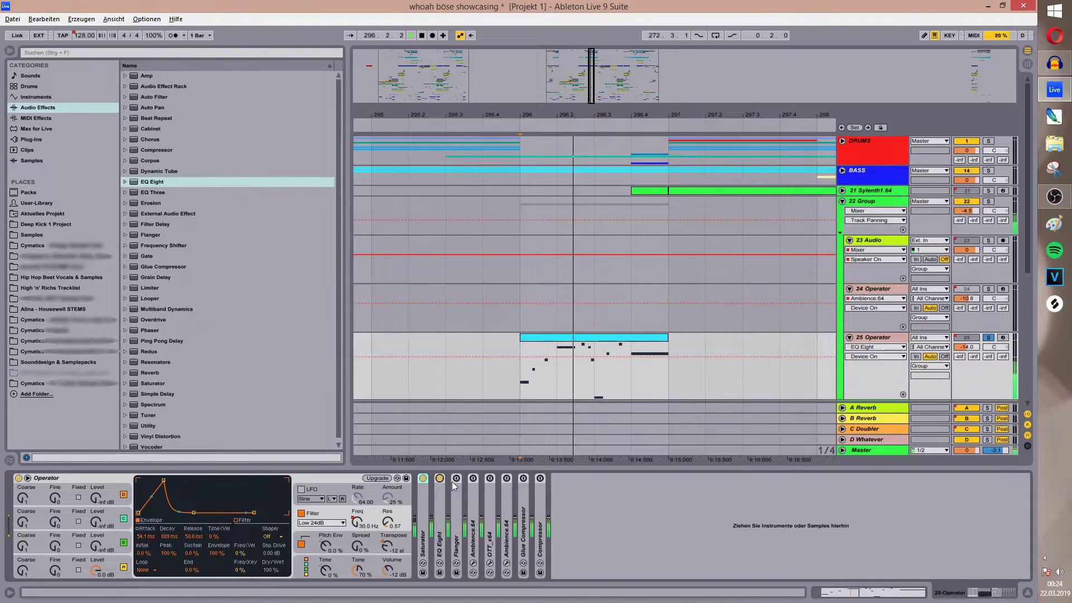
left_click(439, 478)
left_click(456, 478)
left_click(472, 479)
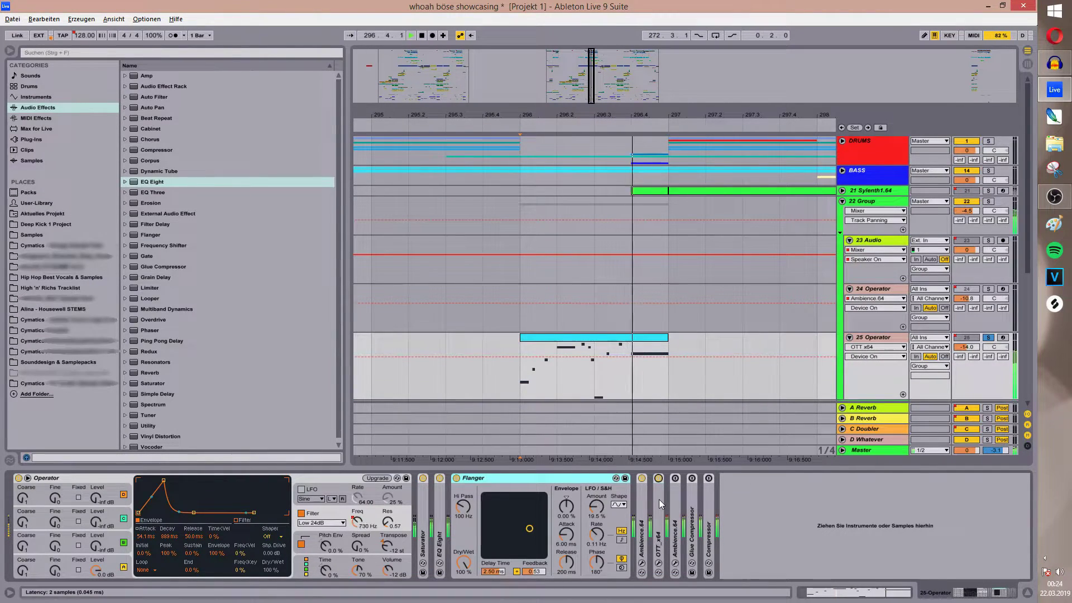
left_click(658, 479)
left_click(675, 478)
left_click(691, 479)
left_click(708, 478)
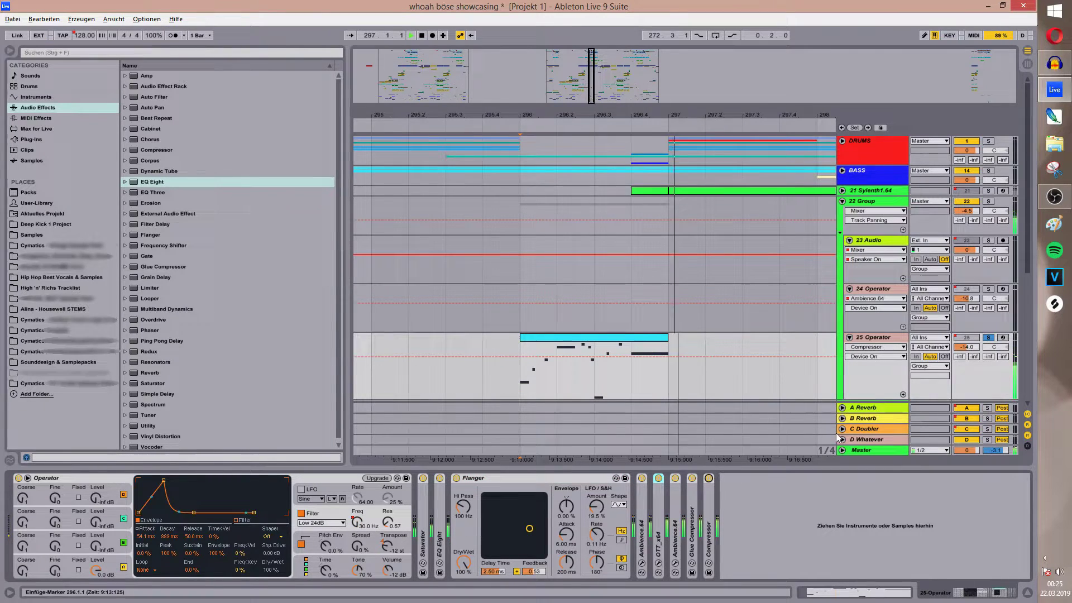
Hide the device chain and play the section from bar 296 with all tracks unsoloed.
key("ctrl+alt+l")
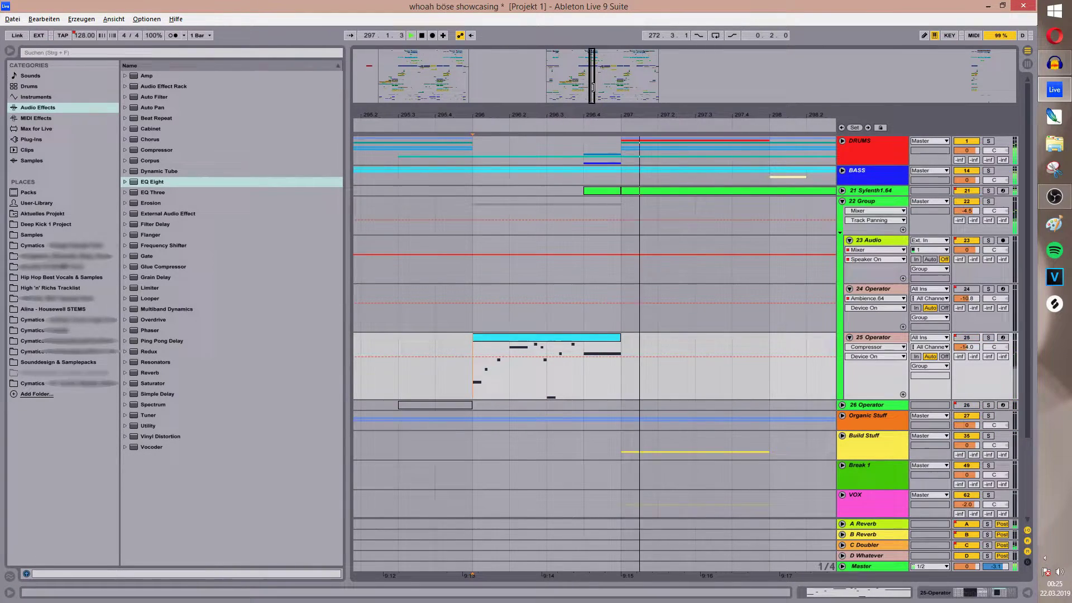
left_click_drag(597, 87, 602, 77)
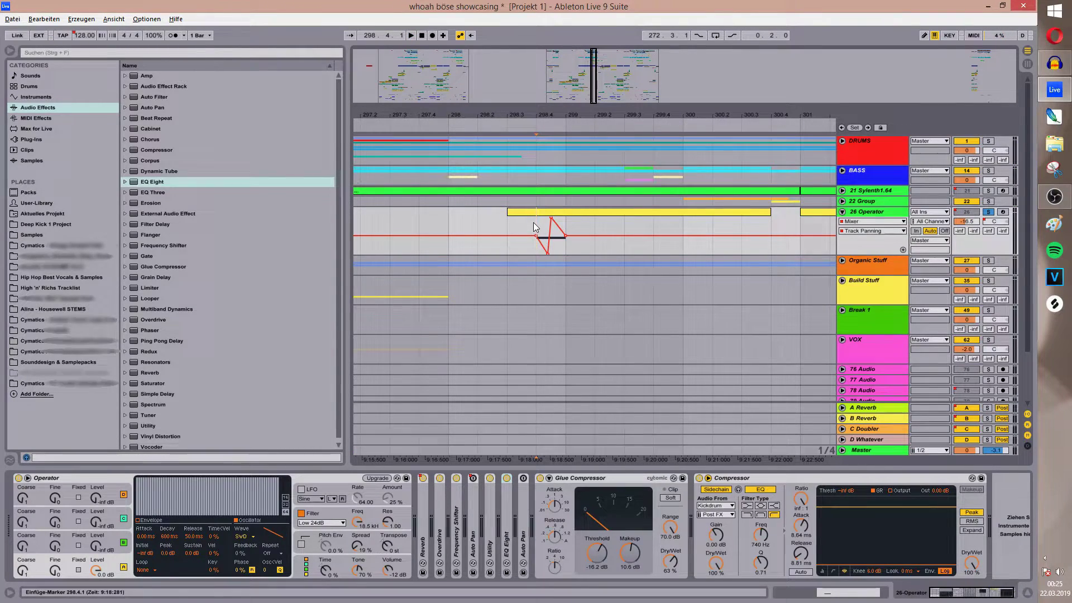
Audition the soloed 26 Operator's Track Panning automation around 298.4 and set the arrangement grid to 1/8.
left_click(980, 226)
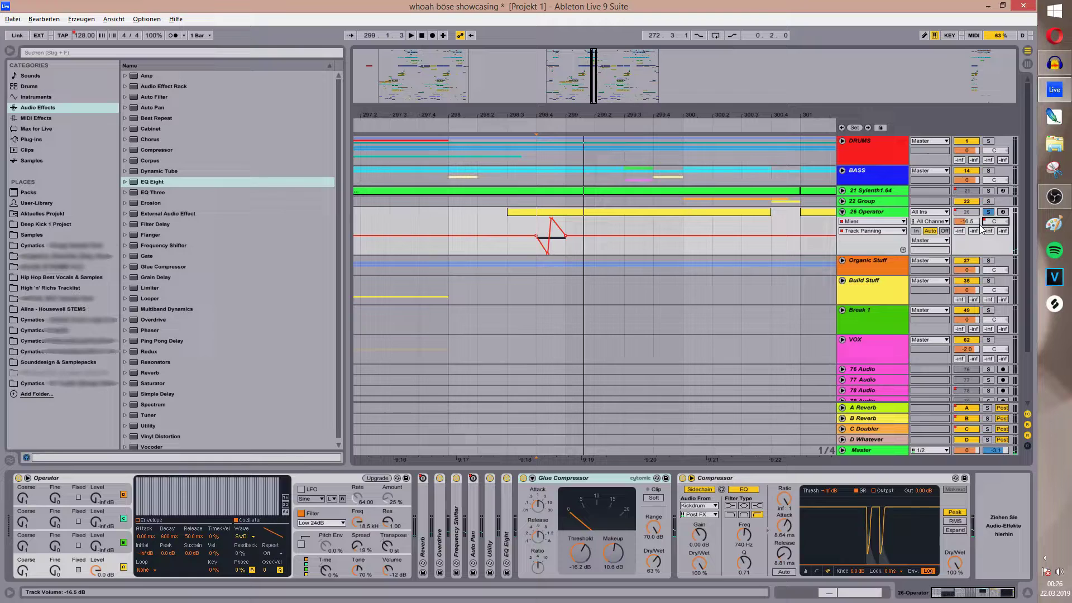
right_click(539, 218)
left_click(584, 314)
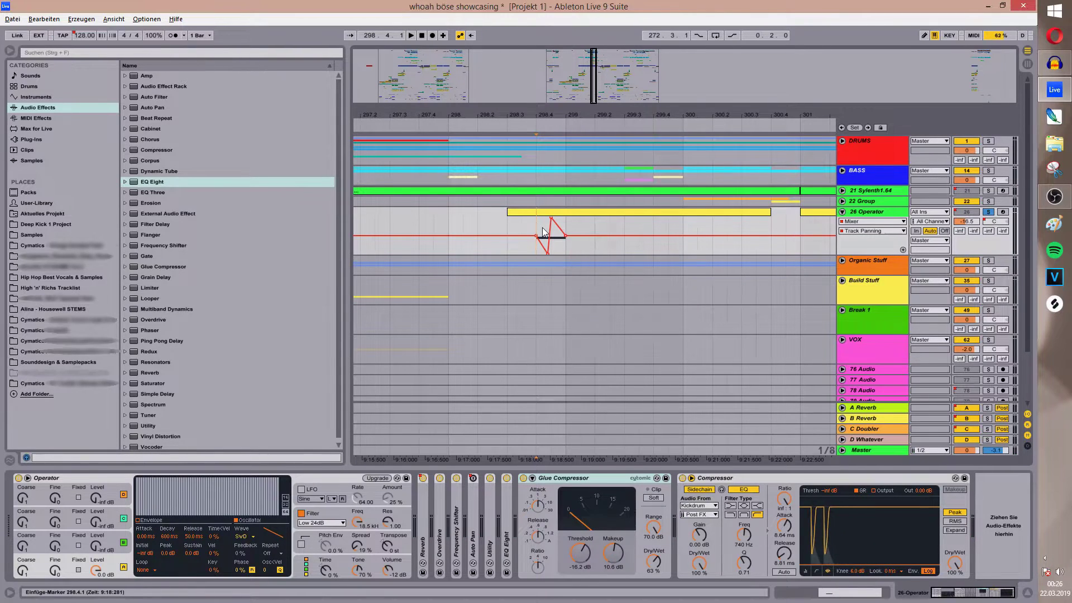
Inspect 26 Operator's Reverb and its Dry/Wet automation, and play the full mix from 298.4.
double_click(422, 495)
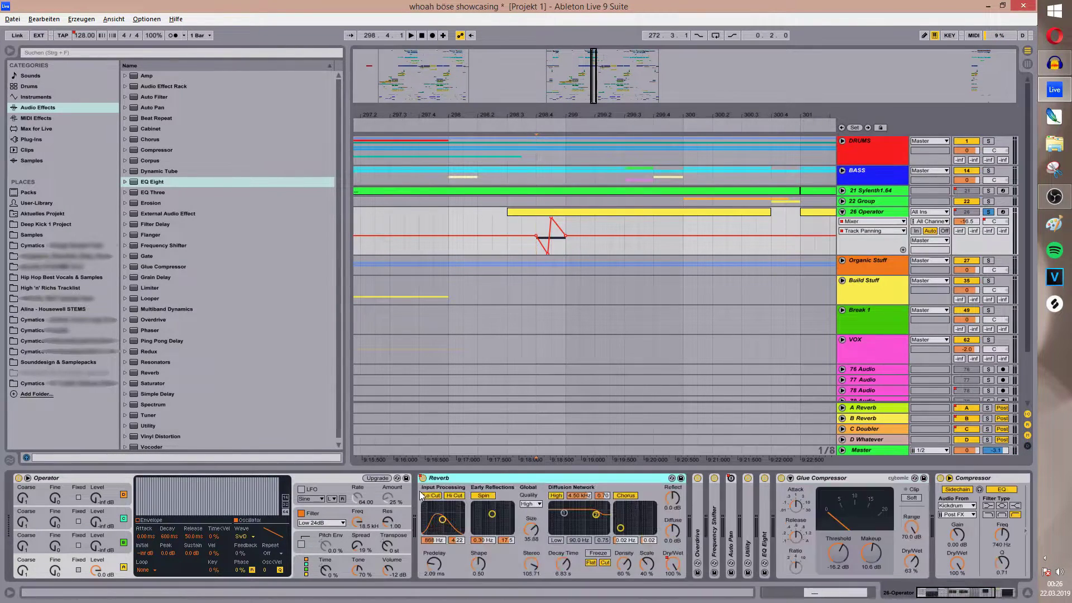
double_click(514, 482)
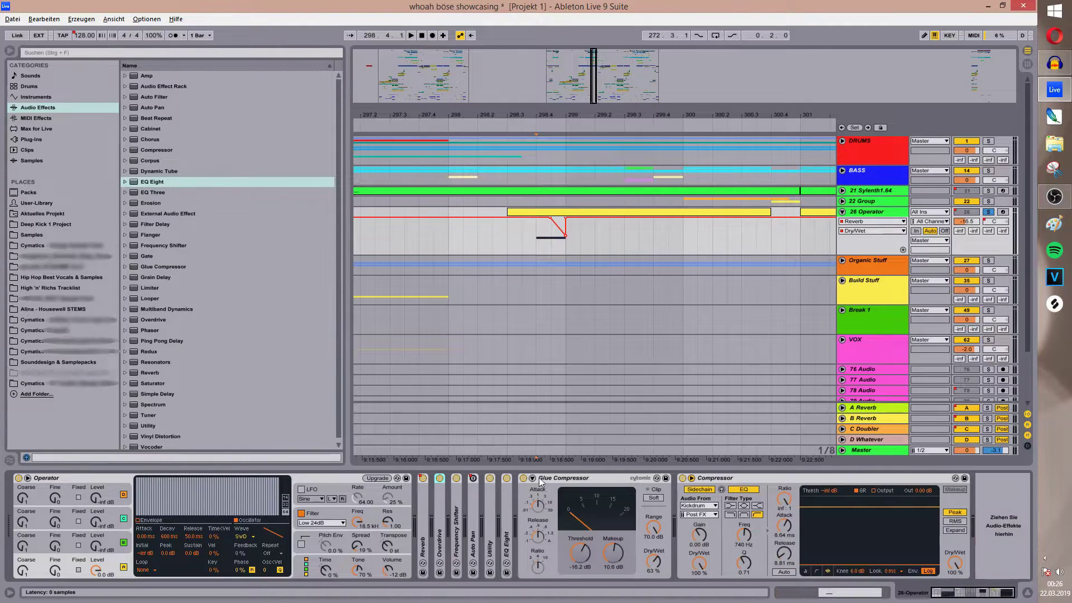
left_click(554, 470)
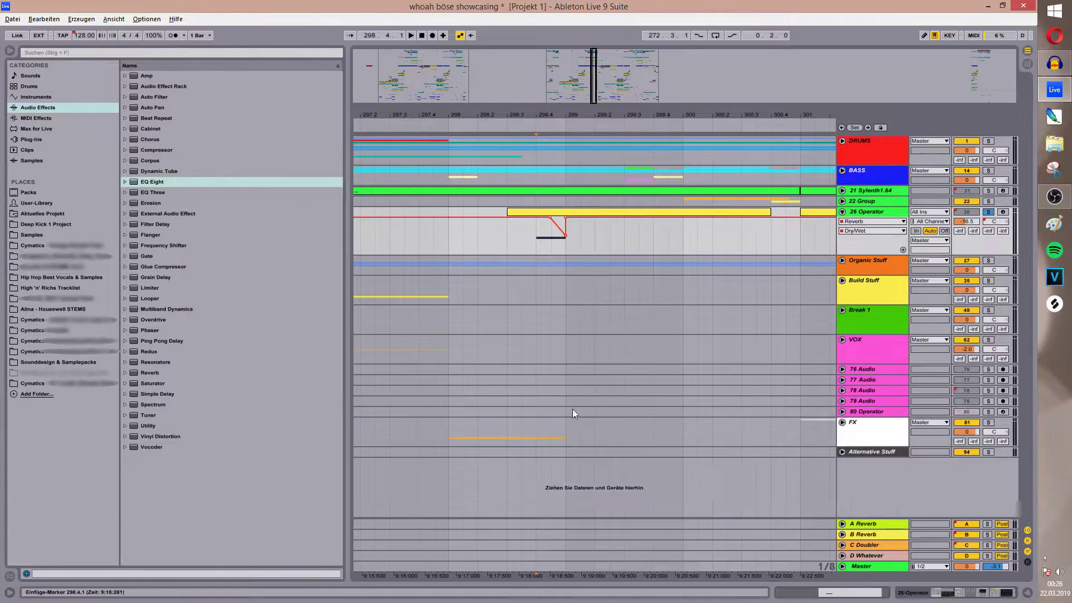
key("space")
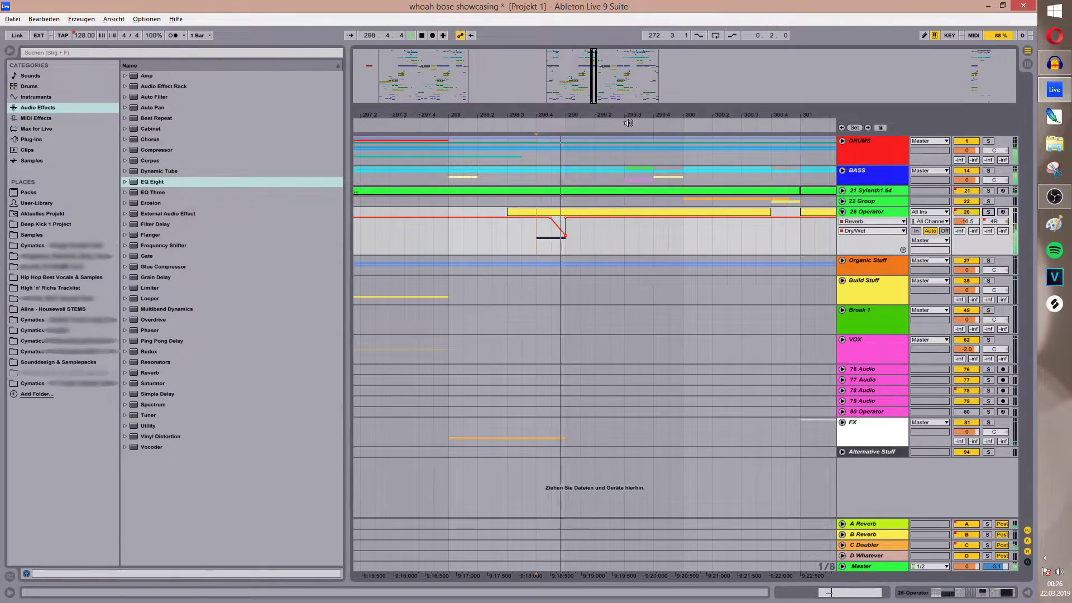
left_click_drag(594, 92, 597, 53)
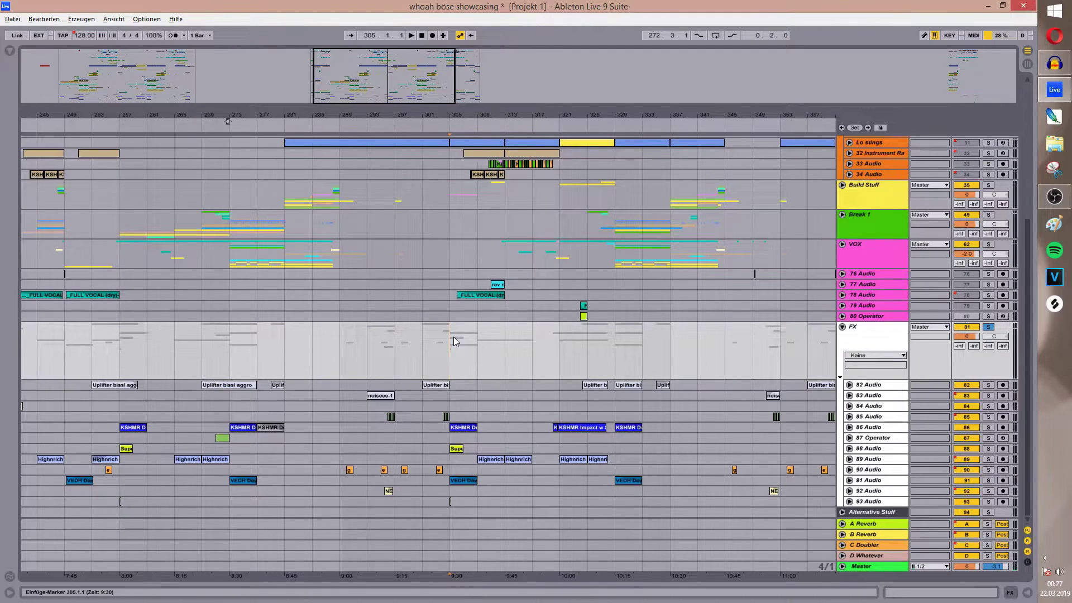
Set the arrangement grid to one bar and play the soloed VOX group from bar 319 on 63 Audio.
left_click_drag(404, 72, 404, 70)
left_click_drag(484, 309, 517, 432)
left_click_drag(520, 328, 510, 391)
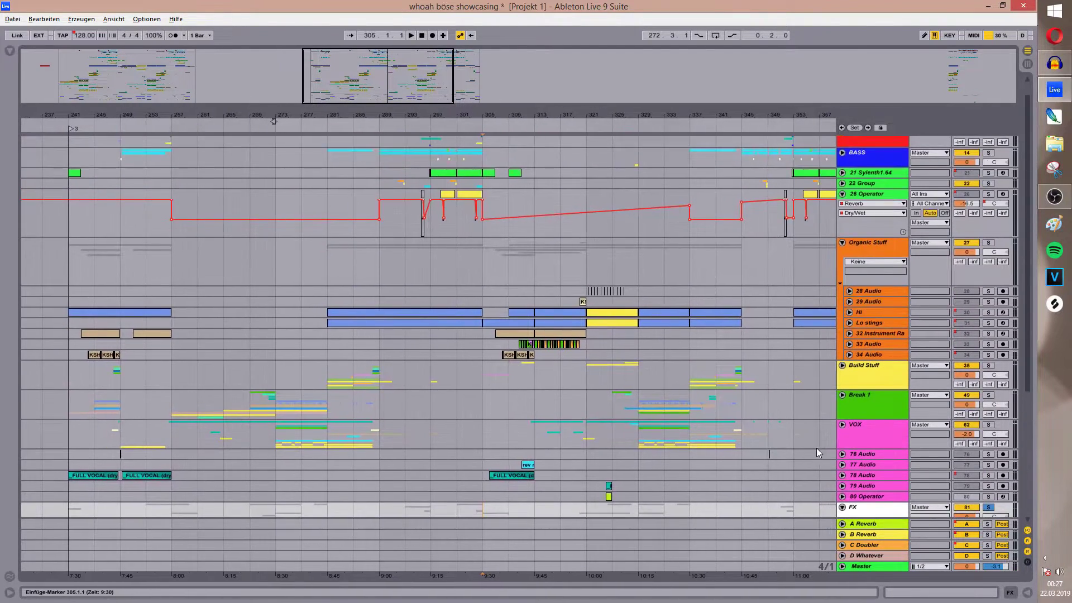
scroll(880, 351, "down", 4)
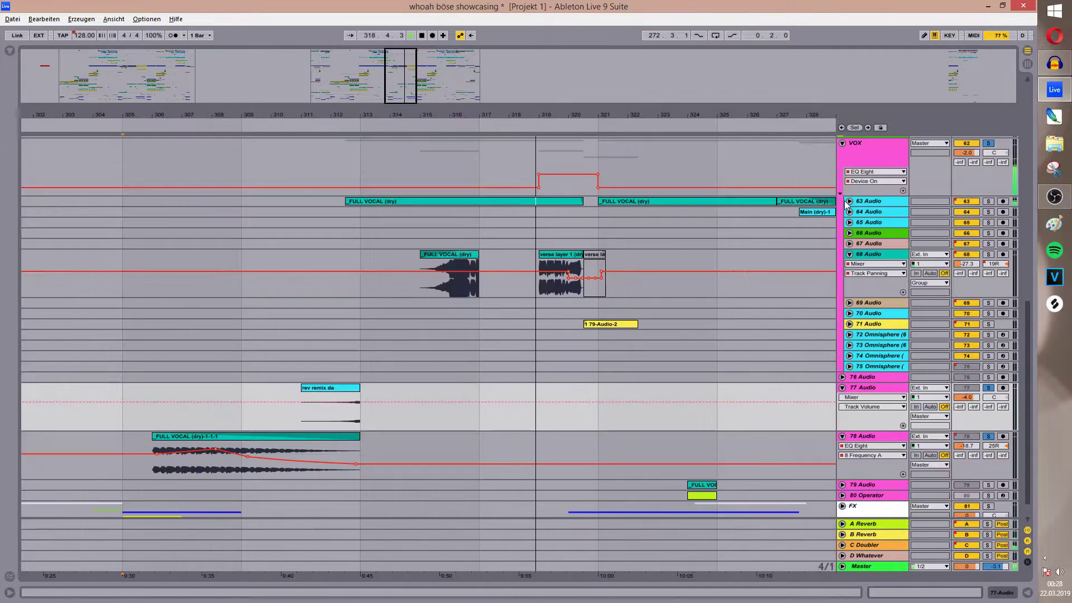
right_click(550, 241)
left_click(657, 305)
left_click(539, 238)
key("space")
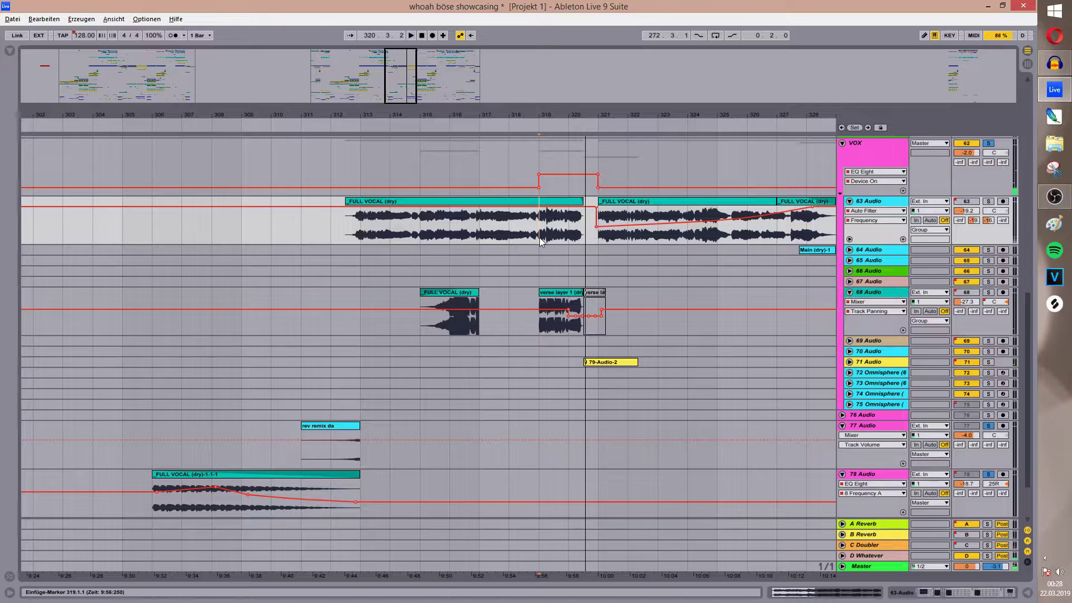
Select bars 319 to 321 on 63 Audio and replay the vocals from bar 319.
left_click_drag(539, 236, 591, 236)
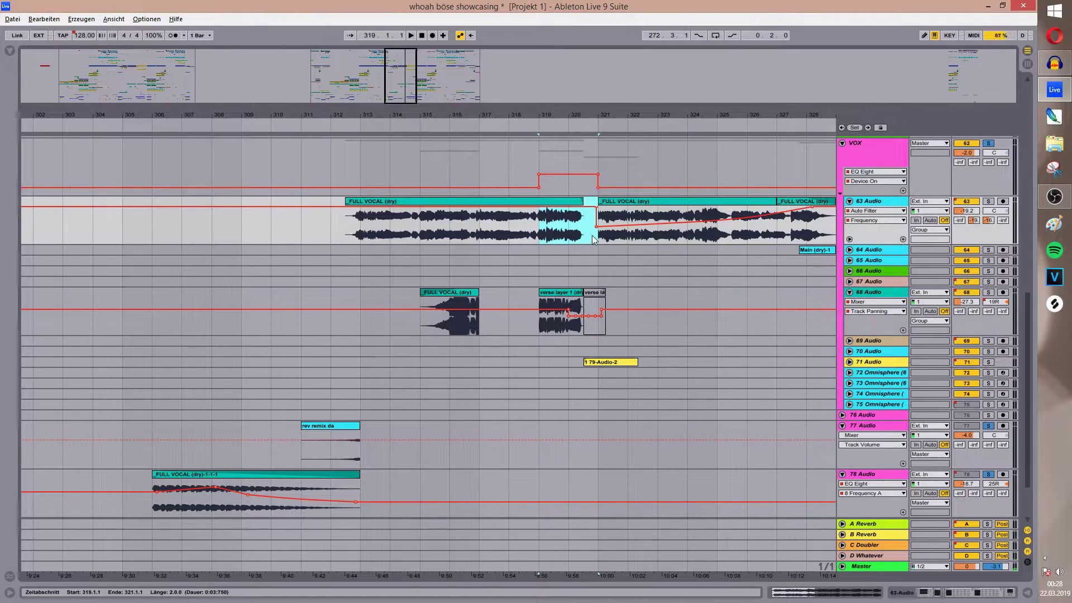
left_click(536, 234)
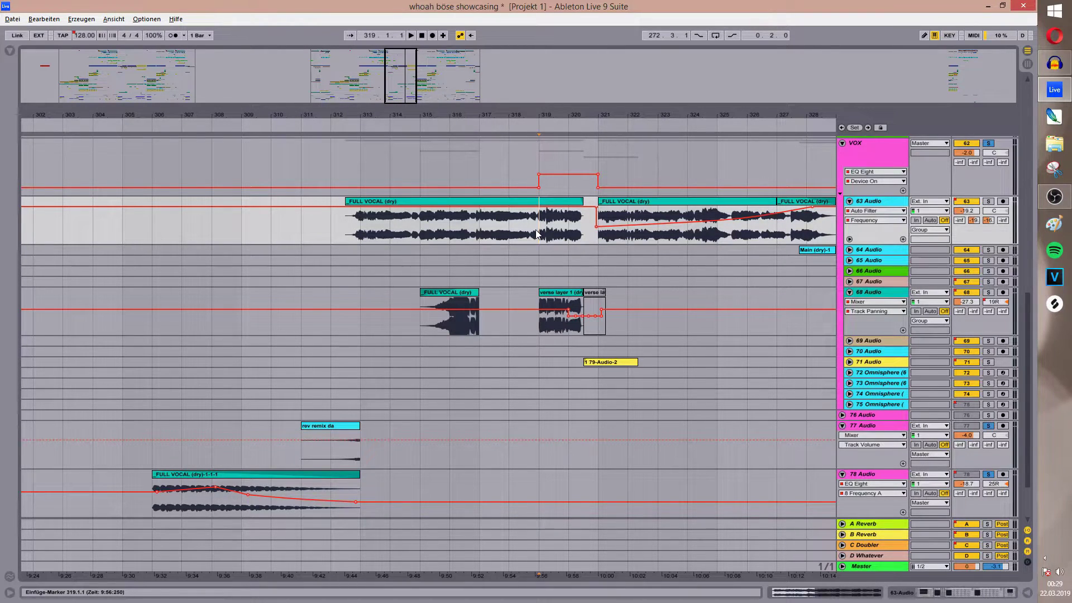
key("space")
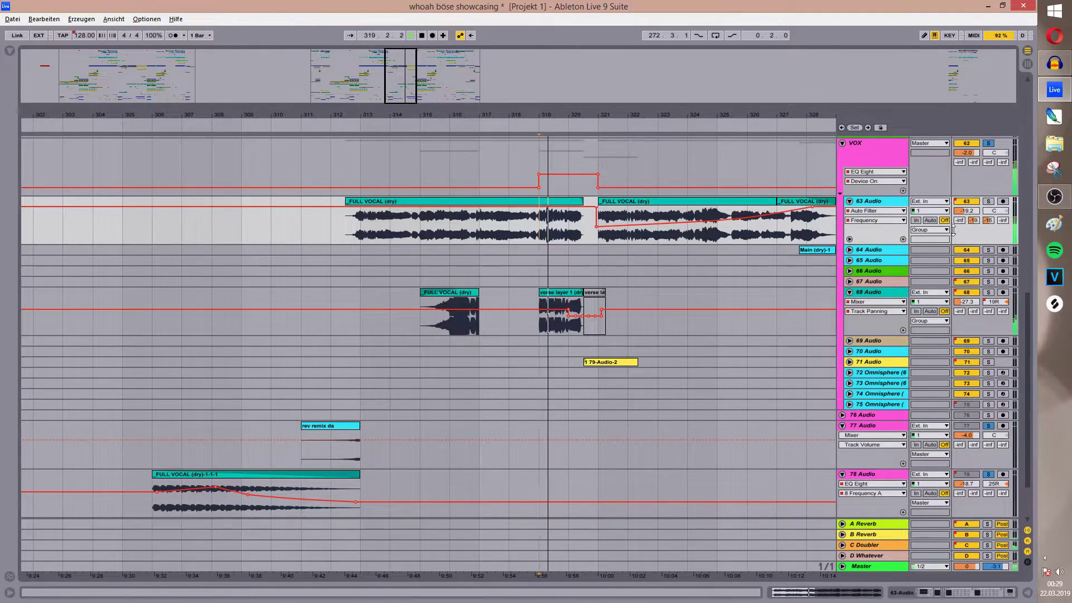
Solo 68 Audio, show its Ambience.64 Wet Gain automation and play the verse layer clip.
left_click(988, 294)
key("space")
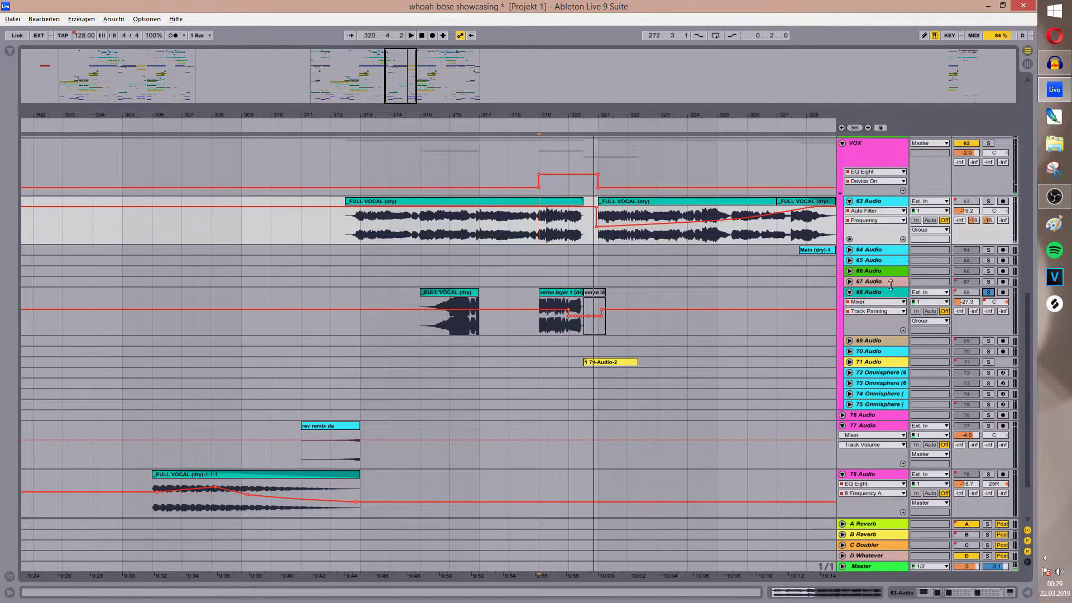
double_click(894, 292)
right_click(108, 521)
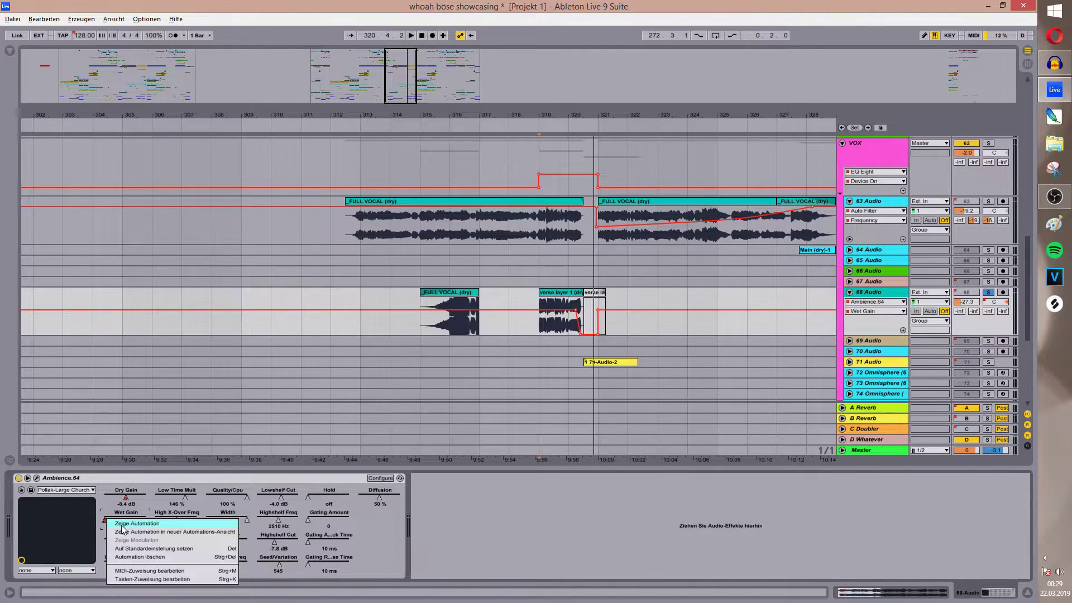
left_click(134, 524)
left_click(537, 330)
key("space")
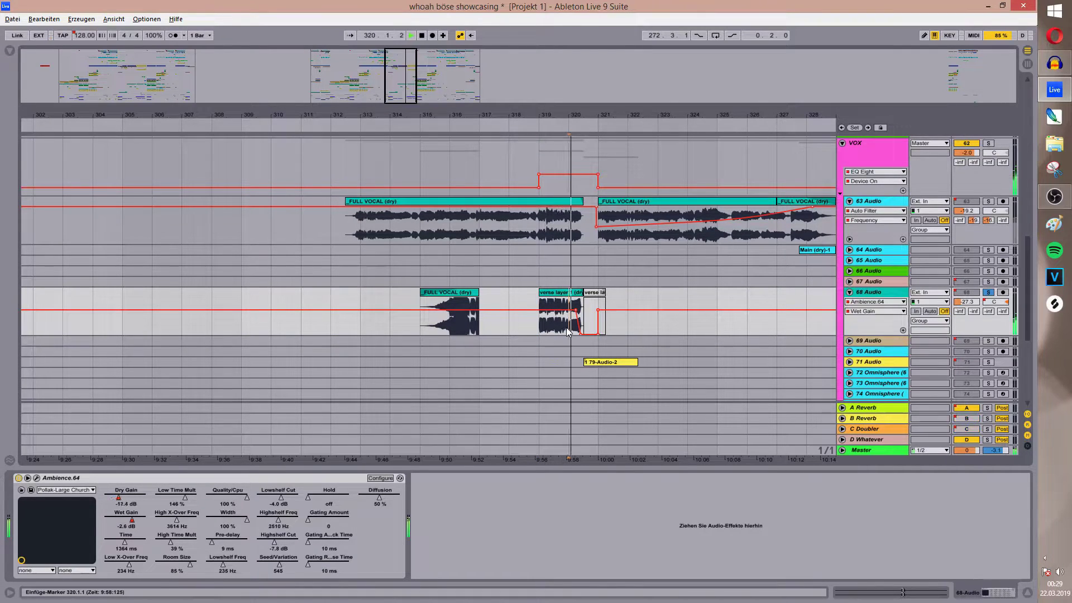
Solo 63 Audio, inspect its effect chain and Wet Gain automation, and play from bar 319.
key("space")
left_click(988, 202)
left_click(885, 211)
left_click(885, 296)
left_click(539, 228)
key("space")
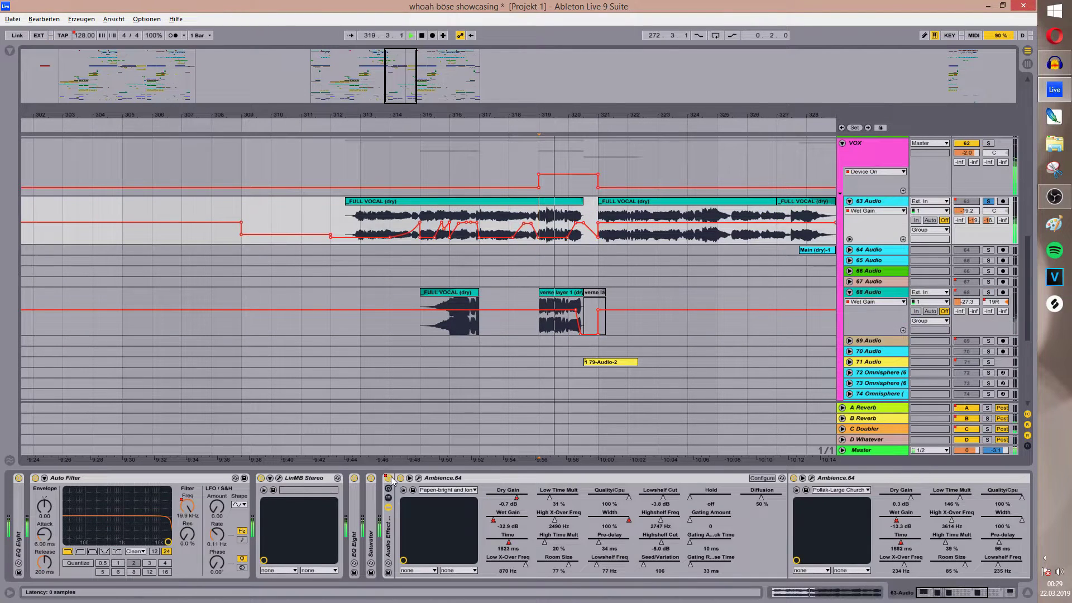
Show the Audio Effect Rack's Device On automation on 63 Audio and play the vocal from bar 319.
left_click(388, 479)
left_click(404, 485)
left_click(538, 234)
key("space")
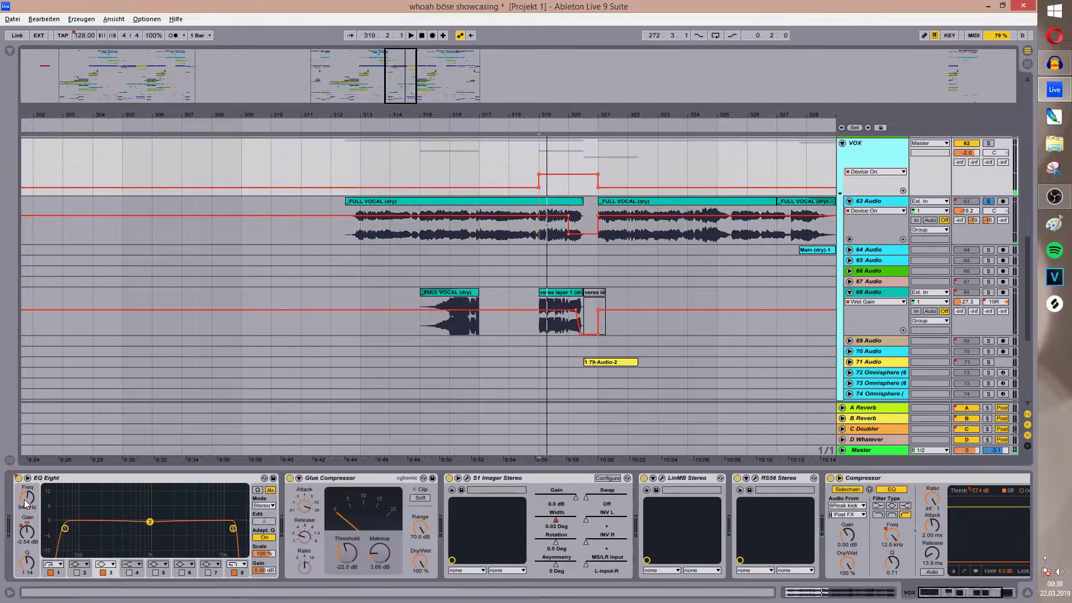
key("space")
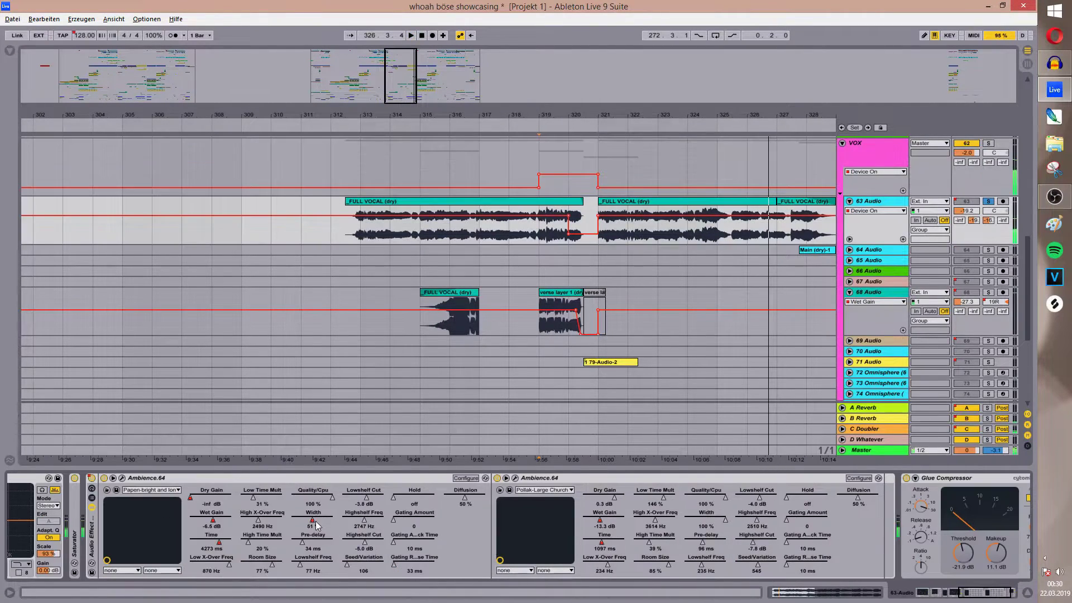
Show the first Ambience.64's Width automation on 63 Audio and place the playback position at bar 321.
right_click(314, 520)
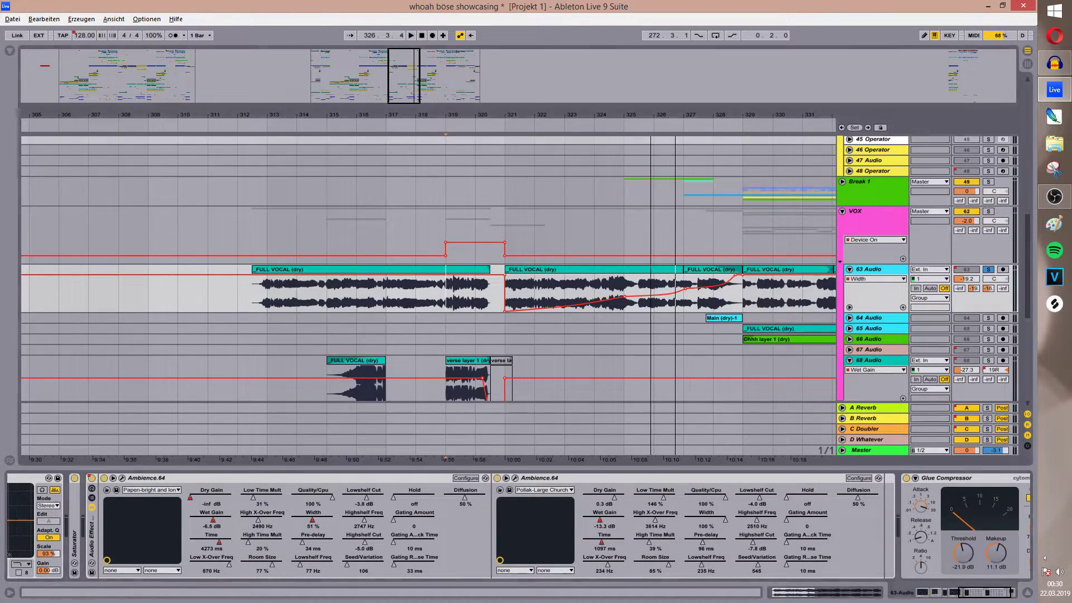
left_click_drag(341, 115, 342, 81)
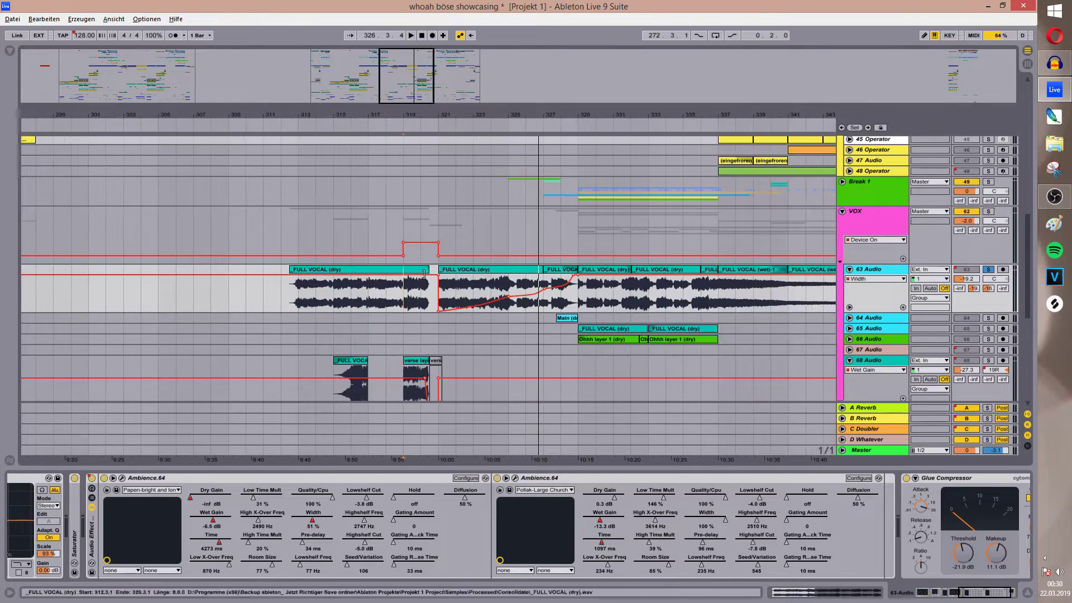
left_click(446, 290)
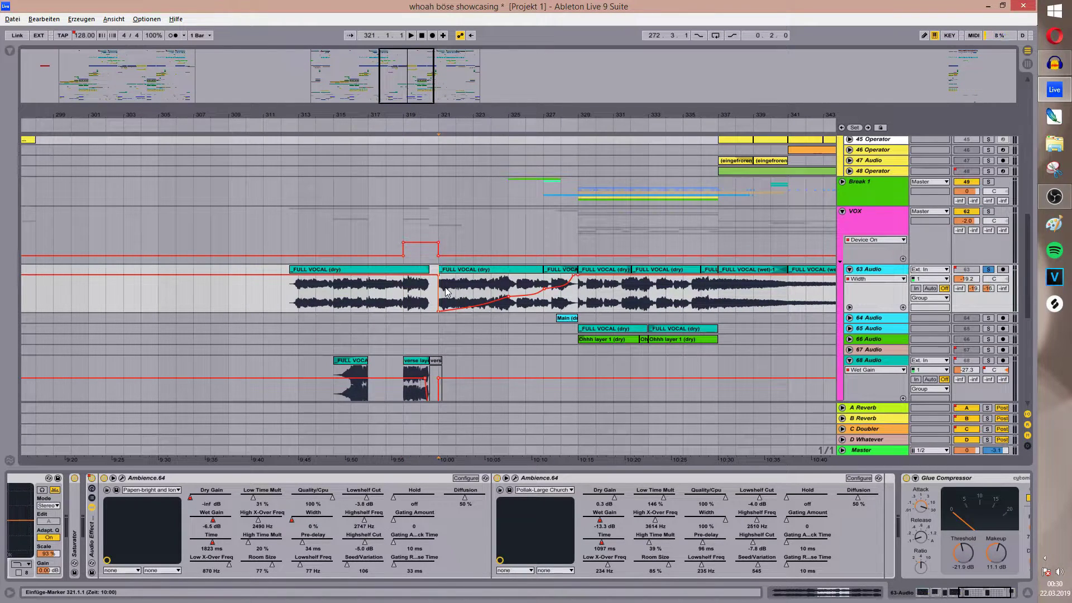
Unfold 64 Audio, open its Main (dry) clip before bar 329 and show the clip's transposition envelope.
left_click(579, 297)
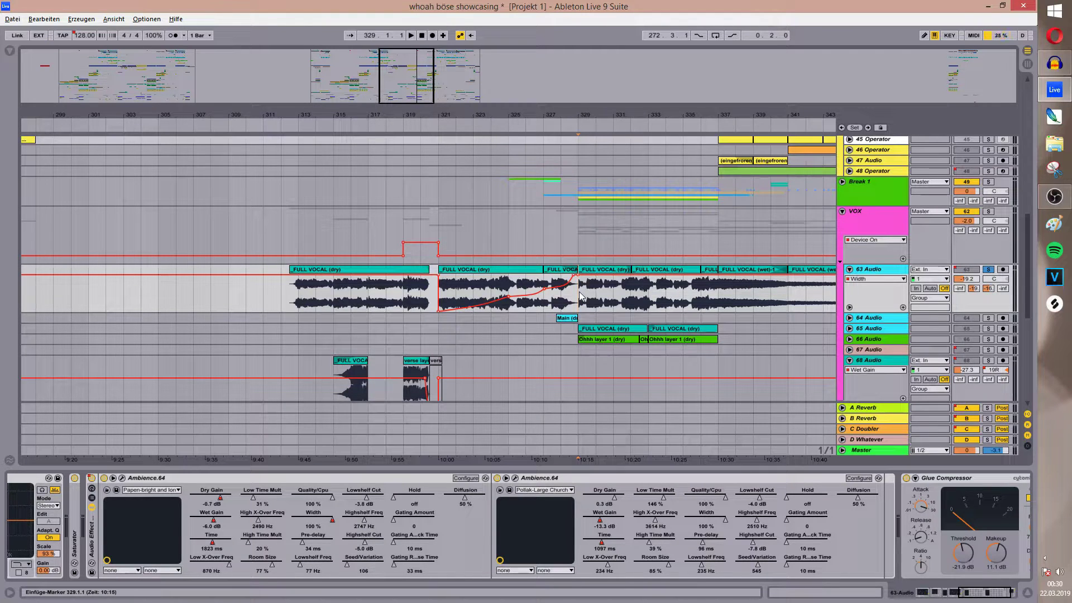
double_click(566, 318)
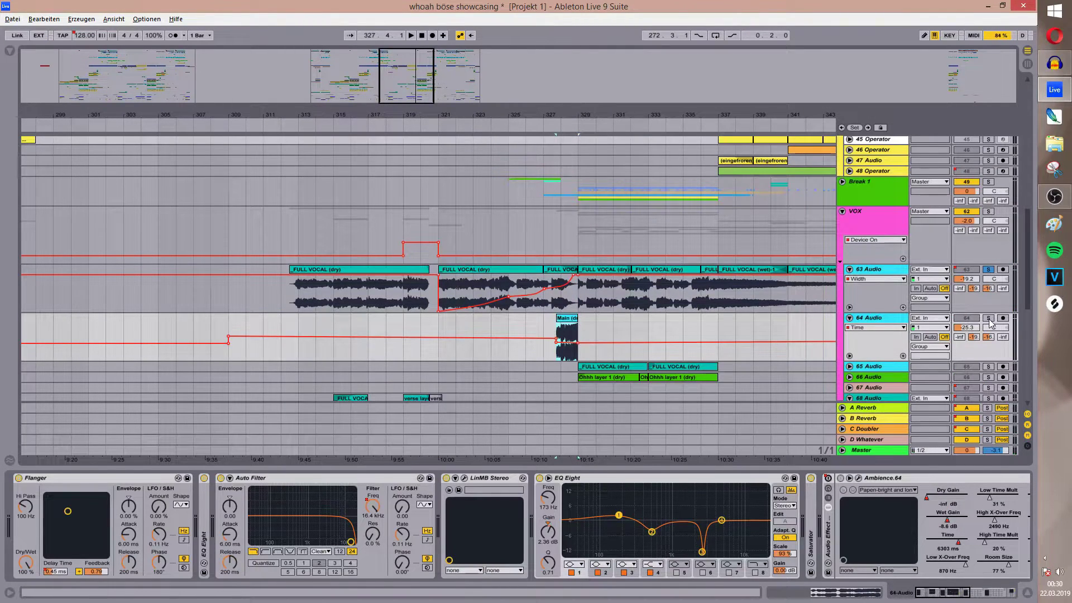
double_click(565, 318)
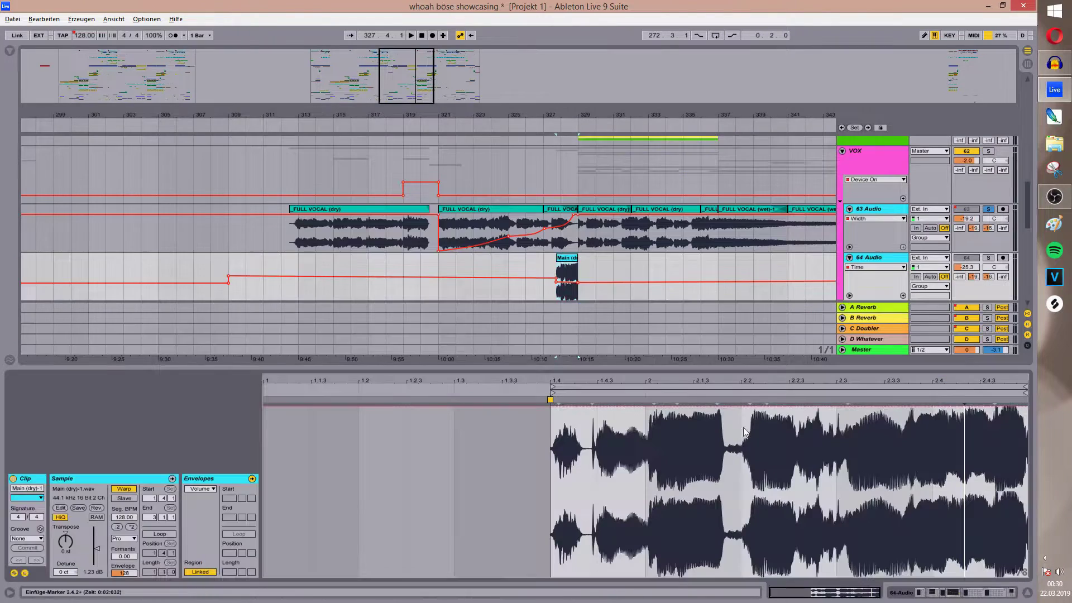
left_click(201, 489)
left_click(215, 507)
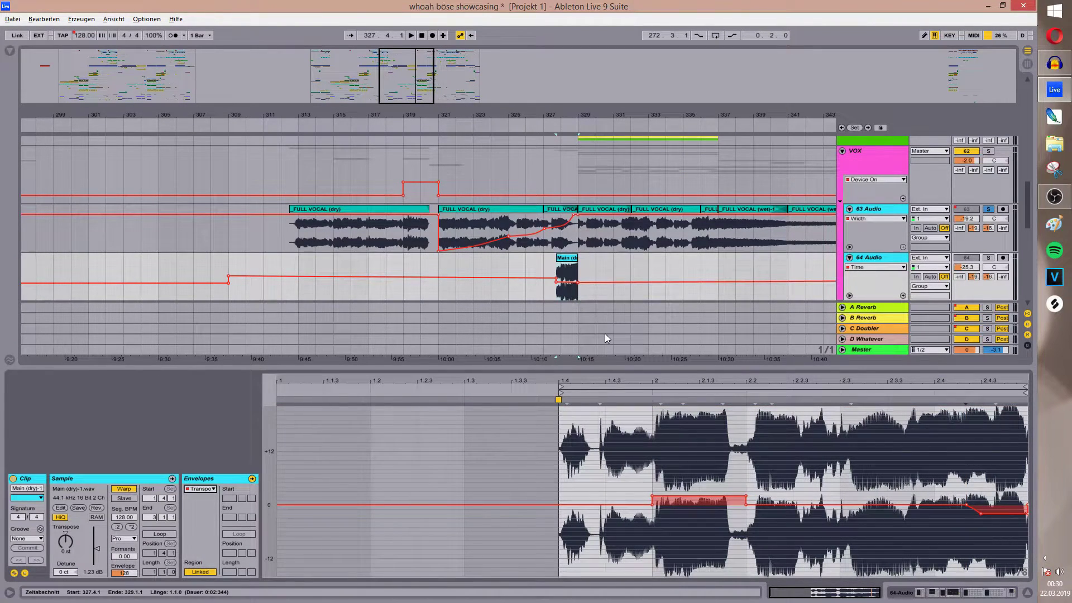
Solo 64 Audio, play its Main (dry) clip from shortly before it, and fold the track.
left_click(987, 260)
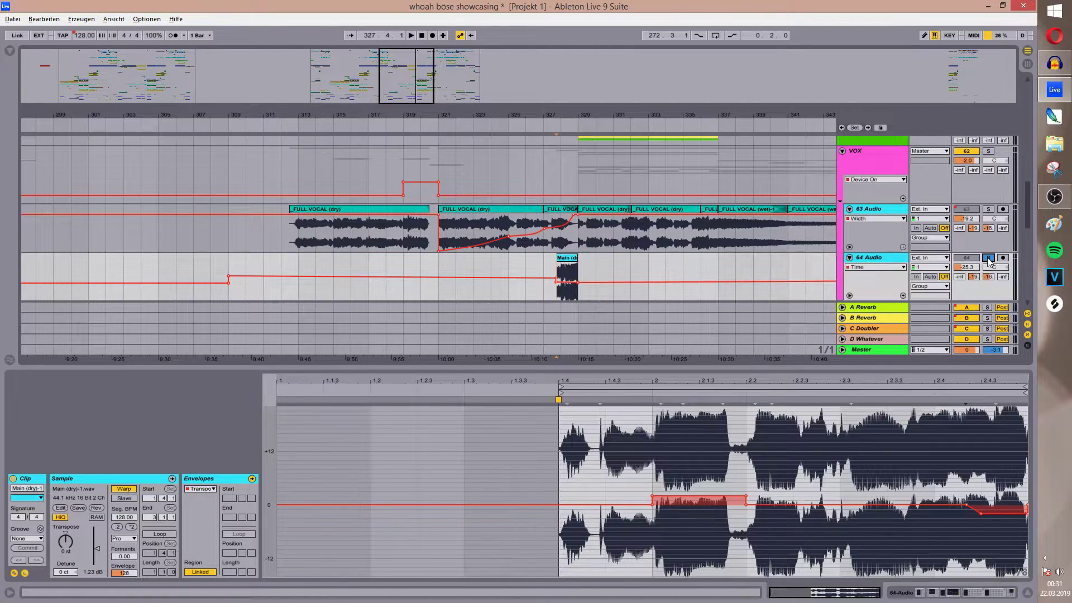
key("space")
left_click(547, 259)
left_click(564, 258)
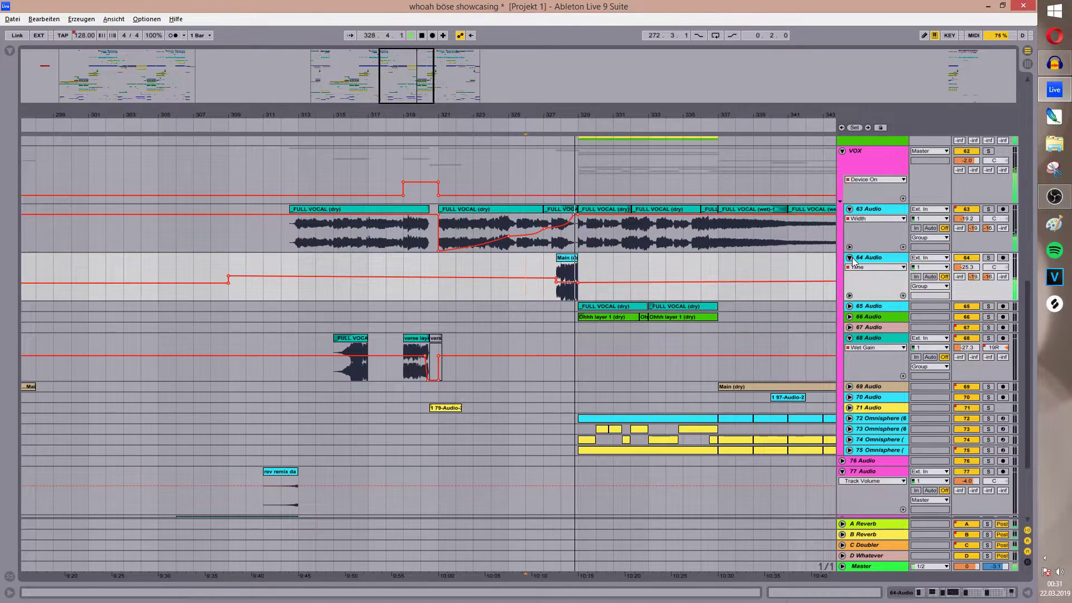
left_click(850, 257)
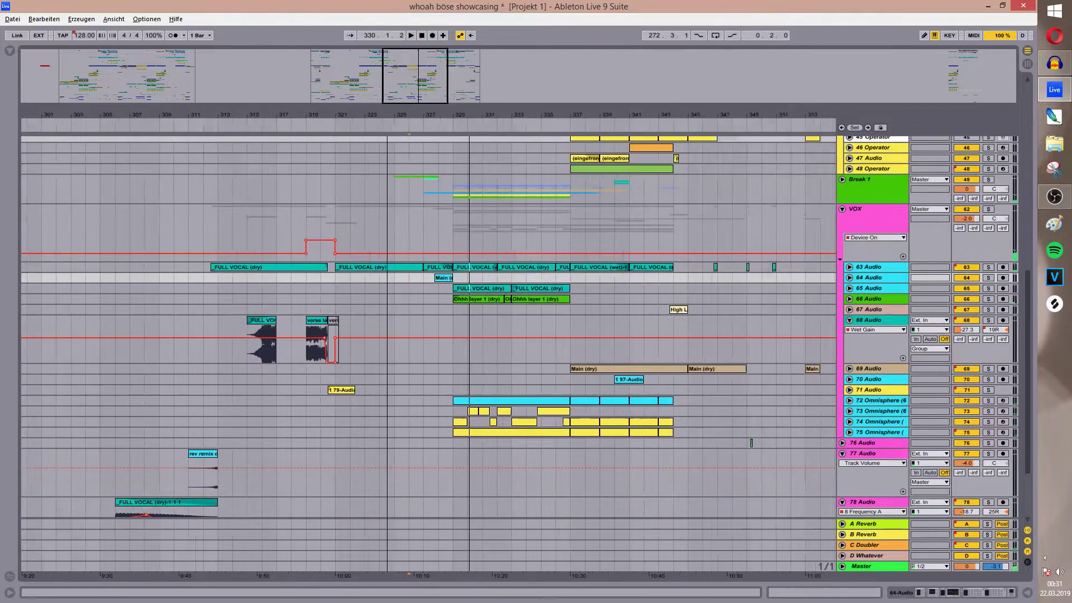
Select bars 329 to 337 on the Break 1 group and look over the tracks around it.
left_click_drag(553, 114, 553, 84)
right_click(523, 191)
left_click(515, 188)
left_click_drag(515, 188, 550, 235)
scroll(565, 296, "down", 5)
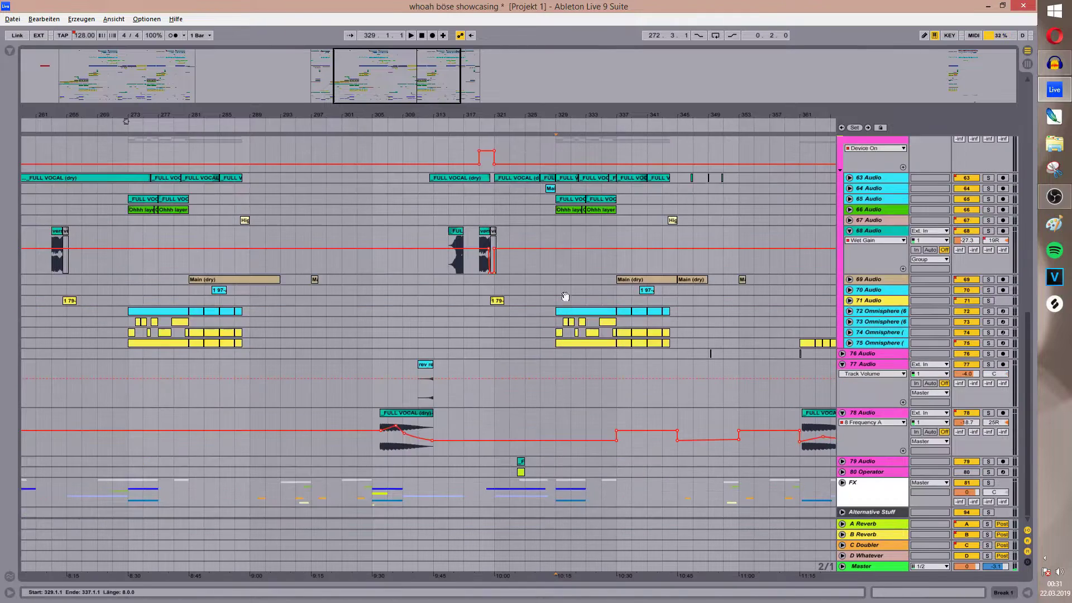
scroll(504, 293, "up", 15)
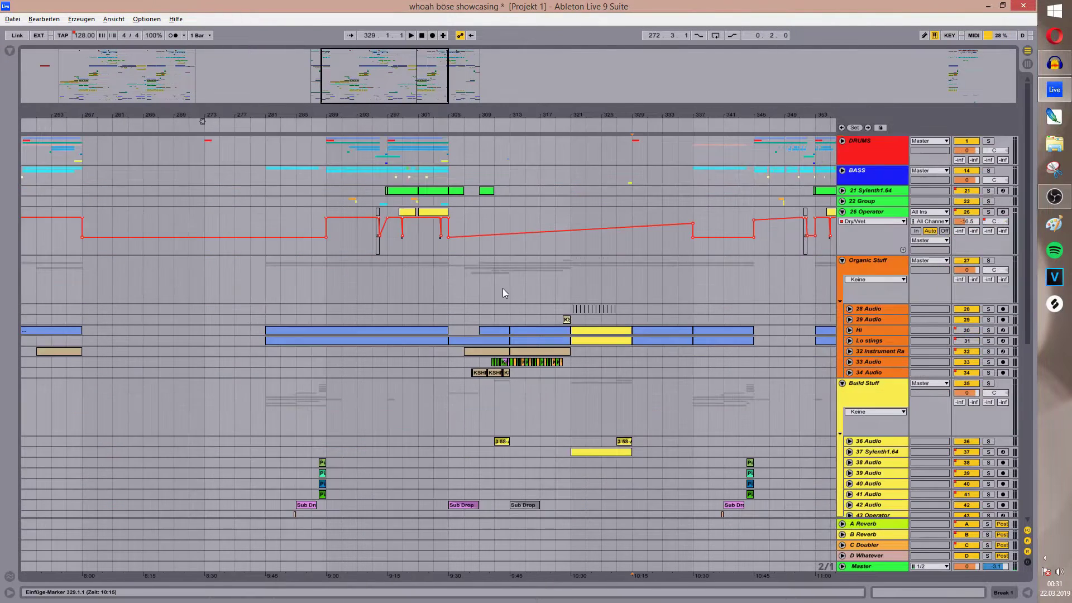
Solo the Organic Stuff group, unfold its tracks, and play from bar 305 with the Lo stings device chain shown.
left_click(454, 289)
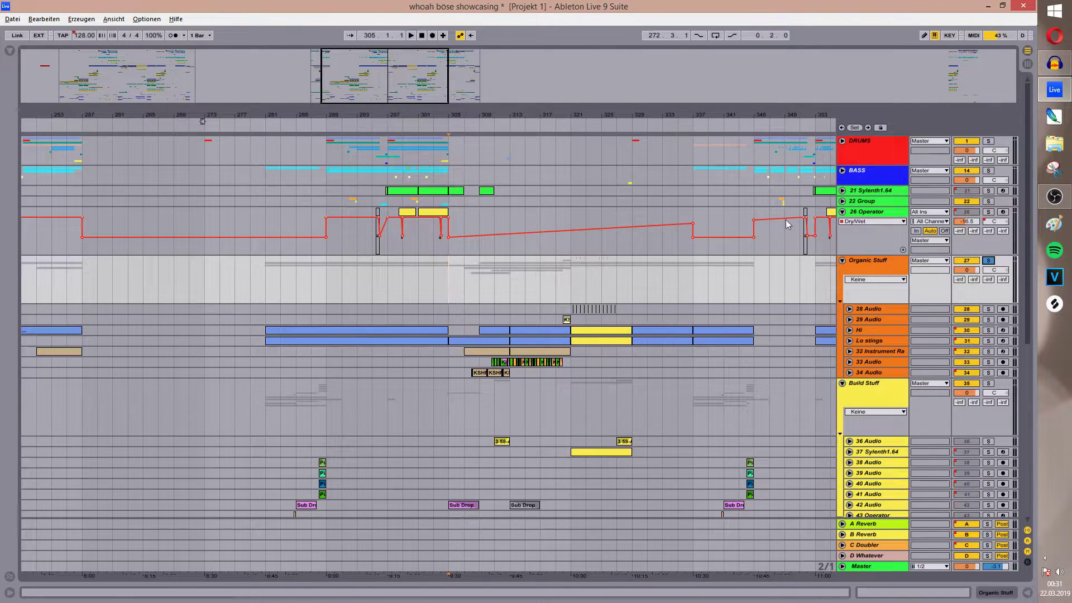
left_click_drag(203, 121, 127, 167)
left_click(849, 351, "alt")
left_click_drag(491, 317, 615, 297)
key("space")
double_click(870, 265)
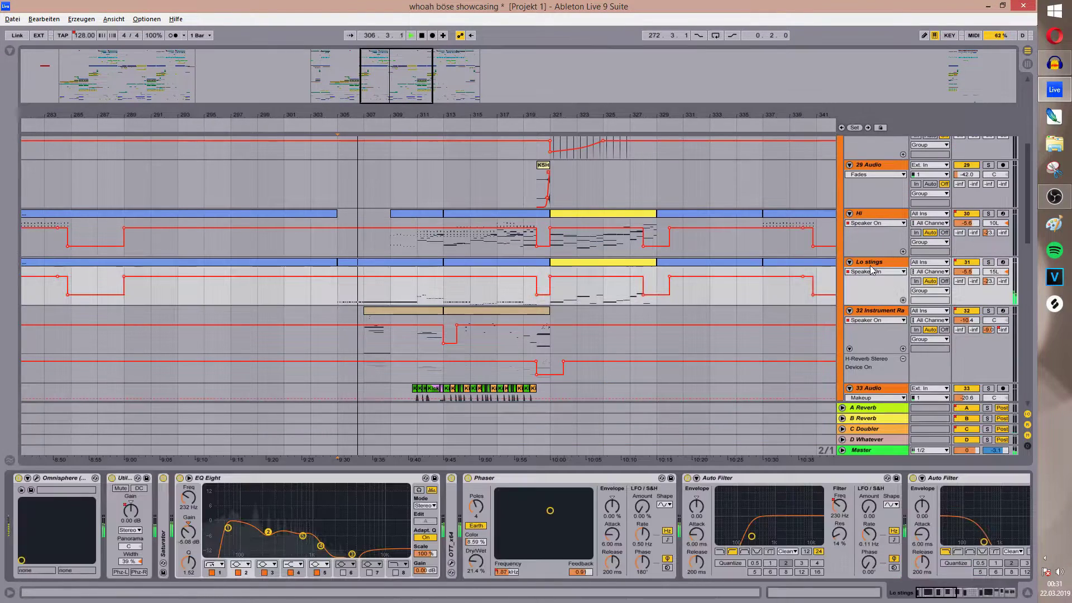
Solo Lo stings, show its Utility Gain automation and play the track from bar 305.
left_click(988, 262)
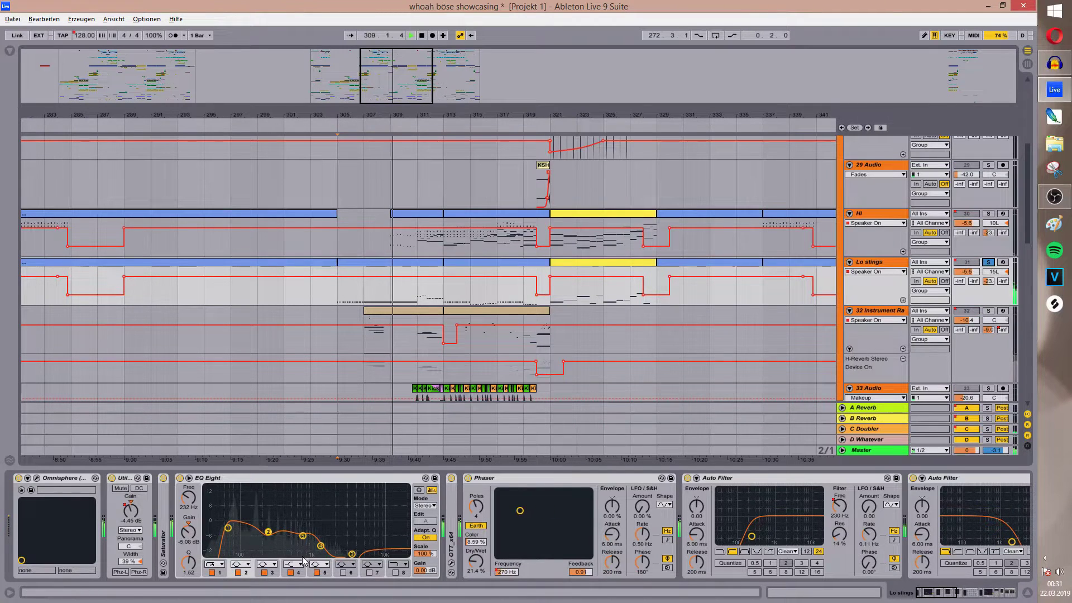
left_click(131, 510)
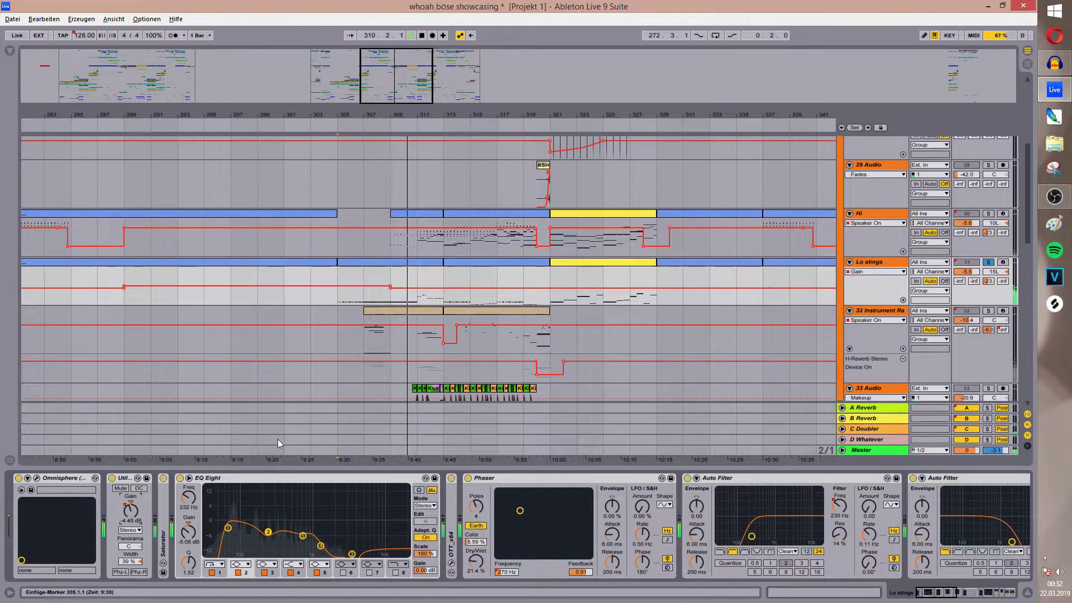
key("space")
key("space")
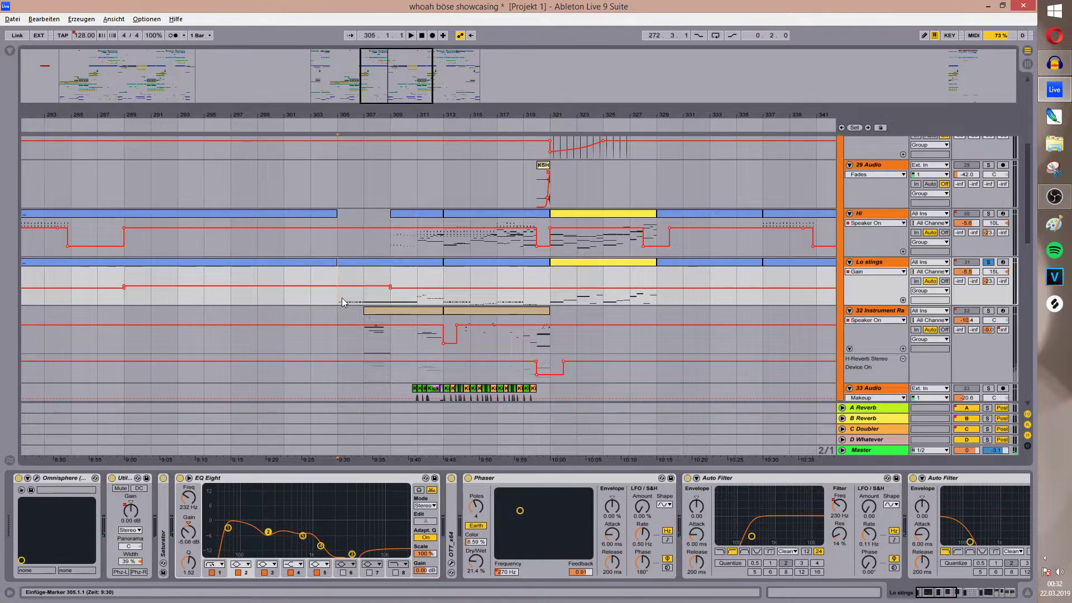
left_click(390, 286)
Inspect the Saturator on Lo stings, then collapse the Saturator and EQ Eight.
double_click(167, 501)
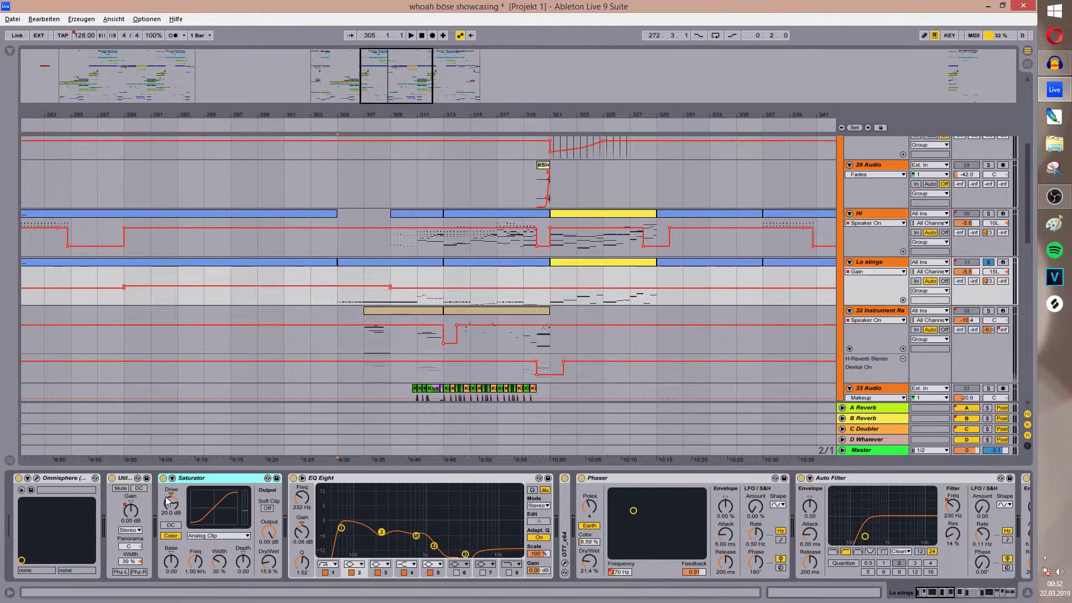
double_click(207, 483)
left_click(210, 481)
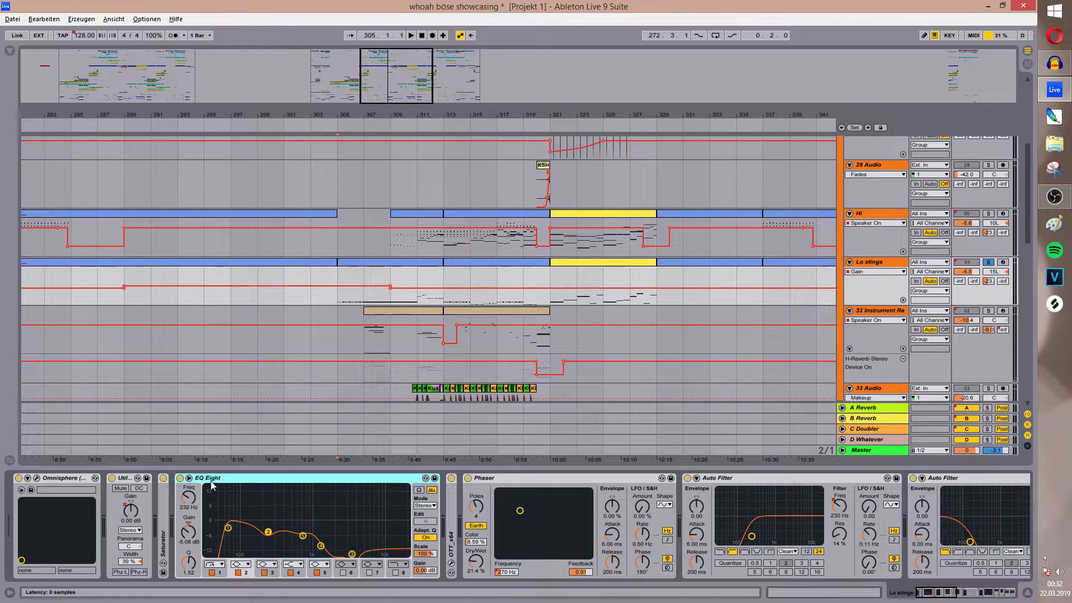
double_click(209, 480)
Show the Phaser's Frequency automation on Lo stings and play it from bar 305.
right_click(252, 571)
left_click(295, 509)
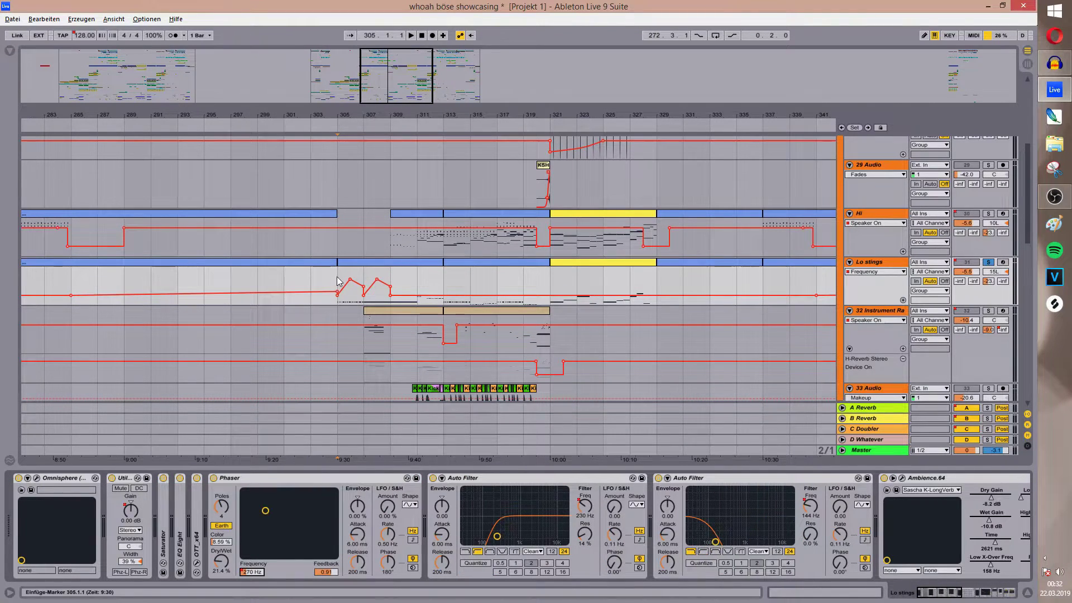
key("space")
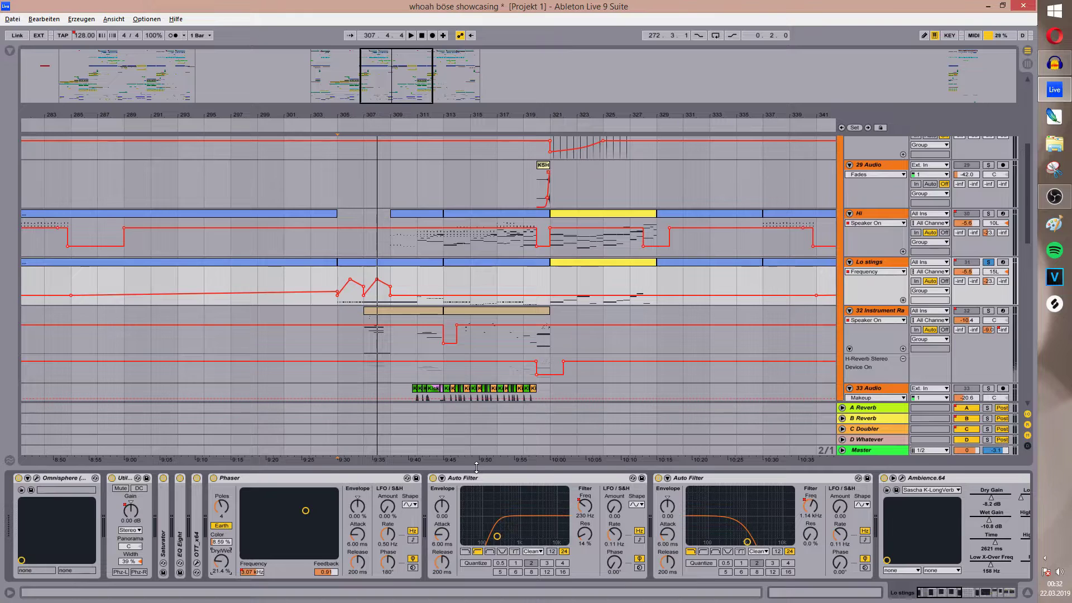
key("space")
Show the Auto Filter Frequency automation on Lo stings and play from bar 311 with Hi soloed as well.
left_click(583, 506)
right_click(581, 506)
left_click(595, 511)
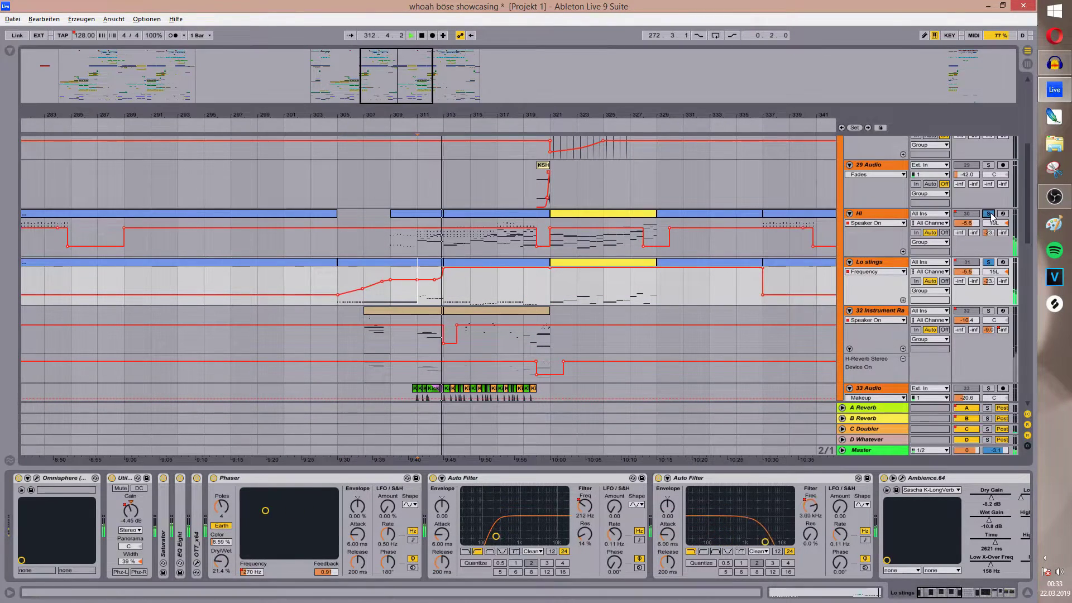
scroll(681, 365, "up", 4)
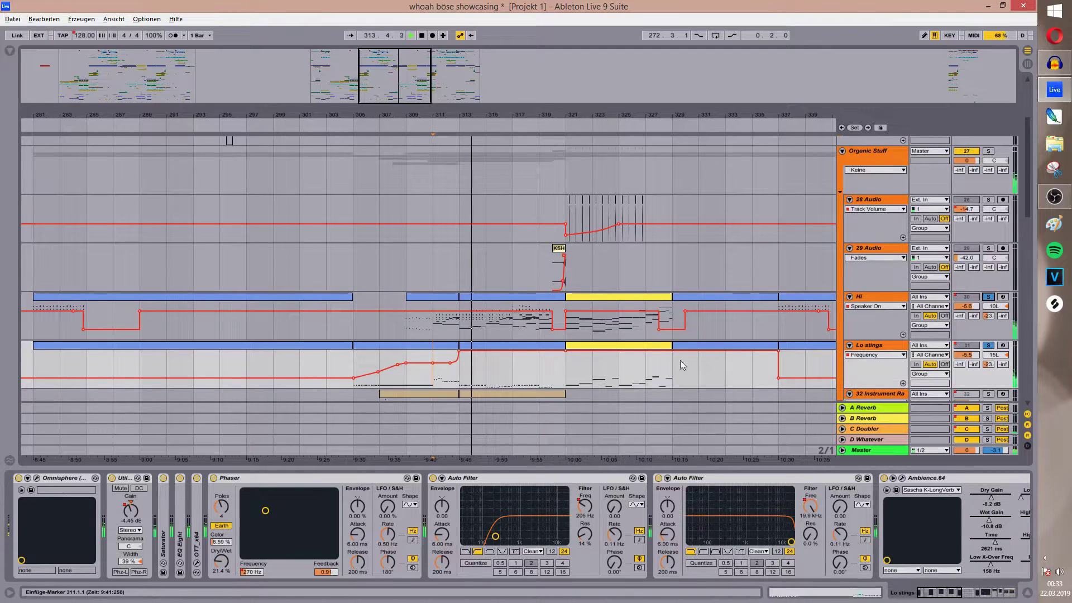
Open the Hi track's device chain and show its Auto Filter Frequency automation.
left_click(889, 298)
scroll(698, 327, "down", 1)
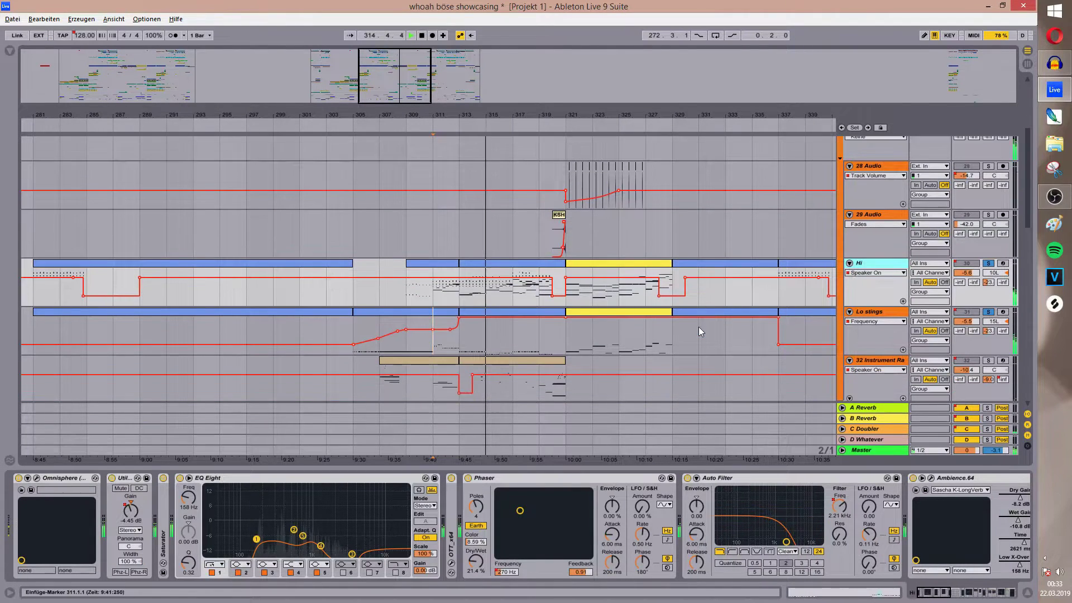
scroll(698, 327, "down", 2)
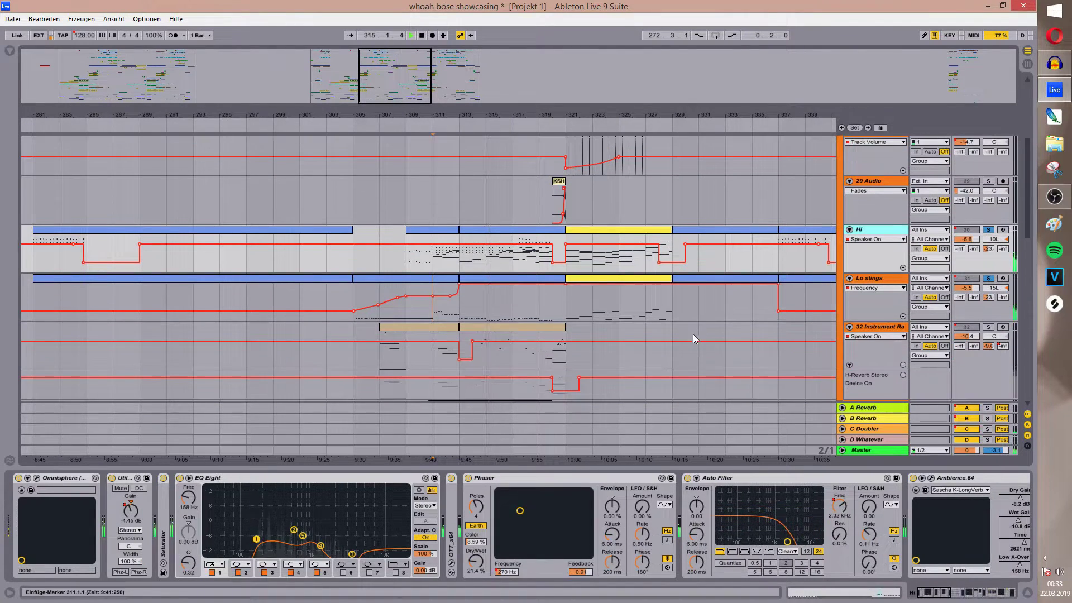
right_click(839, 507)
left_click(856, 512)
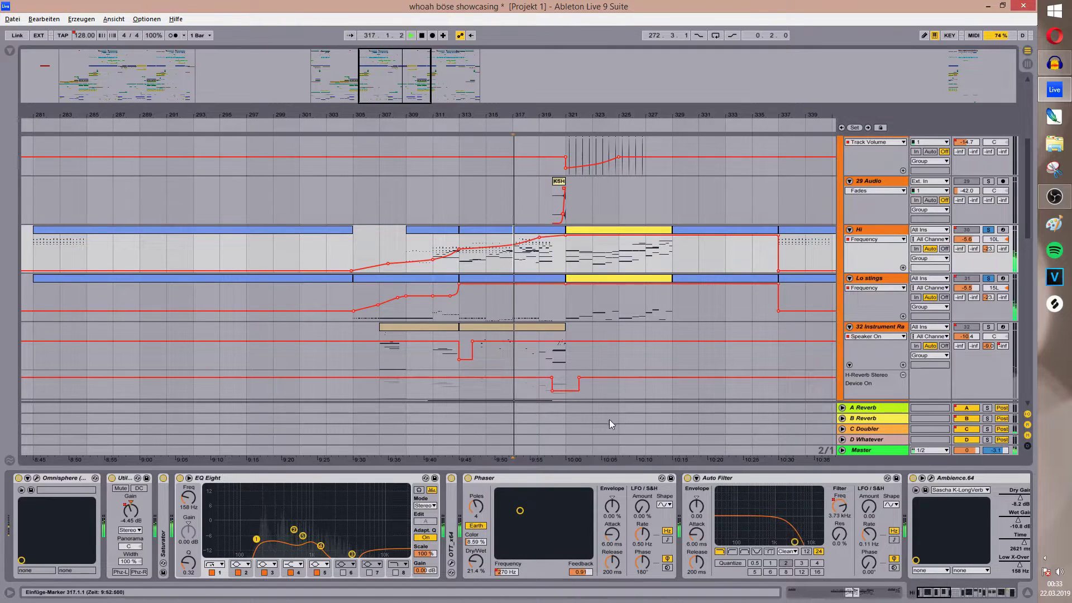
Play Hi and Lo stings from bar 321 and inspect the rest of both tracks' device chains.
left_click(950, 595)
left_click_drag(951, 598, 965, 598)
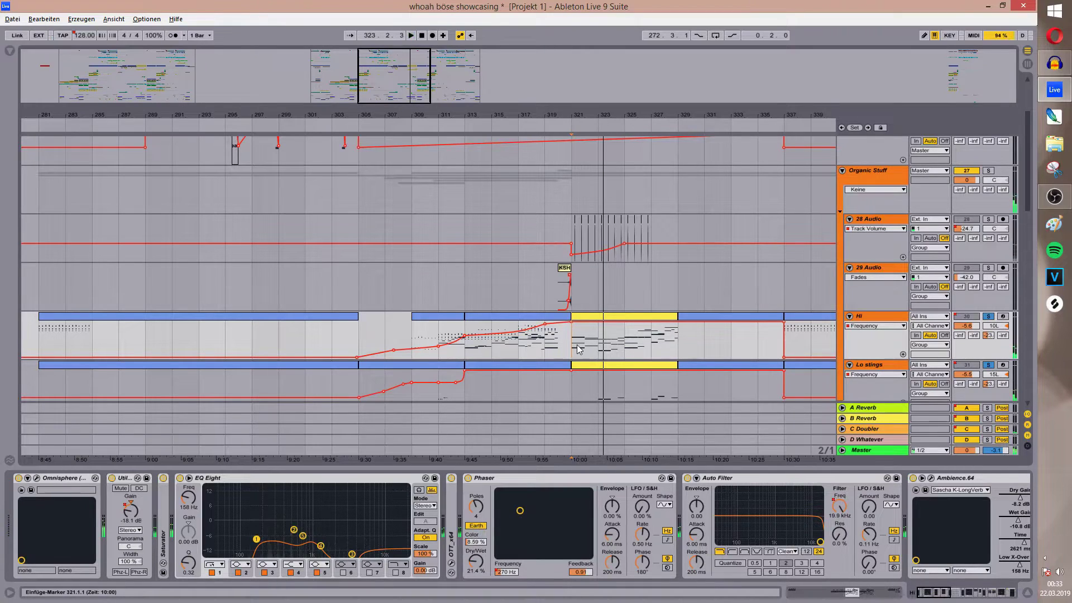
key("space")
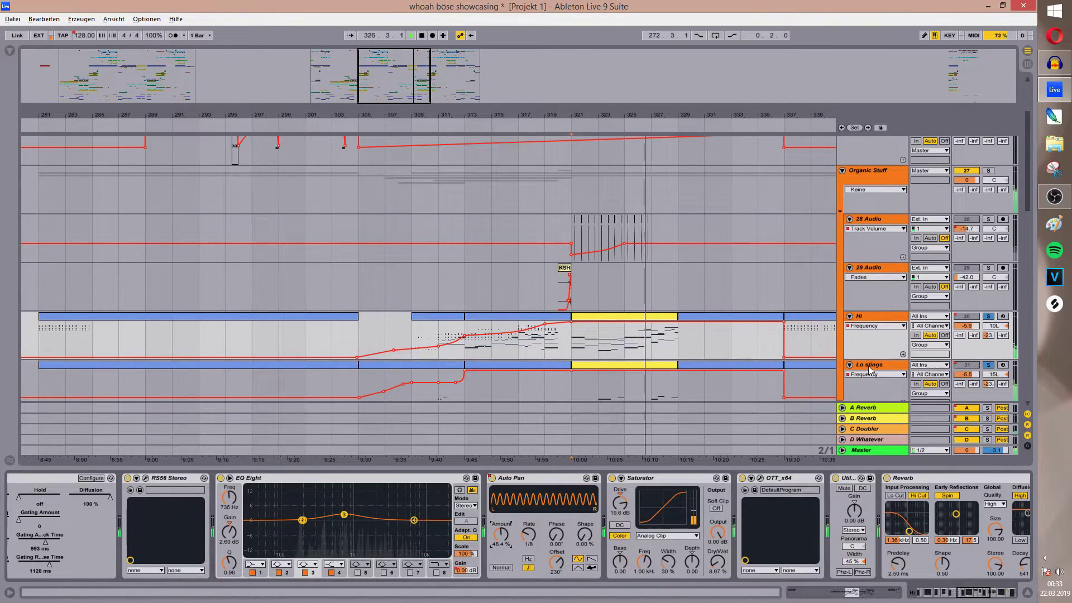
left_click(868, 369)
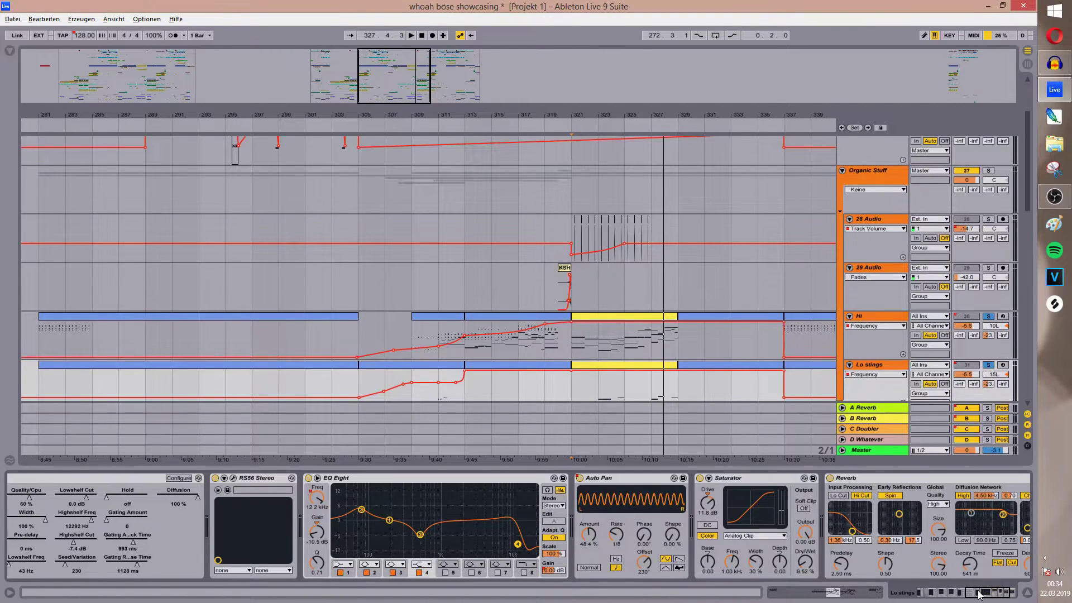
left_click_drag(977, 593, 992, 595)
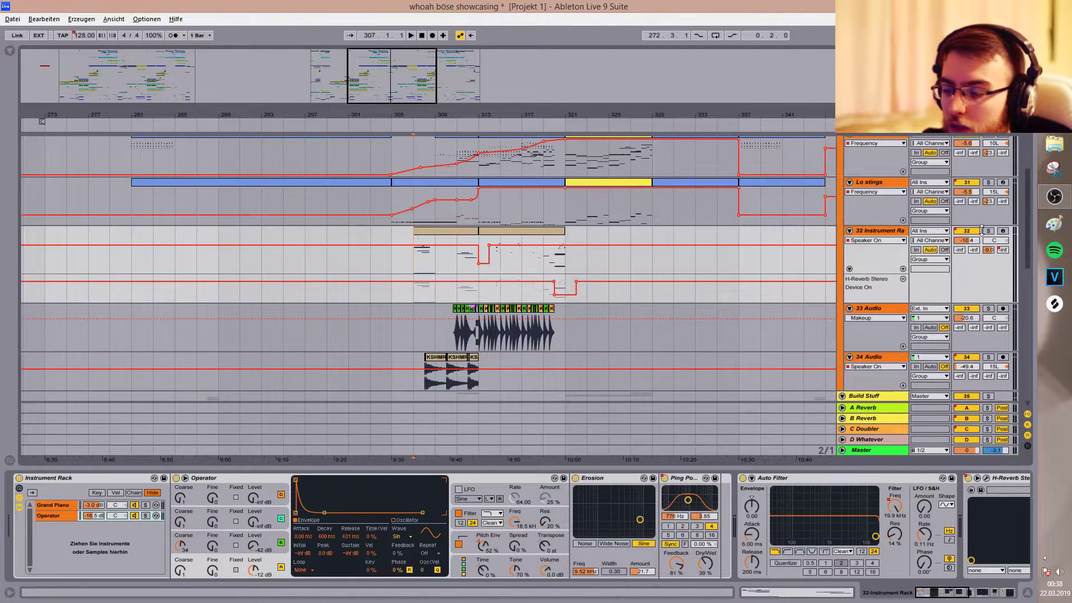
Solo 32 Instrument Rack, play it from bar 307 and inspect its instruments and effect chain.
key("space")
left_click(987, 231)
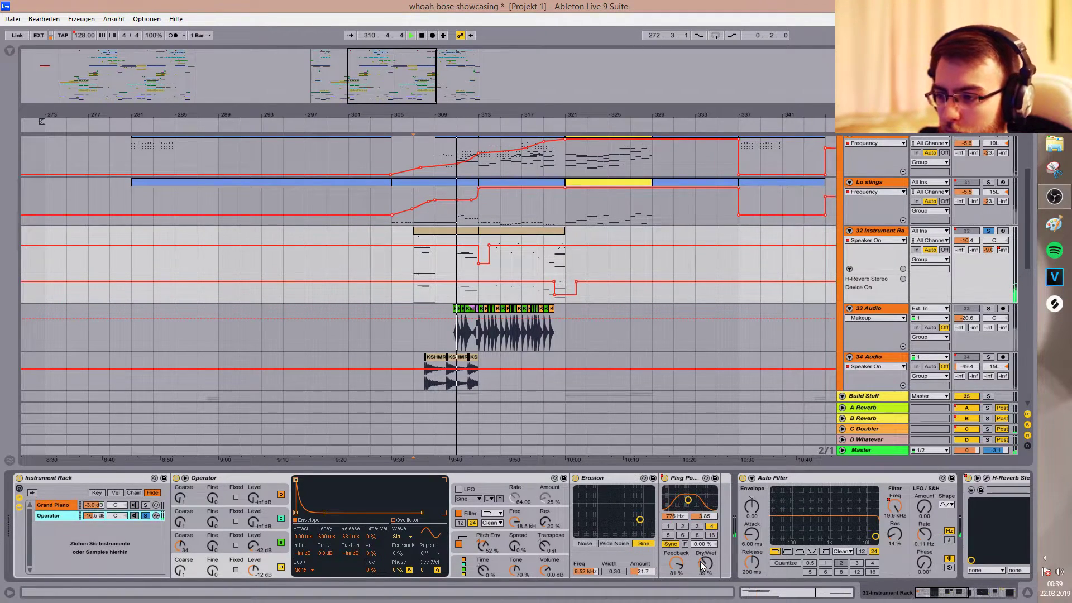
left_click(948, 597)
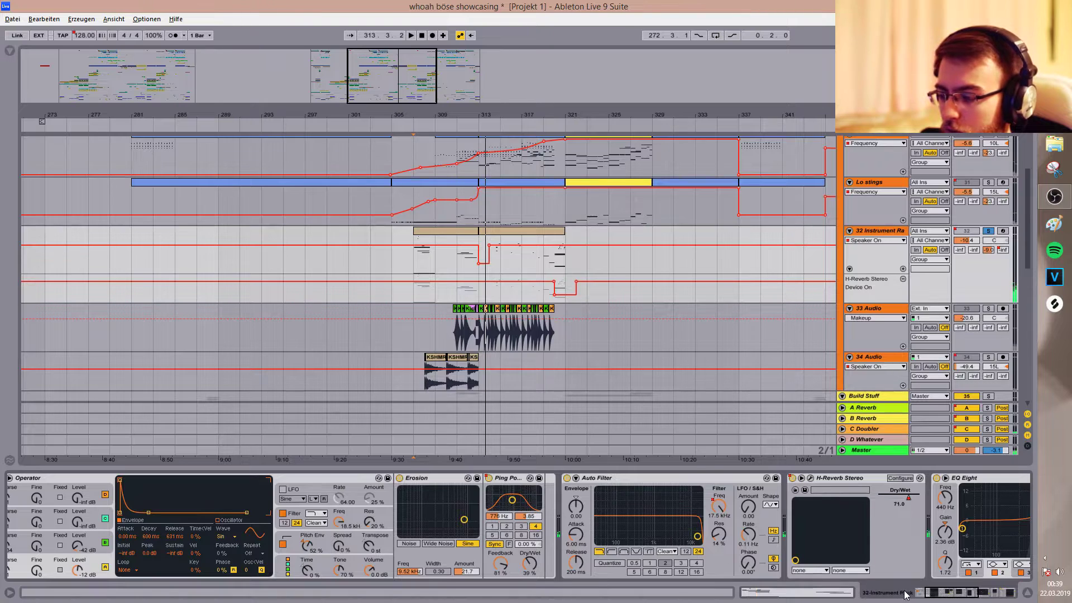
left_click_drag(935, 596, 964, 596)
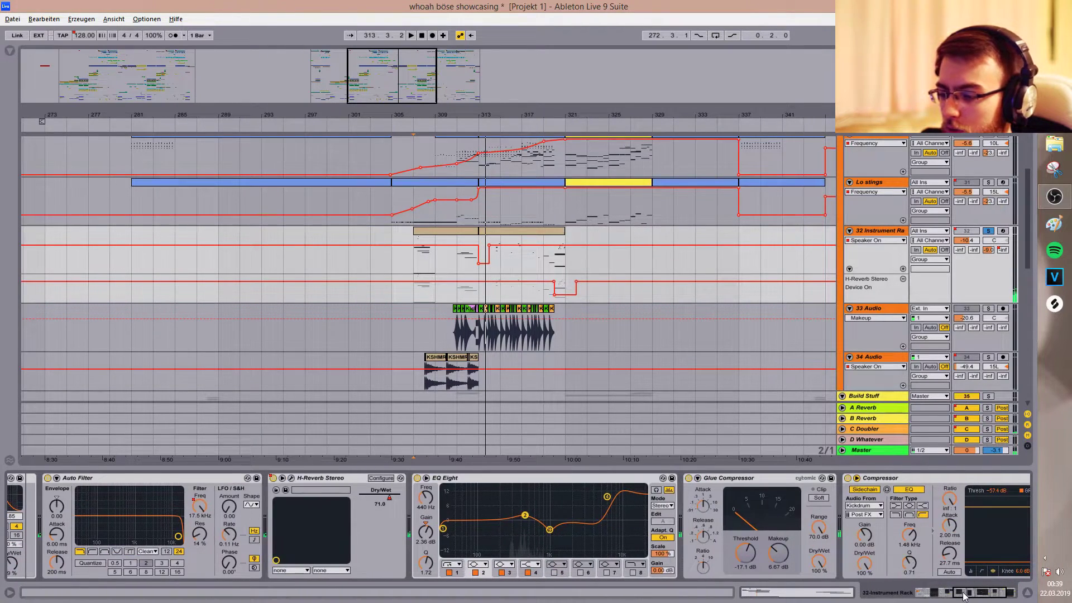
left_click_drag(965, 596, 972, 596)
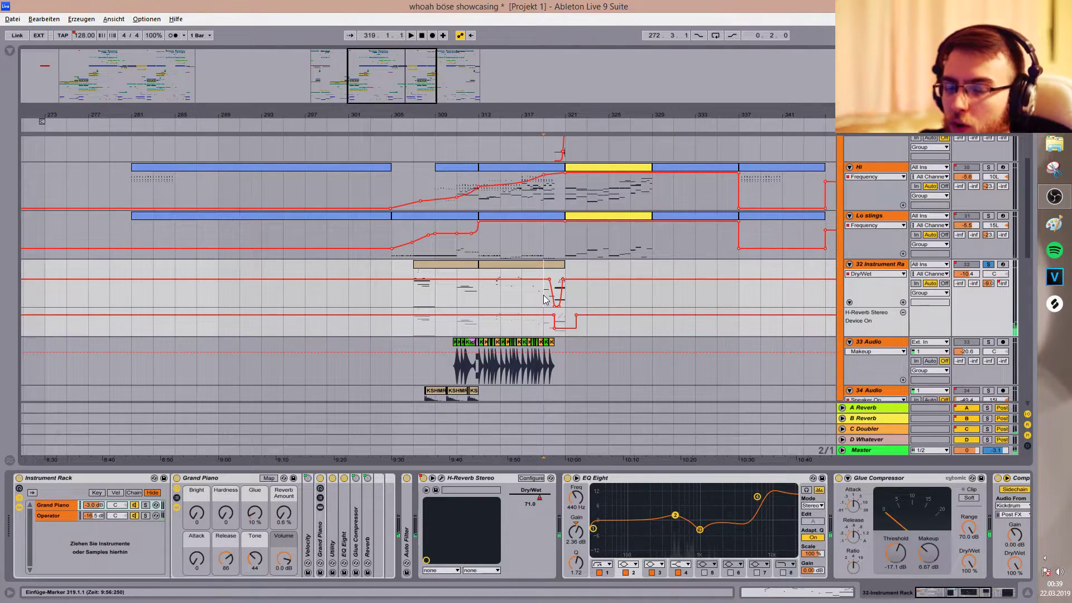
Set the grid to 1/4, play 32 Instrument Rack's Dry/Wet automation from 319.3.1, and unsolo the track.
left_click_drag(410, 71, 426, 204)
right_click(428, 282)
right_click(461, 298)
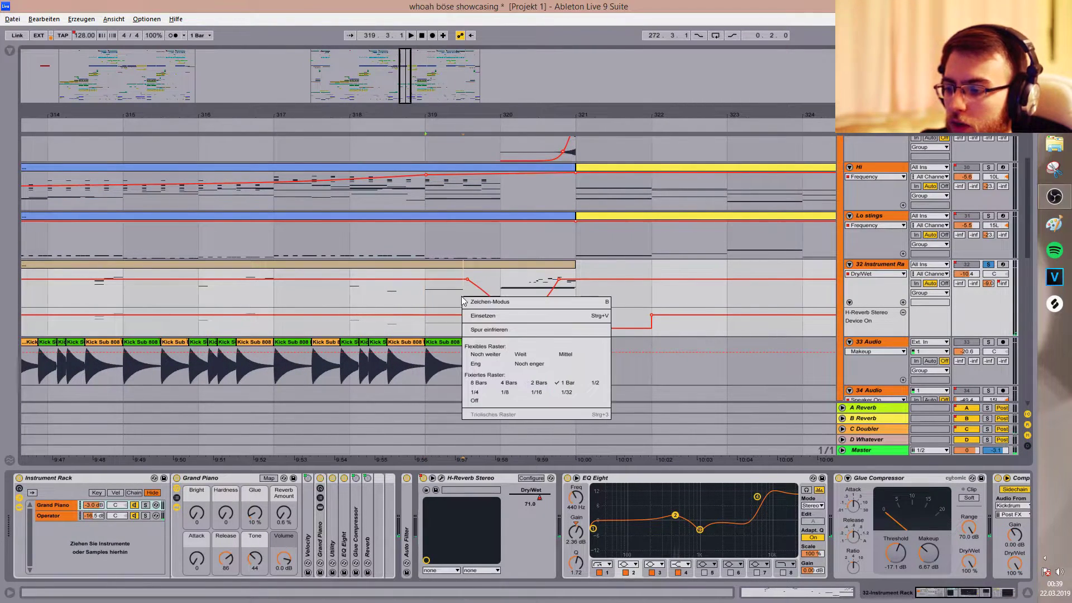
left_click(479, 400)
key("space")
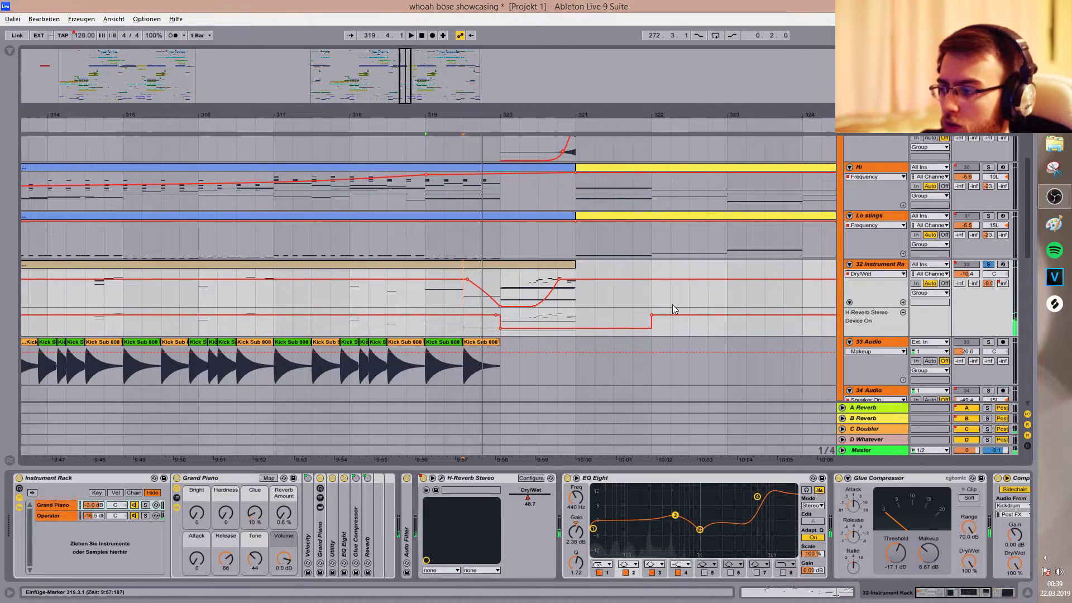
left_click(986, 265)
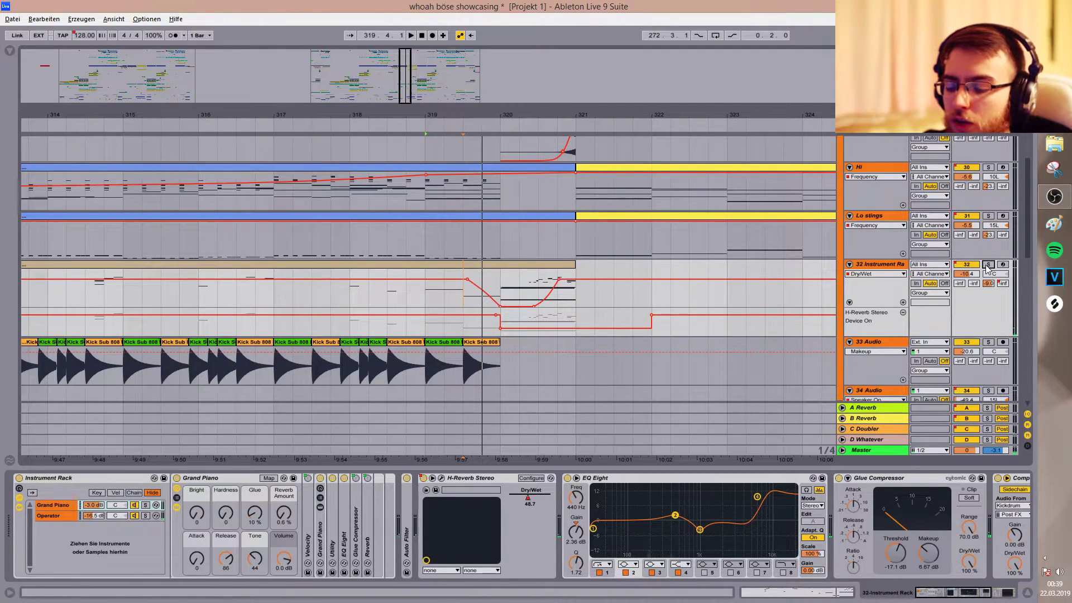
left_click(987, 265)
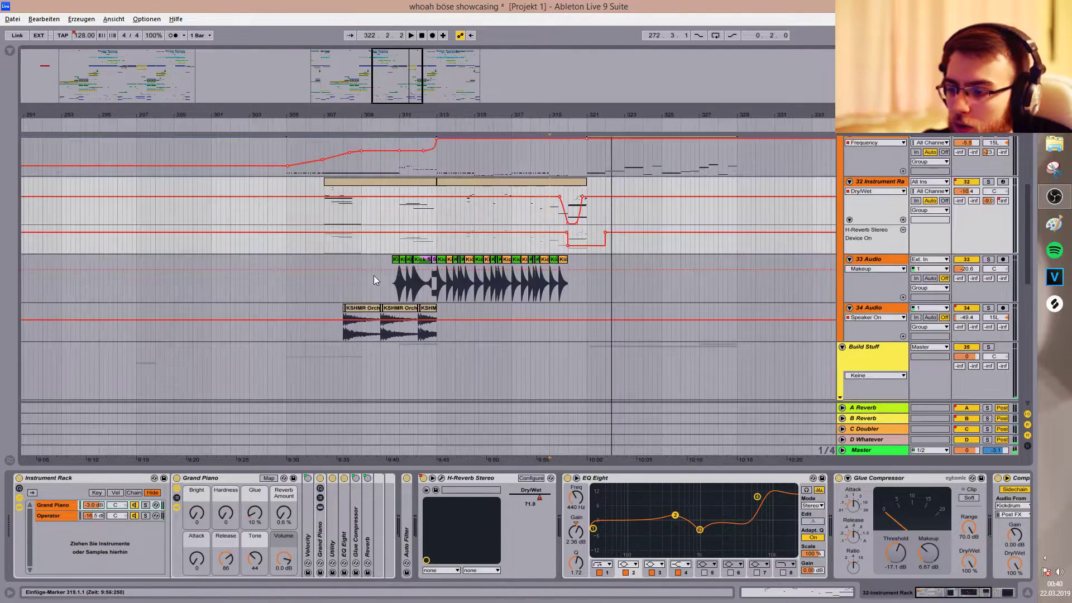
Solo 33 Audio and play its kick clips from 310.3.3 with the Glue Compressor in view.
right_click(373, 279)
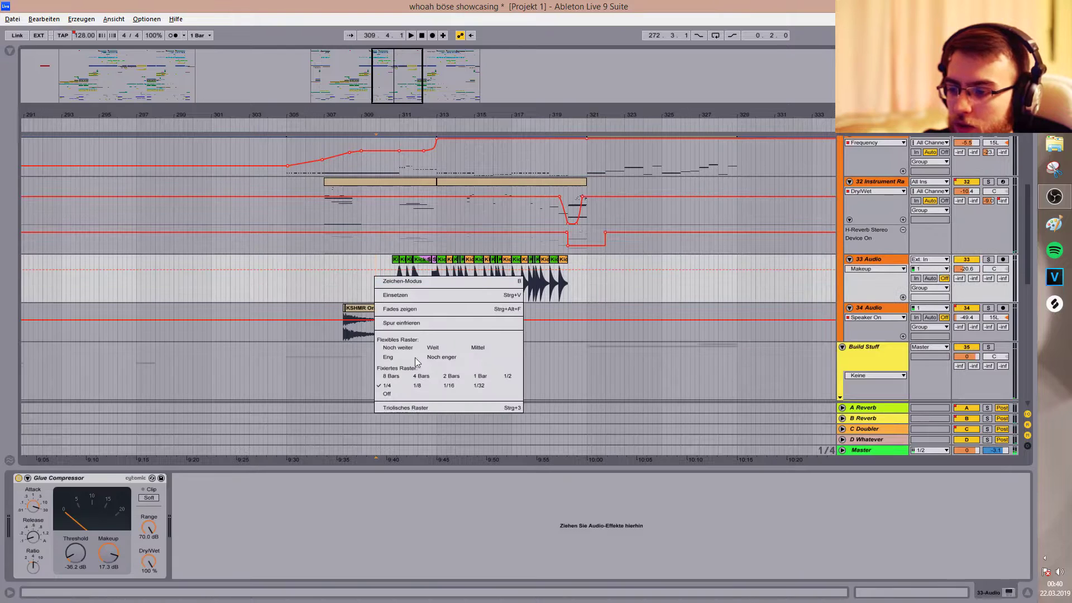
left_click(346, 336)
left_click(988, 308)
key("space")
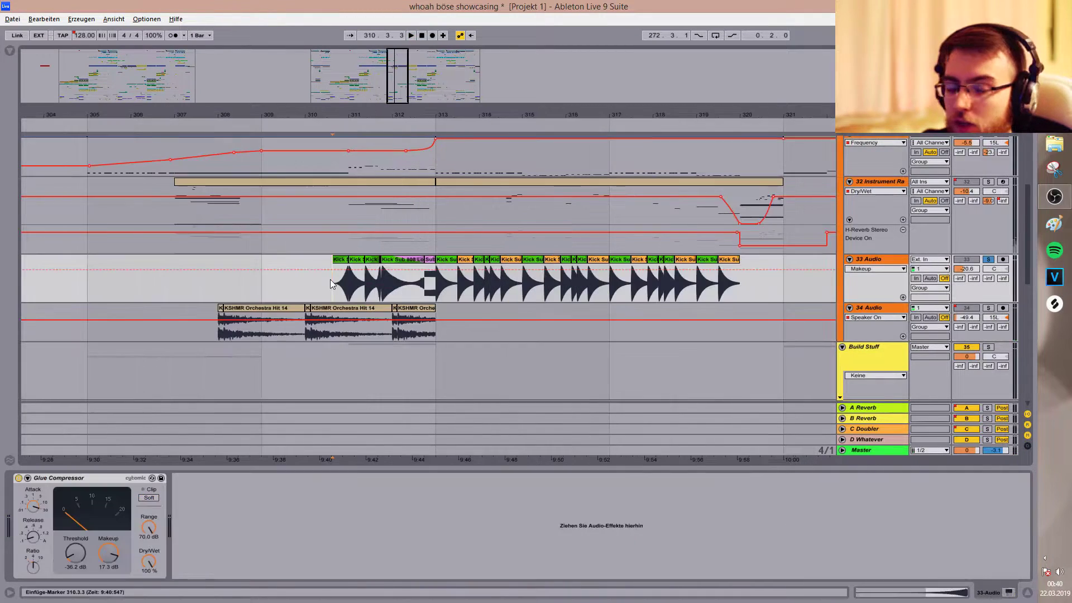
key("space")
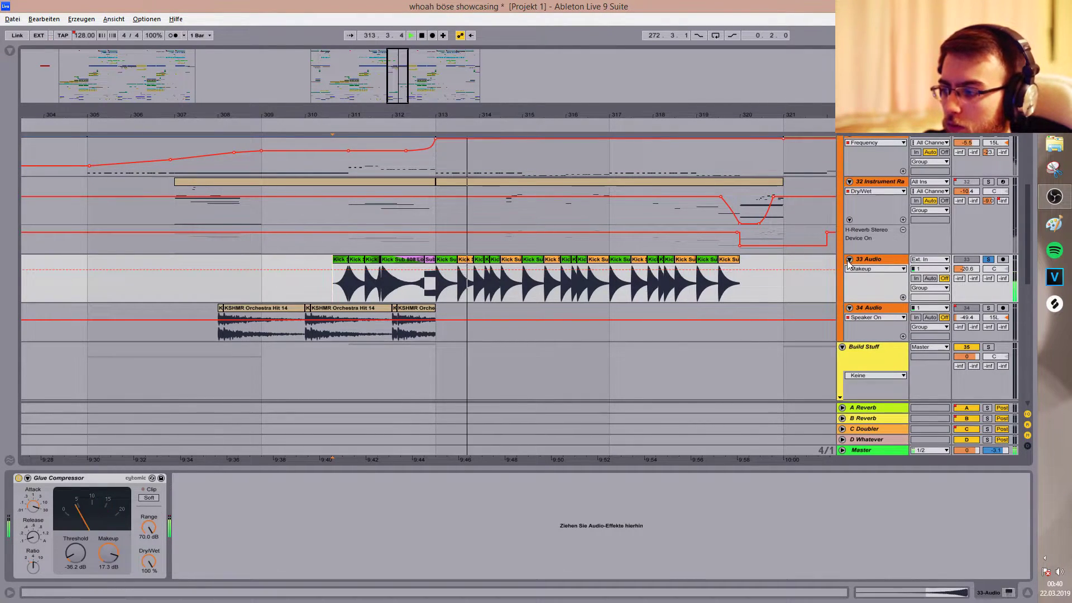
scroll(848, 263, "up", 3)
key("space")
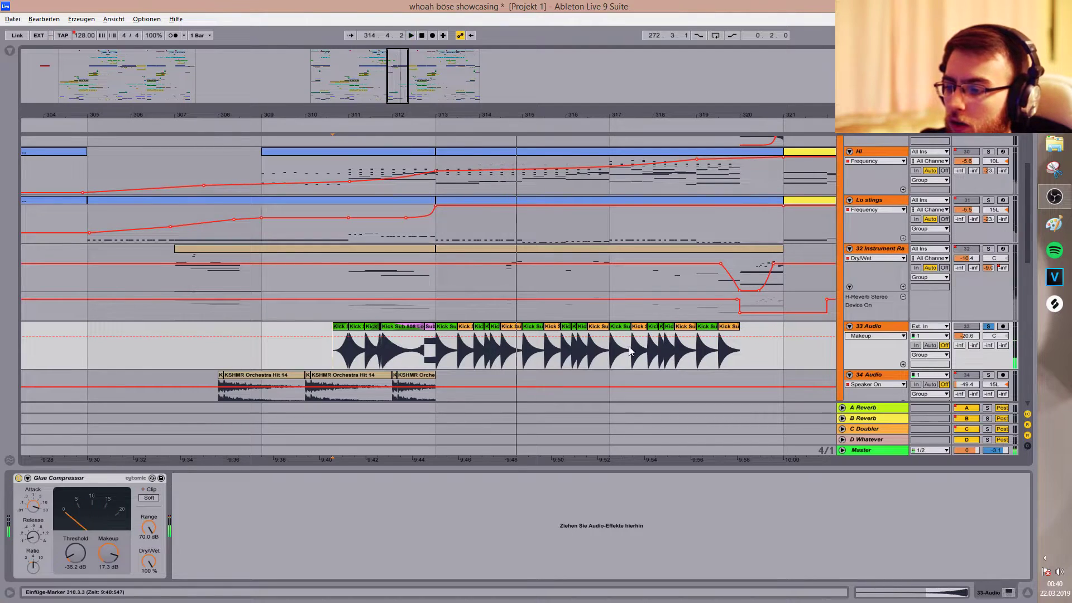
Select the Kick Sub 808 Long A1 clip at bar 313 on 33 Audio and play from there.
left_click(441, 353)
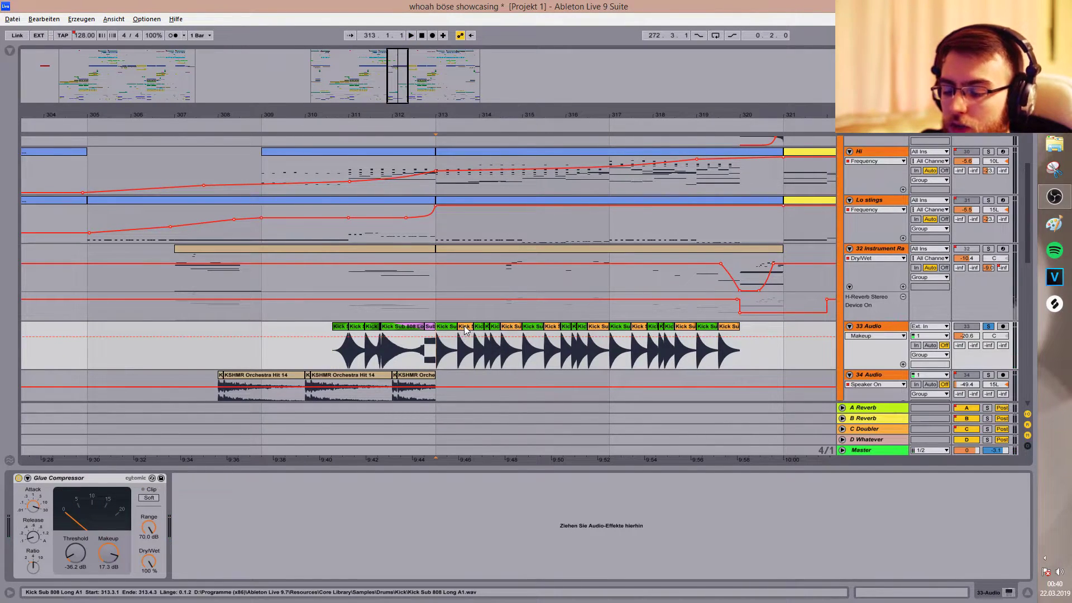
left_click(444, 328)
key("space")
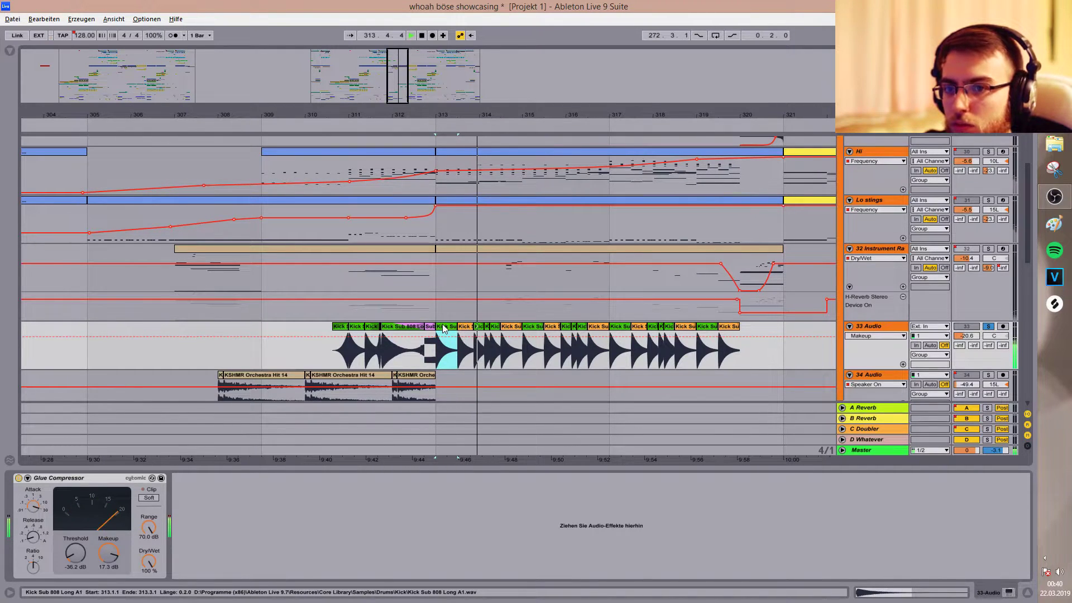
scroll(993, 272, "up", 1)
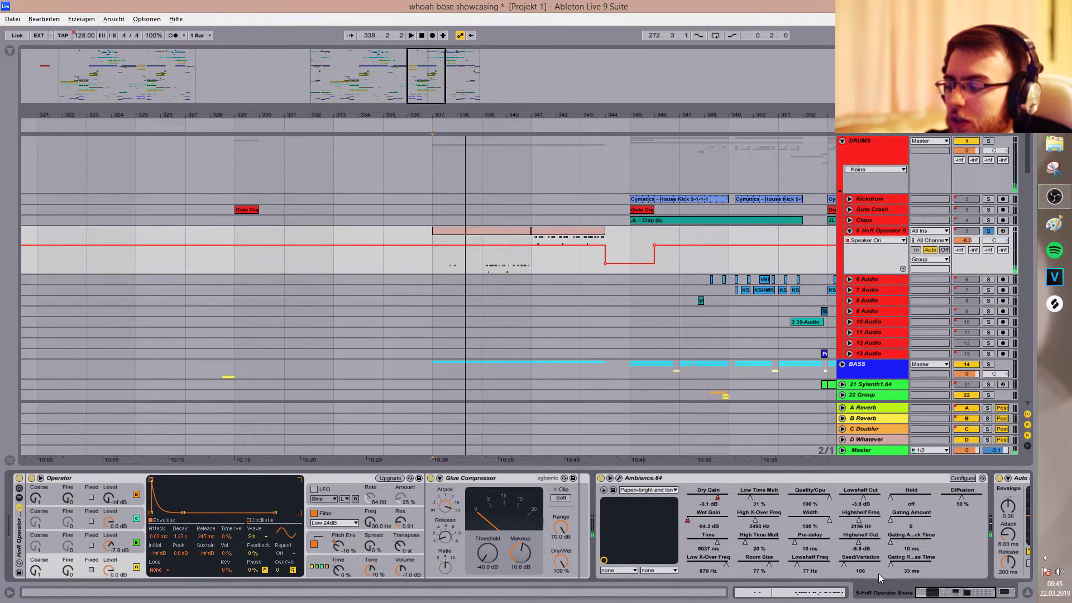
Inspect the HnR Operator Snare track's Operator oscillators and its effect chain, and close the device view.
mouse_move(932, 596)
left_mouse_down()
mouse_move(967, 596)
mouse_move(931, 600)
left_mouse_up()
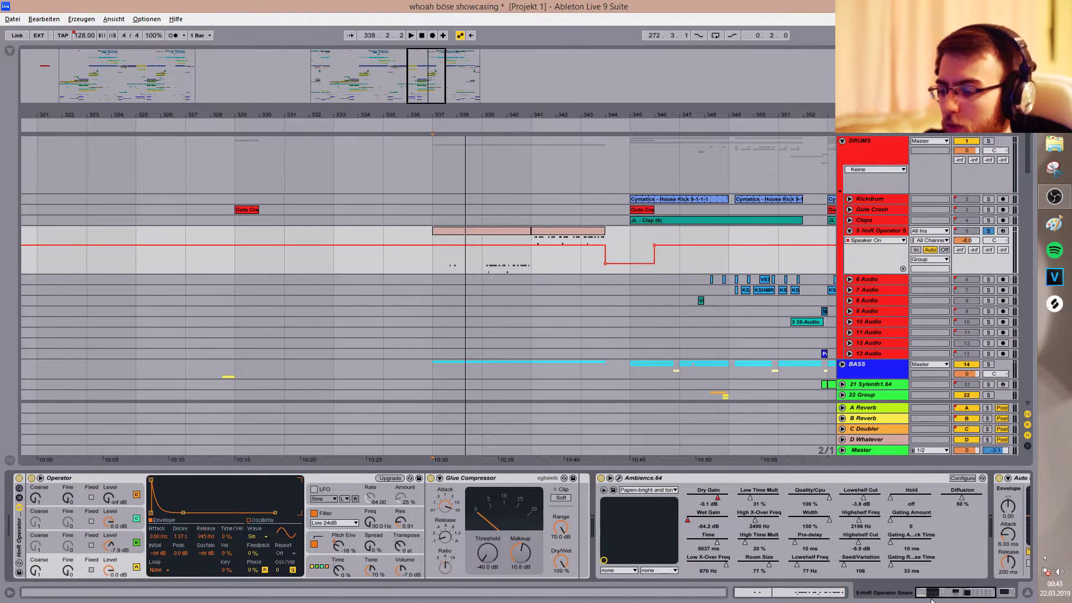
left_click(131, 539)
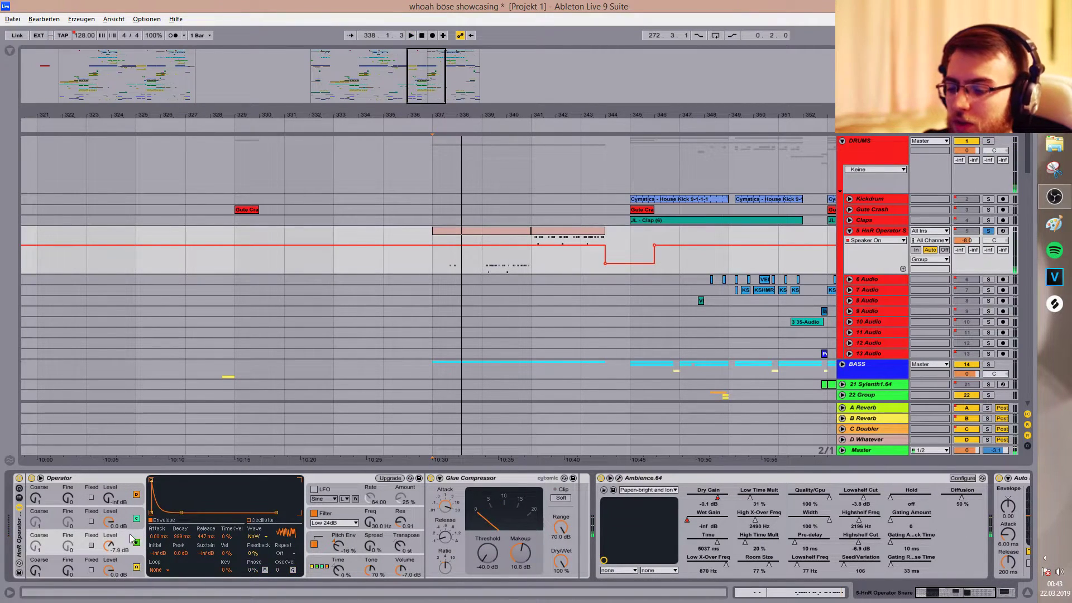
left_click(129, 516)
left_click(133, 539)
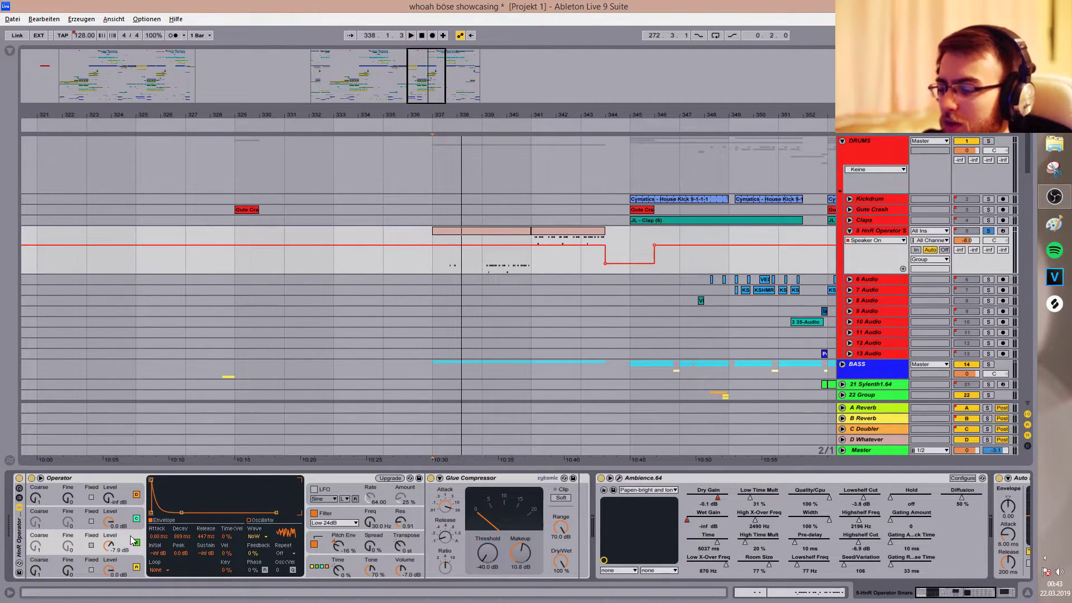
double_click(480, 478)
double_click(518, 480)
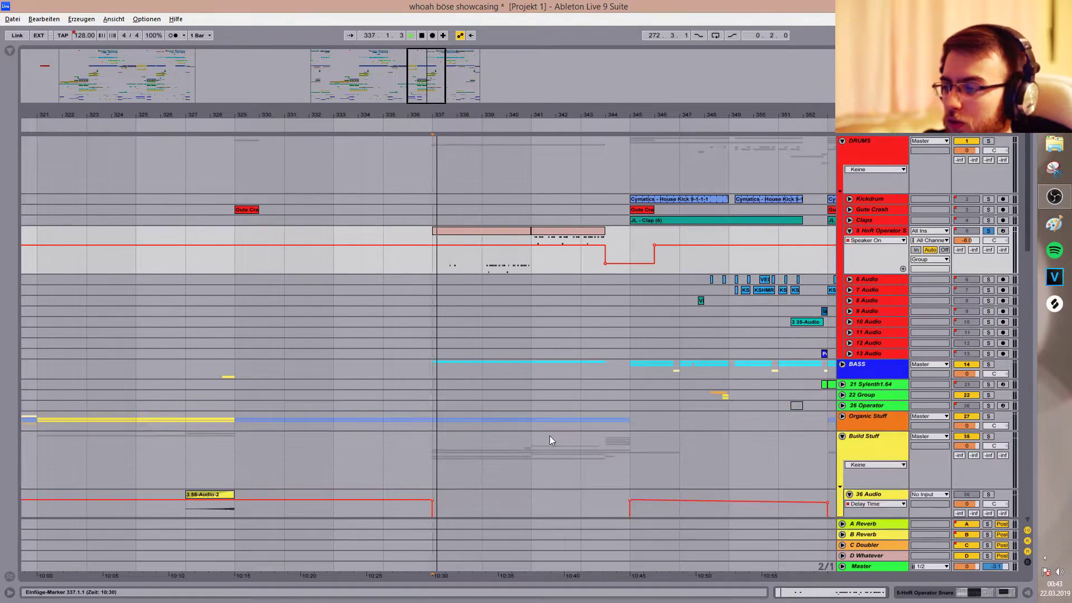
Play the soloed HnR Operator Snare track from 339.1.1.
key("space")
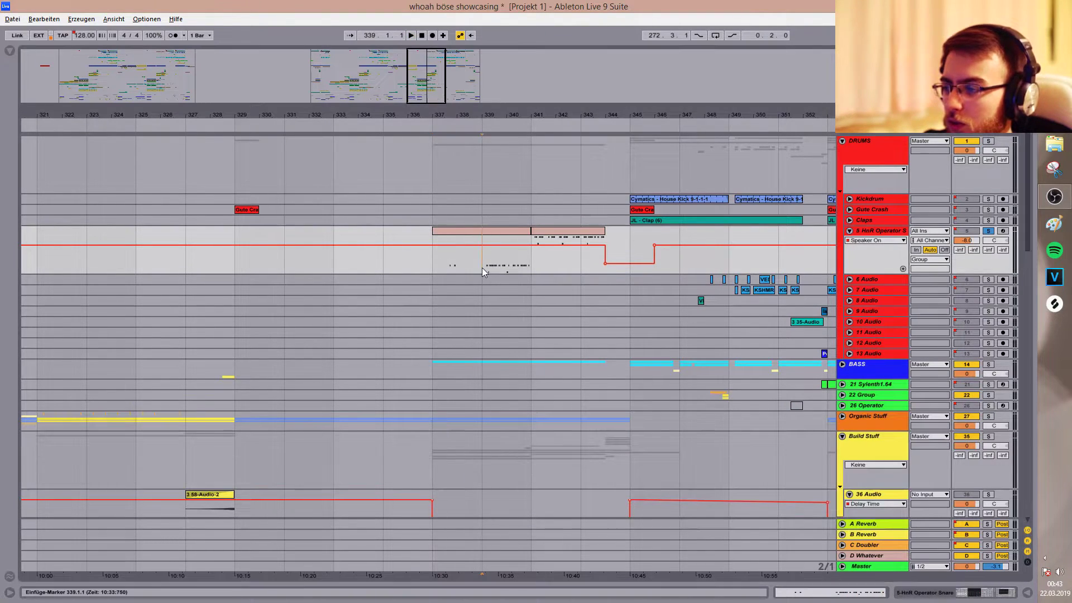
left_click(481, 267)
key("space")
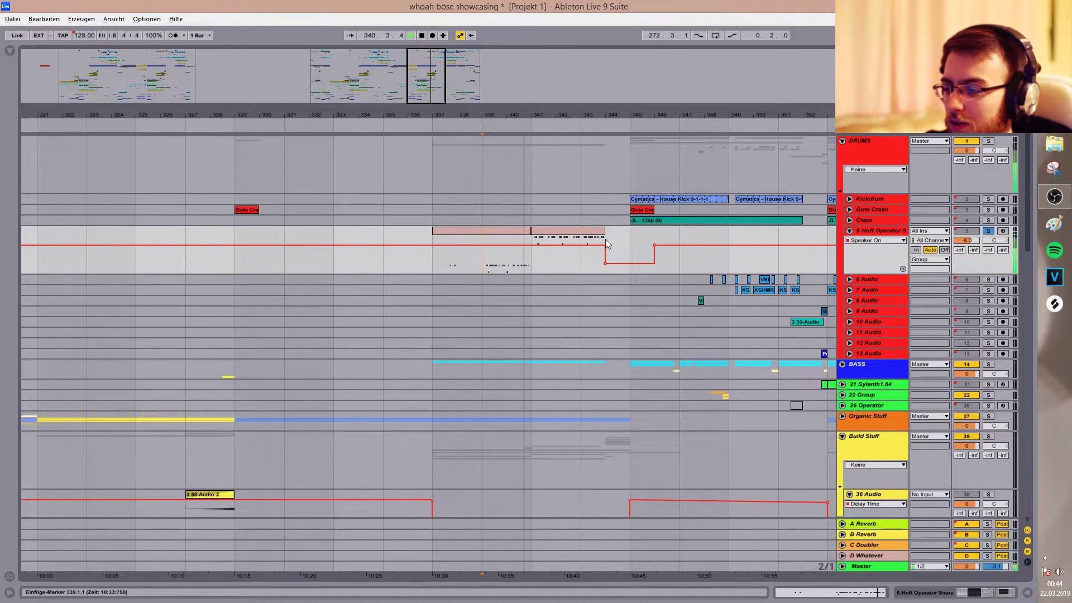
Open both HnR Operator Snare MIDI clips to examine their notes, and close the clip view.
double_click(521, 238)
left_click(203, 478)
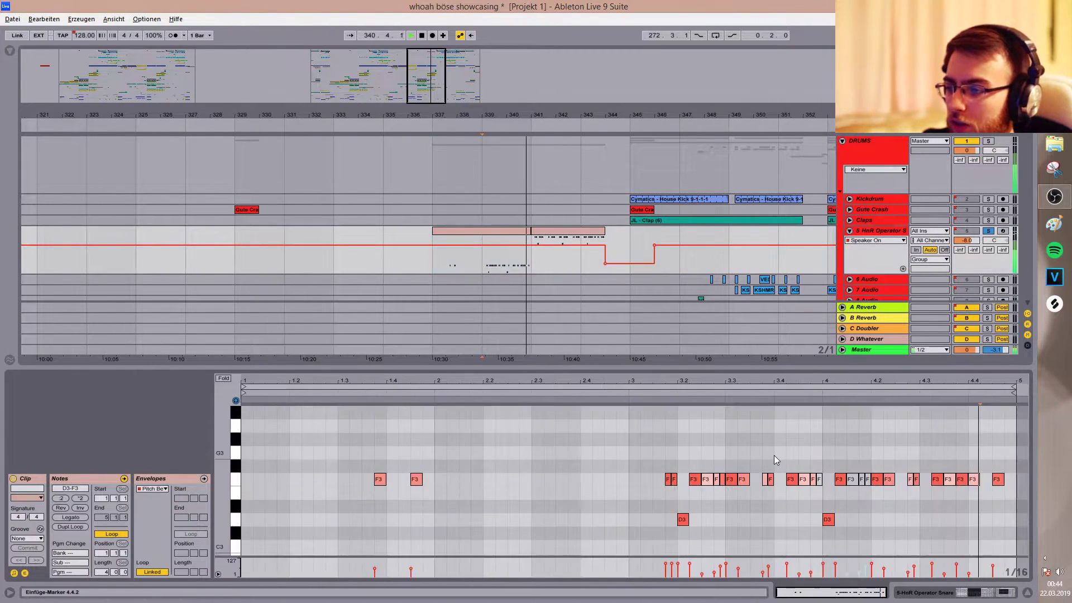
left_click(565, 235)
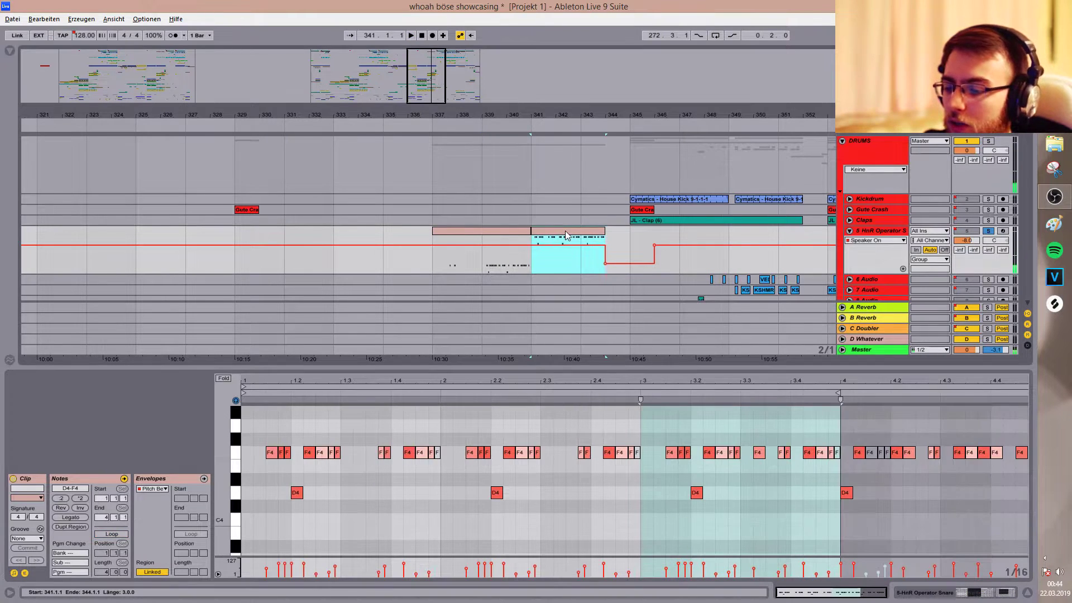
double_click(568, 367)
left_click(529, 266)
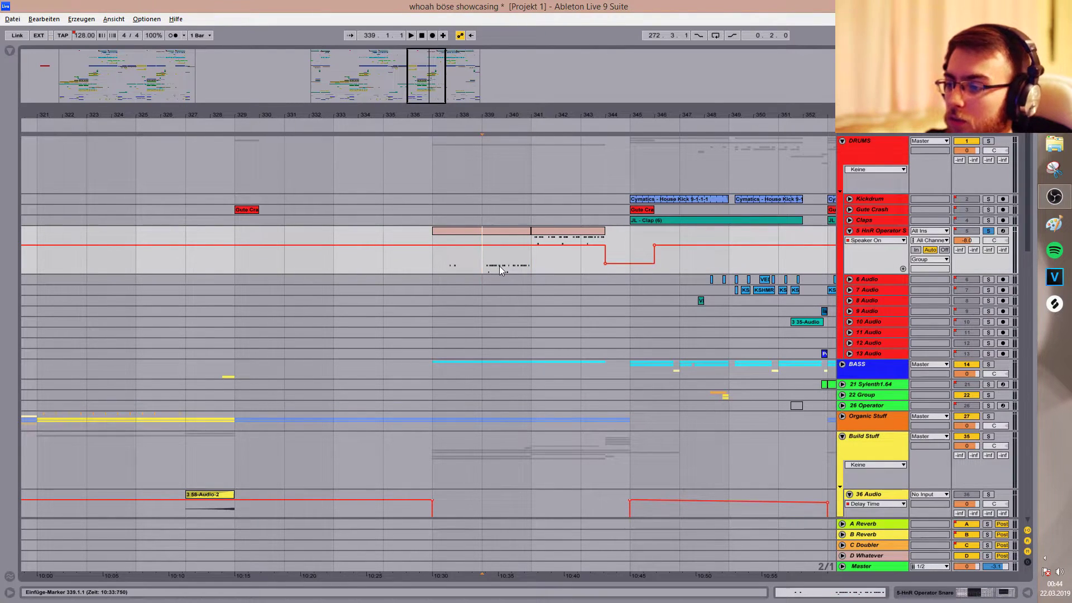
Find the BReak kick track in the Break 1 group and solo it.
scroll(510, 342, "down", 3)
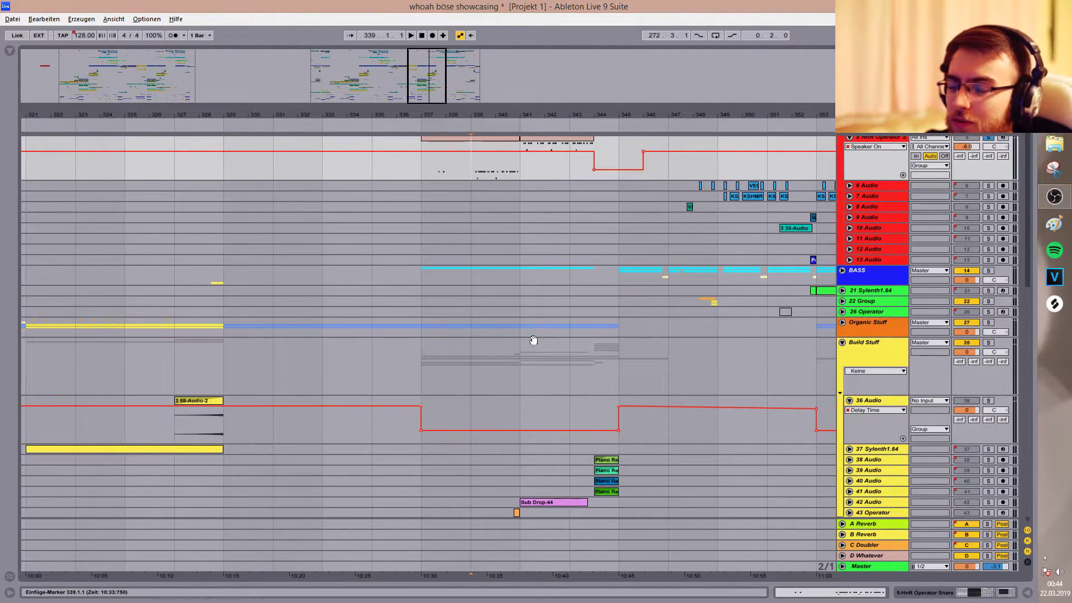
scroll(530, 346, "down", 5)
scroll(527, 289, "down", 7)
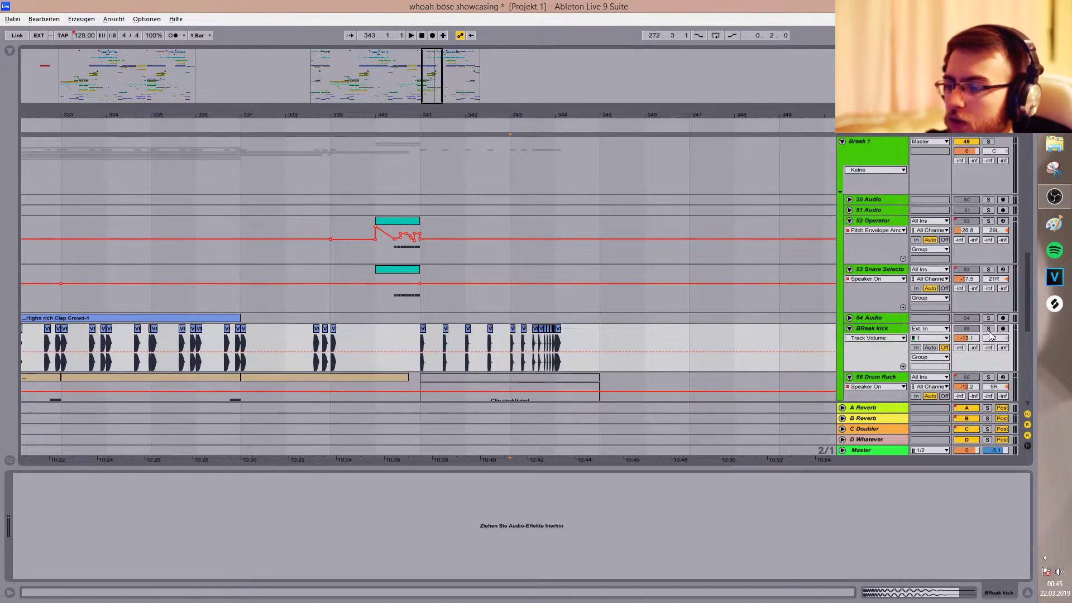
left_click(989, 330)
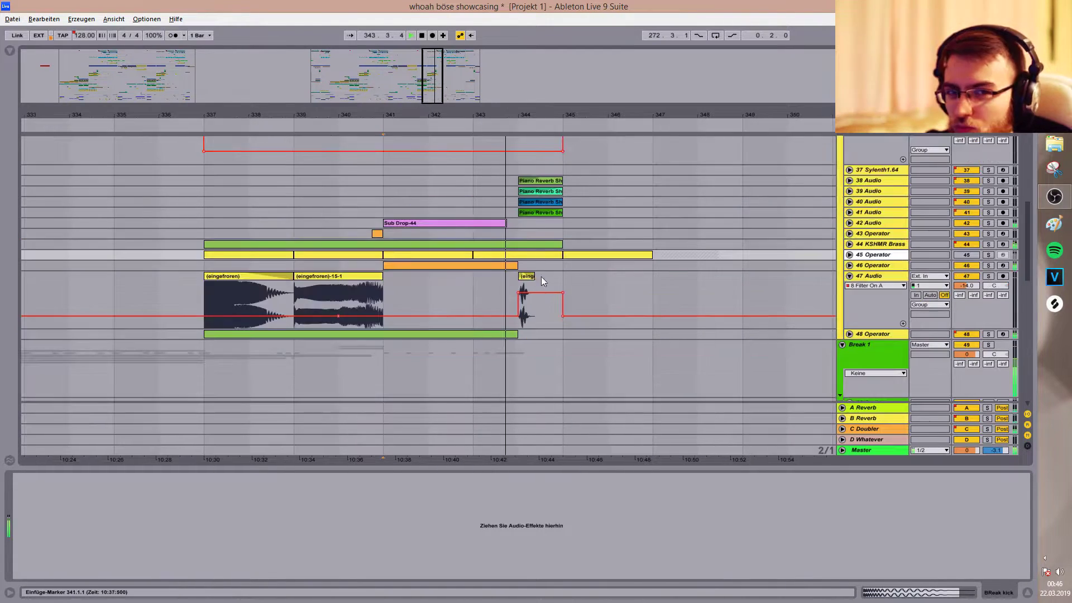
Play the short frozen clip at 344.1.1 on 47 Audio, switching the track's solo on and off.
left_click(527, 281)
key("space")
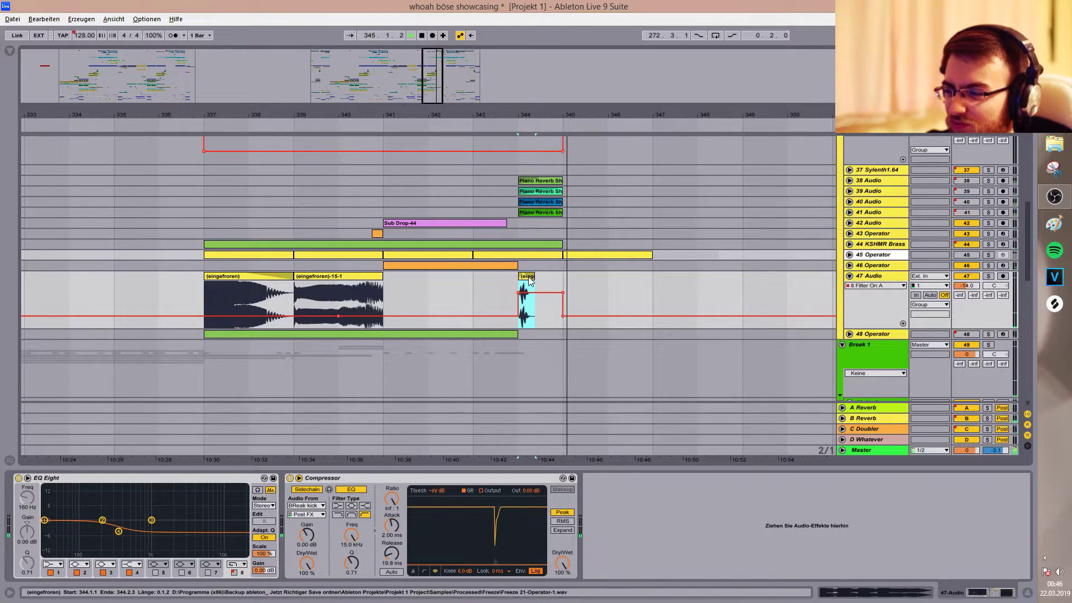
left_click(988, 277)
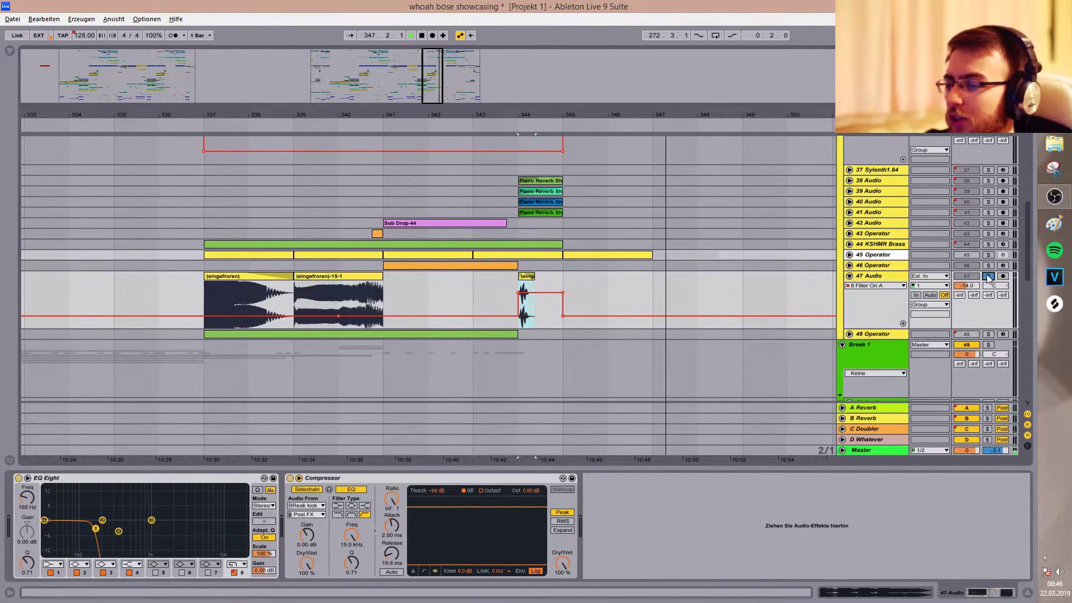
key("space")
key("space")
left_click(988, 276)
Solo 47 Audio and play its first frozen clip from 337.1.1.
left_click(529, 278)
left_click(258, 277)
left_click(988, 275)
key("space")
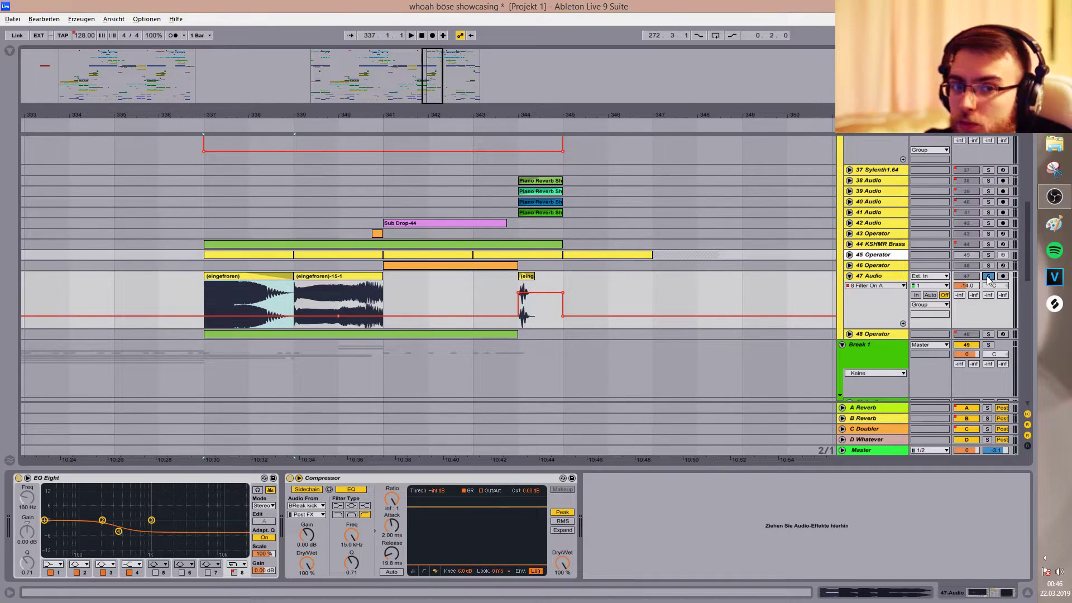
Open the short clip at bar 344 on 47 Audio to examine its sample settings, and close the clip view.
left_click(528, 278)
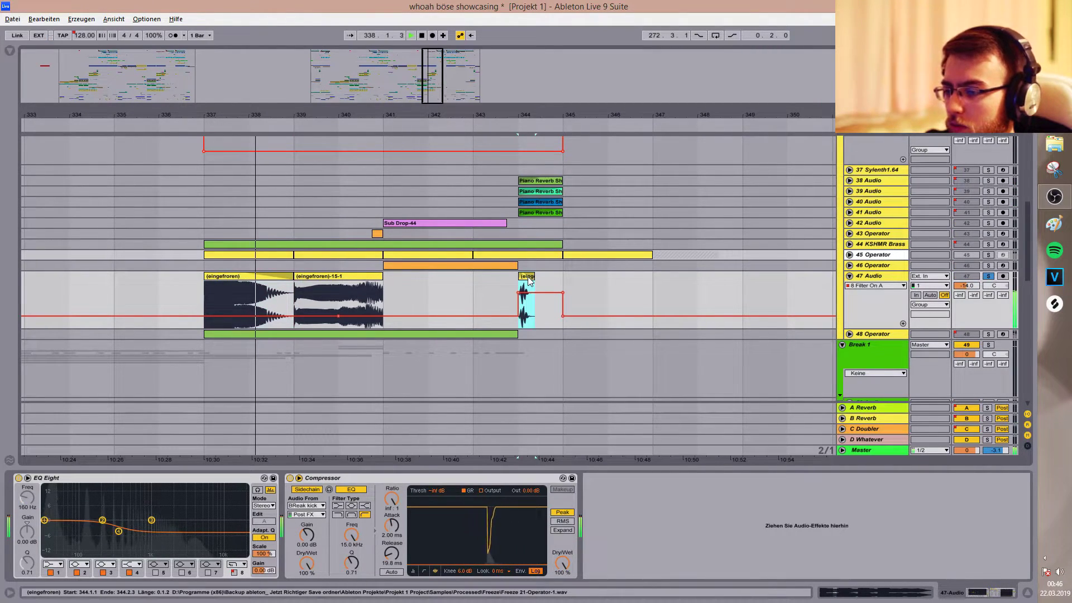
double_click(528, 278)
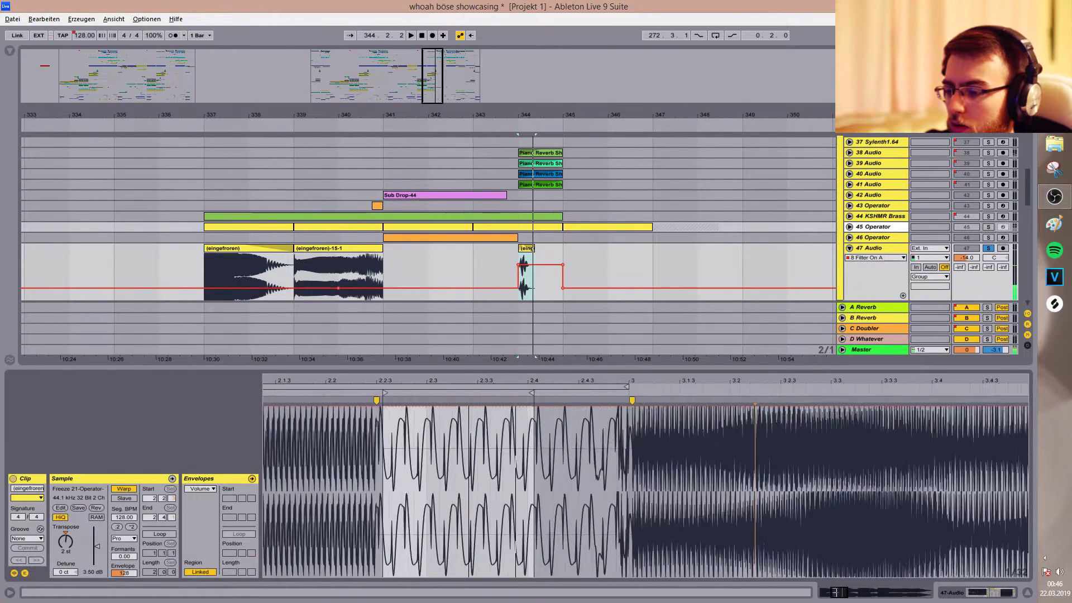
key("ctrl+alt+l")
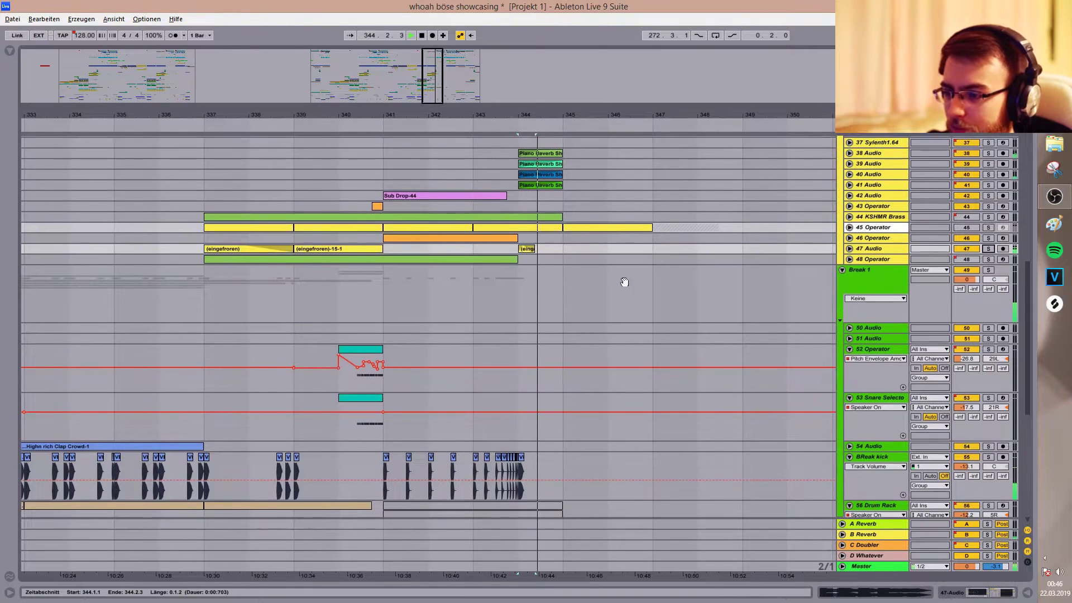
Fold 42 Audio and unfold tracks 37 to 41 in Build Stuff to show their Speaker On automation.
left_click_drag(629, 271, 564, 322)
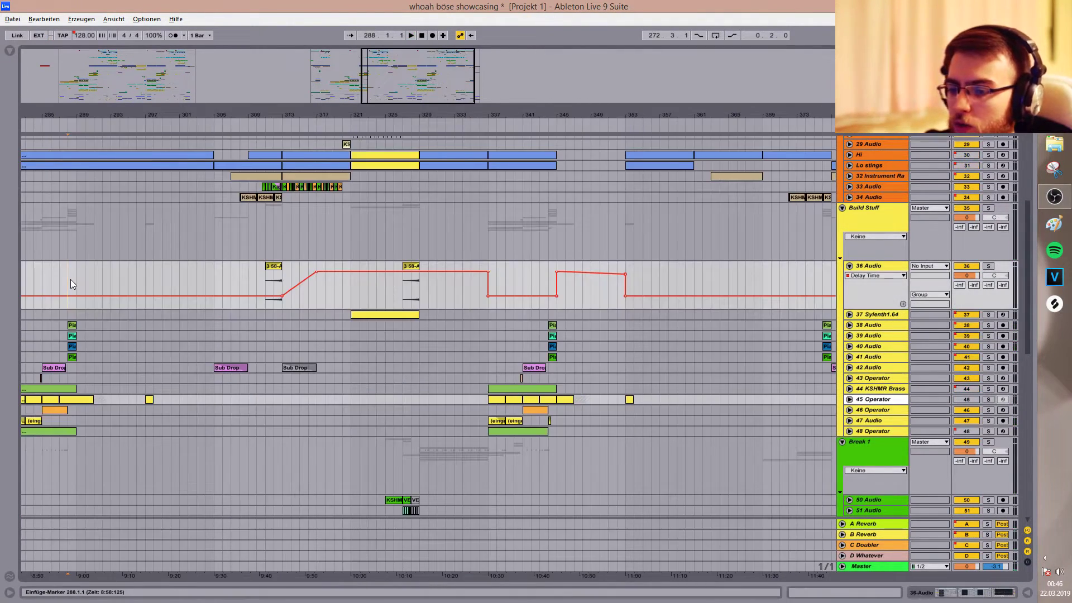
left_click_drag(67, 279, 96, 357)
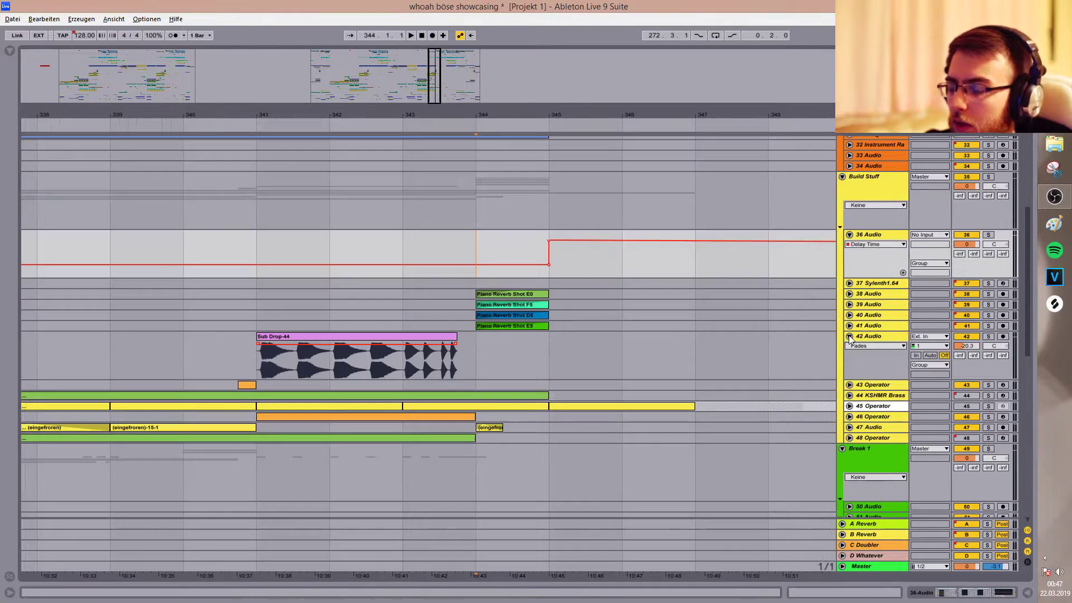
left_click(849, 336)
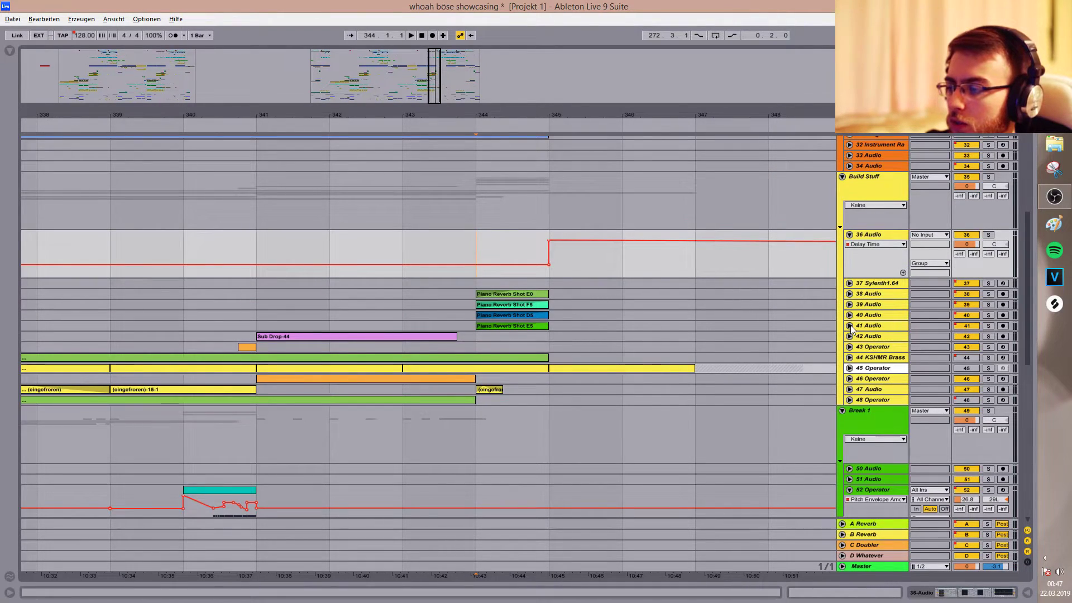
left_click(850, 326)
left_click(849, 315)
left_click(849, 305)
left_click(849, 293)
left_click(849, 283)
left_click_drag(717, 316, 709, 215)
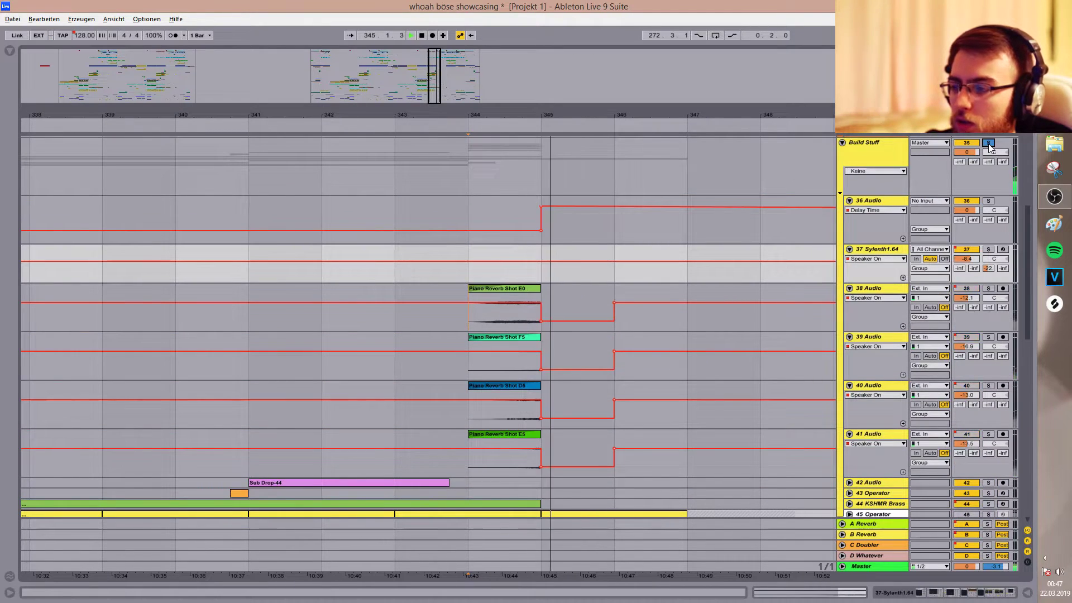
Unsolo the Build Stuff group, stop playback and set the insert marker to 344.1.1.
left_click(988, 143)
key("space")
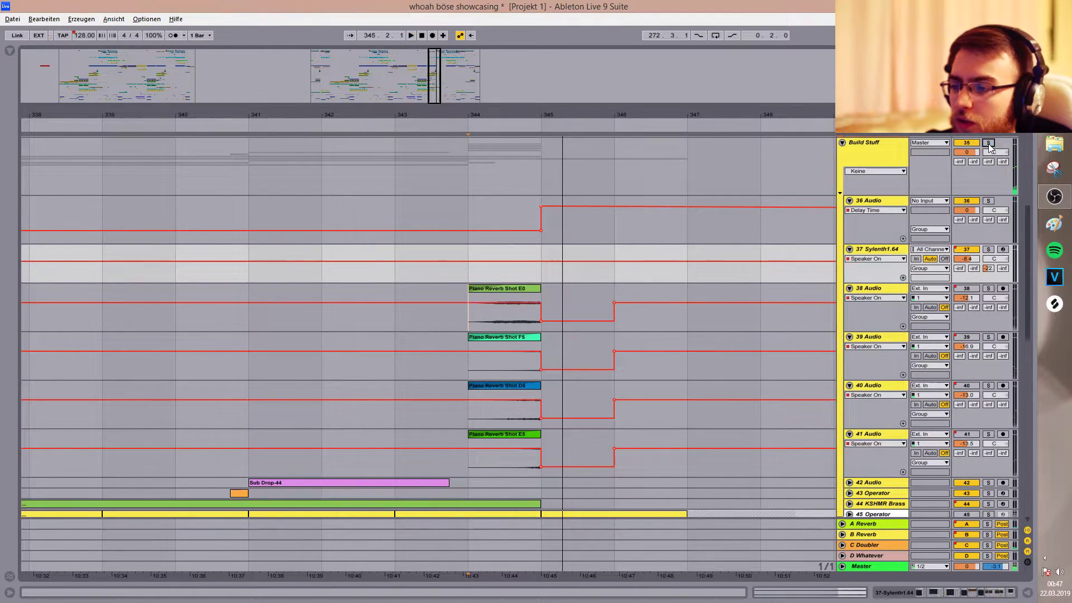
left_click(514, 251)
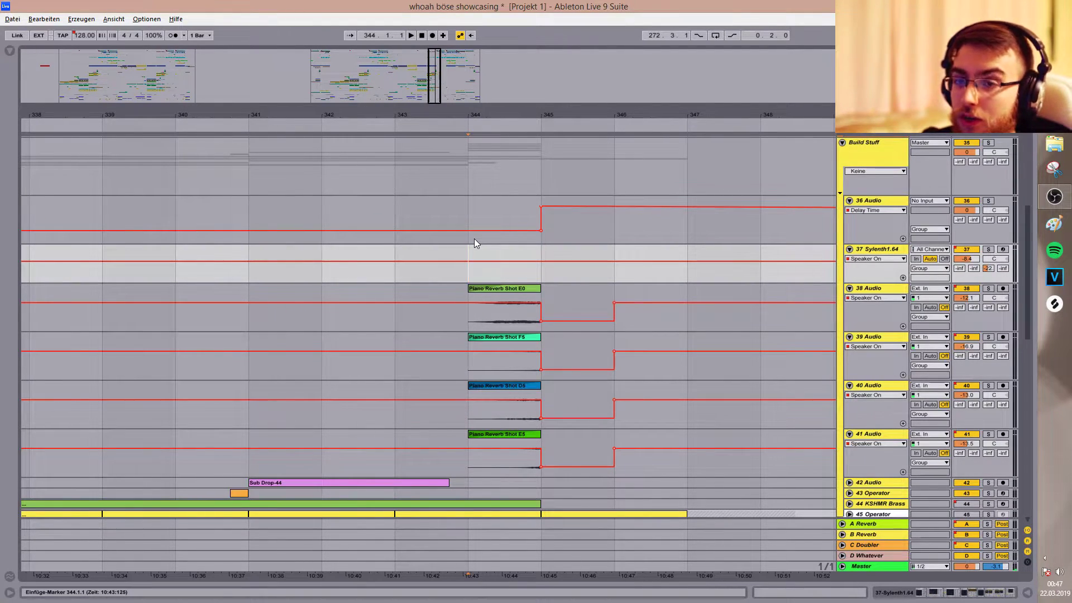
Fold the Piano Reverb Shot tracks 38 to 41, 36 Audio and 37 Sylenth1.64.
left_click(849, 288)
left_click(849, 299)
left_click(849, 309)
left_click(849, 320)
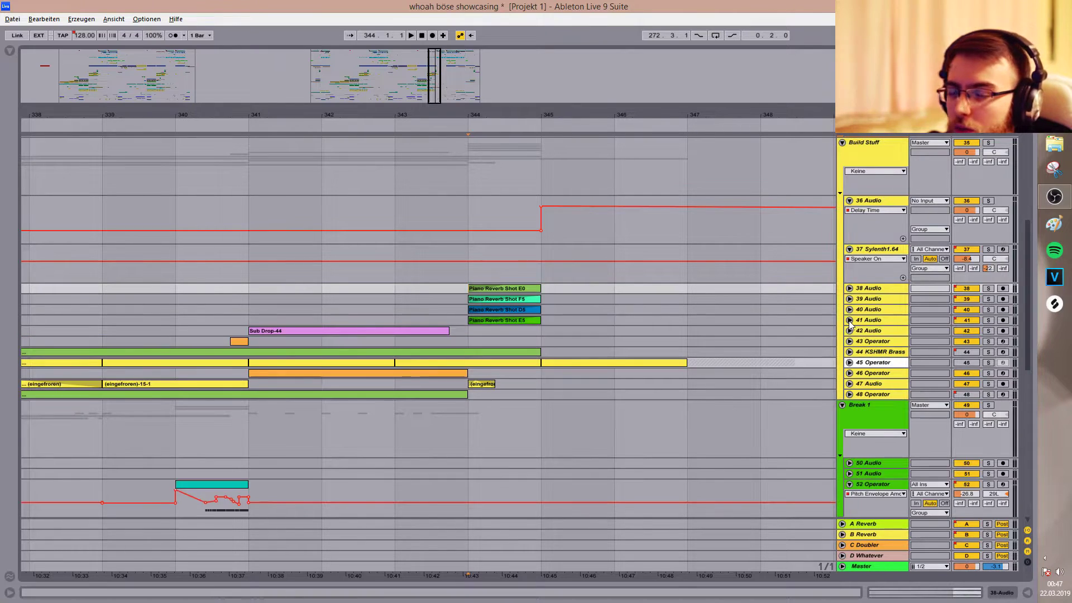
left_click(470, 275)
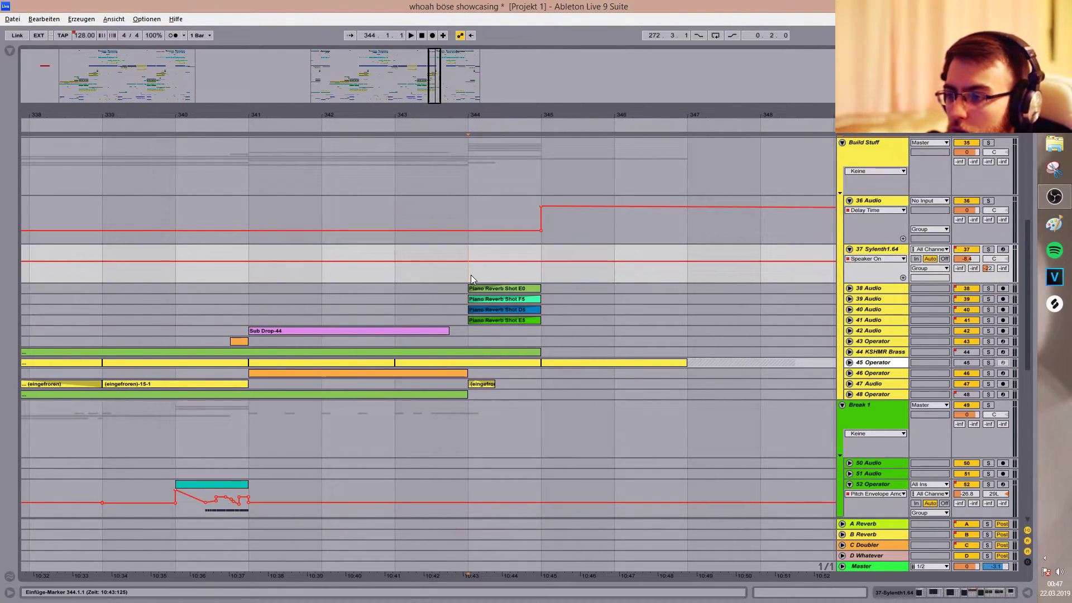
left_click(849, 201)
left_click(849, 212)
Play the full arrangement from 344.1.1 and view the DRUMS group during the drop.
left_click_drag(480, 201, 510, 269)
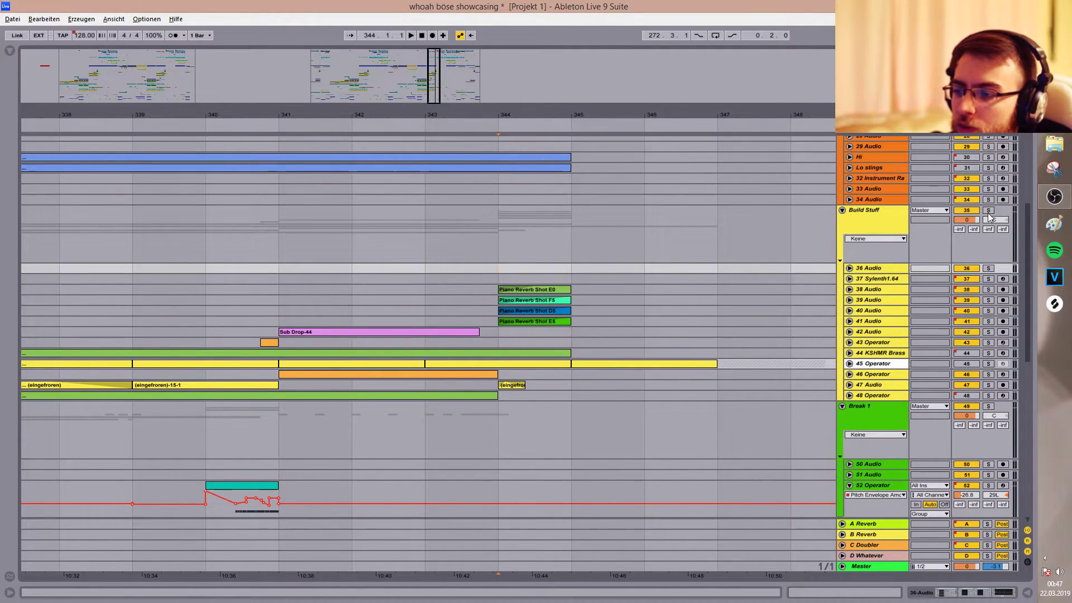
key("space")
scroll(672, 225, "up", 10)
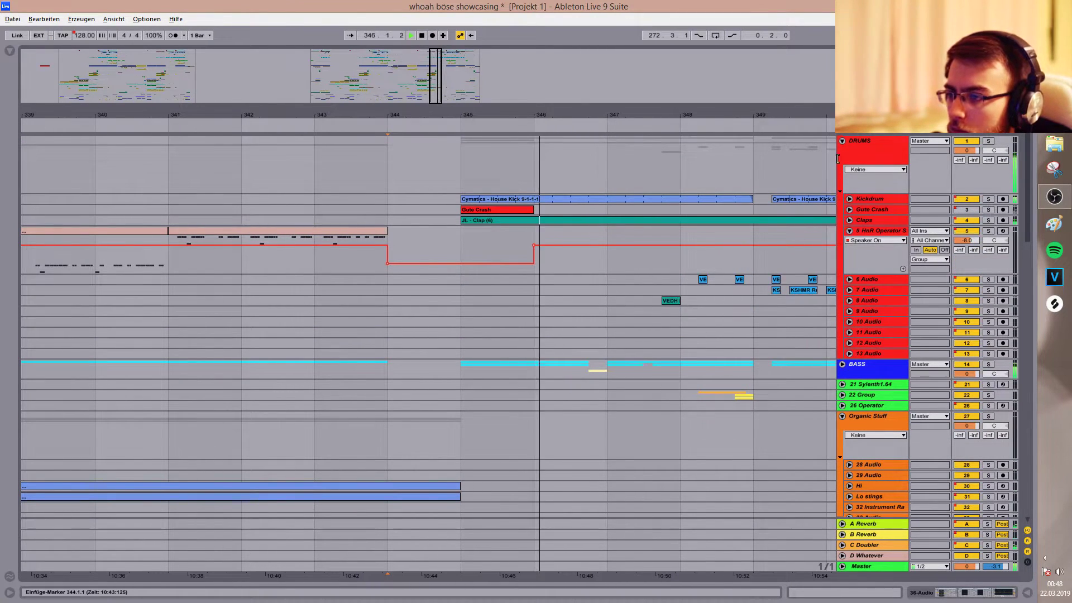
Stop playback, fold the DRUMS group and unfold the BASS group with the insert marker at 345.1.1.
left_click(842, 141, "alt")
left_click_drag(438, 75, 438, 40)
key("space")
left_click(344, 177)
left_click(843, 171)
left_click_drag(428, 92, 432, 109)
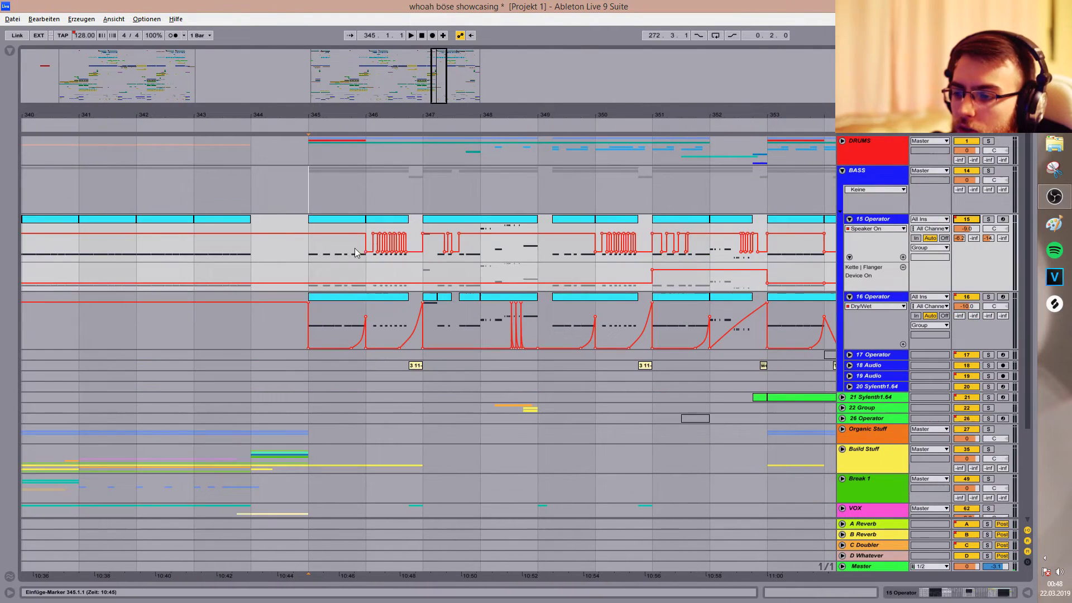
Set the insert marker to 346.1.1 on 15 Operator and the arrangement grid to 1/8.
left_click(356, 250)
left_click_drag(363, 115, 389, 133)
right_click(396, 258)
left_click(439, 339)
right_click(969, 218)
left_click(955, 224)
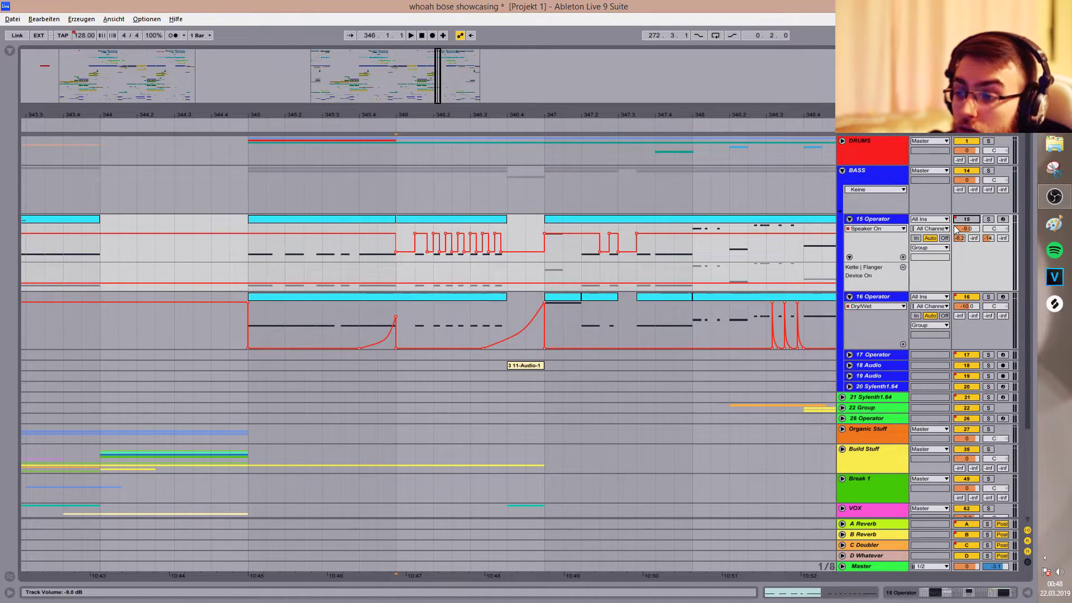
Solo the BASS group and play it from 345.1.1.
left_click(987, 170)
key("space")
left_click(250, 253)
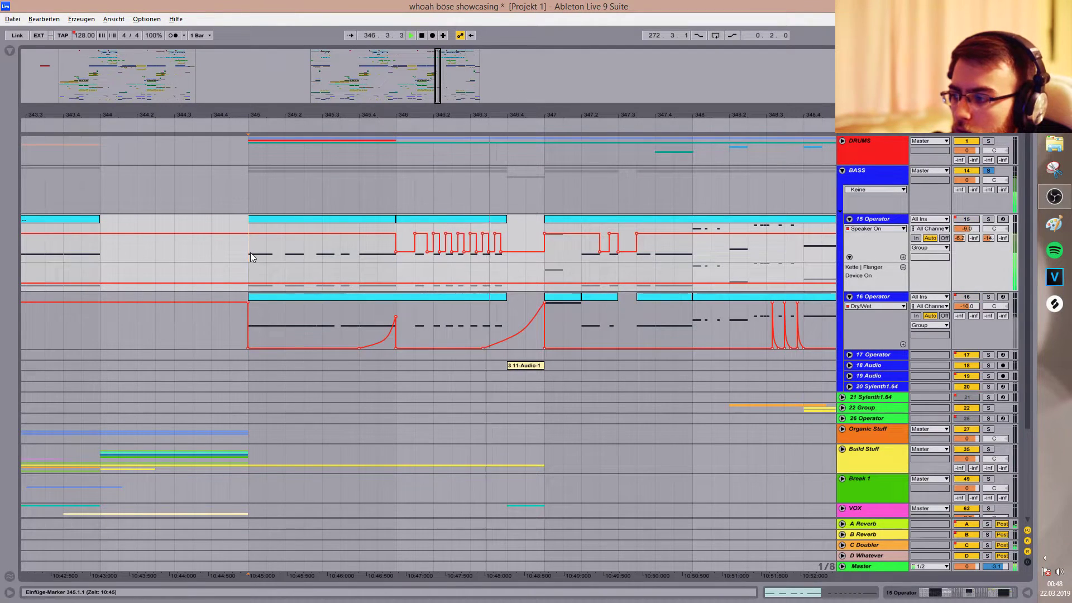
Delete the Speaker On automation of 15 Operator, audition the bass without it and undo the deletion.
key("space")
right_click(965, 221)
left_click(874, 242)
key("space")
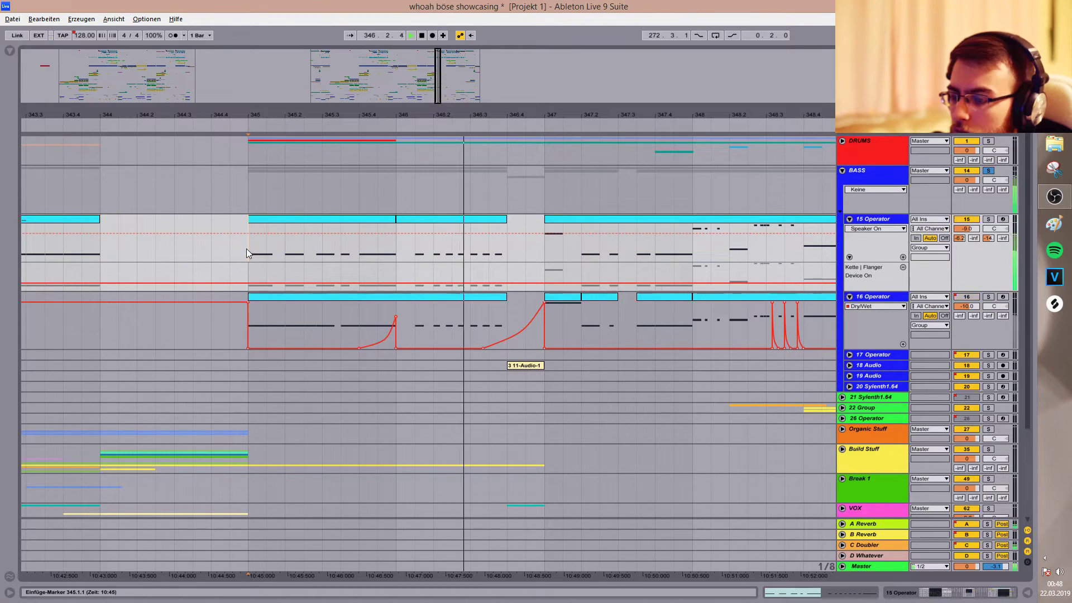
key("space")
key("ctrl+z")
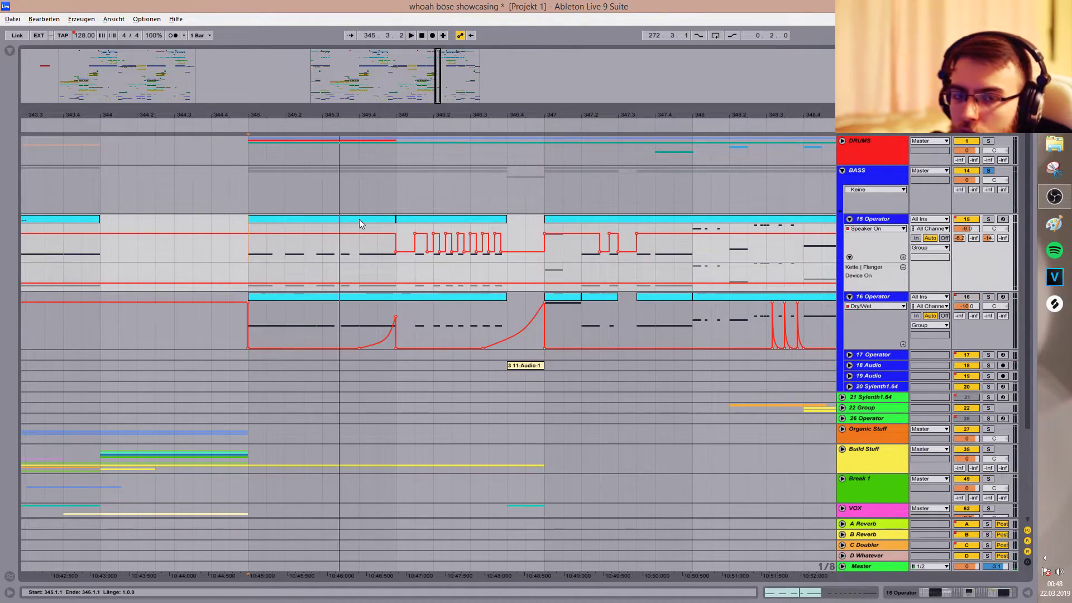
Play the bass from 345.1.1 with its automation and show the Speaker On automation of 16 Operator.
key("space")
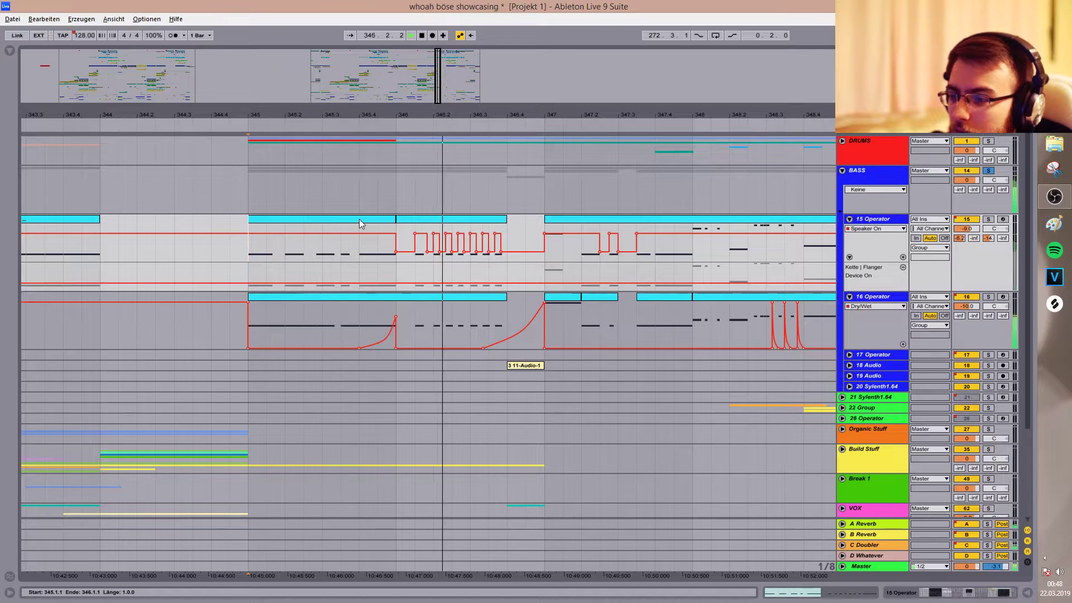
key("space")
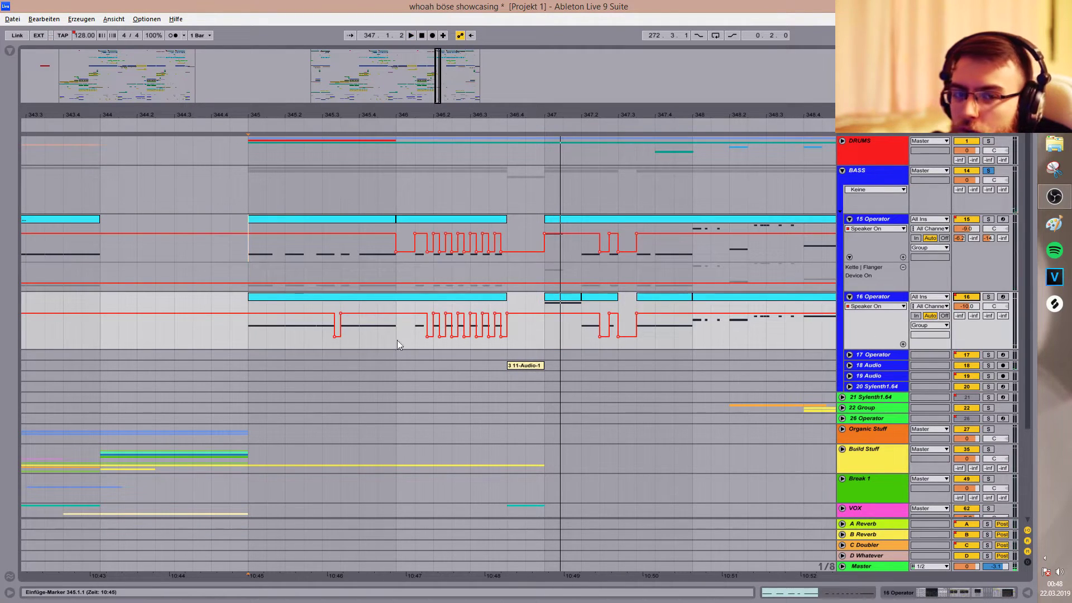
left_click_drag(439, 83, 440, 79)
Mark the gap between 346.4.1 and 347.1.1 on 16 Operator and leave the insert marker at 347.1.1.
left_click(378, 350)
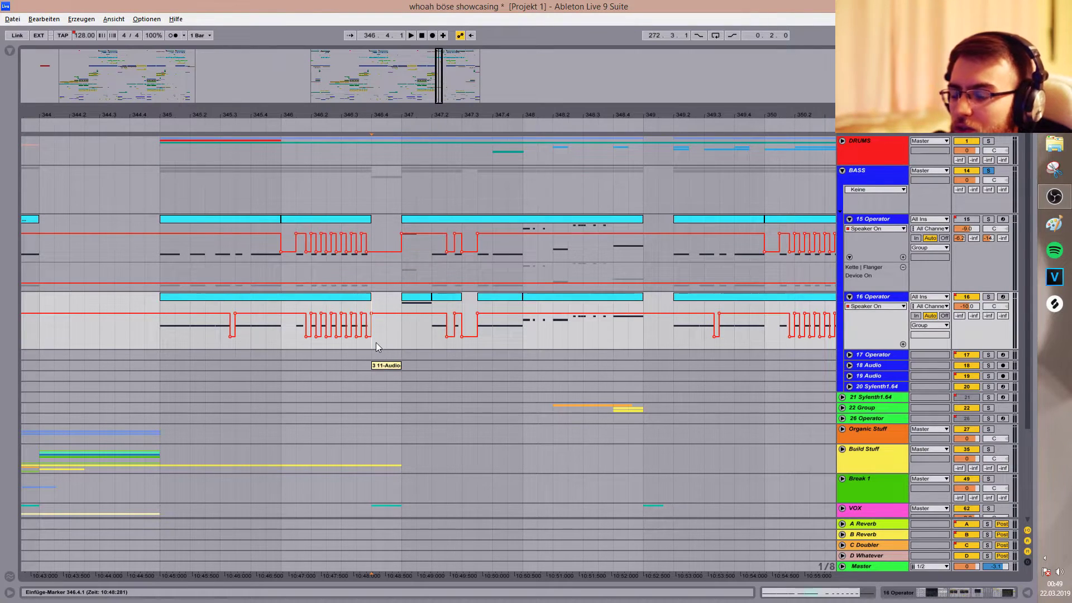
left_click_drag(376, 343, 407, 339)
left_click(407, 340)
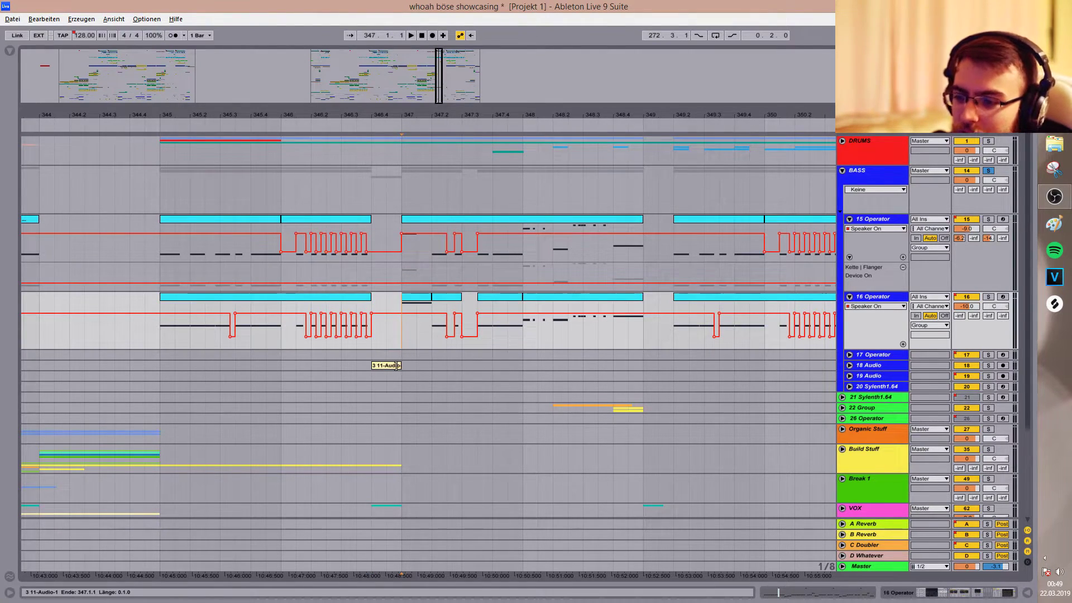
left_click(397, 353)
left_click(405, 333)
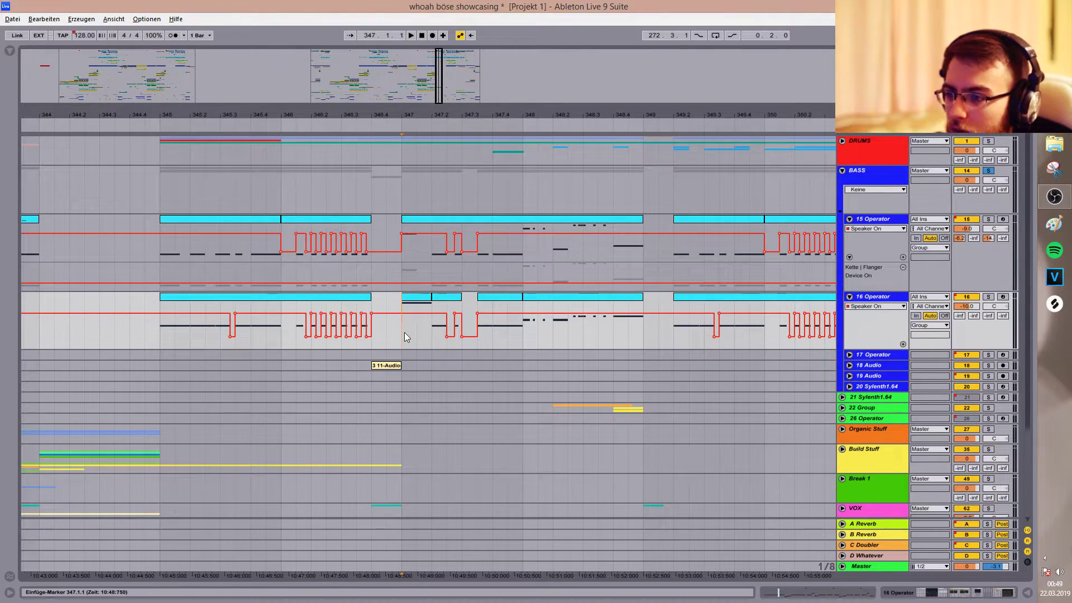
Play the bass from 346.1.1 and 348.1.1 with the 15 Operator device chain open.
left_click(401, 262)
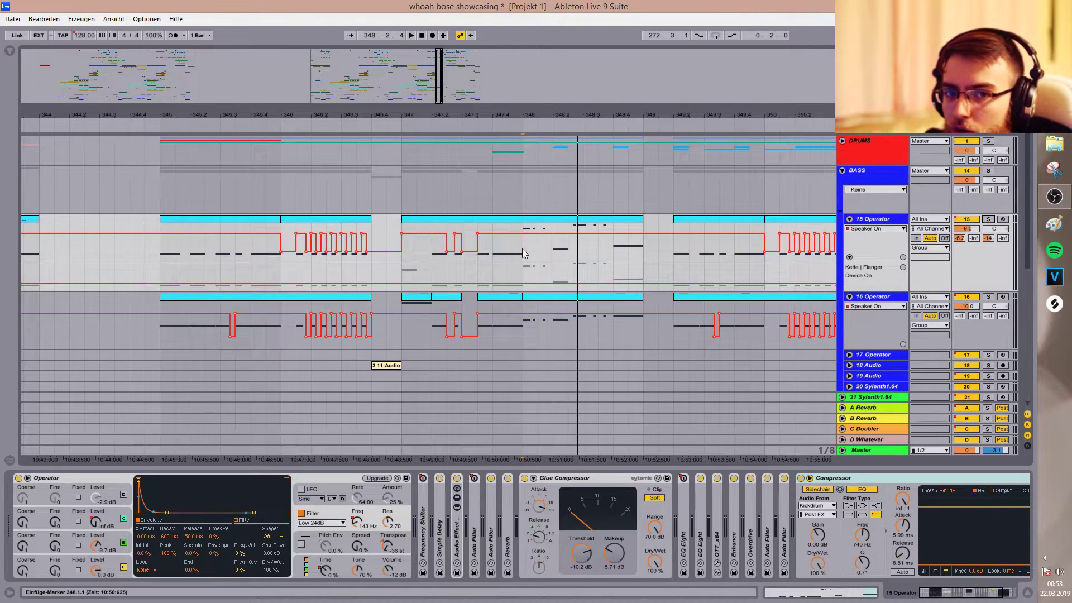
key("space")
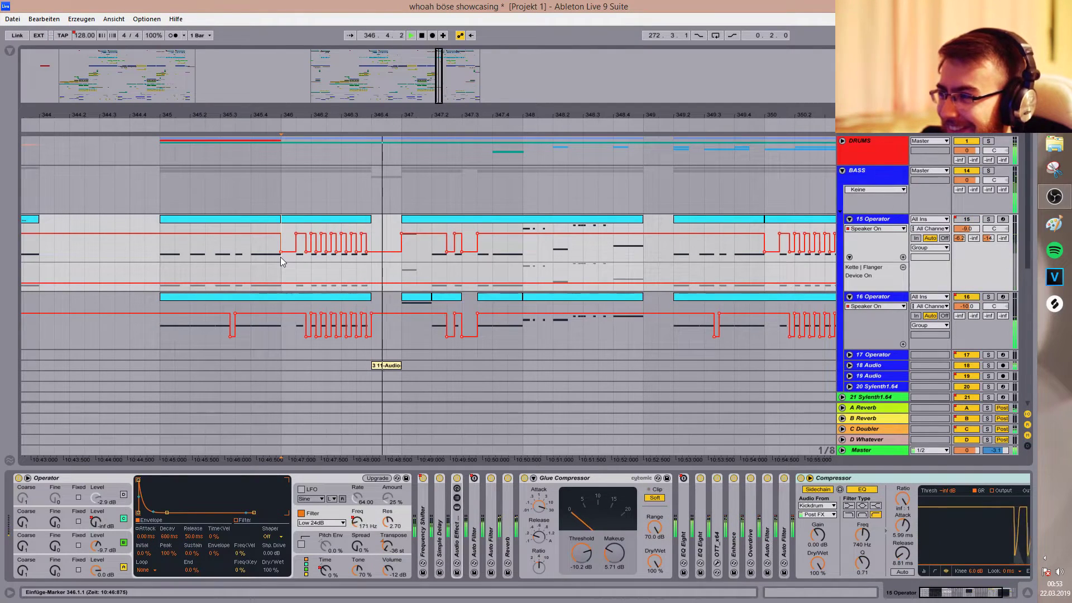
left_click(524, 259)
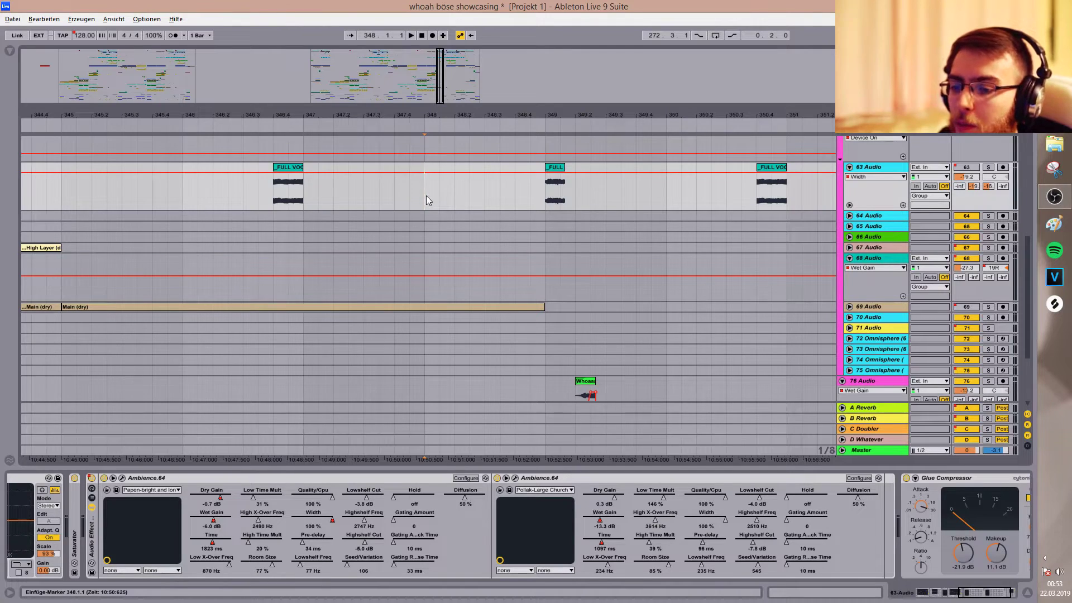
key("space")
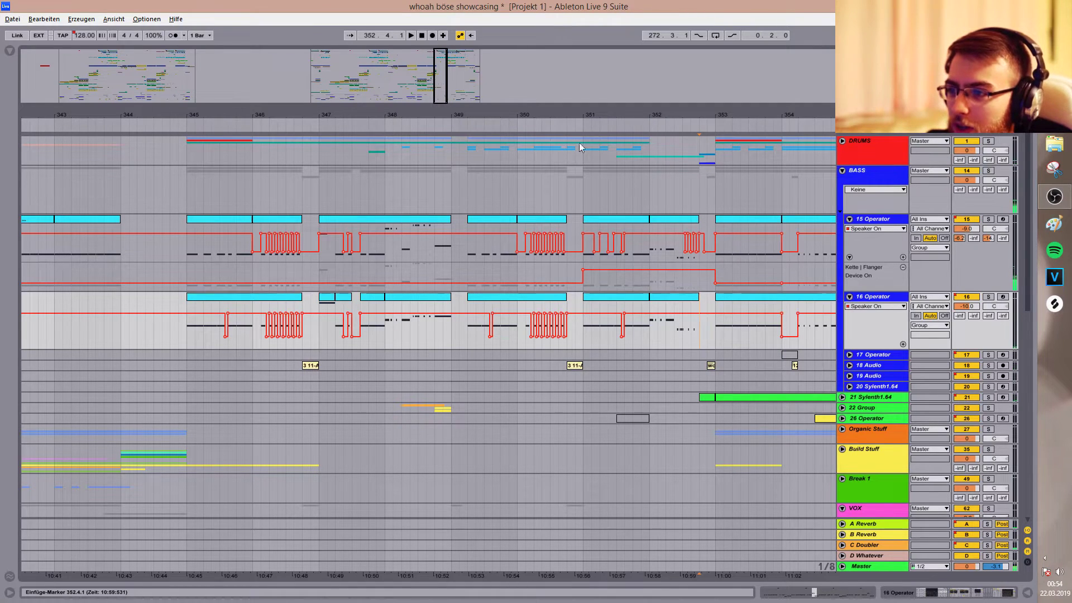
Place the insert marker at 350.4.1 on the unfolded 18 Audio track and set the grid to 1/8.
left_click_drag(440, 85, 440, 95)
scroll(538, 342, "up", 2)
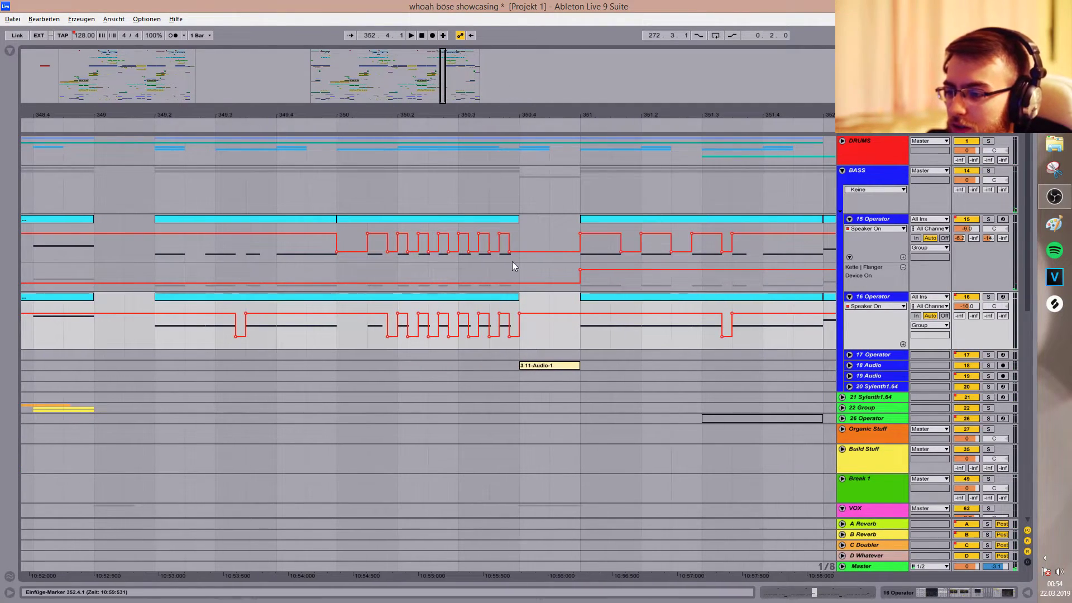
right_click(541, 342)
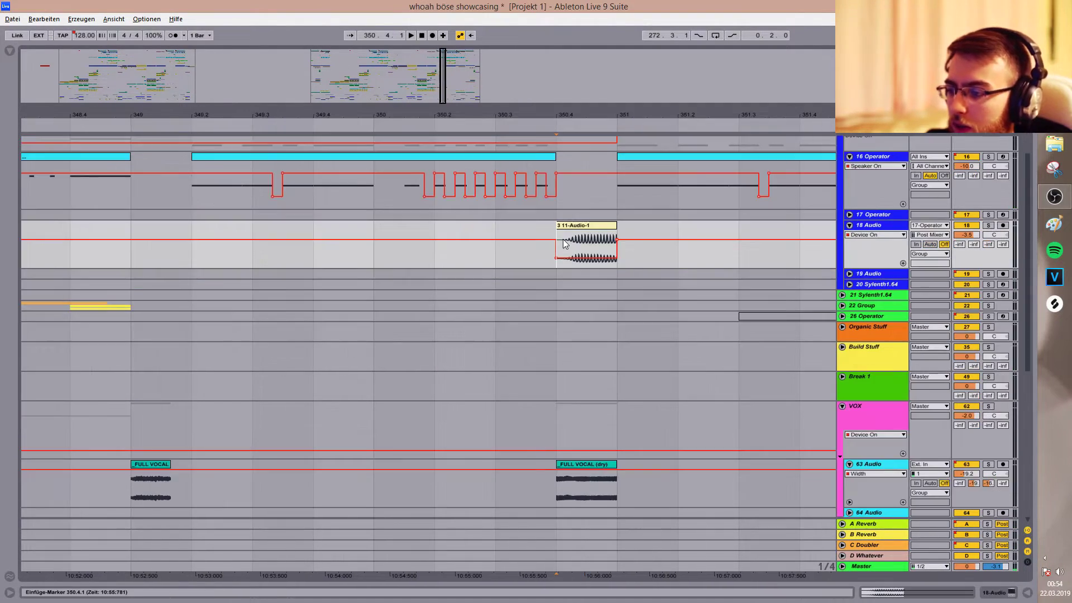
right_click(564, 243)
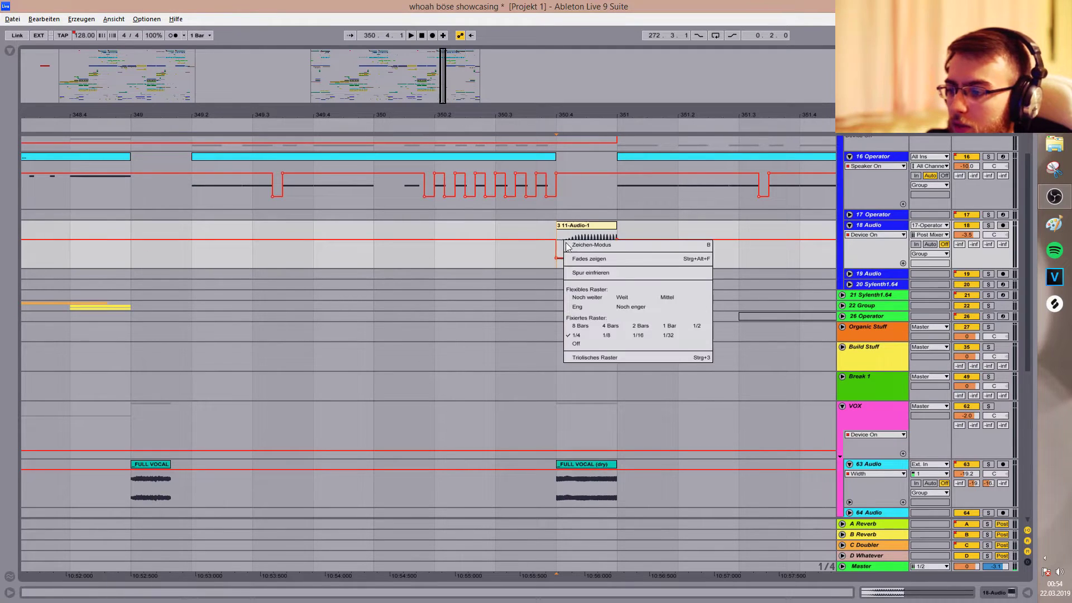
left_click(607, 335)
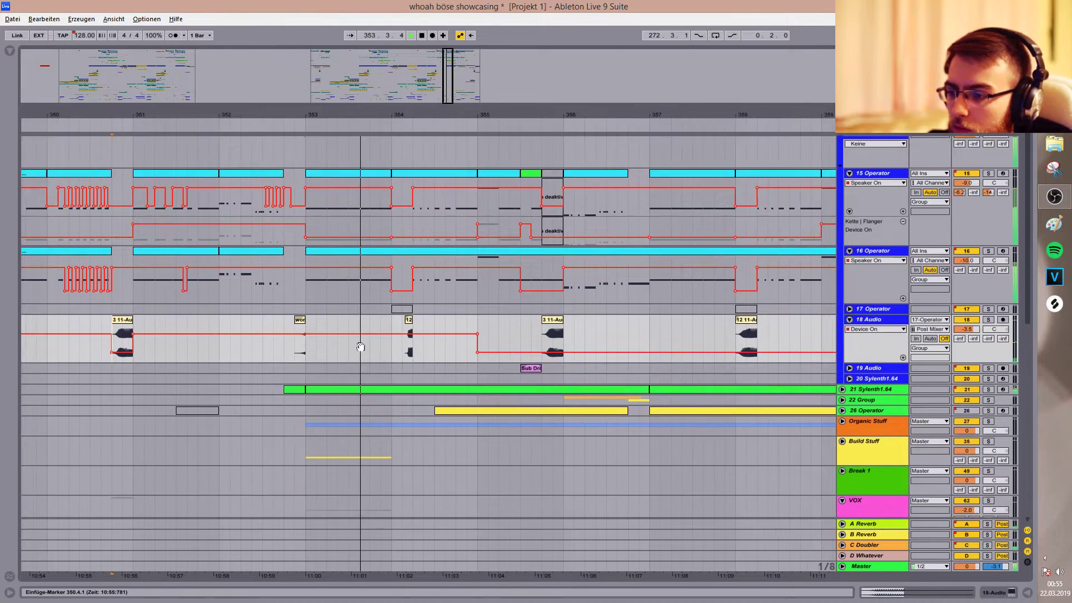
Stop playback, inspect the 12 11-Audio clip on 18 Audio and set the insert marker to 354.1.1.
scroll(416, 316, "down", 2)
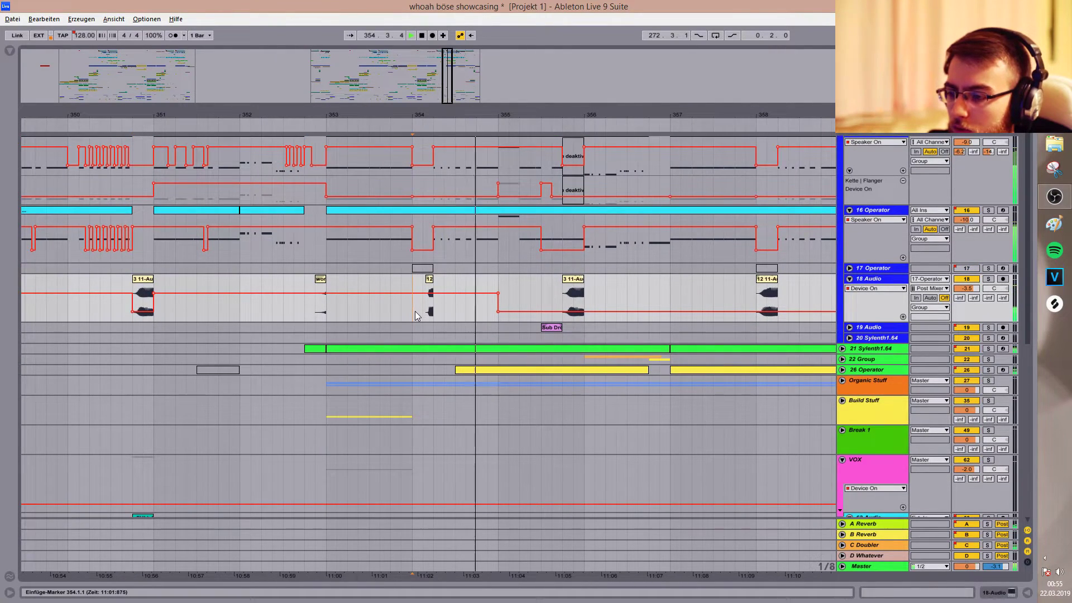
left_click(414, 316)
key("space")
scroll(325, 313, "up", 3)
left_click(494, 280)
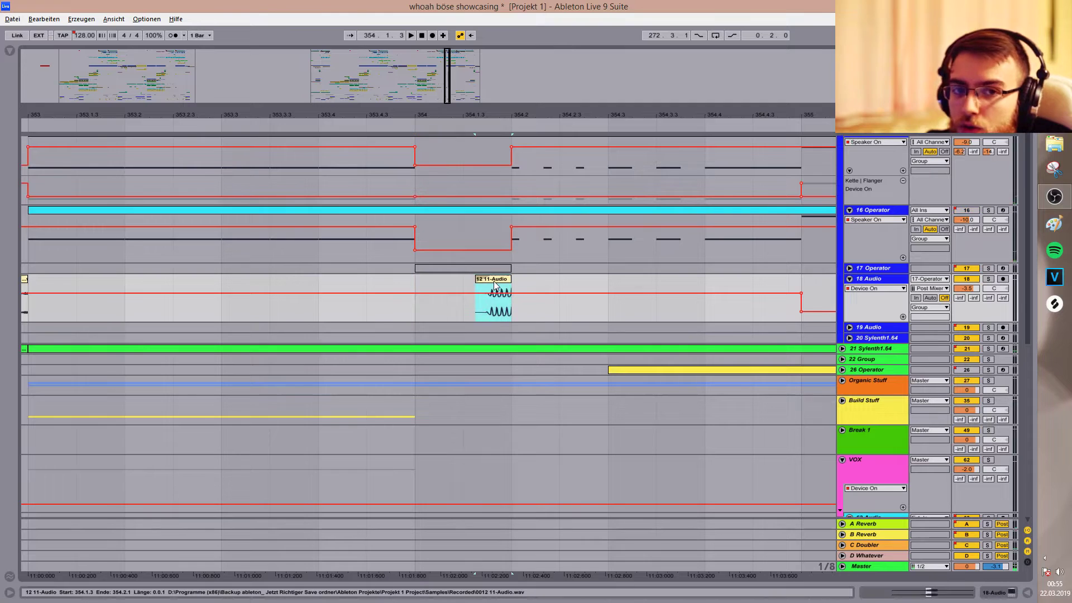
left_click(413, 305)
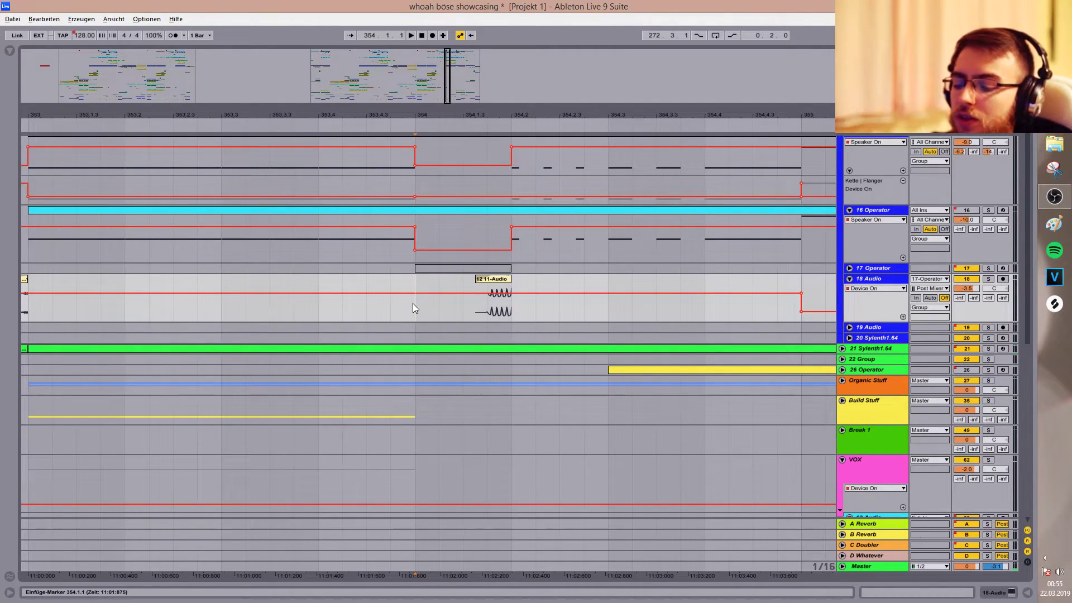
Play the section from bar 353 and place the insert marker at 353.3.2 on 18 Audio.
key("minus")
key("minus")
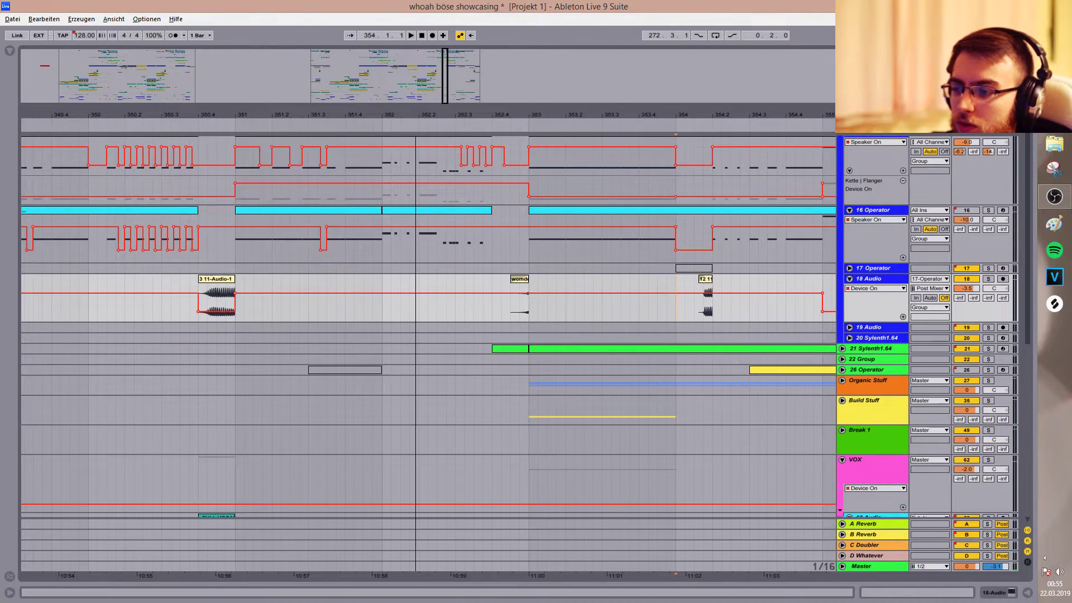
left_click_drag(380, 114, 389, 114)
left_click(389, 126)
right_click(394, 304)
left_click(394, 304)
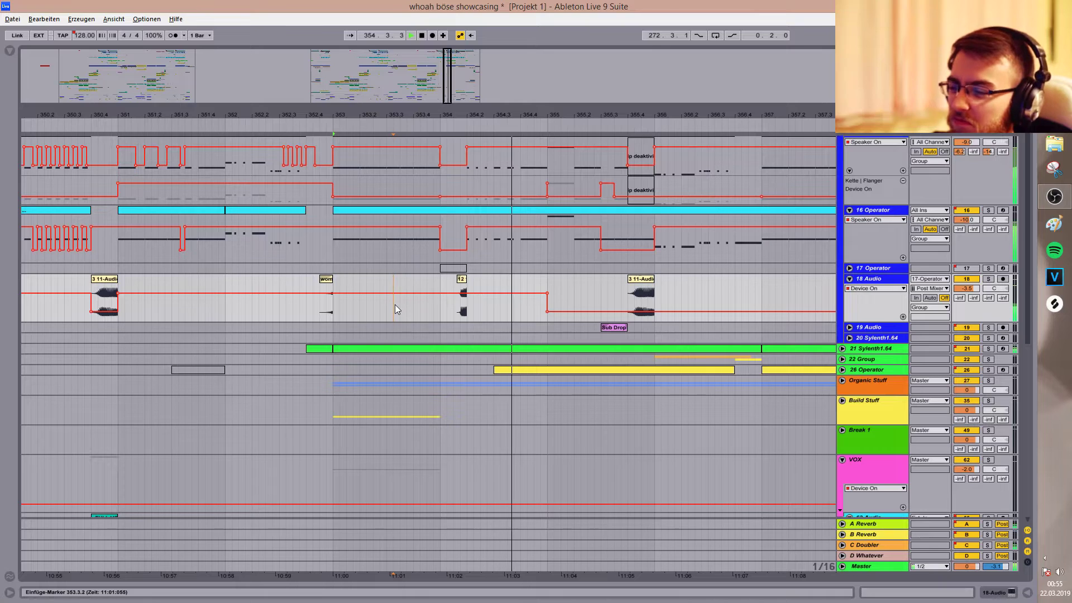
Widen the grid, then solo 18 Audio with the insert marker at 354.1.1 to audition its clip.
key("ctrl+2")
key("ctrl+2")
key("ctrl+2")
key("ctrl+2")
left_click(442, 305)
key("space")
left_click(987, 279)
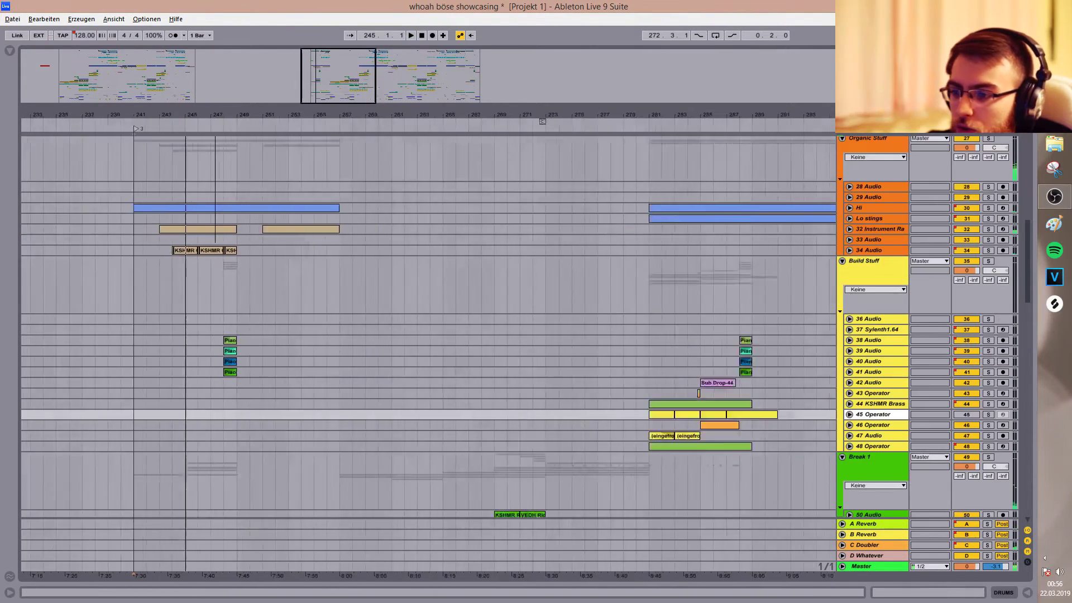
Show the whole arrangement, fold 18 Audio and collapse all groups and tracks.
left_click_drag(404, 101, 399, 75)
left_click(348, 273)
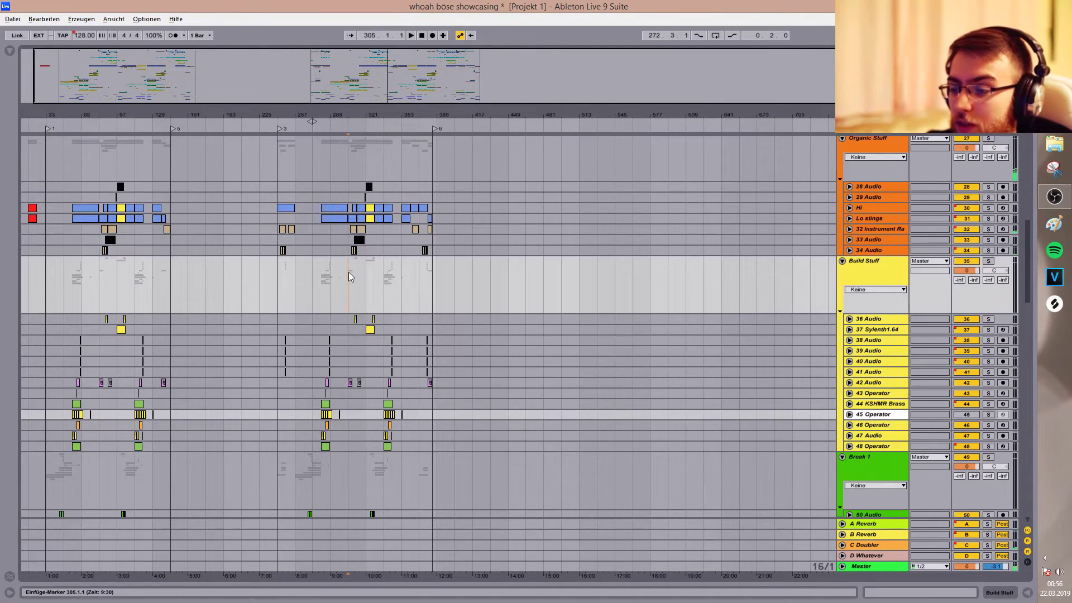
key("a")
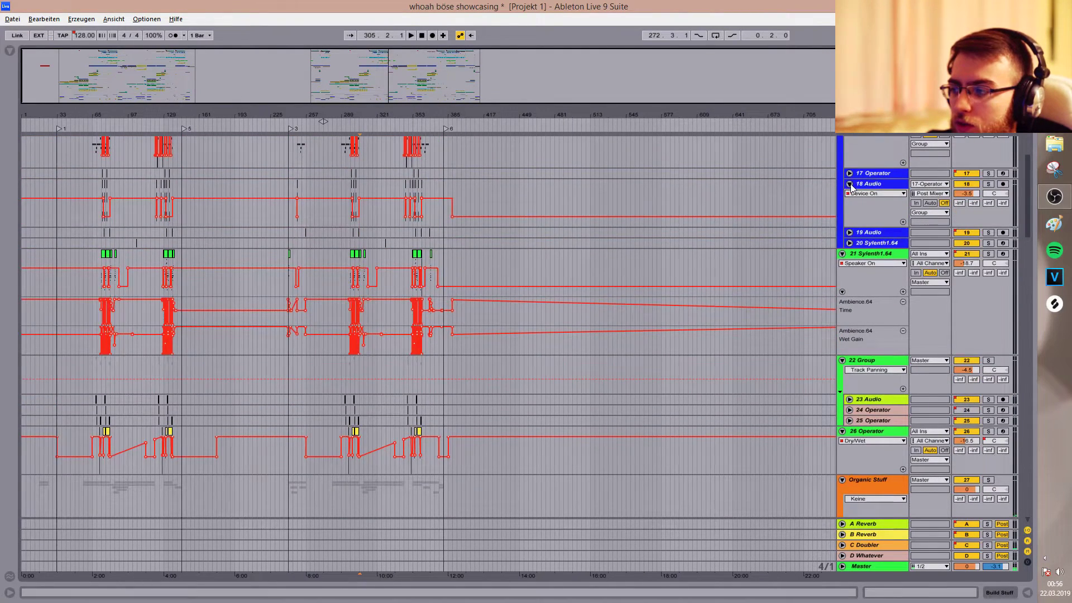
left_click(849, 184)
key("a")
Set the grid to 8 bars, play the arrangement from 32.3.1 and view both song versions.
right_click(196, 247)
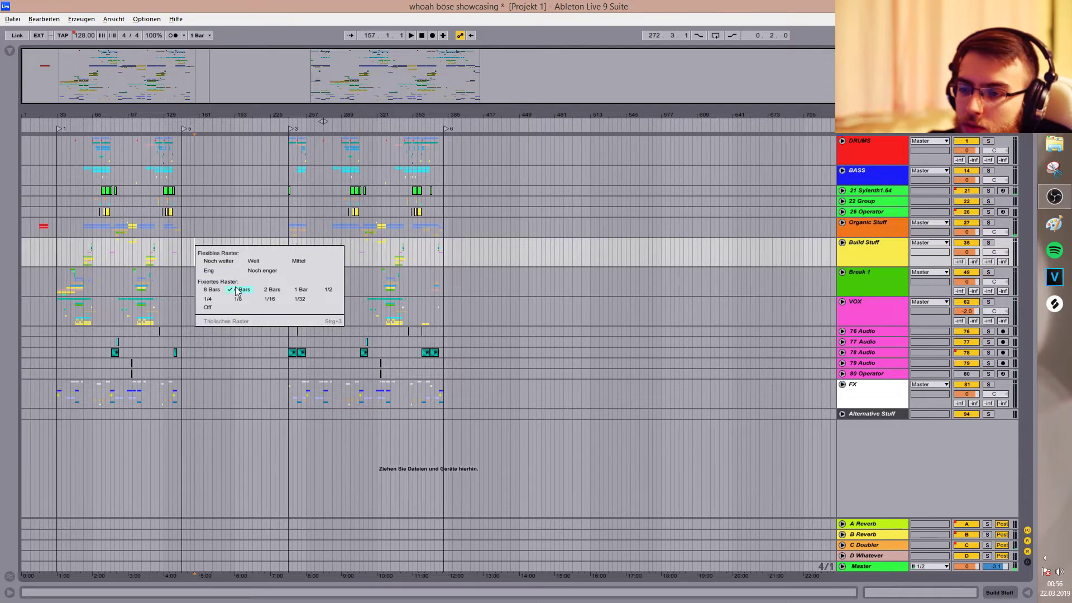
left_click(215, 291)
key("space")
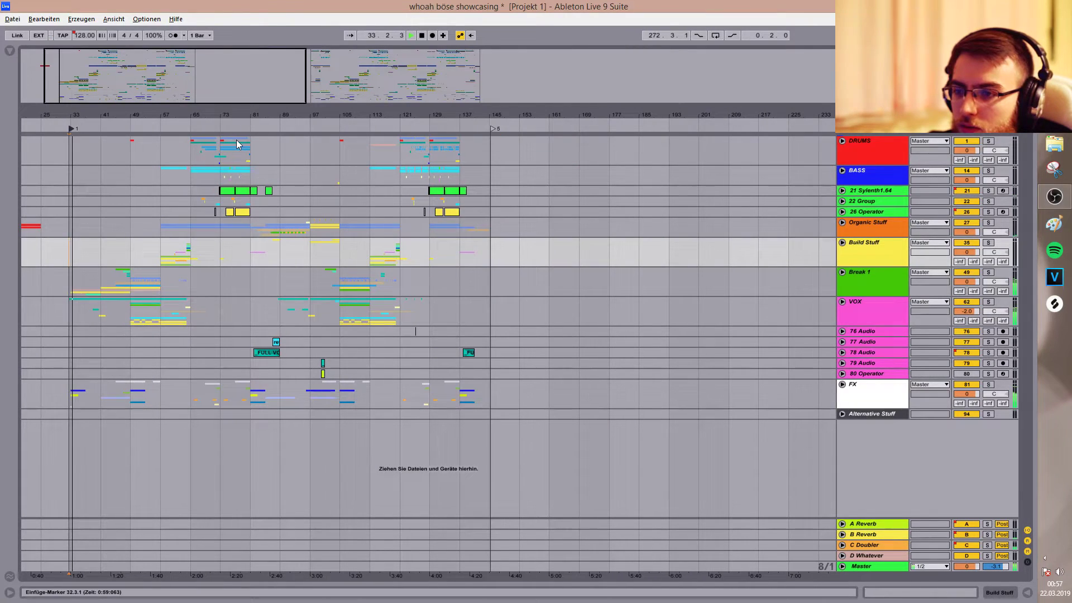
left_click_drag(145, 77, 160, 59)
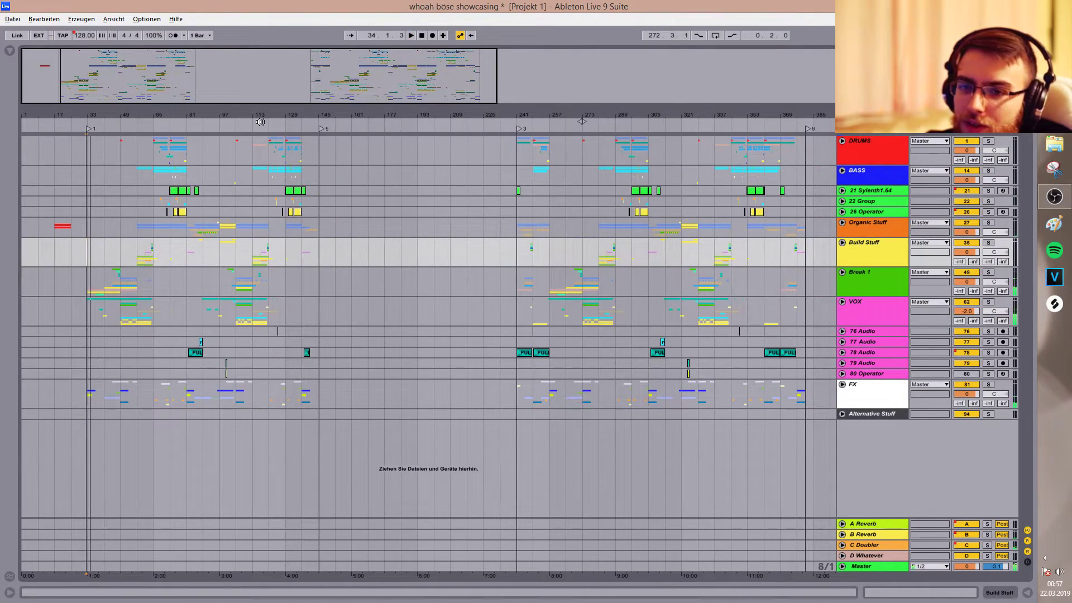
left_click_drag(95, 90, 187, 81)
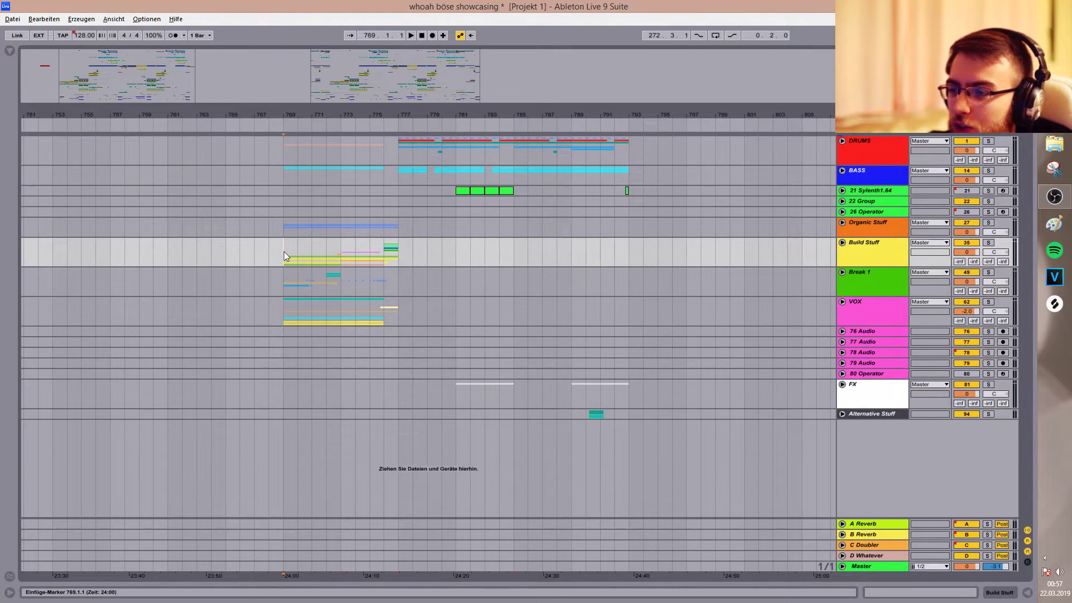
Select the separate section starting at bar 769, set the grid to 8 bars and place the insert marker at 769.1.1 on DRUMS.
left_click_drag(283, 252, 630, 139)
left_click_drag(959, 78, 949, 16)
right_click(462, 185)
left_click(493, 230)
left_click(781, 145)
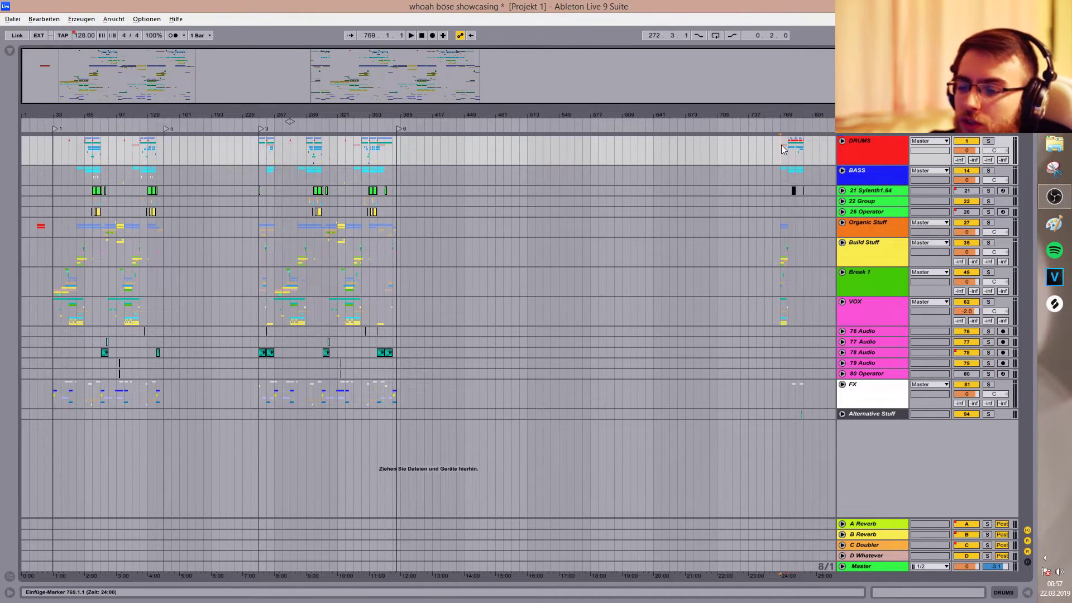
right_click(781, 145)
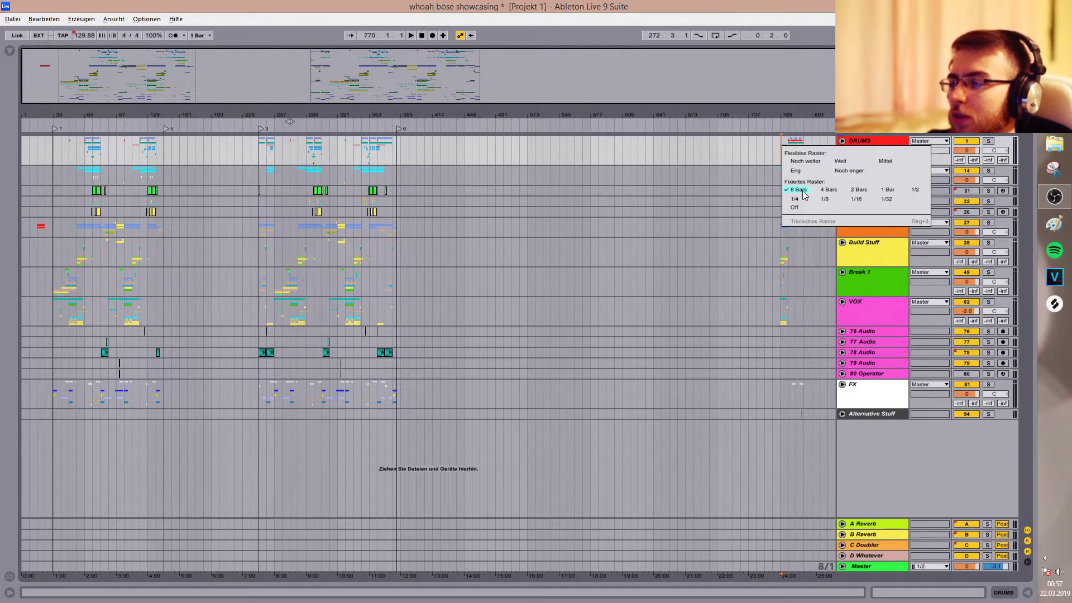
left_click(800, 171)
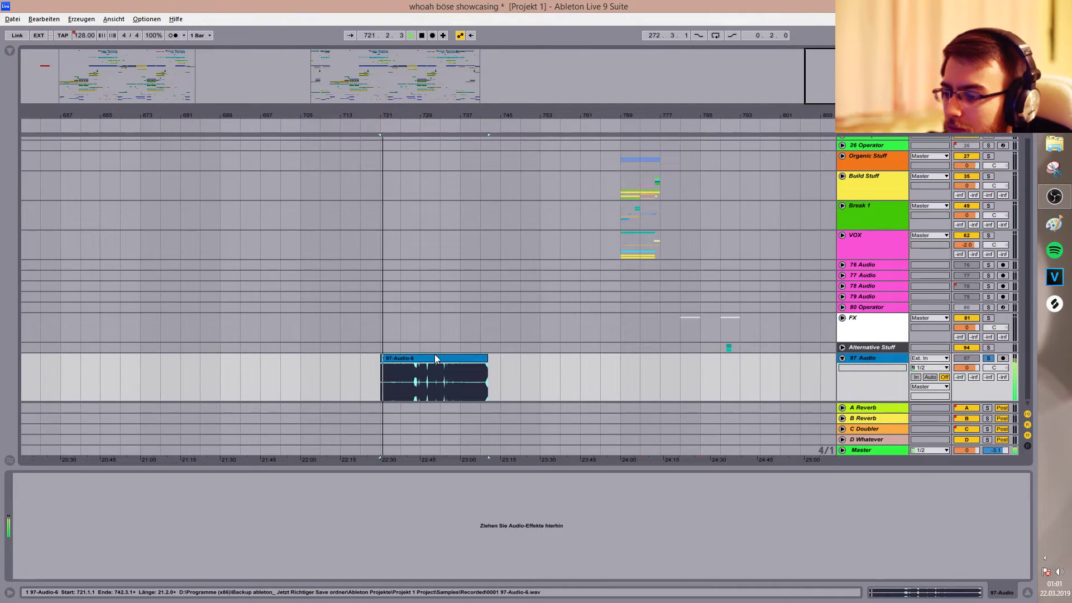
Unfold the BASS group and its 15 and 16 Operator tracks to show their automation in the section from bar 769.
left_click_drag(346, 116, 179, 184)
left_click_drag(703, 167, 267, 191)
left_click_drag(674, 116, 527, 77)
left_click_drag(768, 205, 666, 275)
left_click(841, 170)
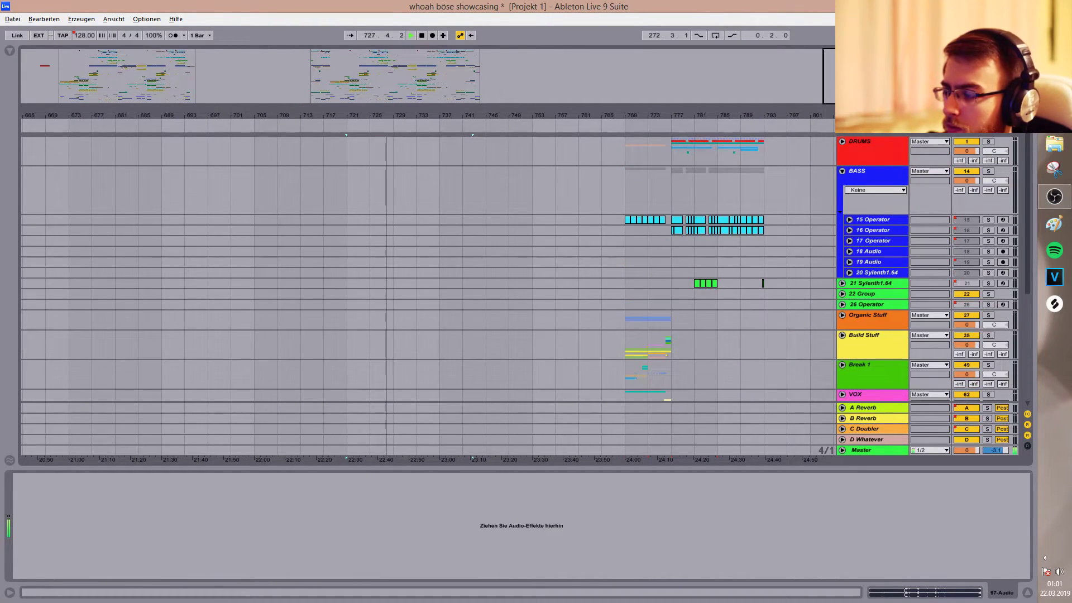
left_click_drag(743, 116, 743, 138)
left_click(849, 219)
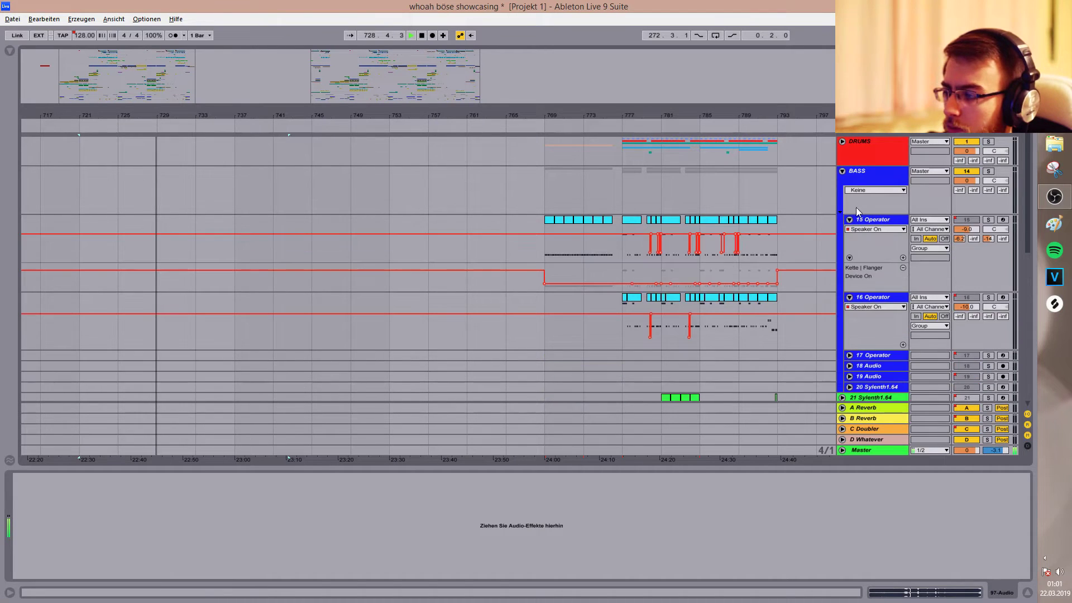
Browse the automation envelopes of 15 Operator, including Filter Frequency, Delay Time and Frequency.
left_click(876, 229)
left_click(885, 246)
left_click(883, 230)
left_click(883, 229)
key("Down")
key("Down")
key("Down")
key("Down")
key("Down")
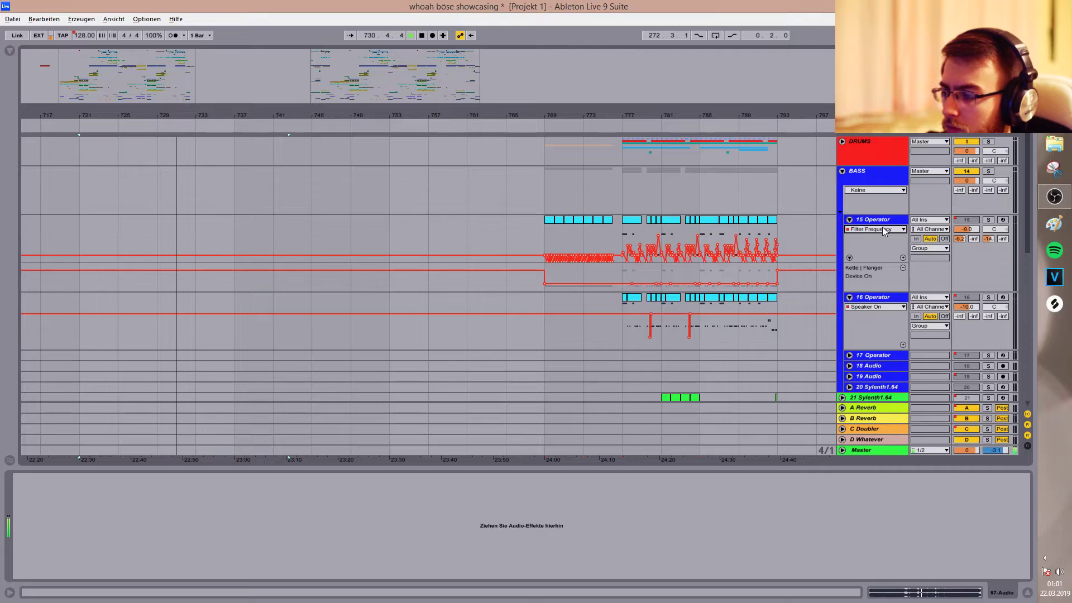
scroll(884, 230, "down", 4)
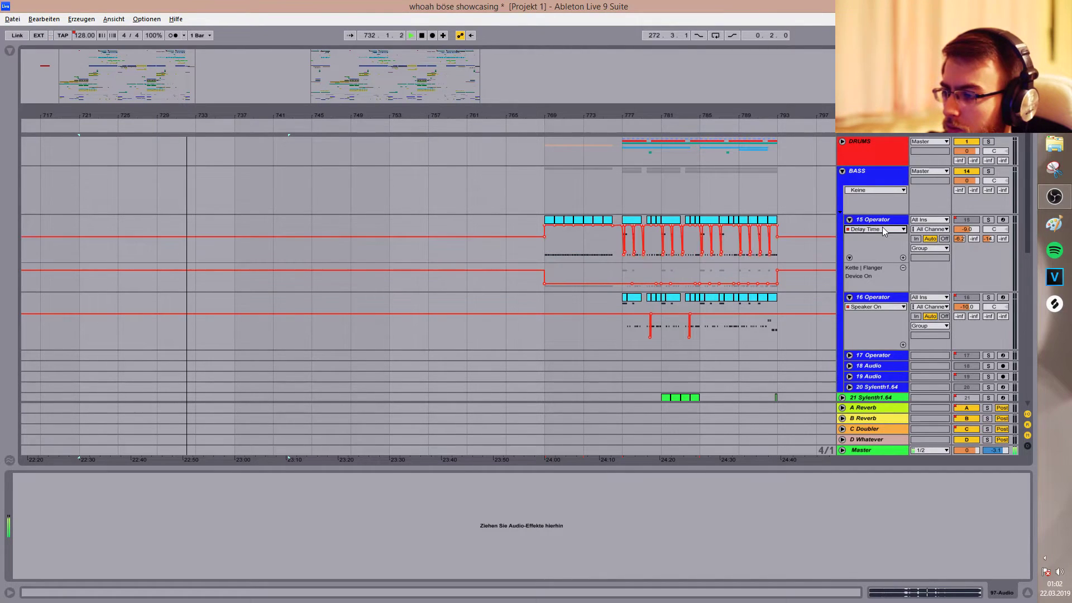
scroll(884, 230, "down", 4)
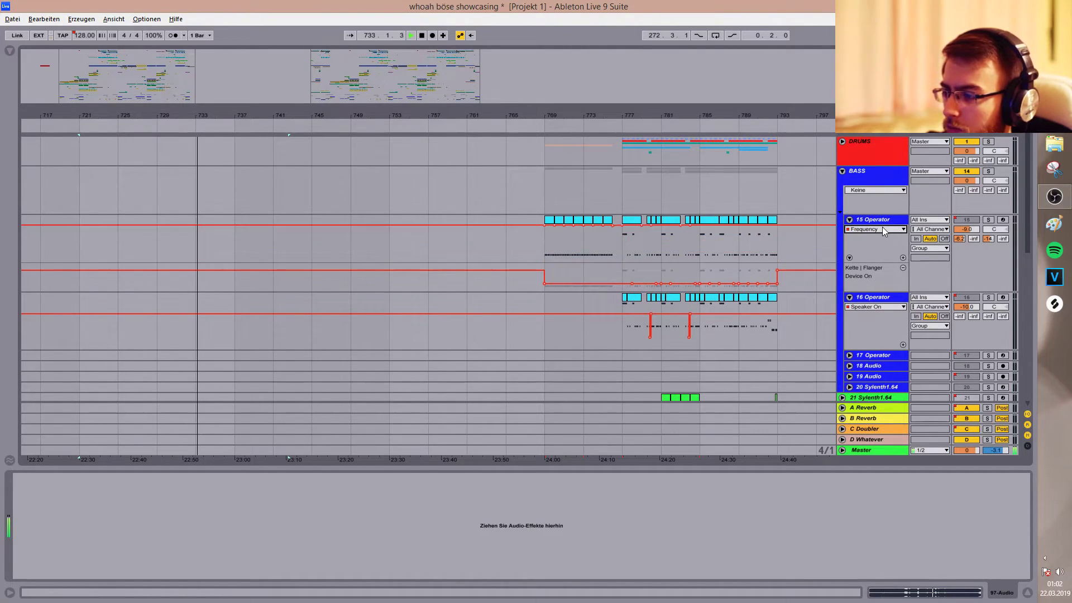
key("Up")
Bring the recorded clip on 97 Audio into close view and set the grid to 1/4.
scroll(600, 310, "down", 3)
scroll(629, 306, "down", 10)
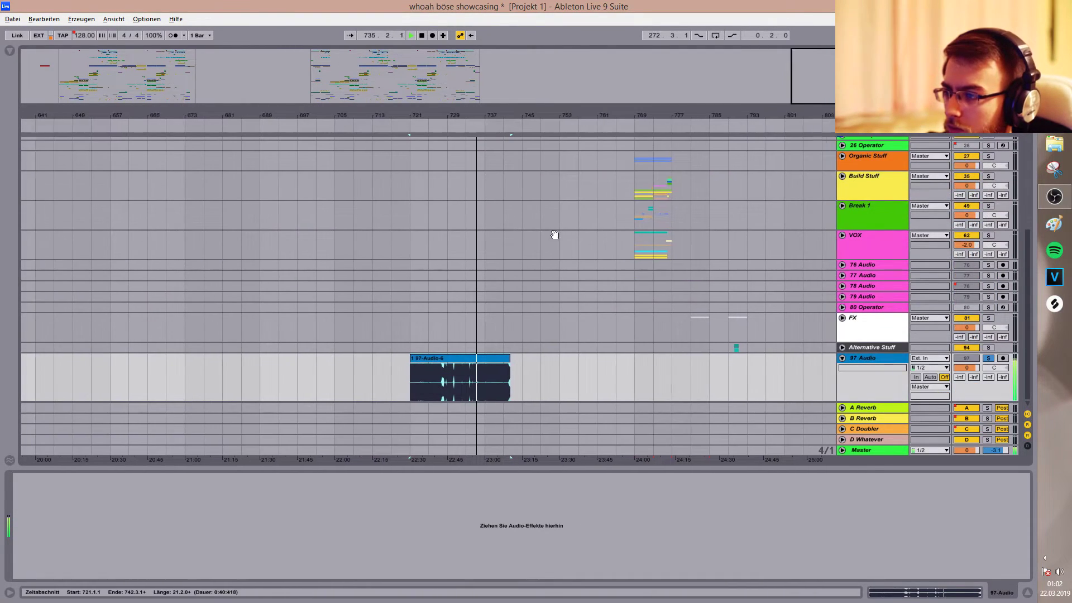
left_click_drag(428, 115, 393, 142)
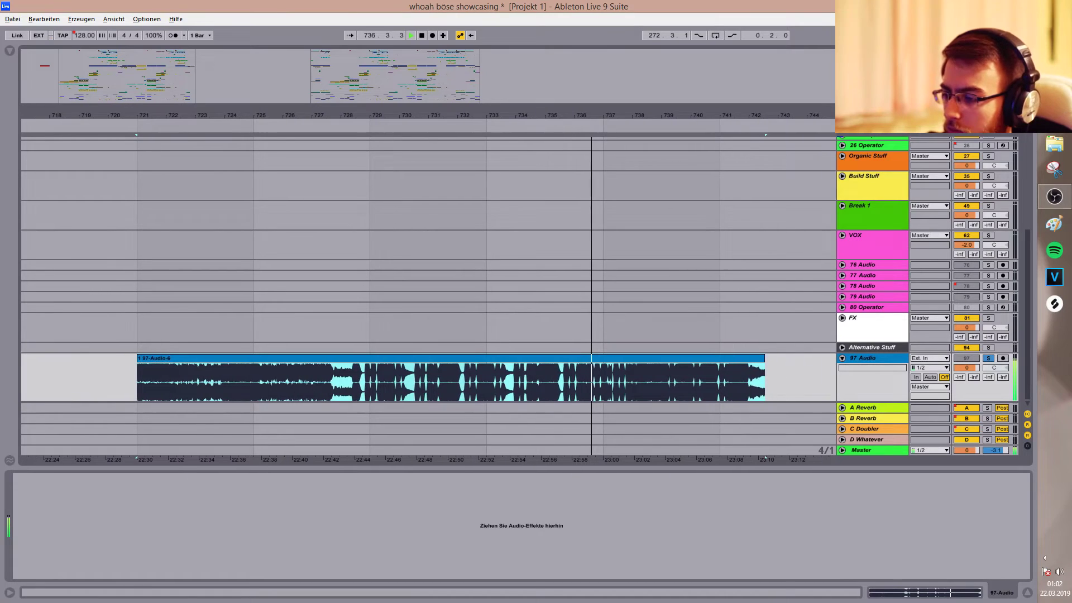
right_click(607, 374)
left_click(620, 516)
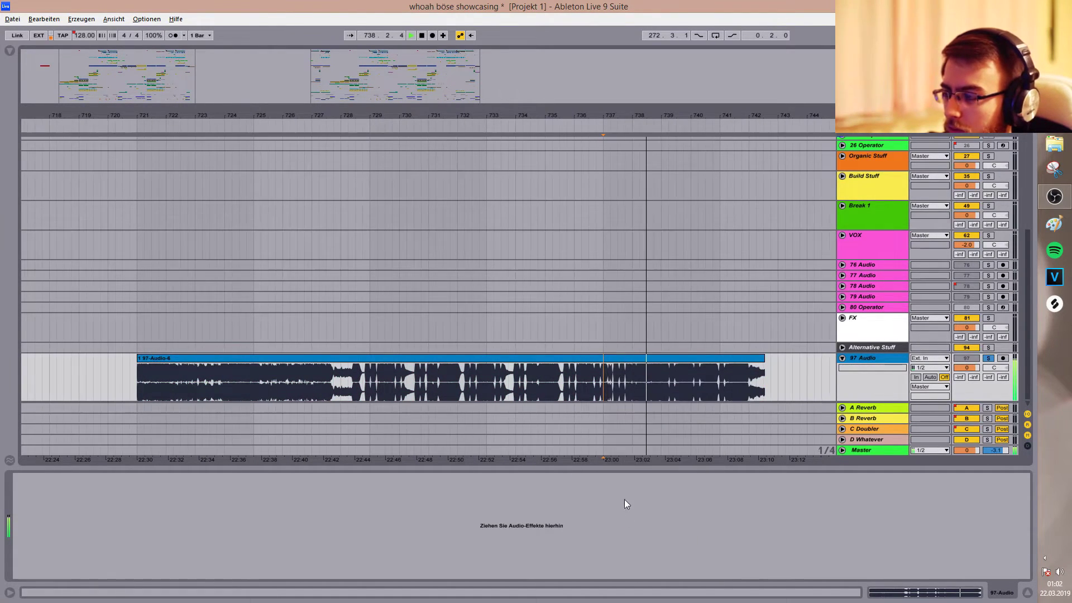
left_click_drag(676, 115, 345, 147)
Show 97 Audio together with the section at bar 769 and place the insert marker at 745.1.1.
key("minus")
key("minus")
key("minus")
key("minus")
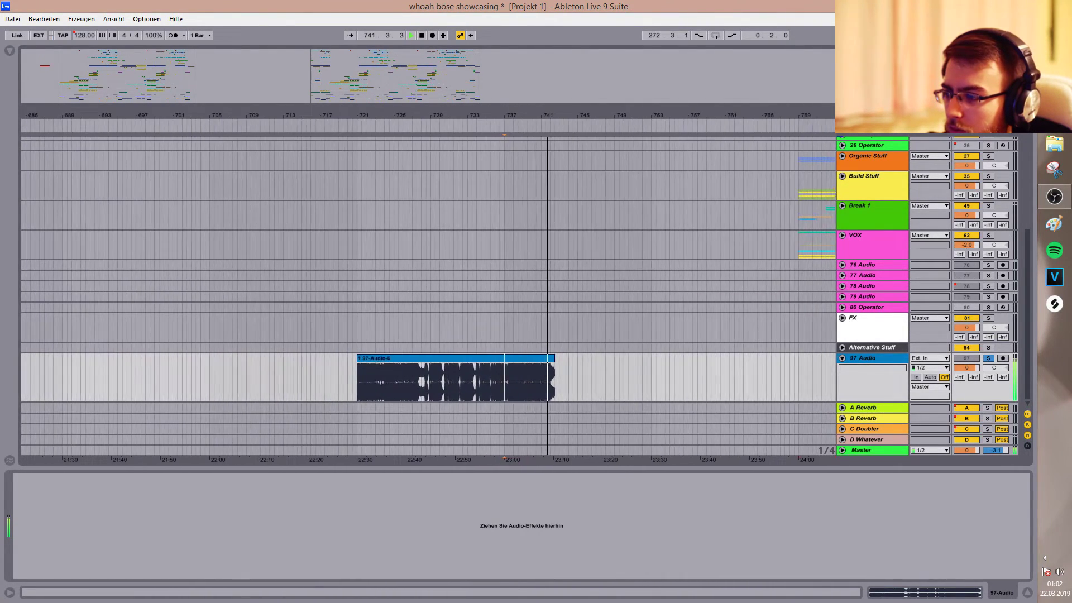
key("minus")
key("minus")
key("minus")
left_click(711, 374)
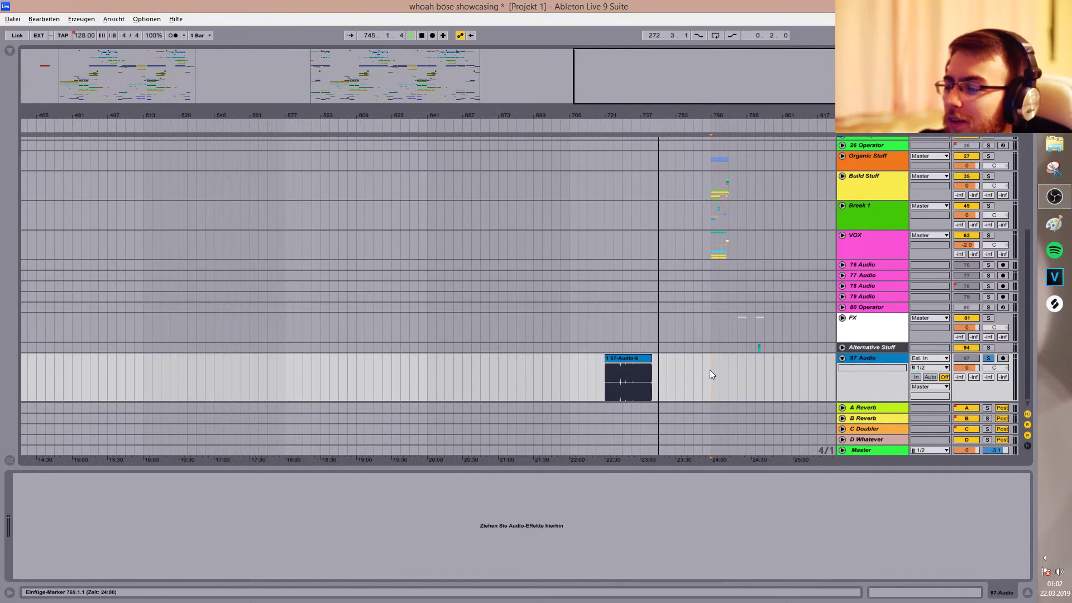
left_click(660, 373)
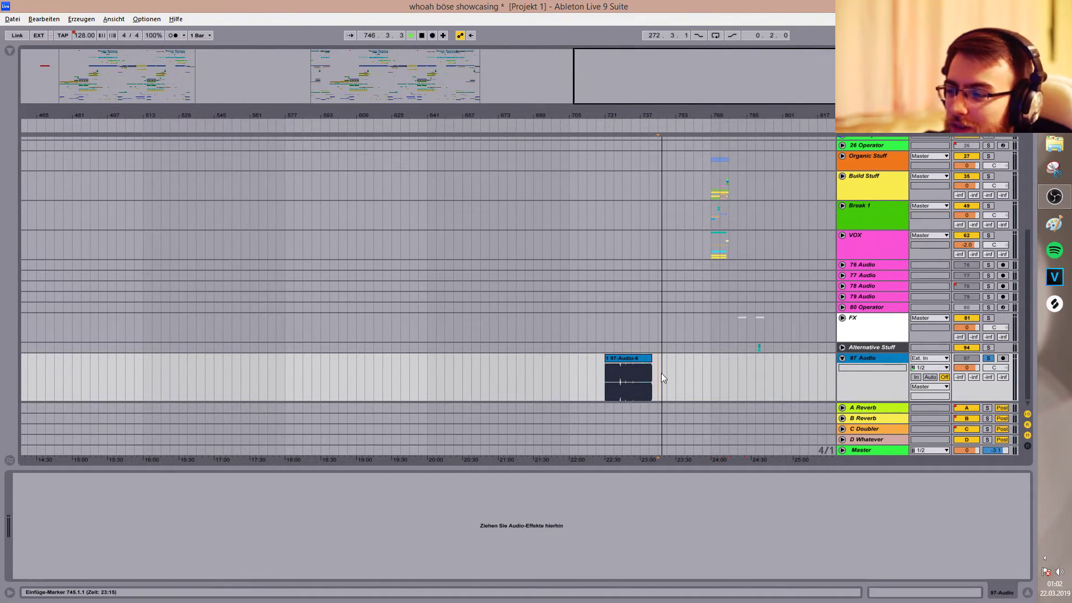
Stop playback, delete the recorded clip on 97 Audio and fold that track.
left_click(634, 356)
key("space")
key("minus")
left_click_drag(469, 115, 469, 84)
left_click_drag(658, 370, 778, 366)
key("Delete")
right_click(778, 366)
left_click(842, 360)
left_click(862, 359)
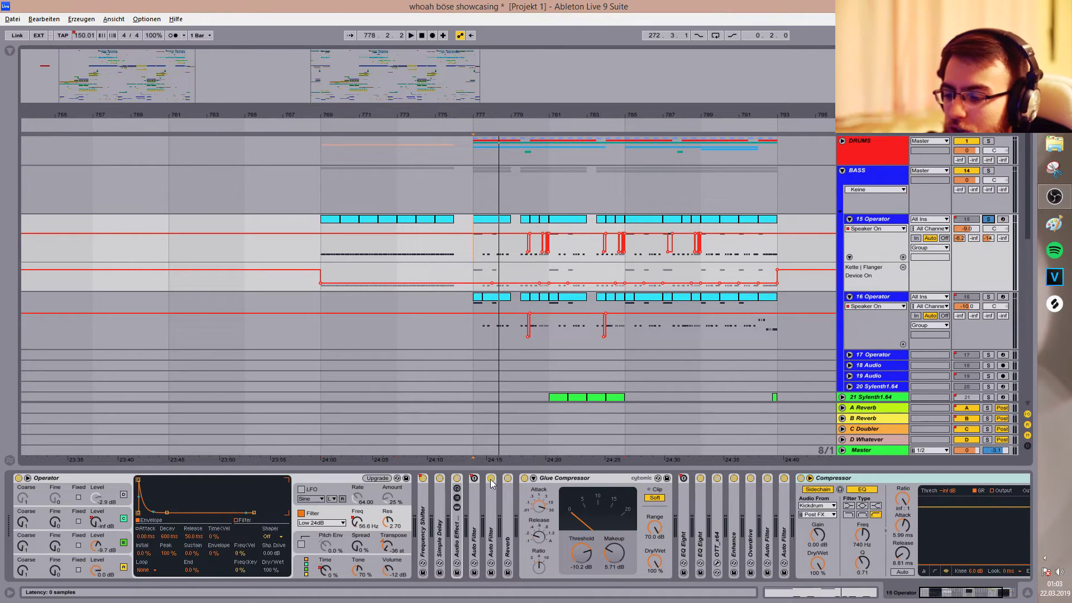
Solo 15 Operator and audition its filter-automated bass around 777.3.1 to 777.4.1.
left_click(987, 219)
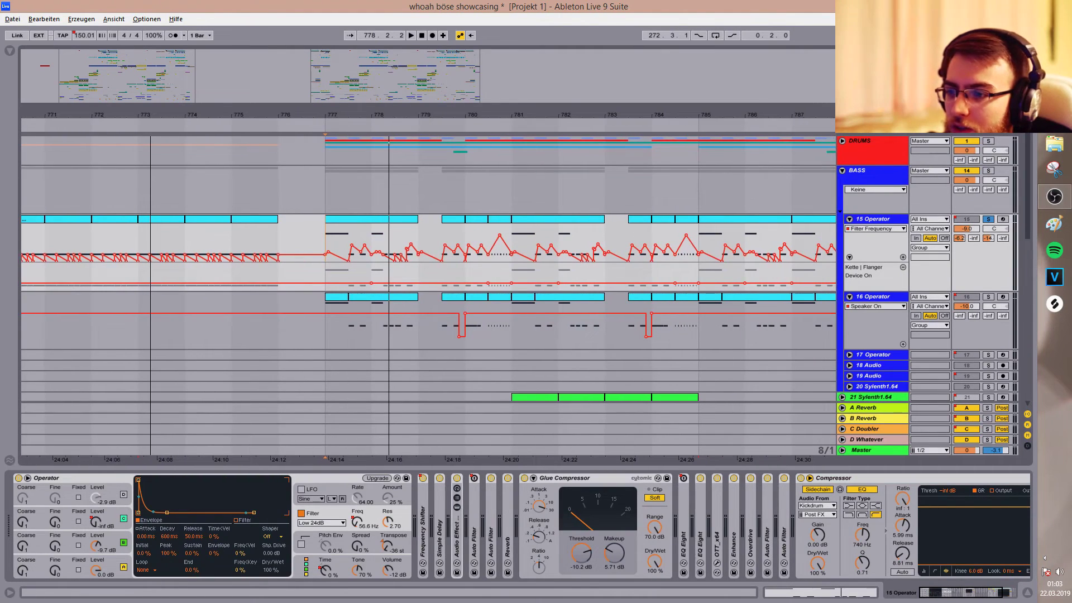
left_click_drag(330, 115, 282, 113)
left_click(280, 242)
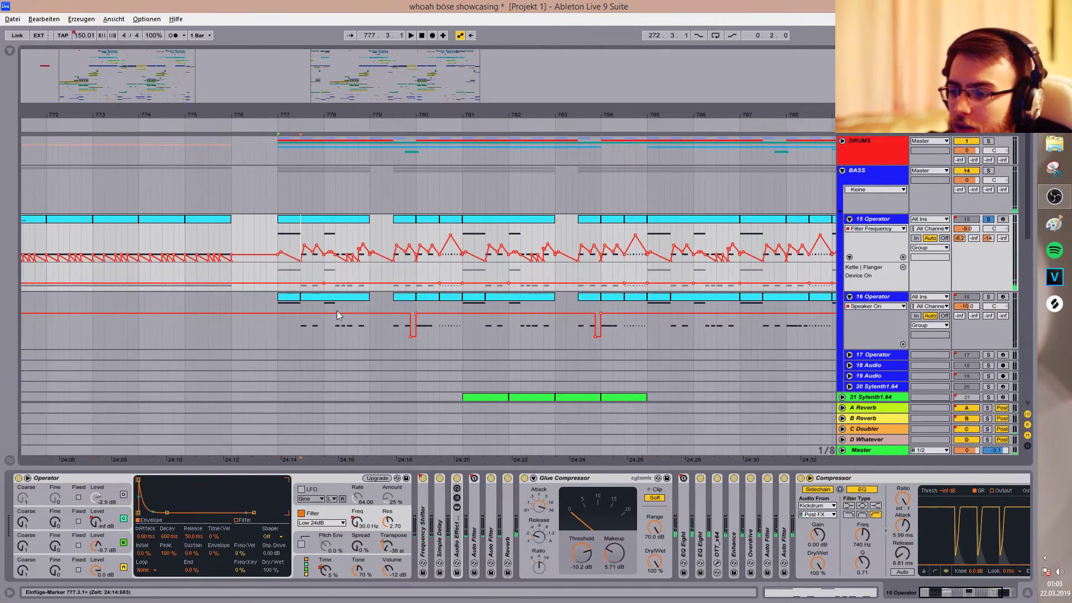
left_click(301, 231)
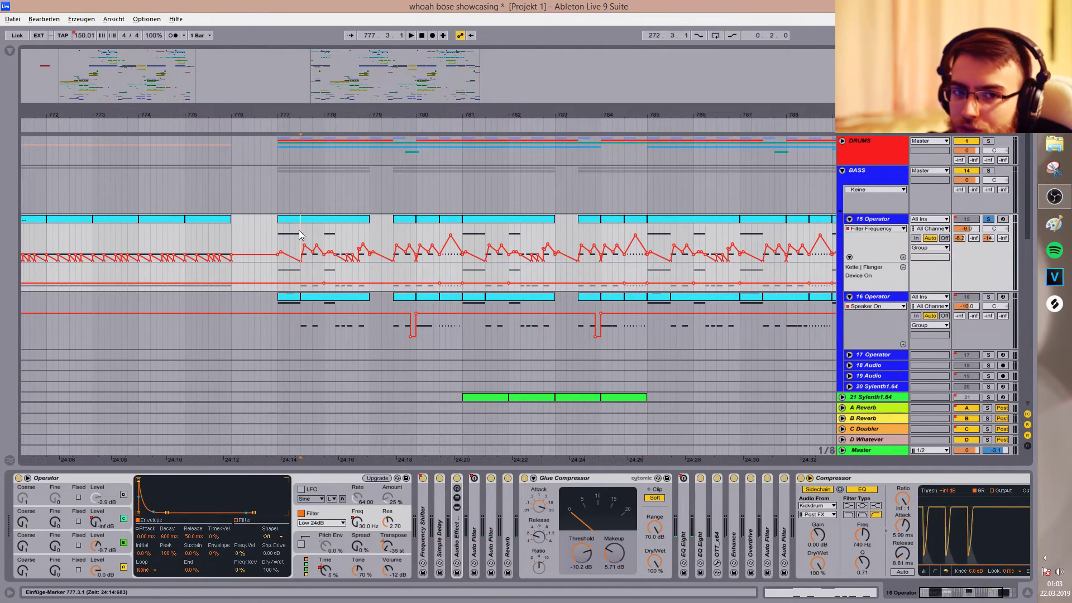
left_click(312, 233)
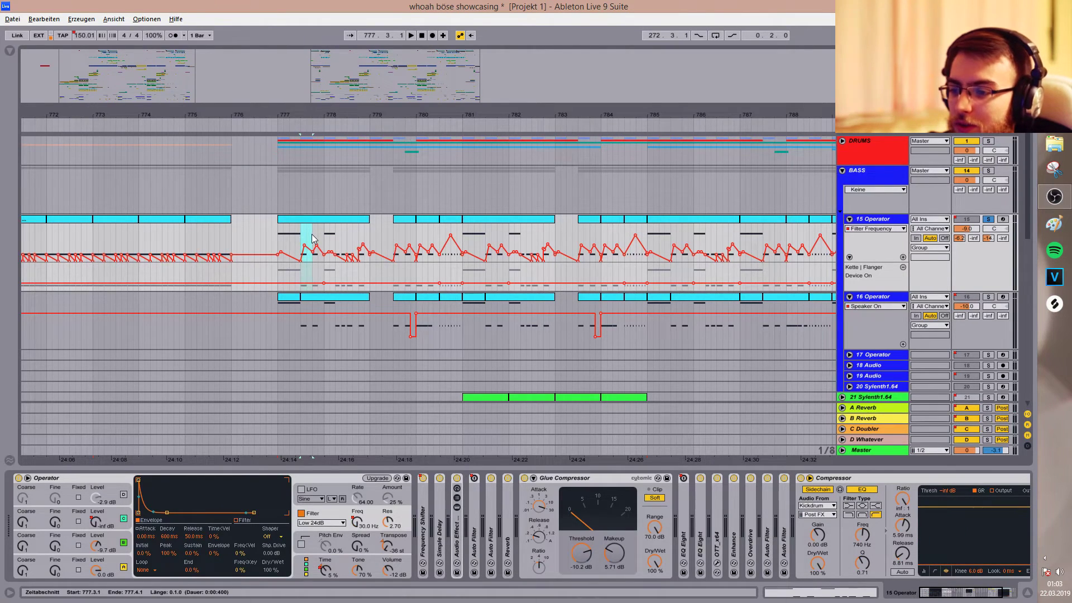
left_click_drag(312, 115, 412, 185)
key("space")
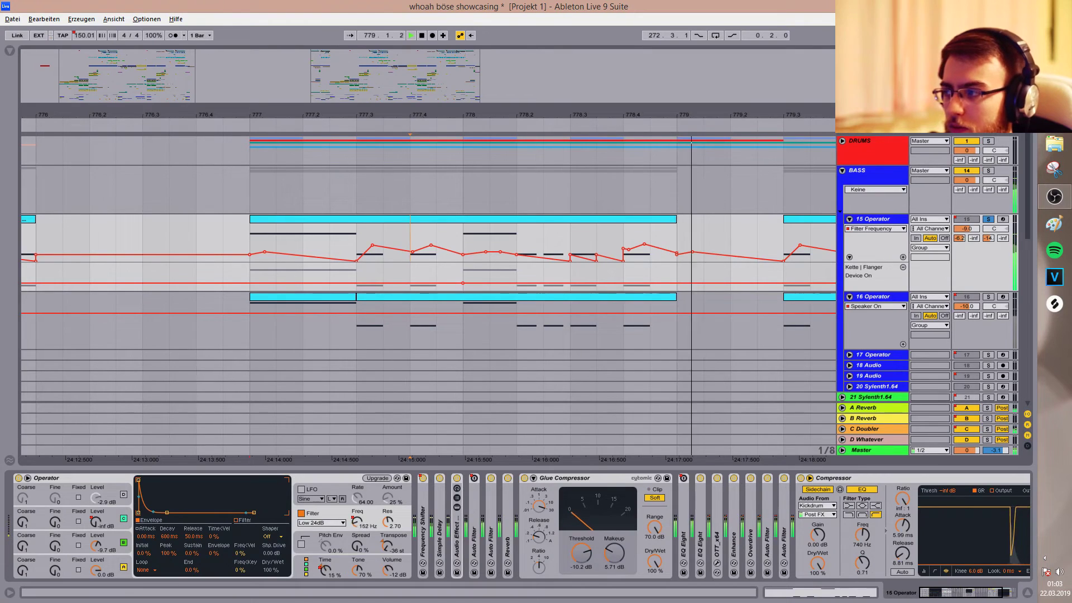
Show the automation of Operator's filter frequency on 15 Operator and audition the bass from 780.3.1.
key("minus")
left_click(482, 240)
key("space")
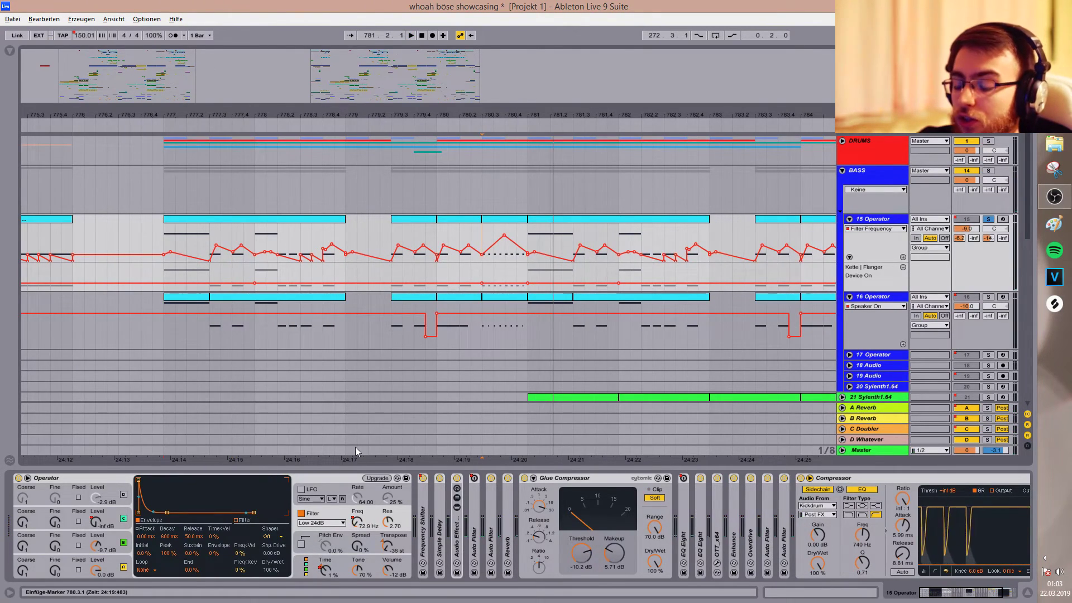
right_click(358, 519)
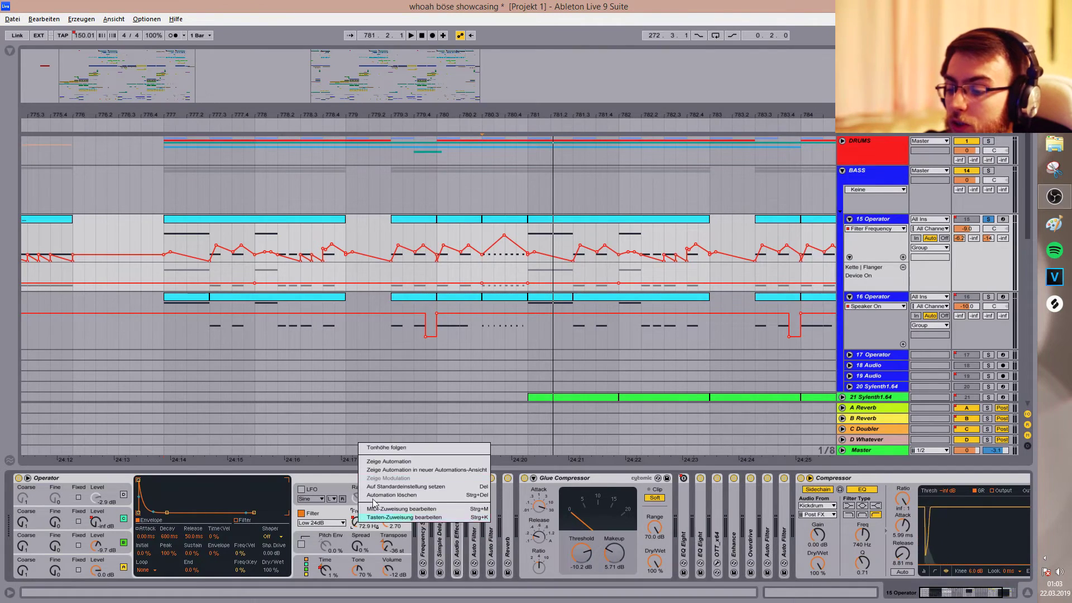
left_click(389, 461)
left_click(484, 233)
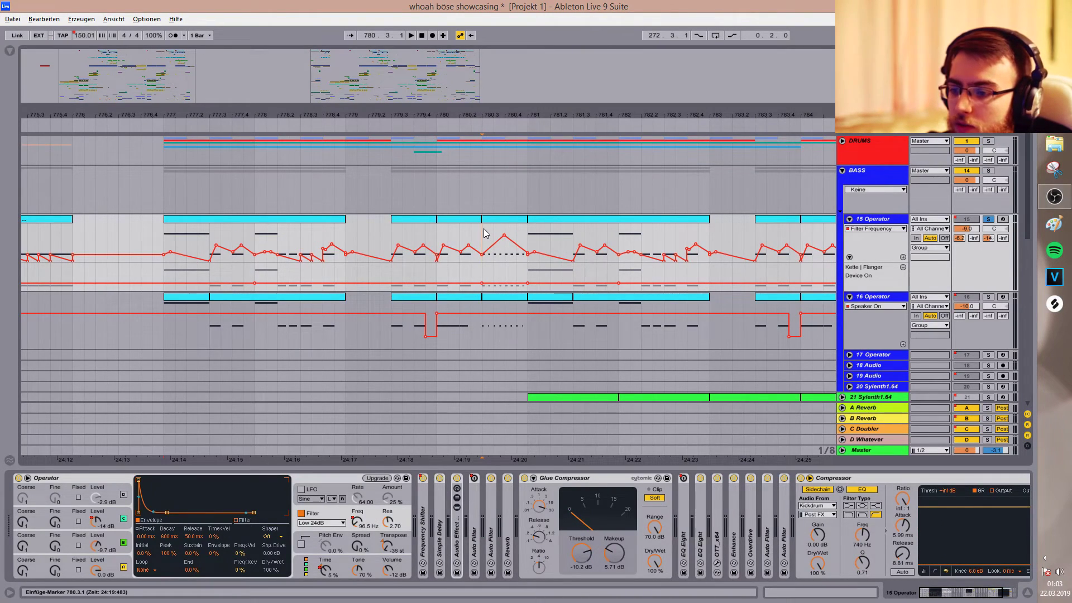
key("space")
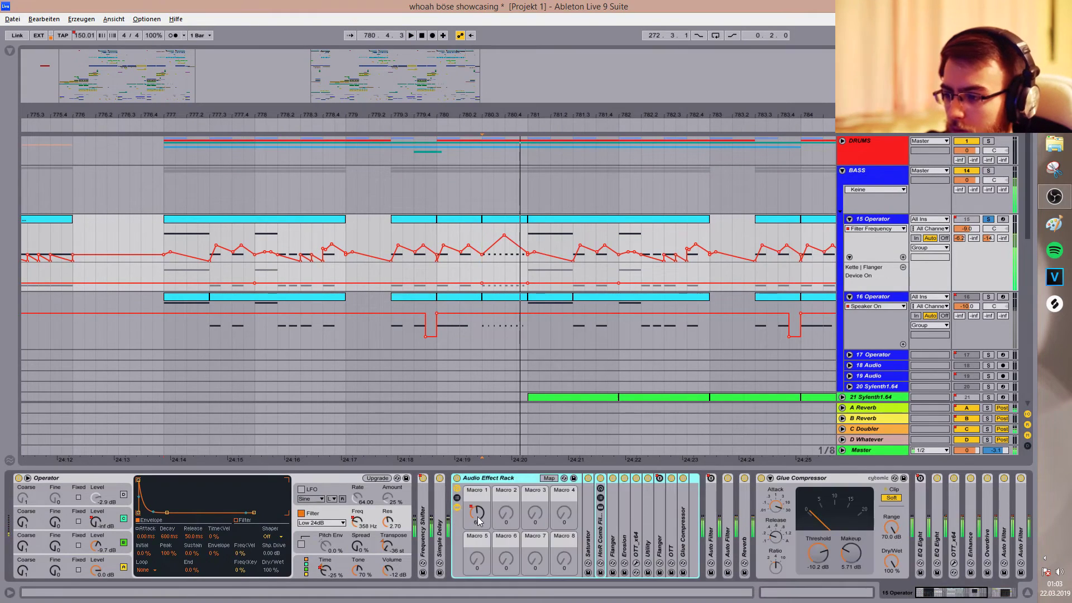
Show the Macro 1 automation of 15 Operator's Audio Effect Rack and audition its rising part from 780.3.1, toggling draw mode.
right_click(479, 521)
left_click(532, 309)
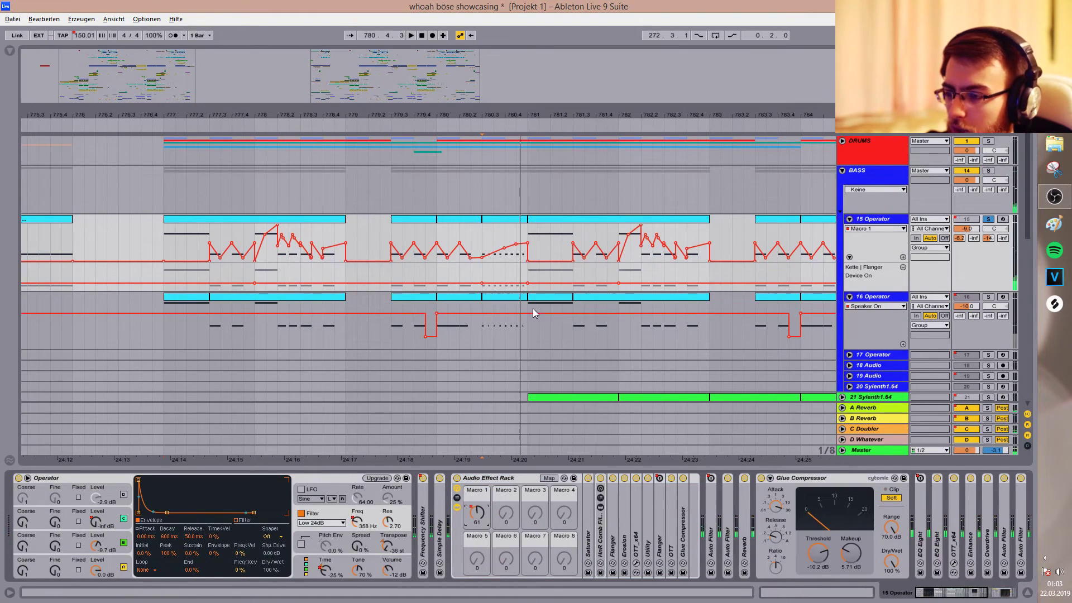
key("b")
key("space")
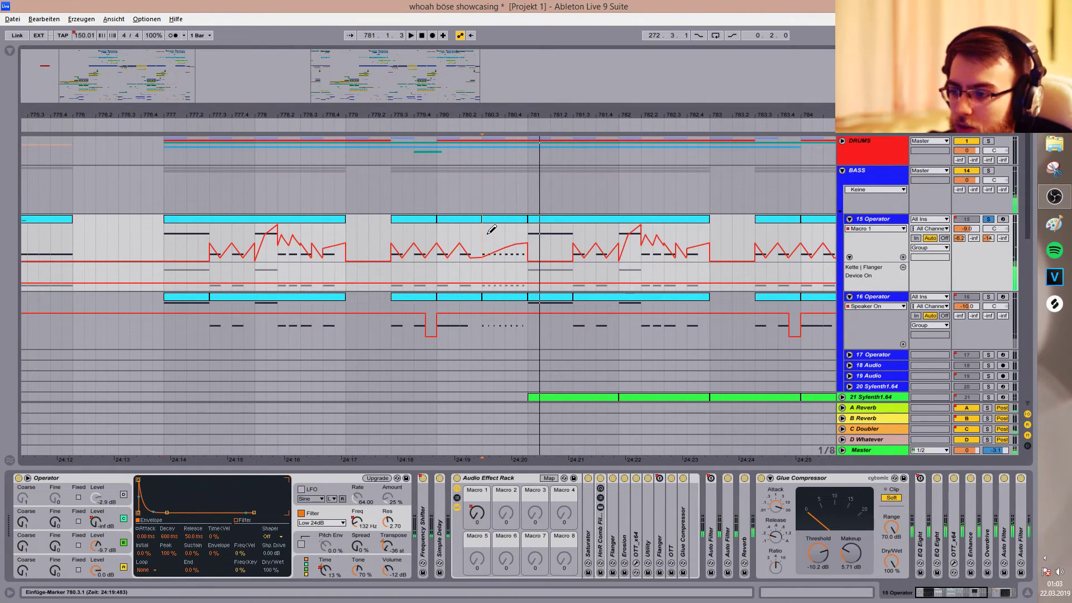
mouse_move(489, 226)
left_mouse_down()
mouse_move(526, 204)
mouse_move(530, 227)
left_mouse_up()
left_click(523, 258)
key("space")
key("b")
left_click(516, 224)
left_click(518, 248)
key("space")
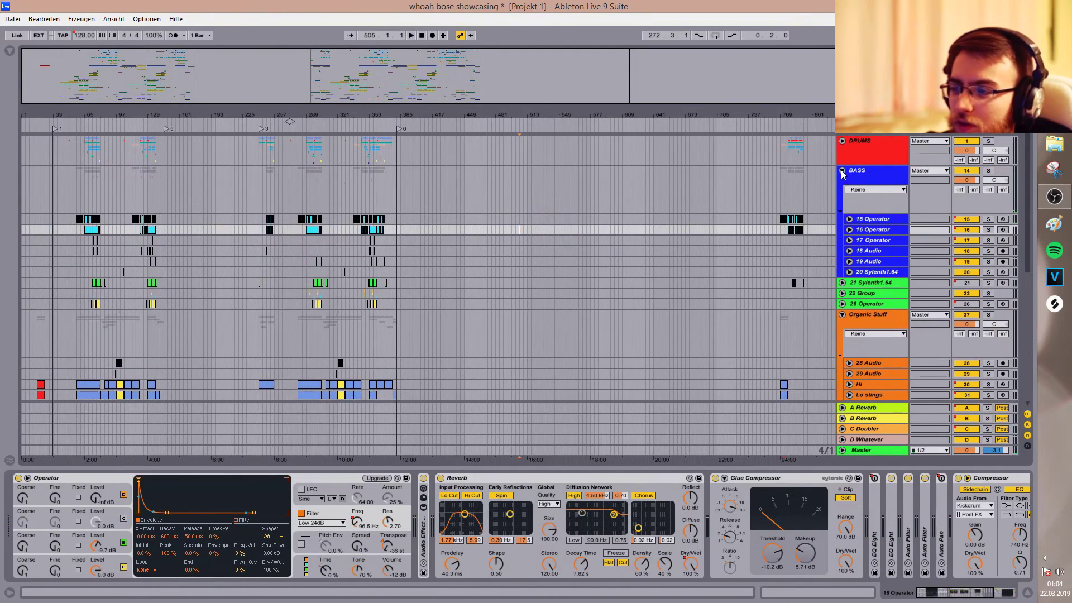
Fold the Master track and select the Saturator in its device chain.
left_click(508, 186)
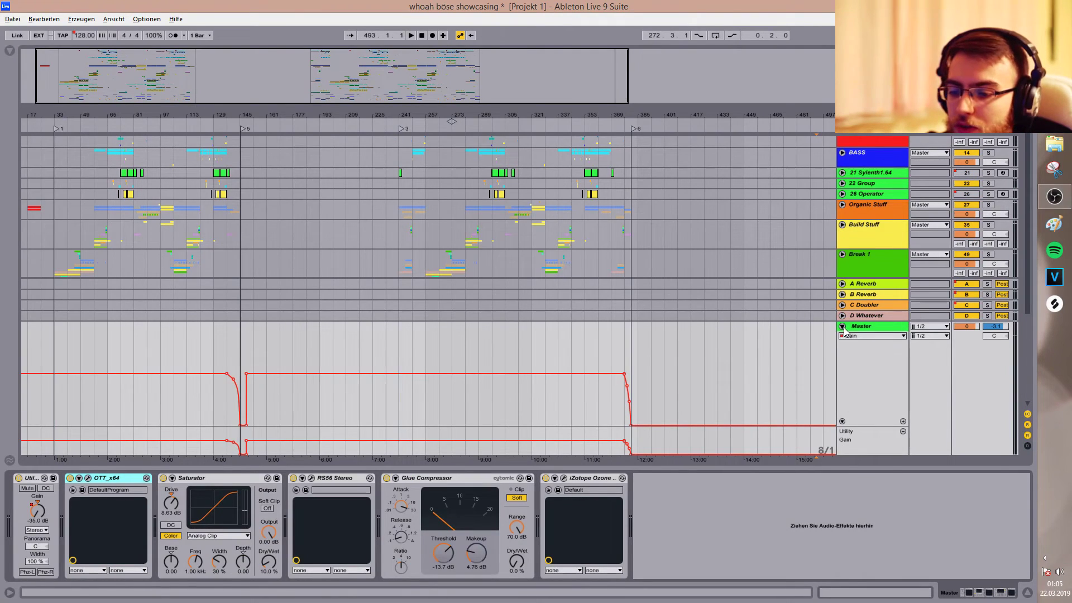
left_click(843, 328)
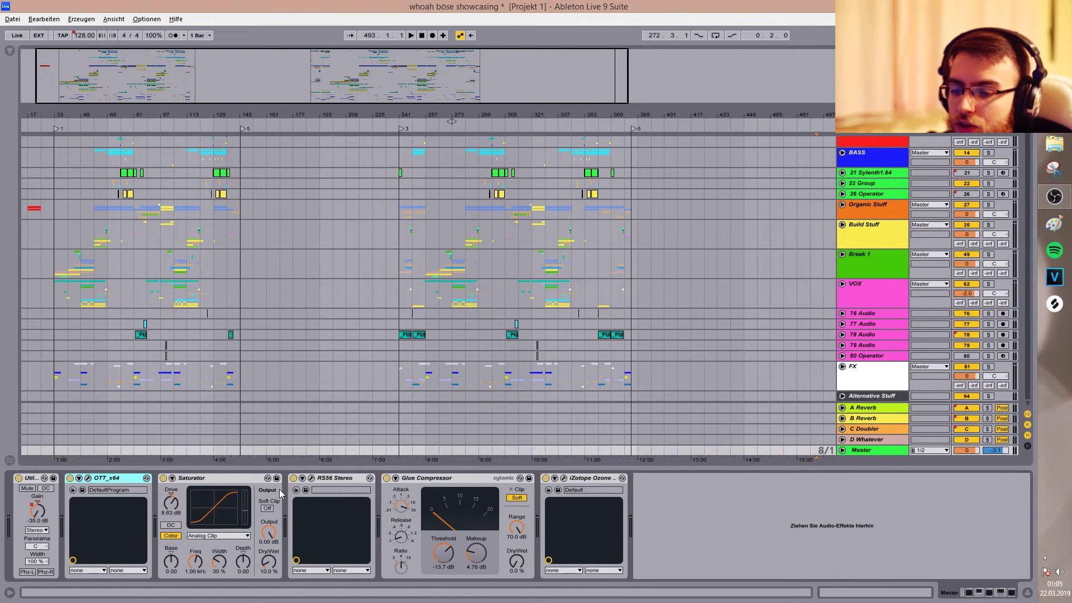
left_click(203, 481)
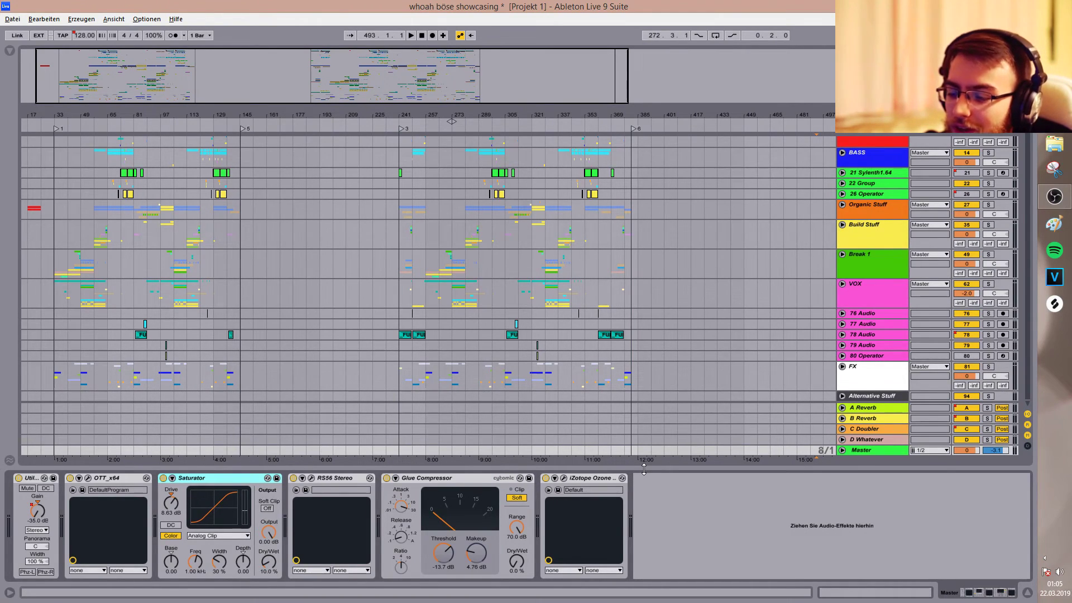
Show the Utility Gain automation on Master, set the grid to 4 bars and select the closing fade-out from 377.1.1 to 381.1.1.
right_click(34, 512)
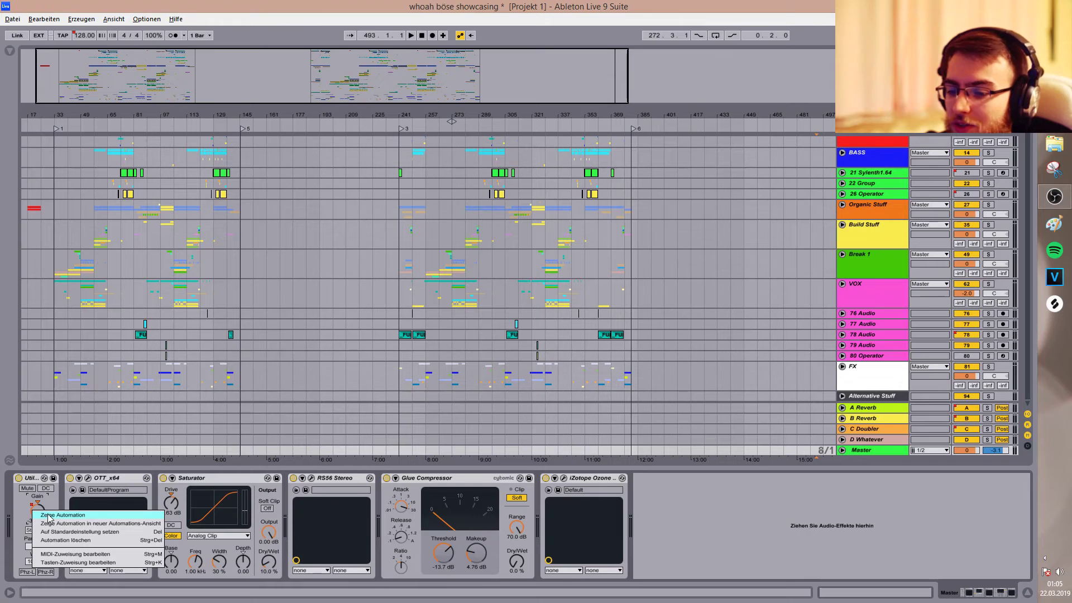
left_click(49, 515)
right_click(593, 353)
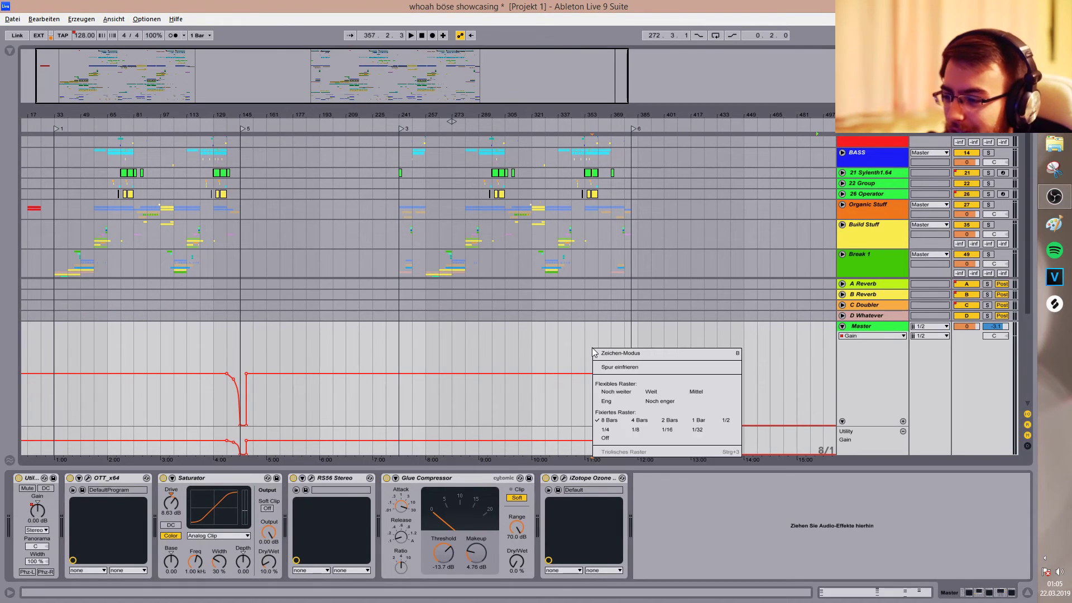
left_click(640, 430)
left_click(622, 359)
left_click_drag(625, 364, 630, 365)
mouse_move(539, 67)
left_mouse_down()
mouse_move(535, 90)
mouse_move(509, 85)
left_mouse_up()
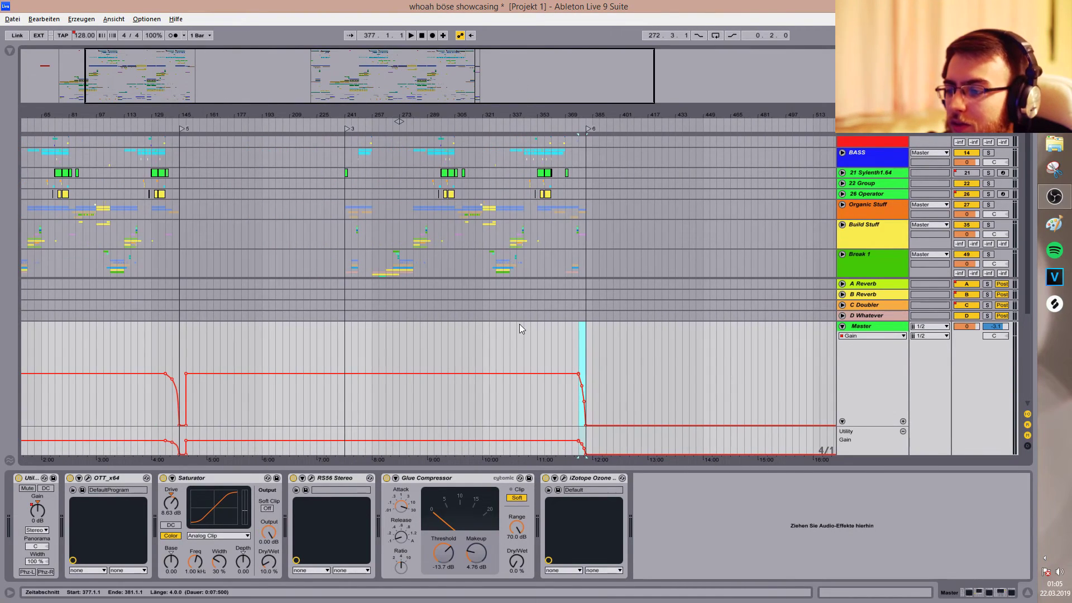
Set the grid to 8 bars and fold the Master track.
right_click(520, 324)
right_click(501, 325)
left_click(523, 399)
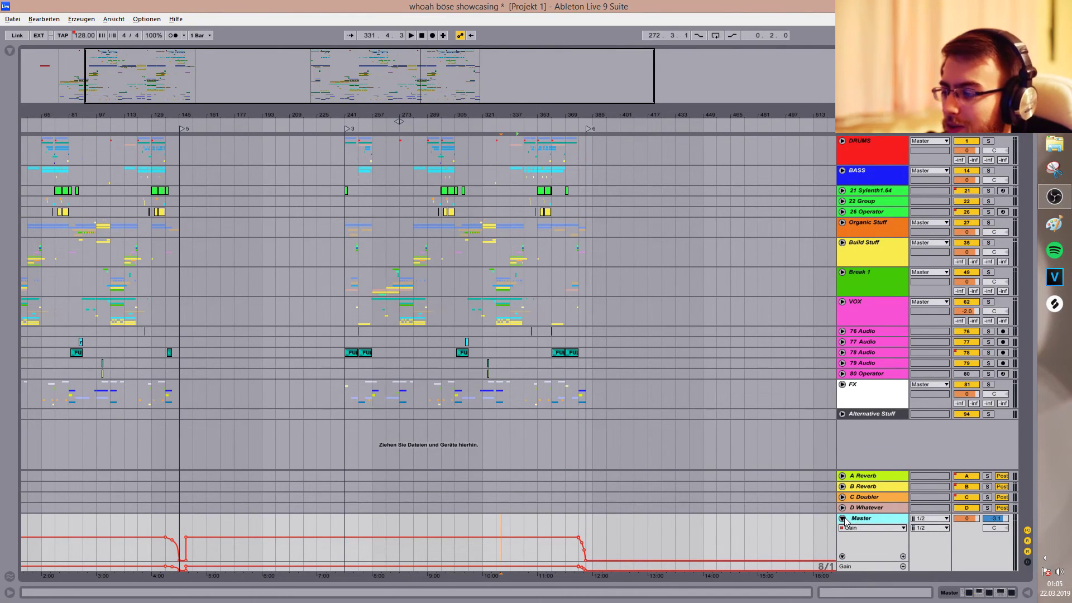
left_click(842, 519)
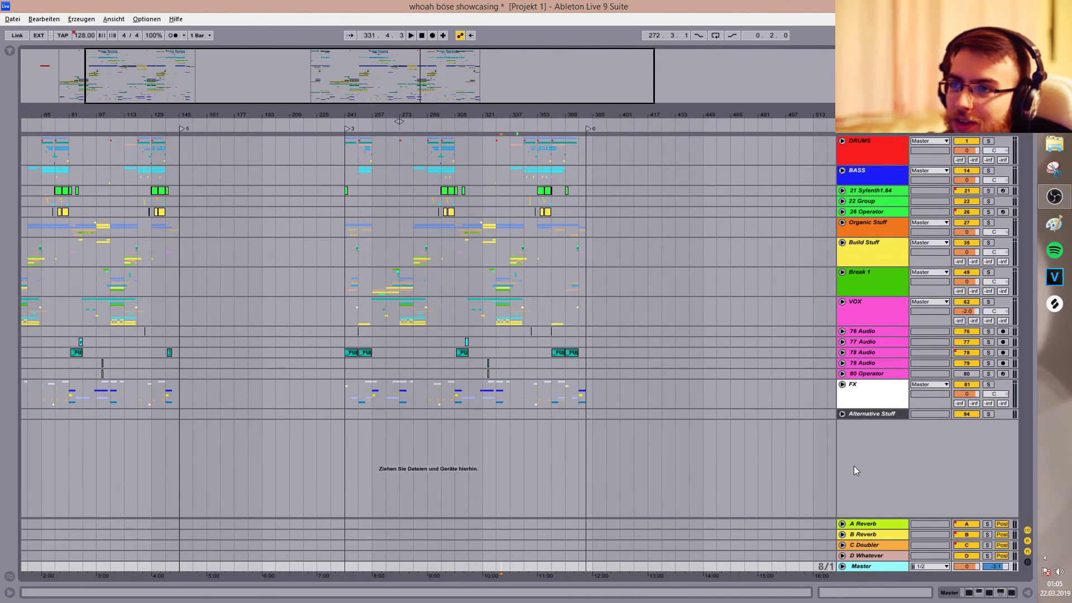
left_click(842, 565)
left_click(842, 518)
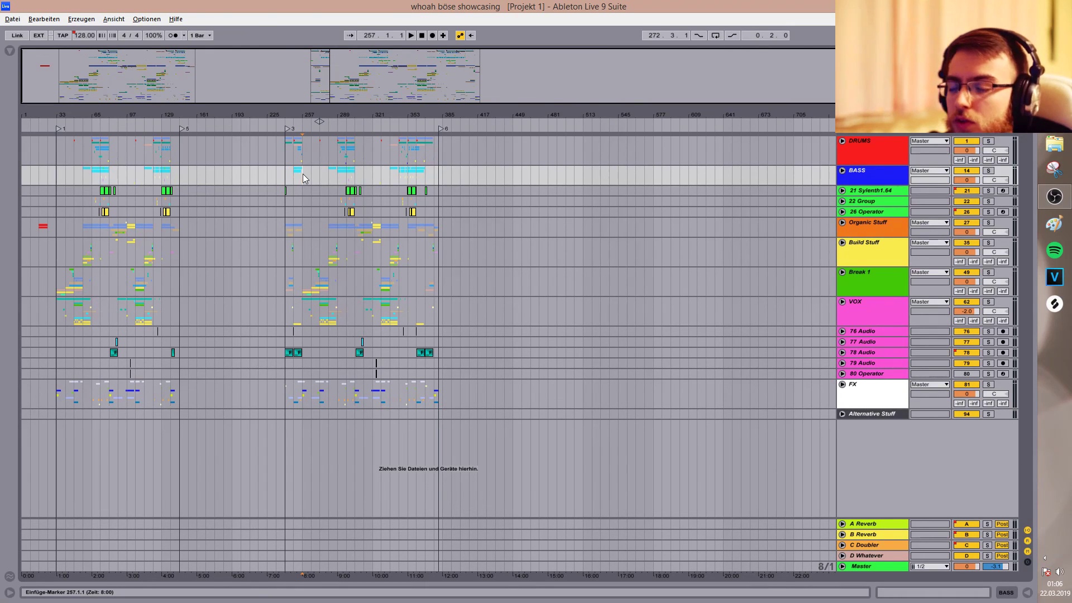
Unfold and refold the BASS group, place the insert marker at 289.1.1 and view both song versions.
left_click_drag(317, 86, 799, 163)
left_click(842, 172)
left_click(842, 171)
scroll(465, 189, "down", 3)
left_click(401, 175)
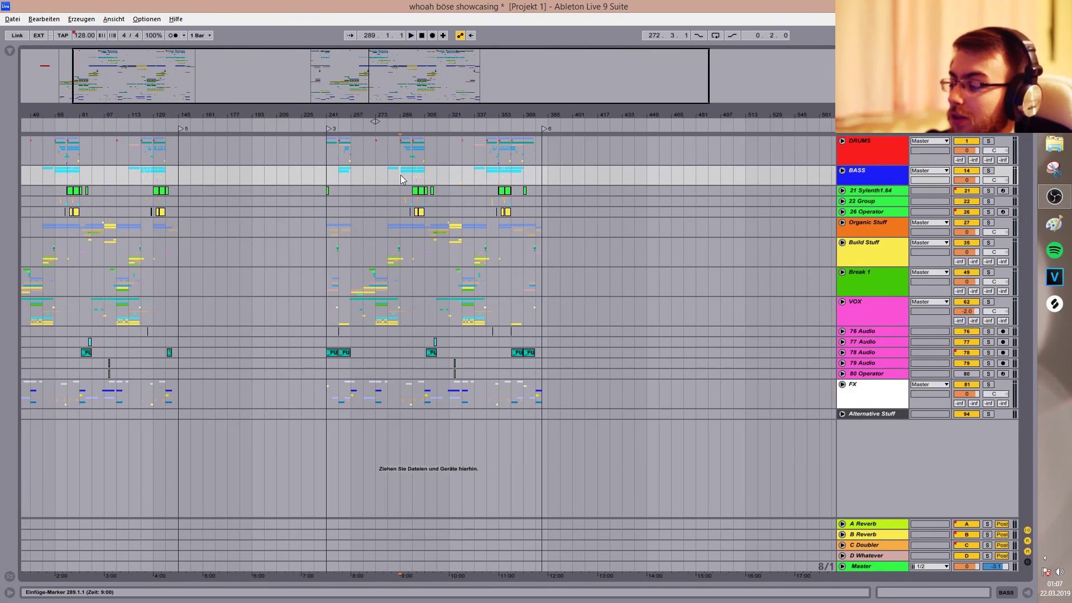
scroll(371, 177, "down", 1)
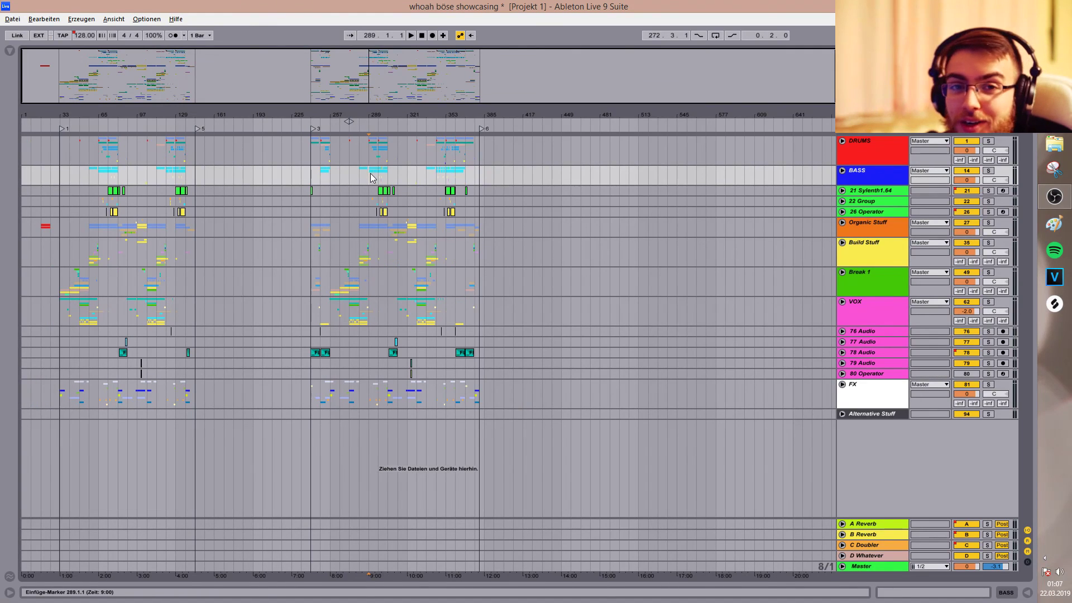